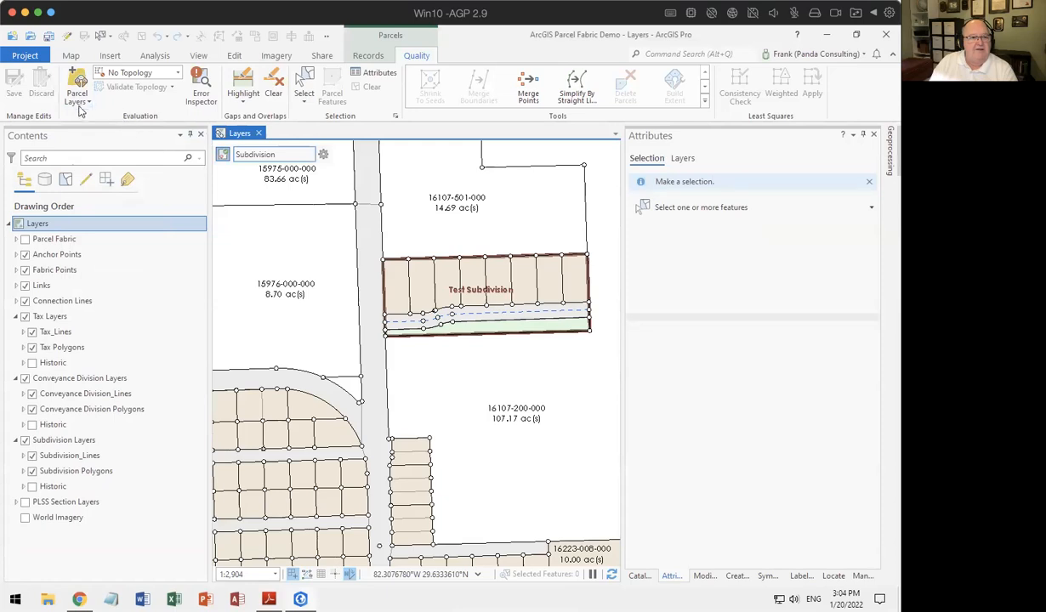
- Add the Distance Mismatch quality layer for connection lines to the map
click(90, 102)
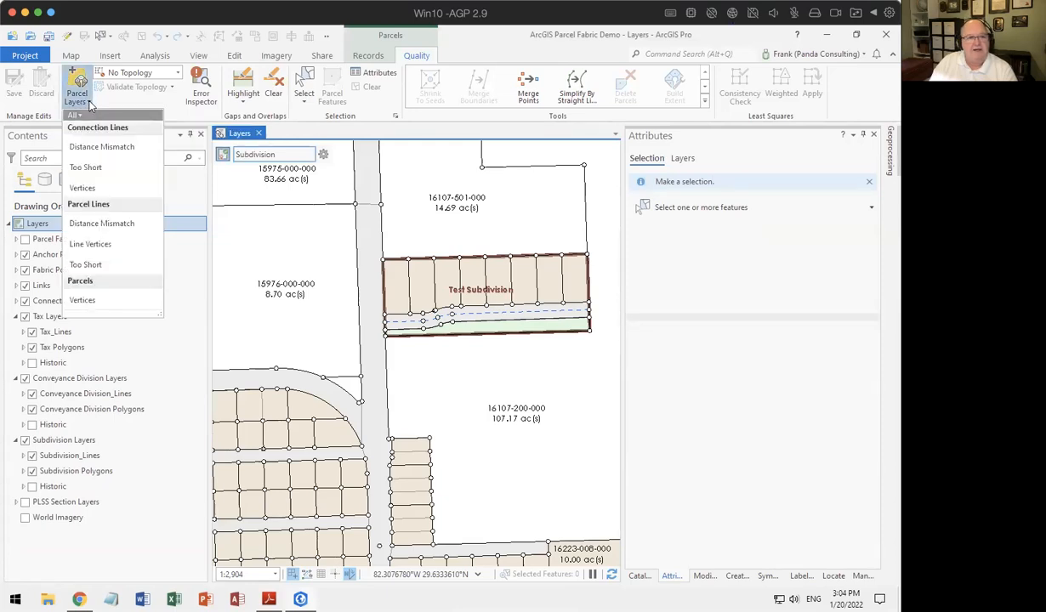
click(116, 149)
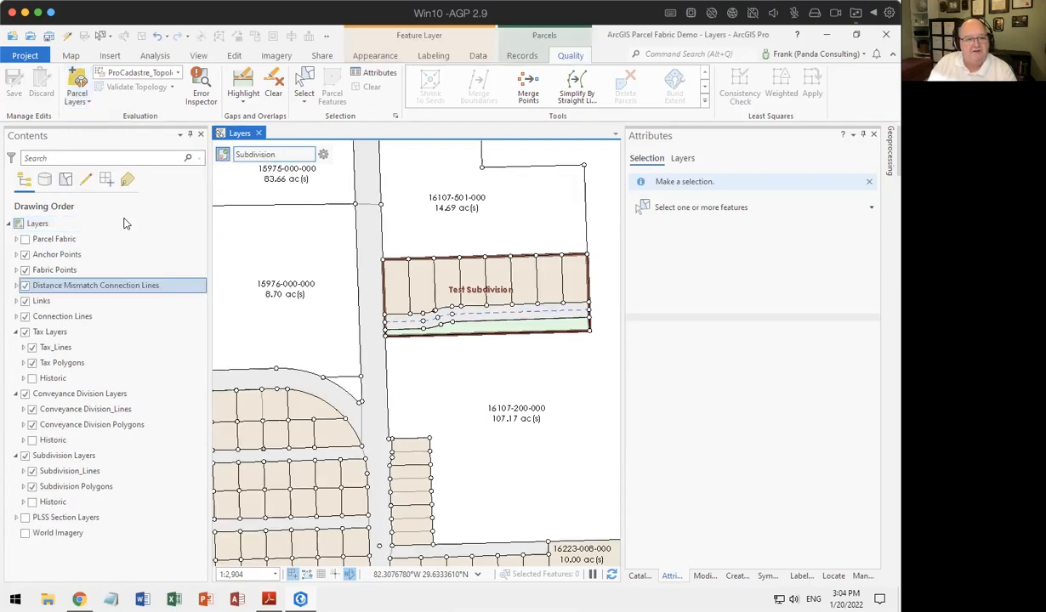
- Review the data source and the Only Current Parcel definition query in the Distance Mismatch Connection Lines layer's properties, without changing them
right_click(79, 289)
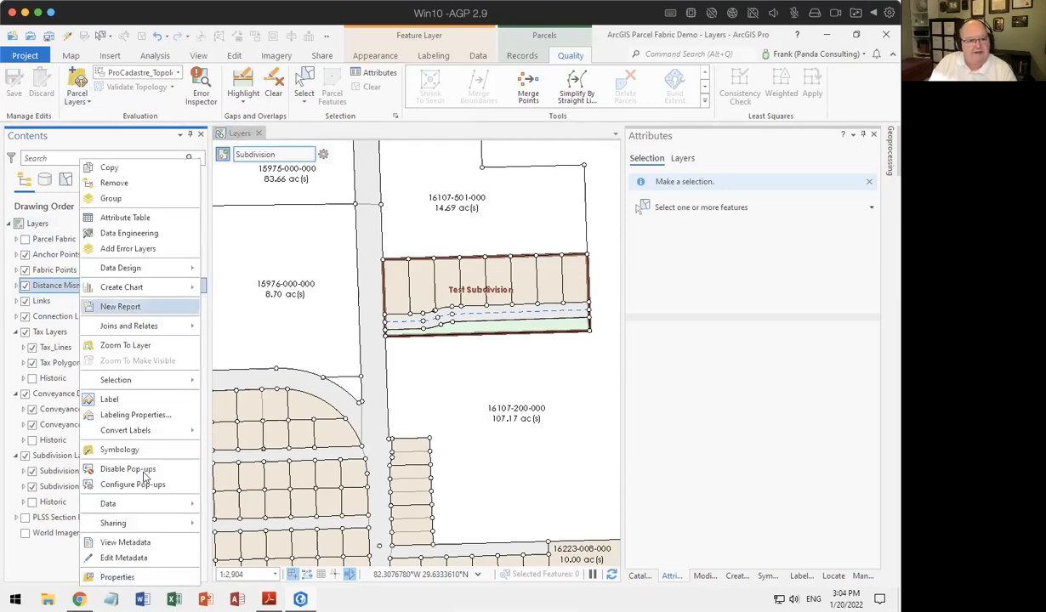
click(141, 577)
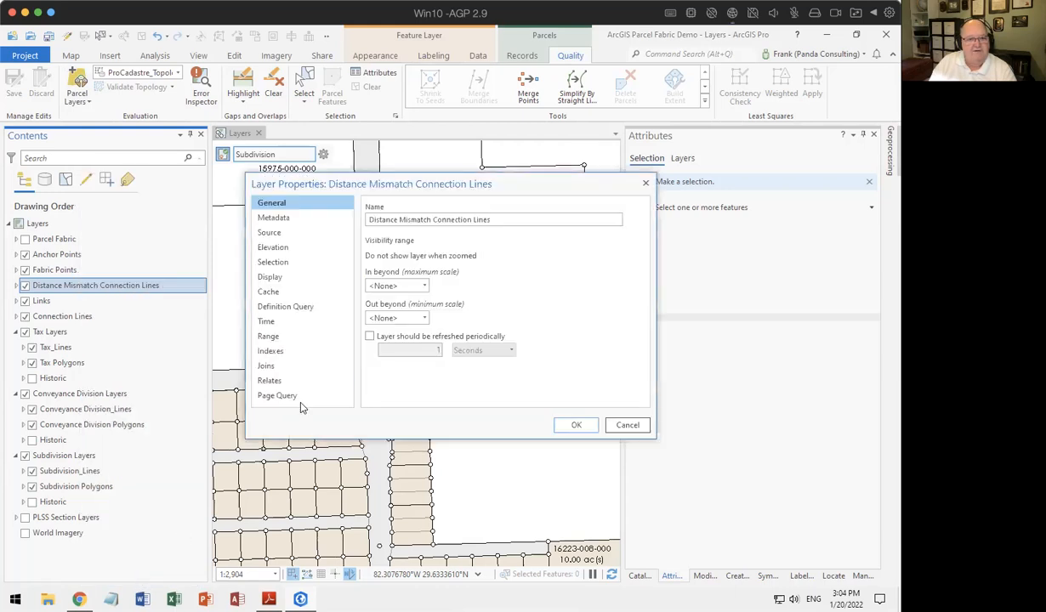
click(269, 232)
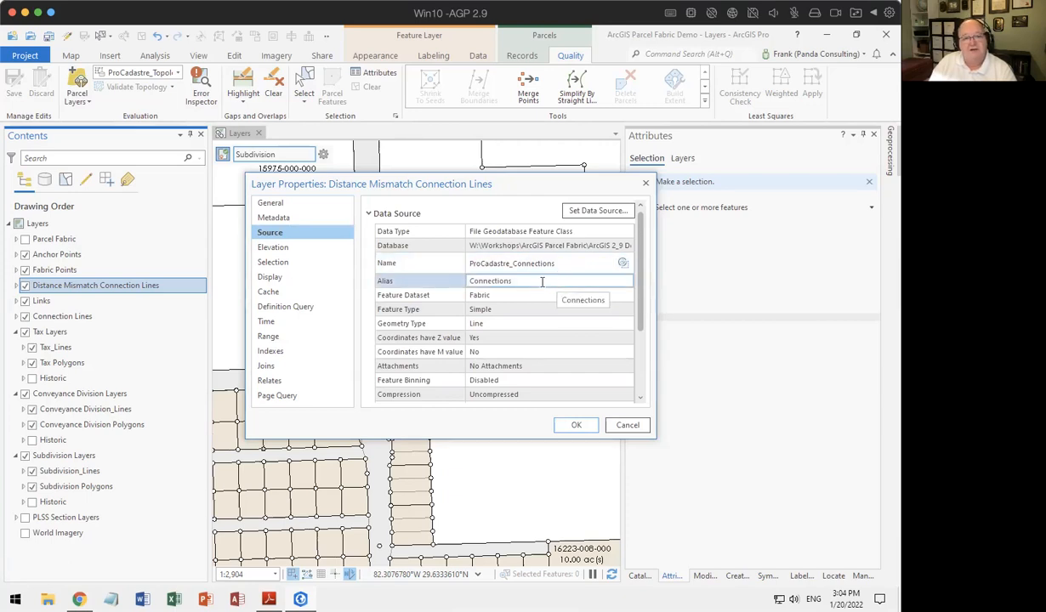
click(297, 308)
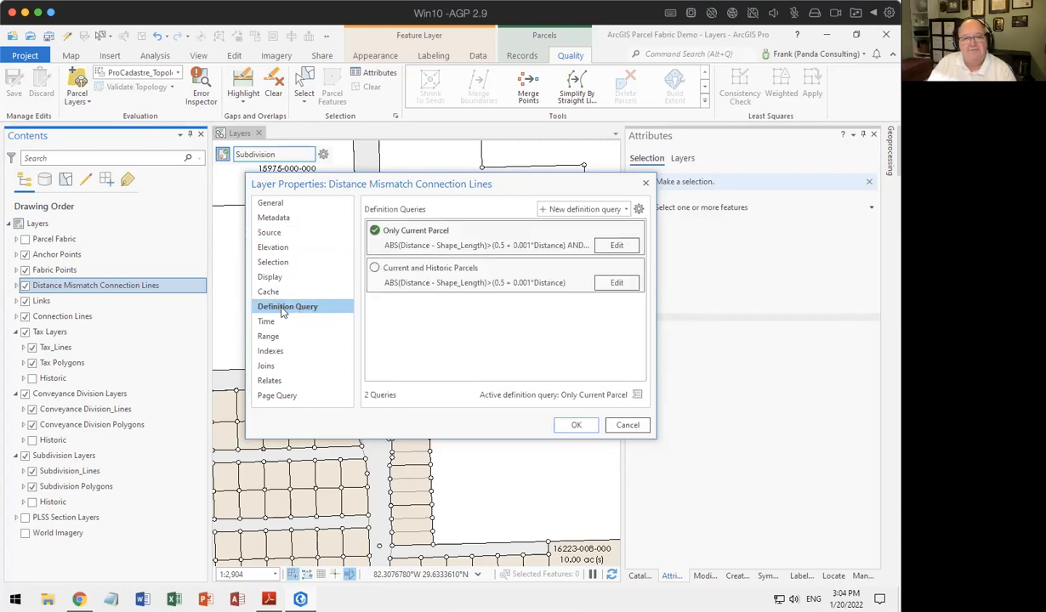
click(616, 246)
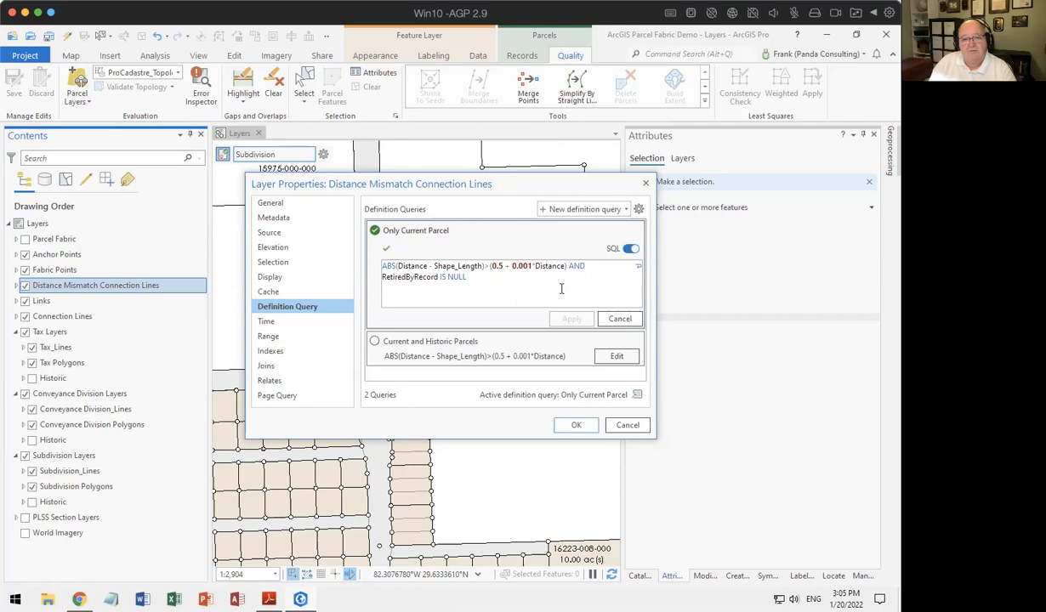
drag(395, 265, 382, 265)
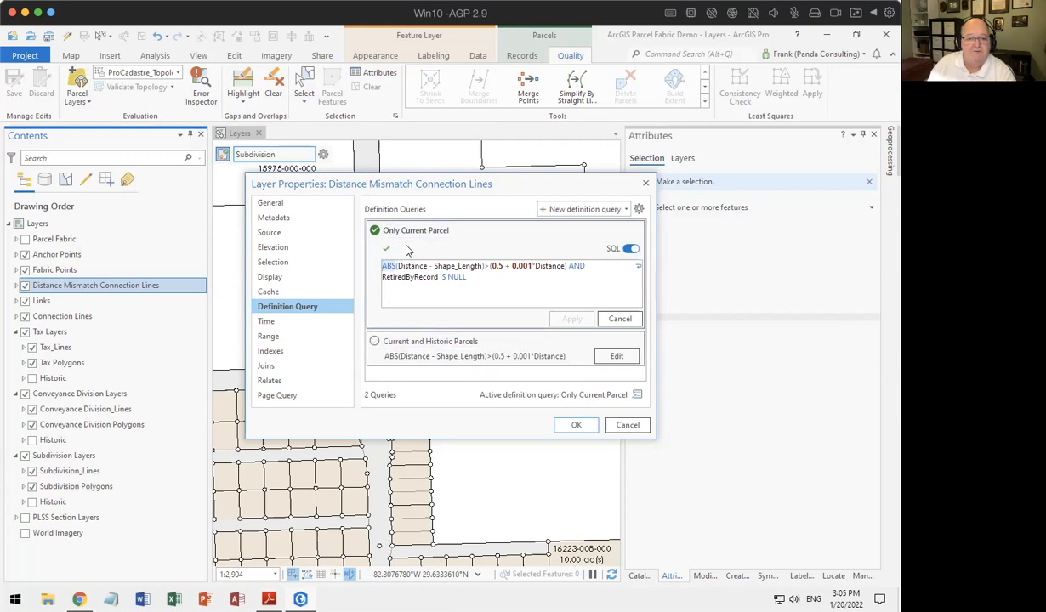
click(627, 427)
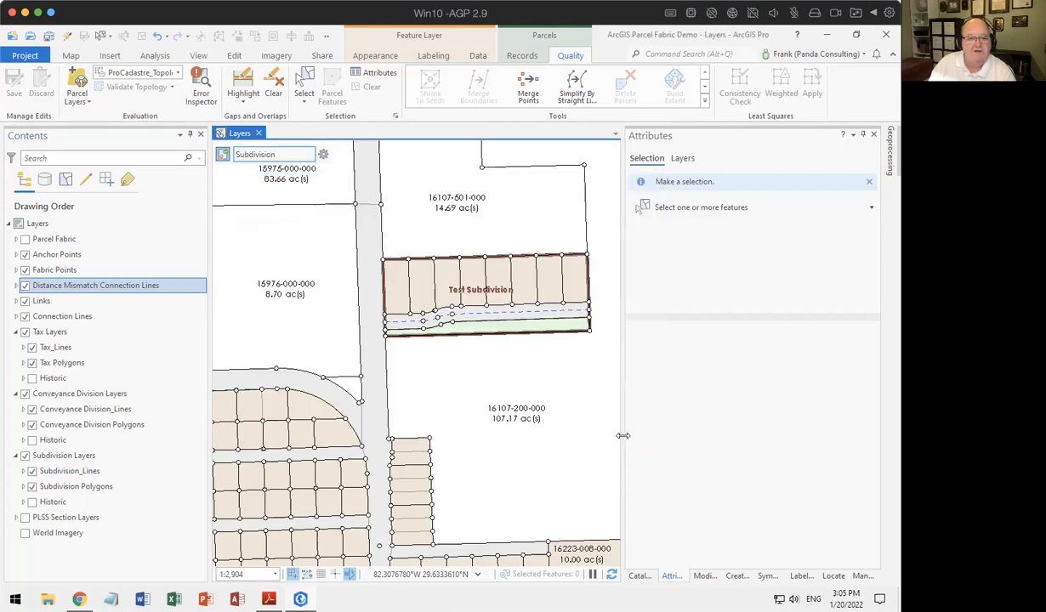
- Open the Distance Mismatch Connection Lines attribute table, select its first record and zoom the map to that line
right_click(83, 289)
click(107, 217)
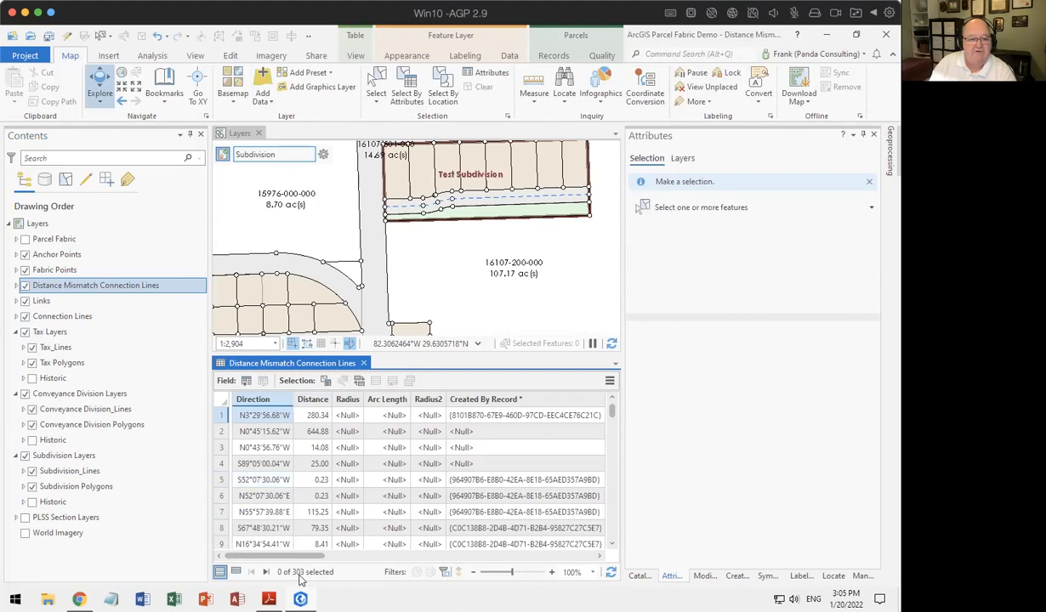
click(220, 415)
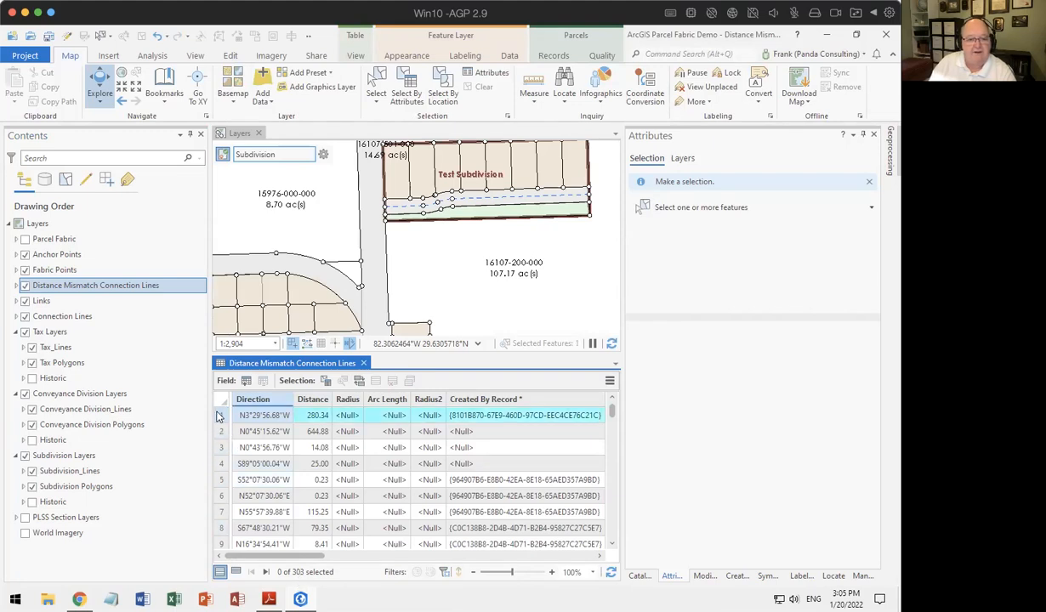
click(341, 382)
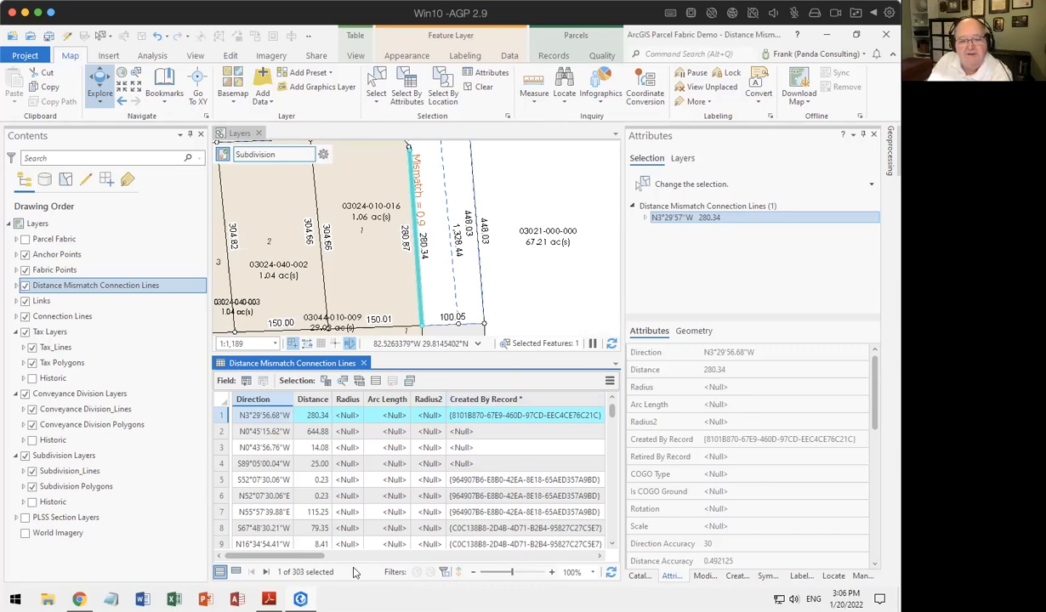
drag(312, 556, 272, 578)
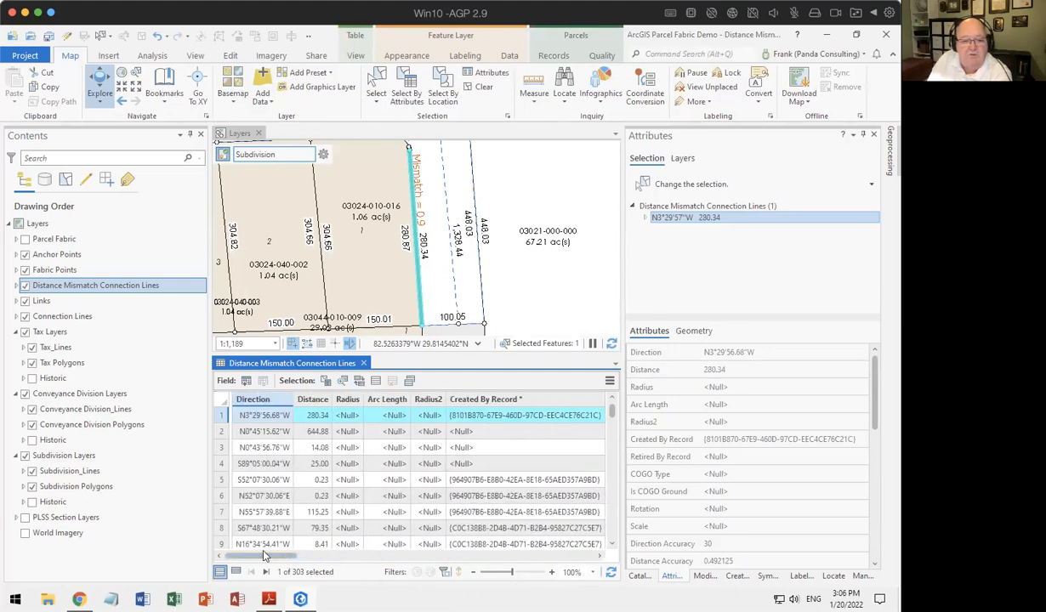
- Select the second record in the mismatch table, zoom to it and examine the line's ends and the surrounding parcels
click(222, 432)
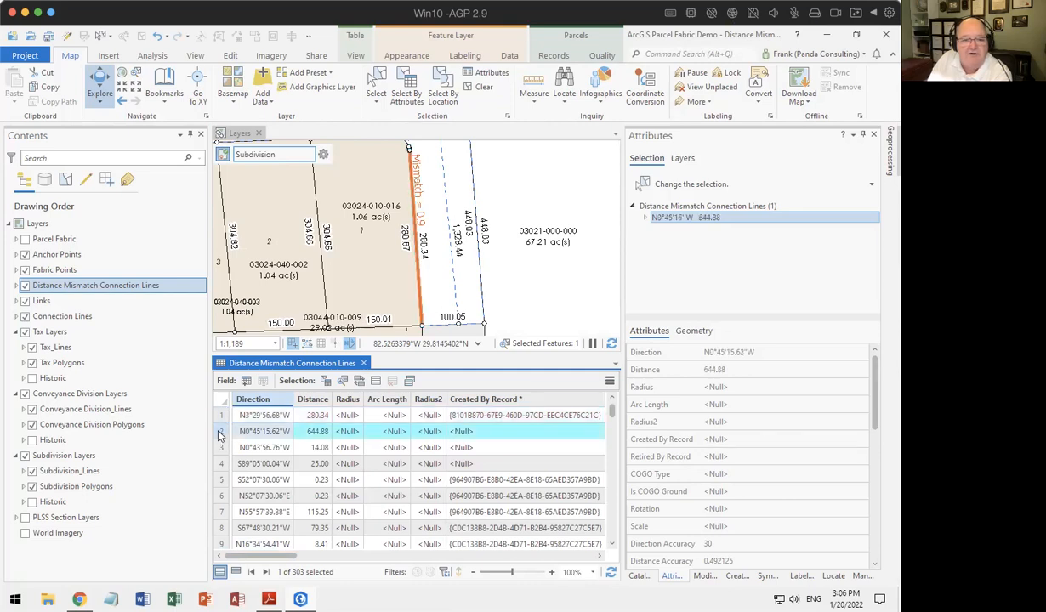
right_click(220, 433)
click(240, 457)
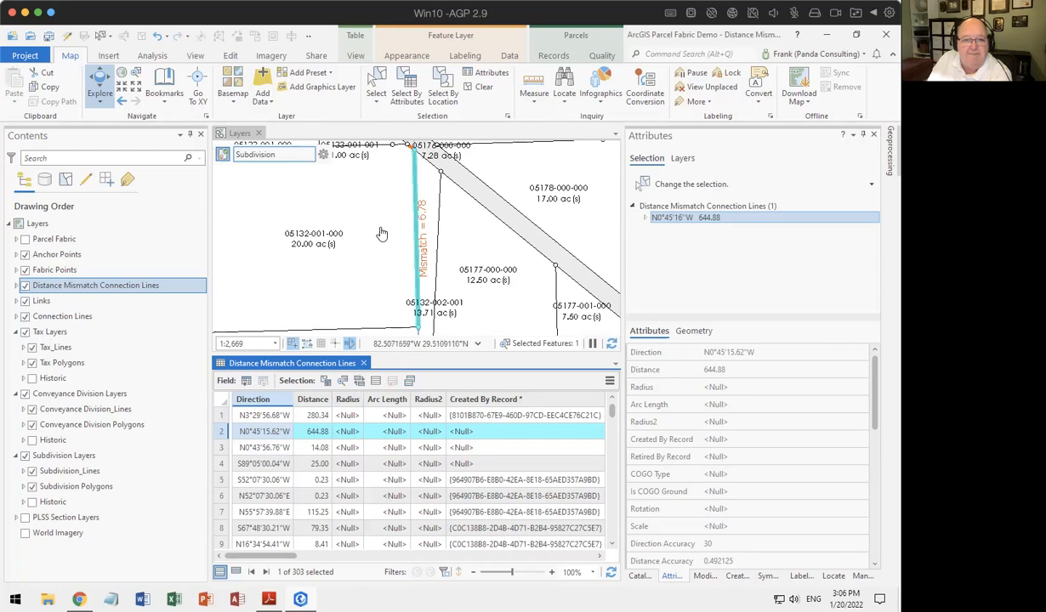
drag(382, 233, 436, 274)
scroll(478, 206, up, 3)
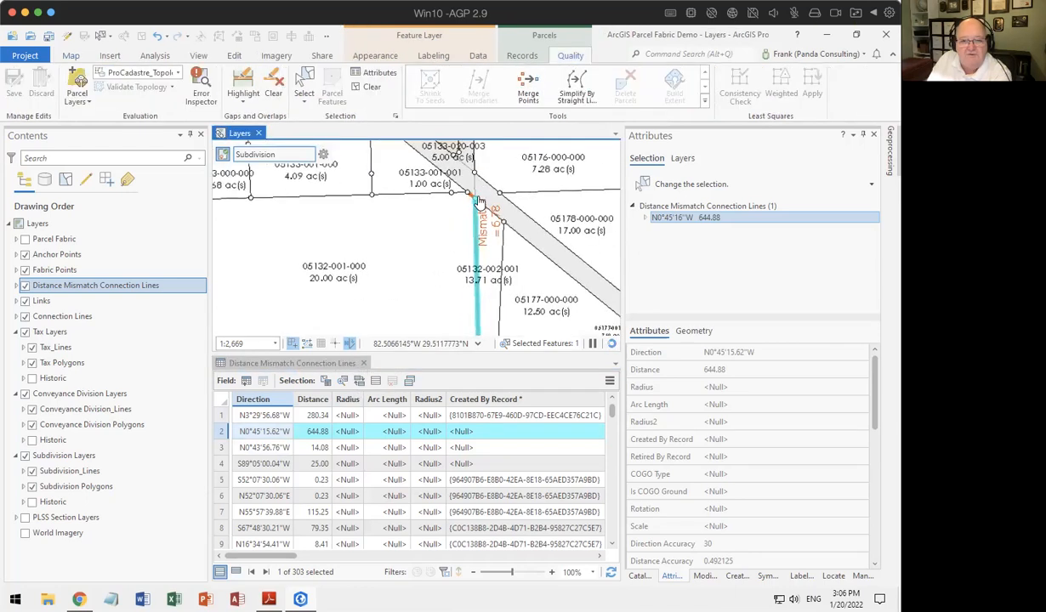
scroll(459, 195, up, 2)
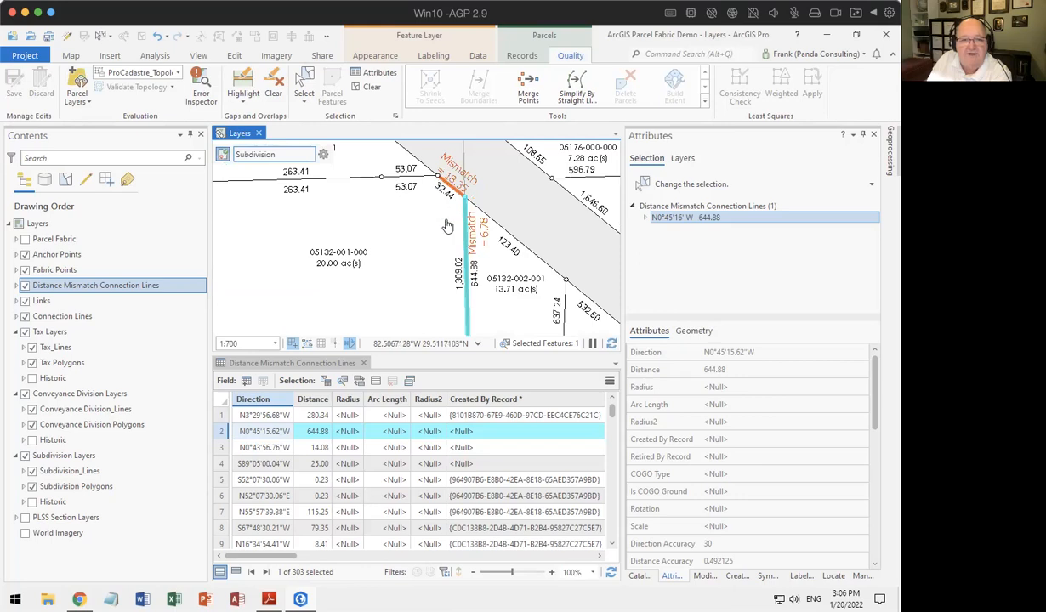
scroll(444, 226, down, 2)
scroll(444, 226, down, 5)
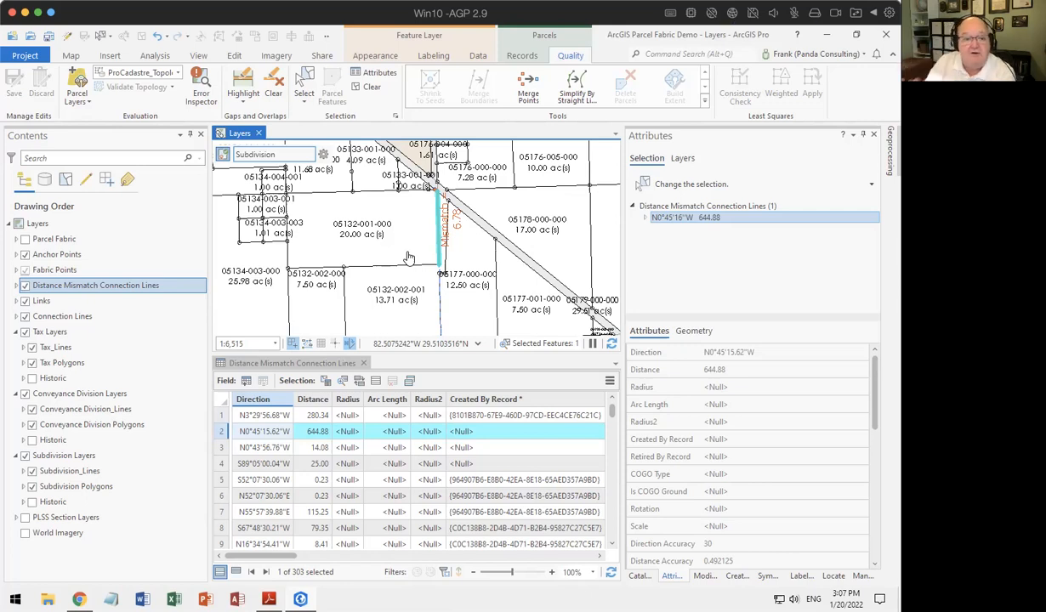
- Select the third record in the mismatch table and zoom to its connection line to inspect the mismatch
click(222, 447)
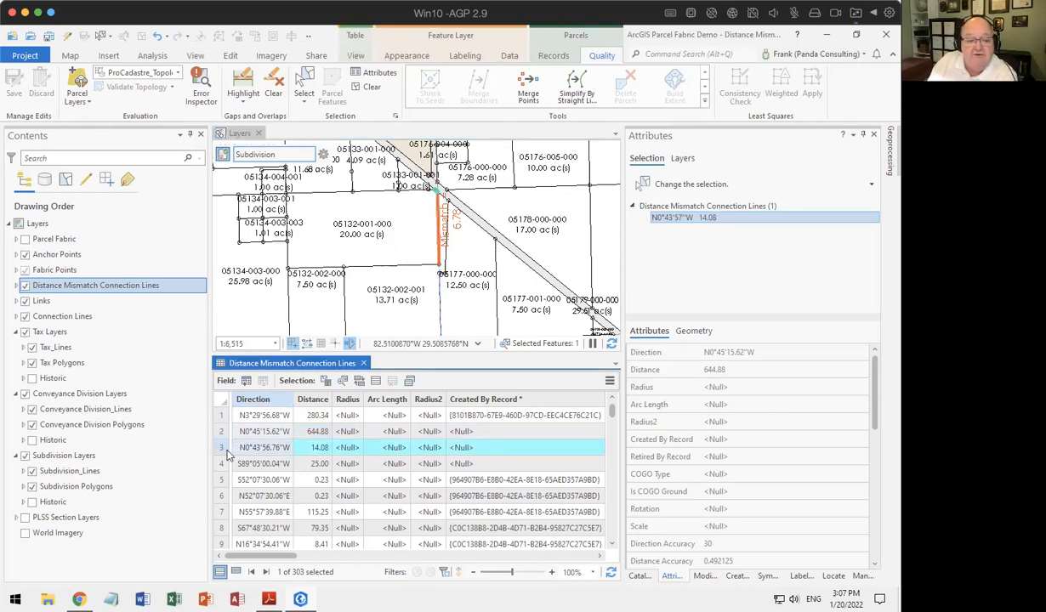
right_click(222, 448)
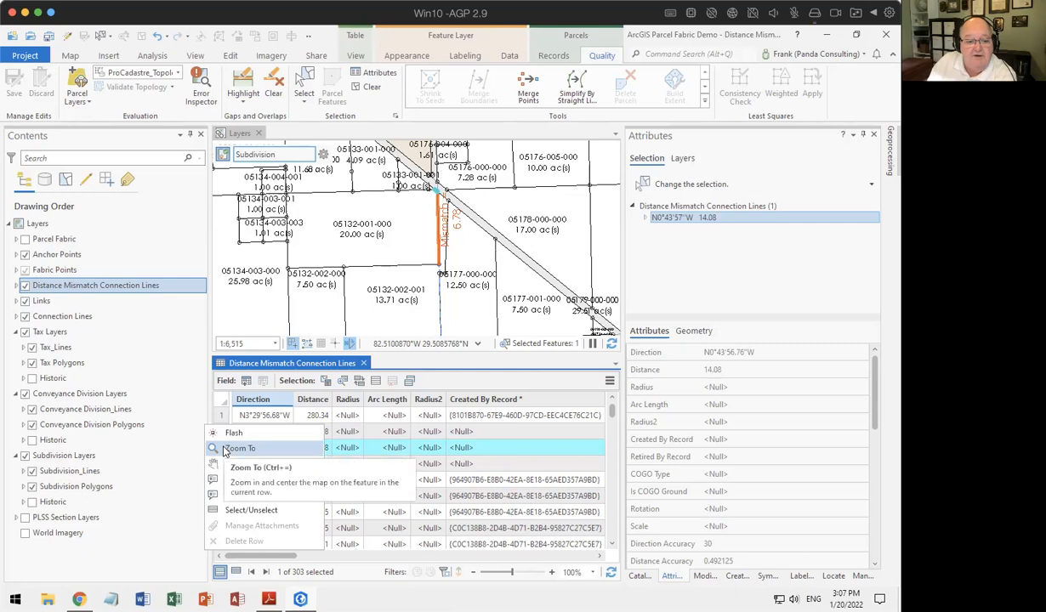
click(224, 451)
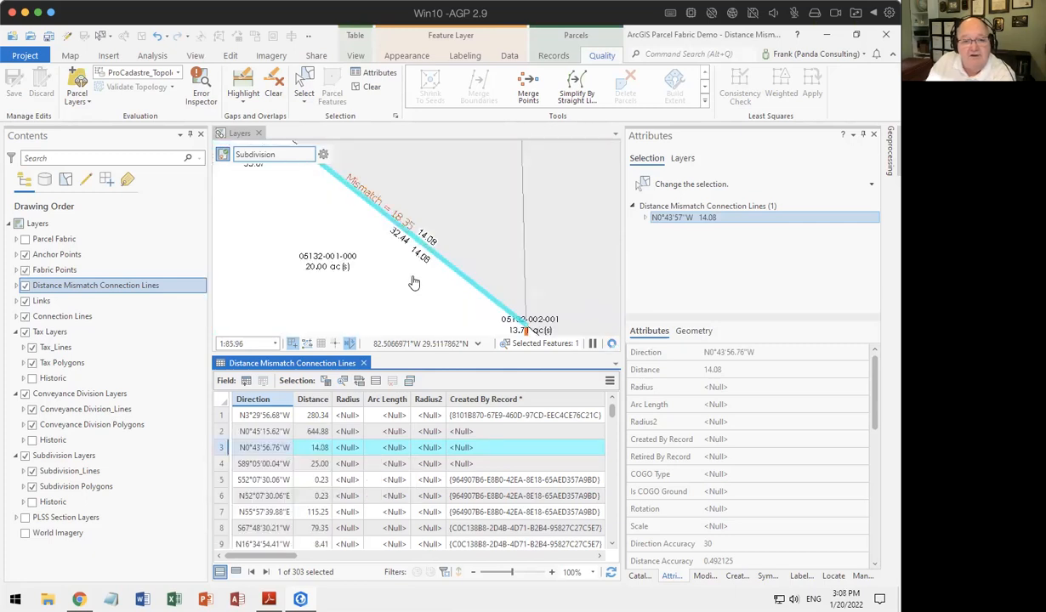
scroll(430, 284, down, 2)
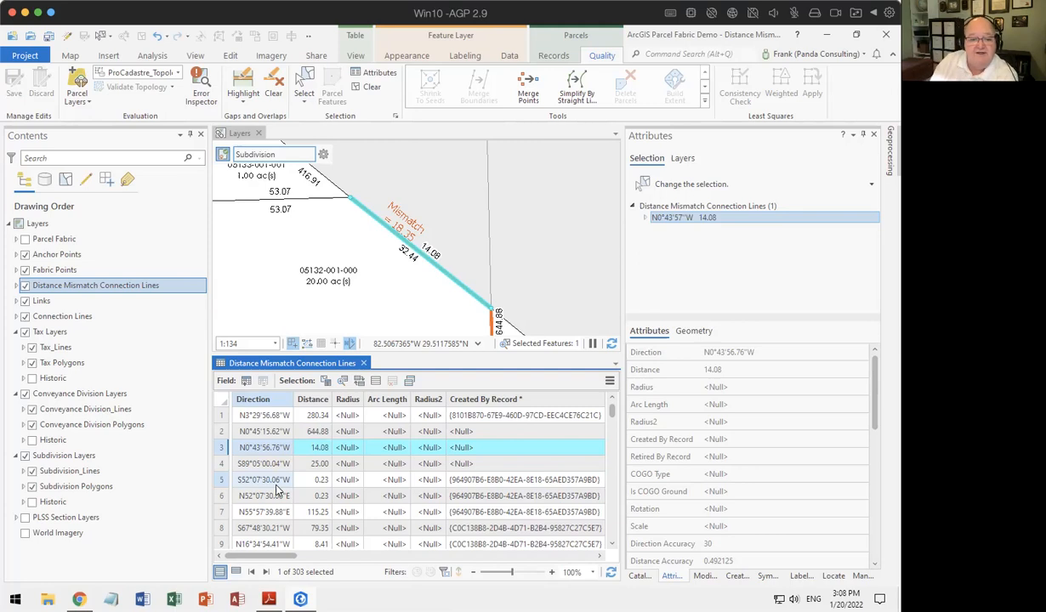
- Select the fifth record in the mismatch table, zoom to it and examine the short line and its neighbours near lot 17
click(221, 481)
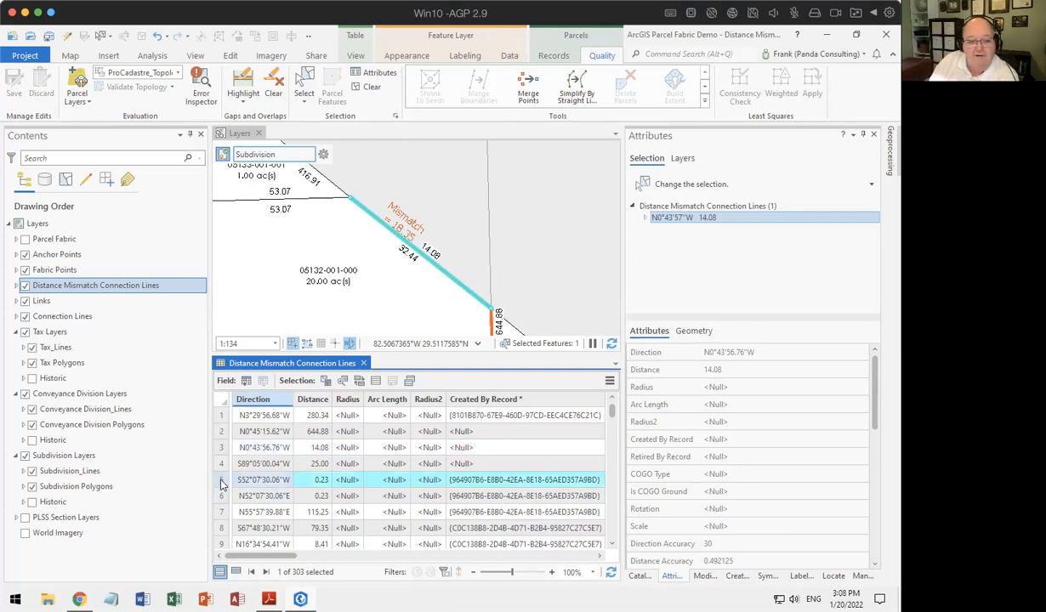
right_click(222, 483)
click(256, 378)
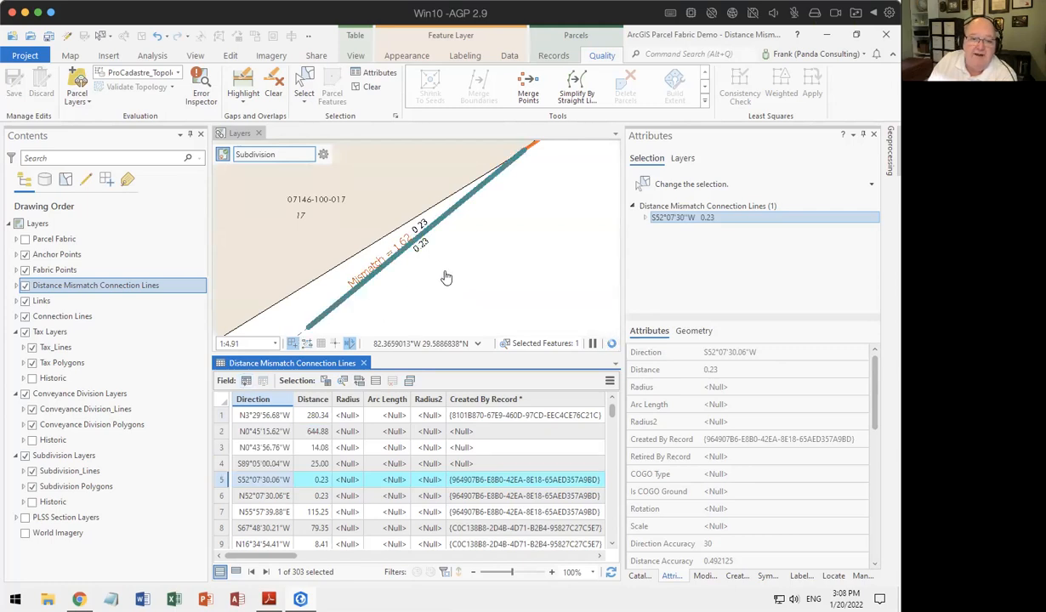
scroll(444, 278, down, 2)
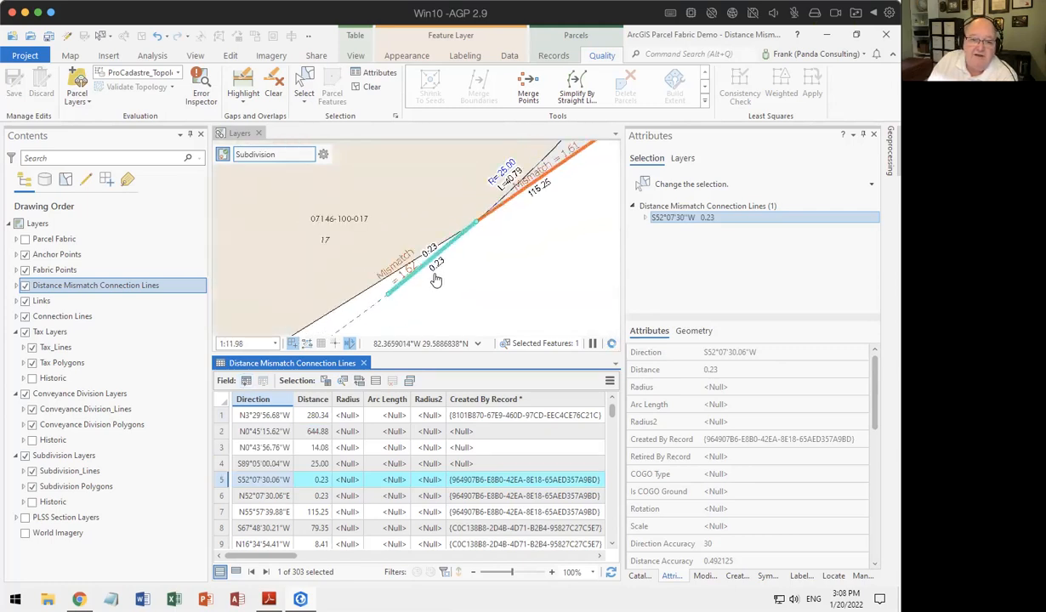
scroll(493, 246, down, 2)
scroll(495, 247, down, 2)
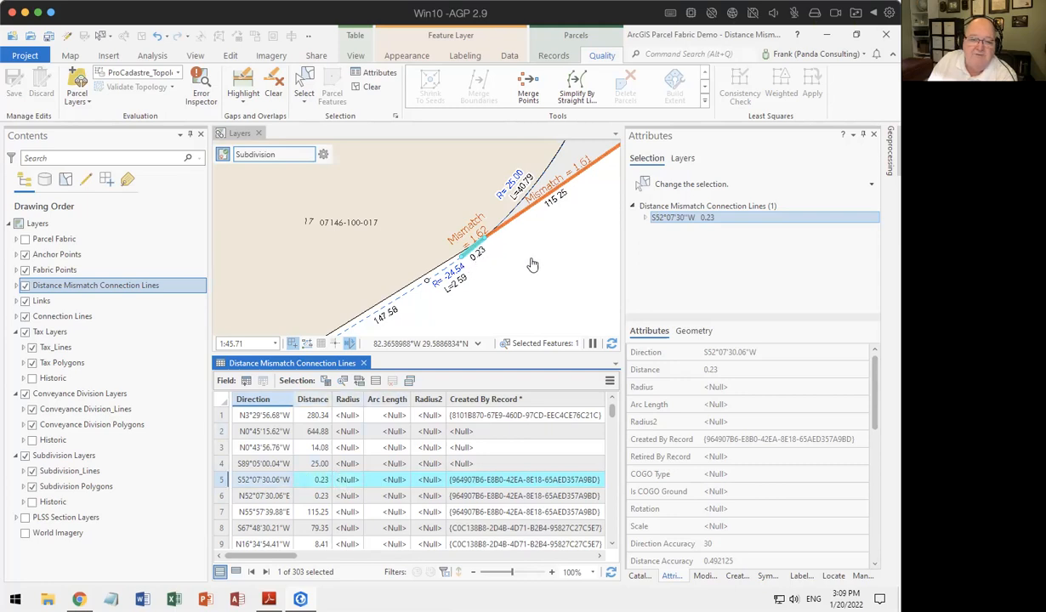
scroll(531, 263, down, 2)
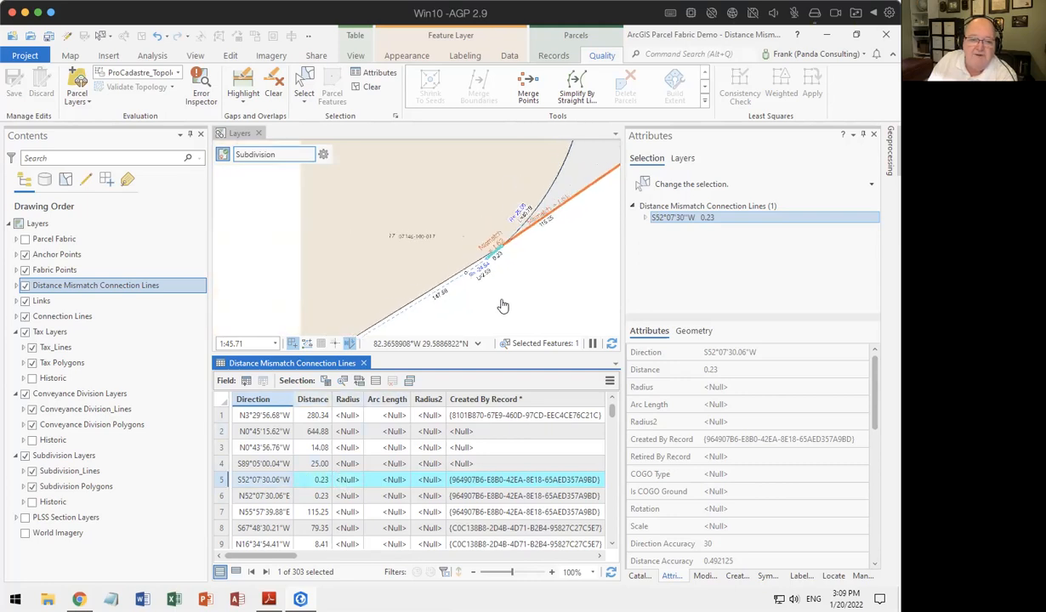
- Close the mismatch attribute table and clear the selected connection line
click(363, 365)
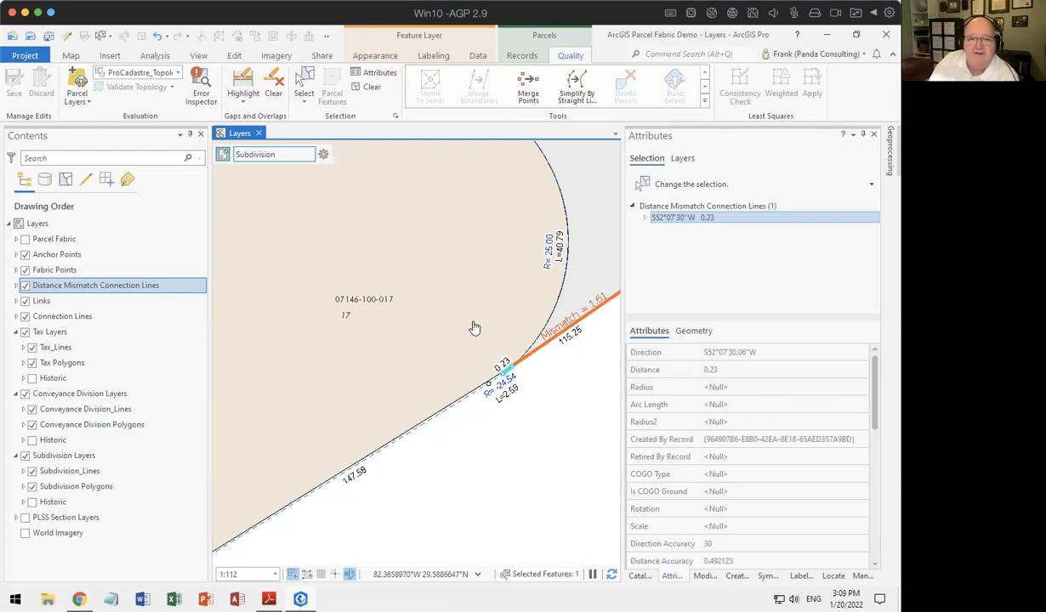
click(361, 85)
drag(486, 430, 406, 345)
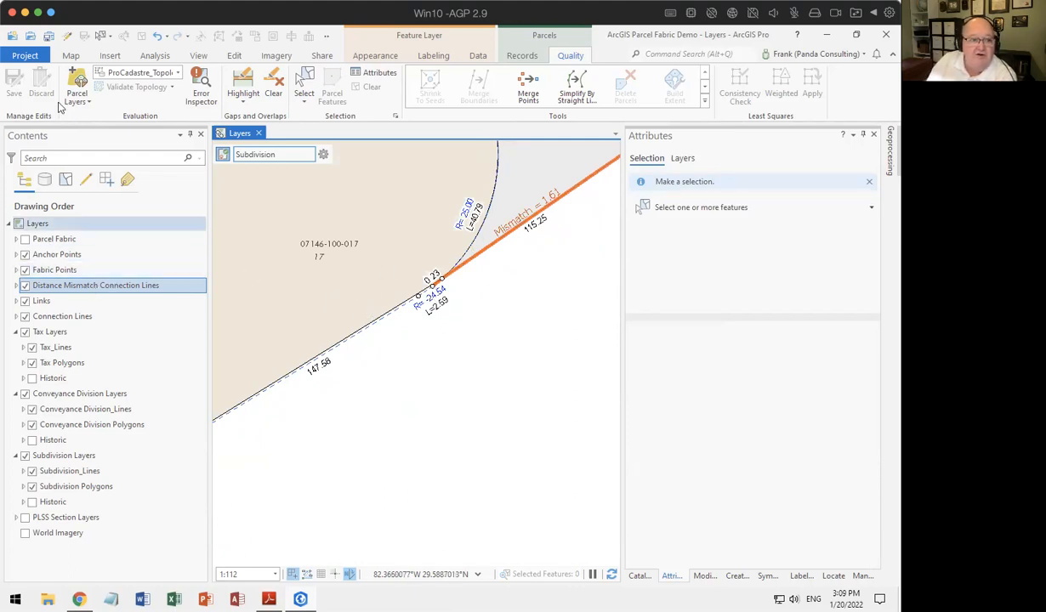
- Enable editing and activate the Connection Lines template for creating a new connection line
click(67, 36)
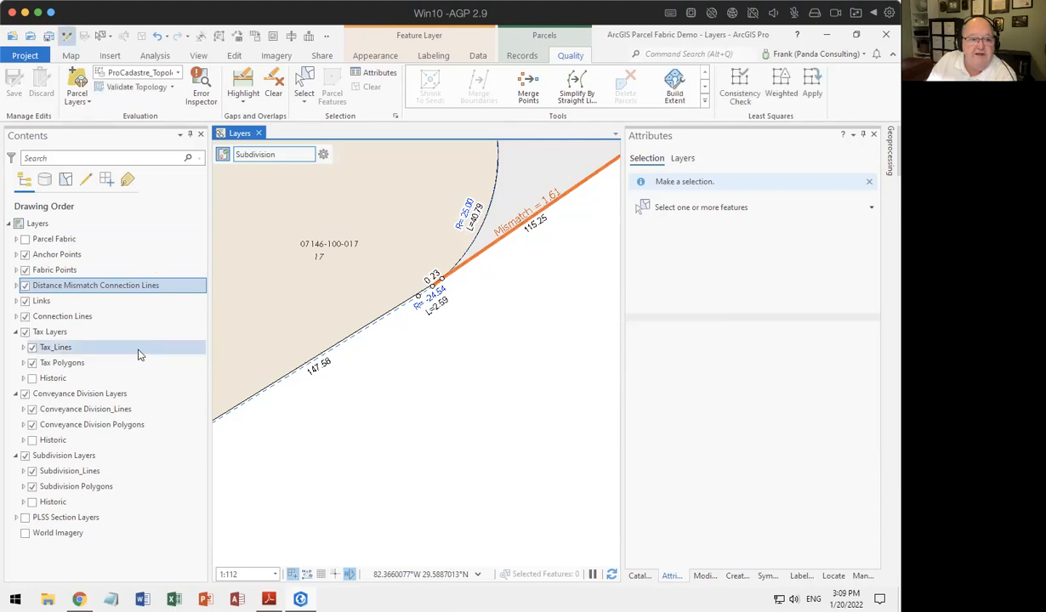
click(15, 317)
click(53, 332)
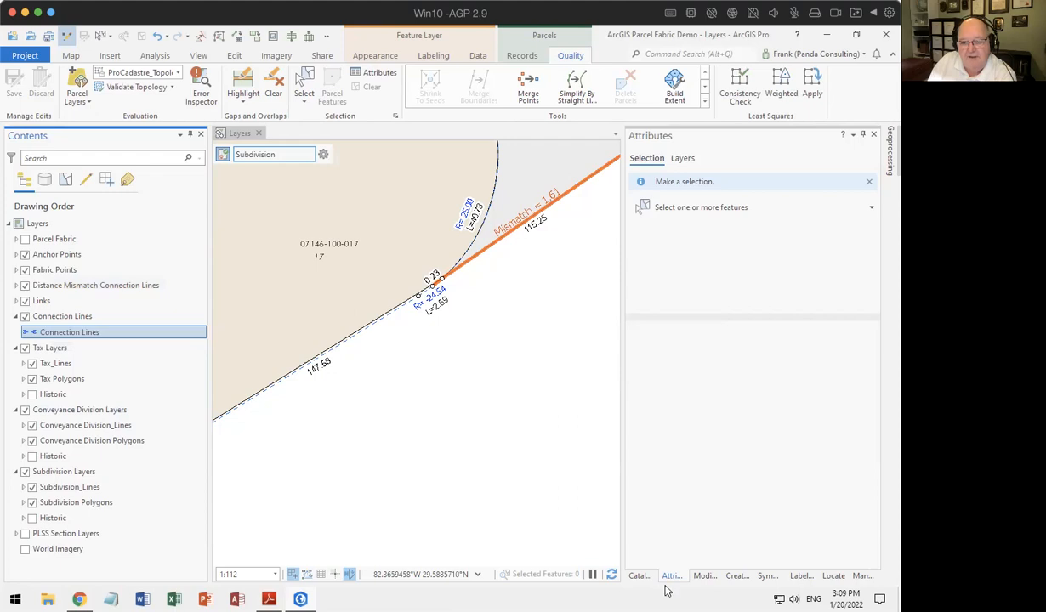
click(737, 576)
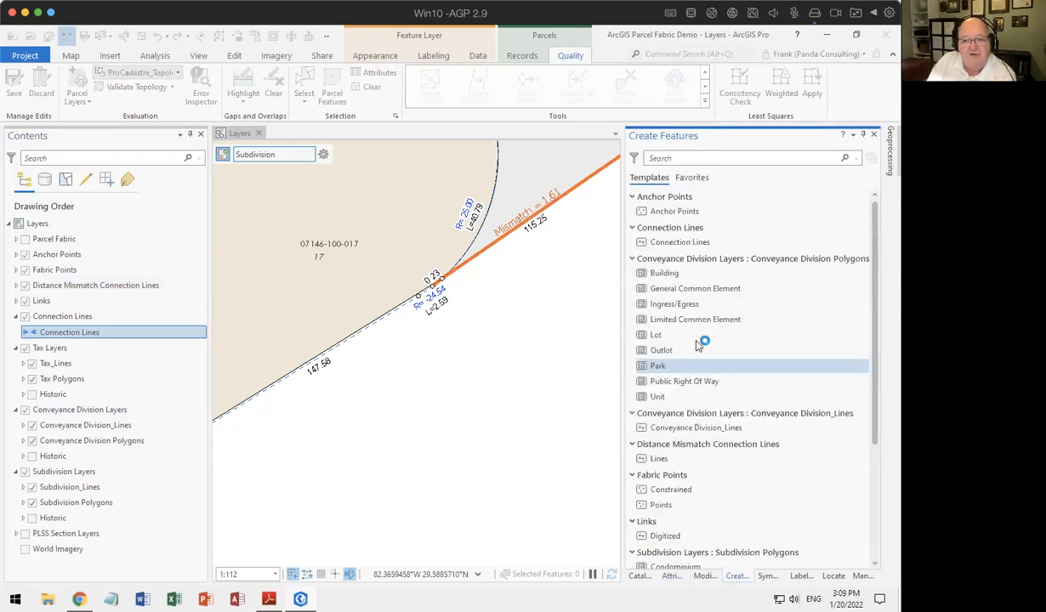
click(648, 265)
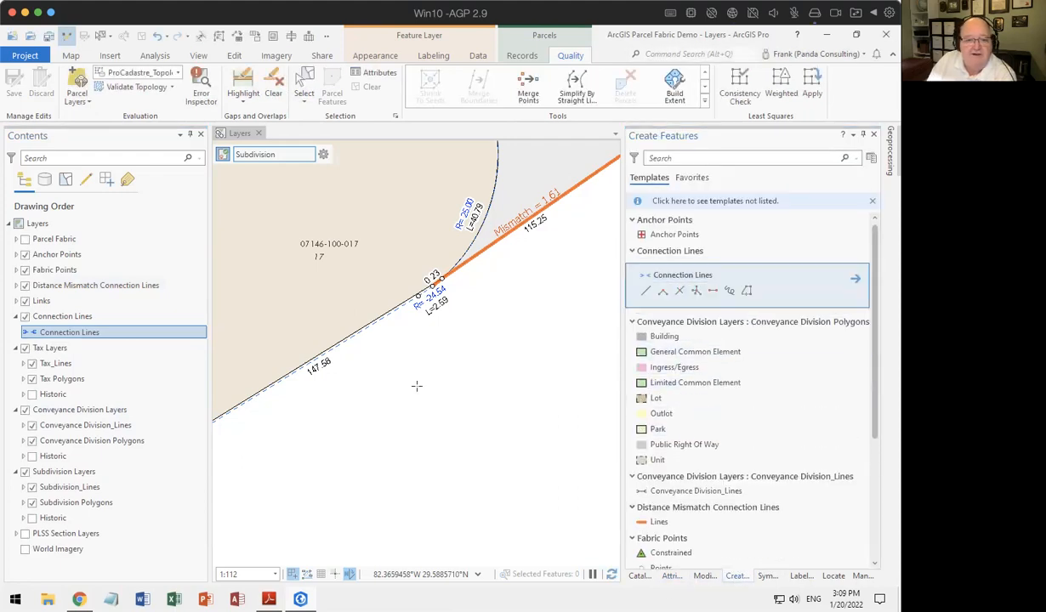
- Draw a connection line 36 ft long at N53-04-25E, just outside lot 17's southeastern boundary
click(344, 415)
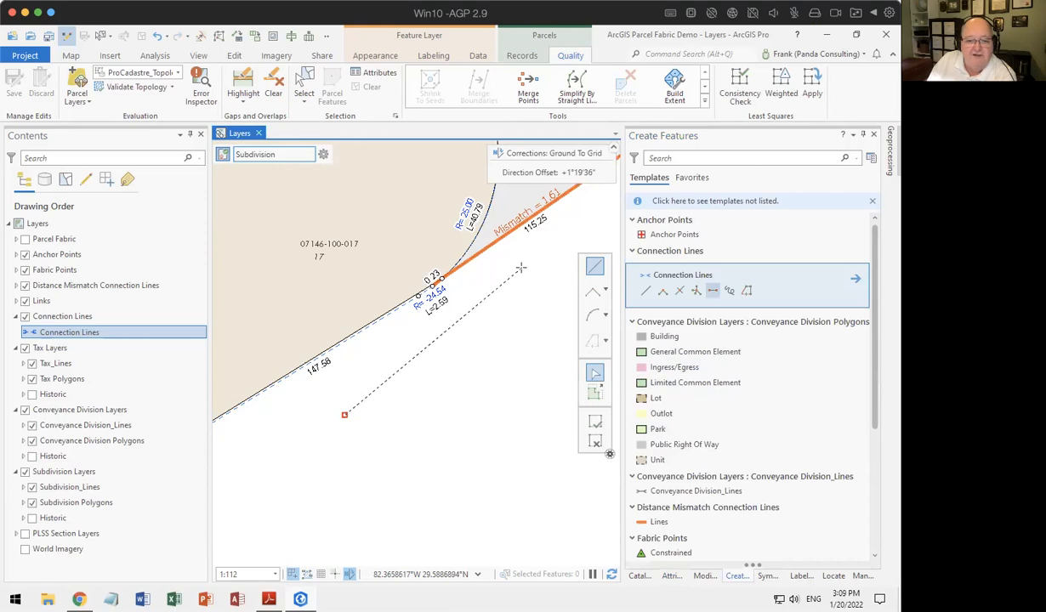
right_click(526, 273)
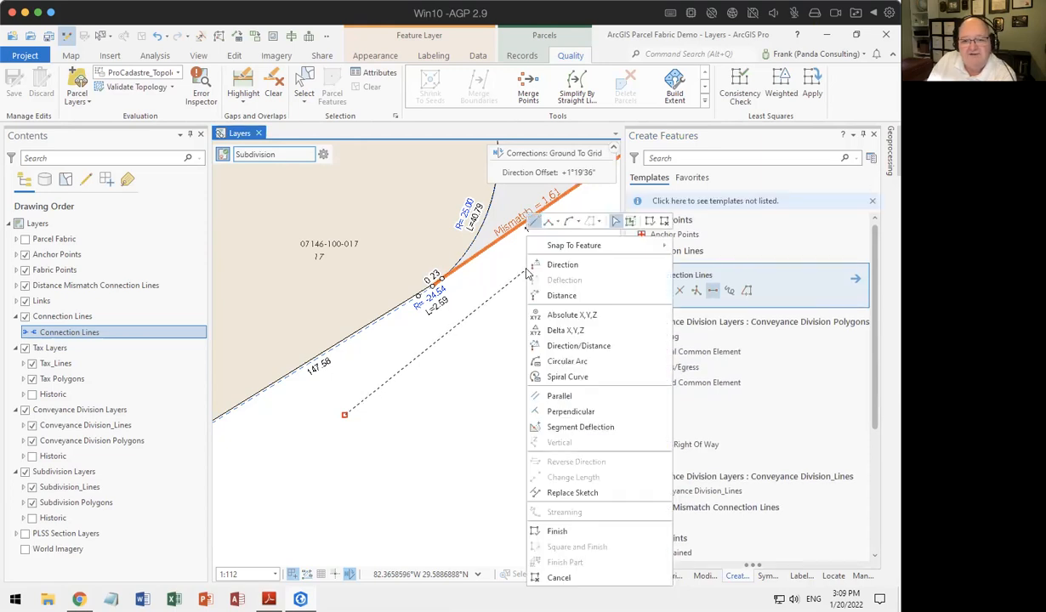
click(574, 345)
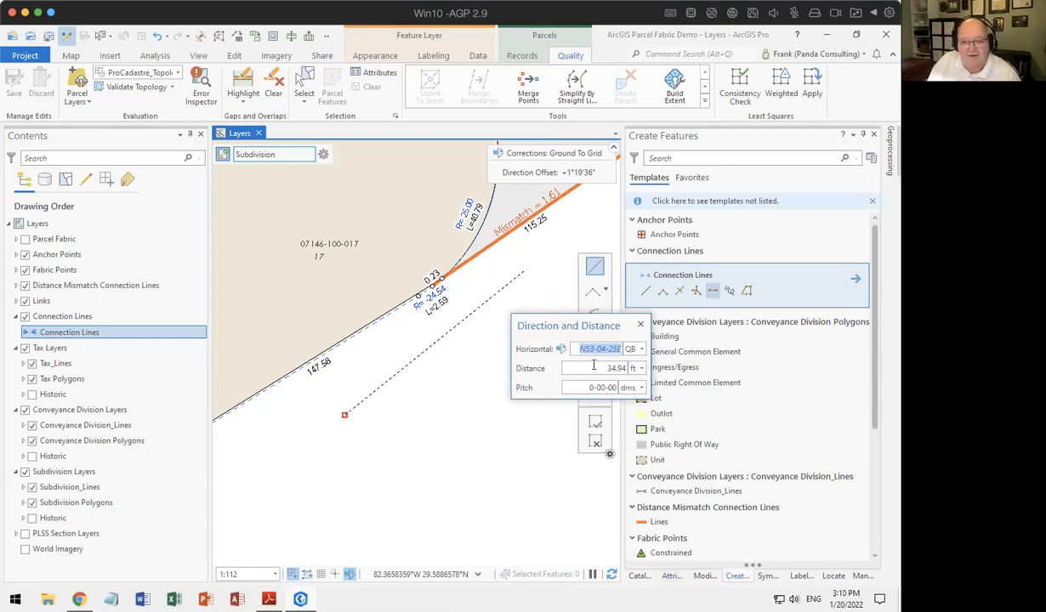
key(Tab)
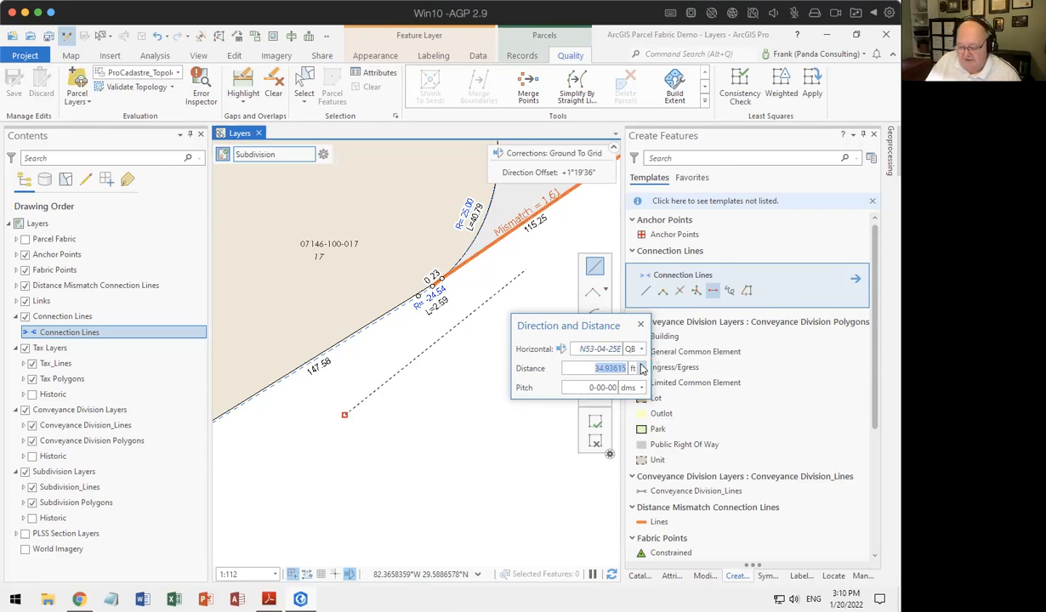
text(3)
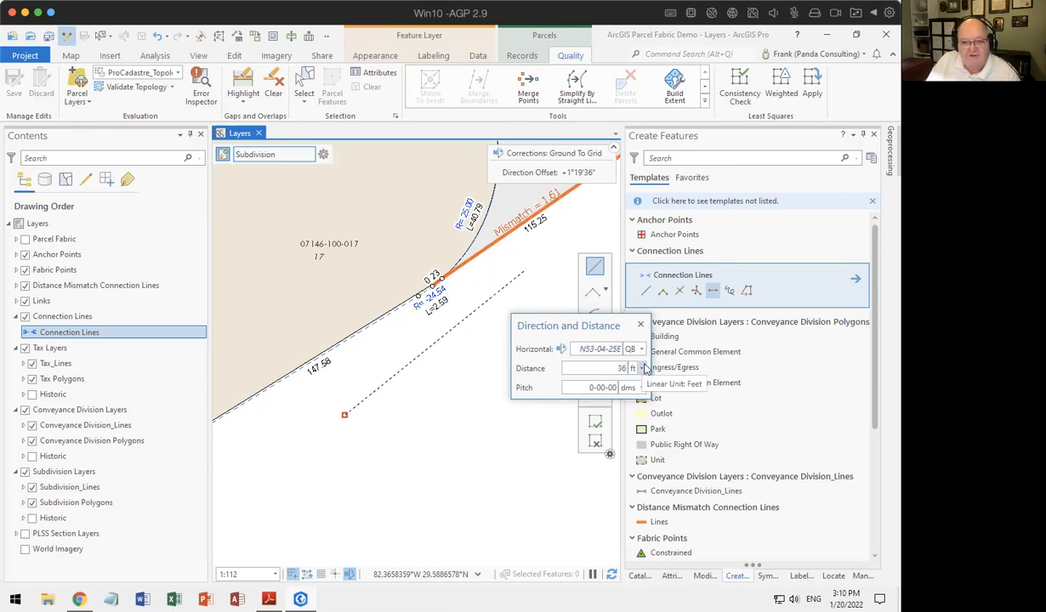
text(6)
key(Return)
key(F2)
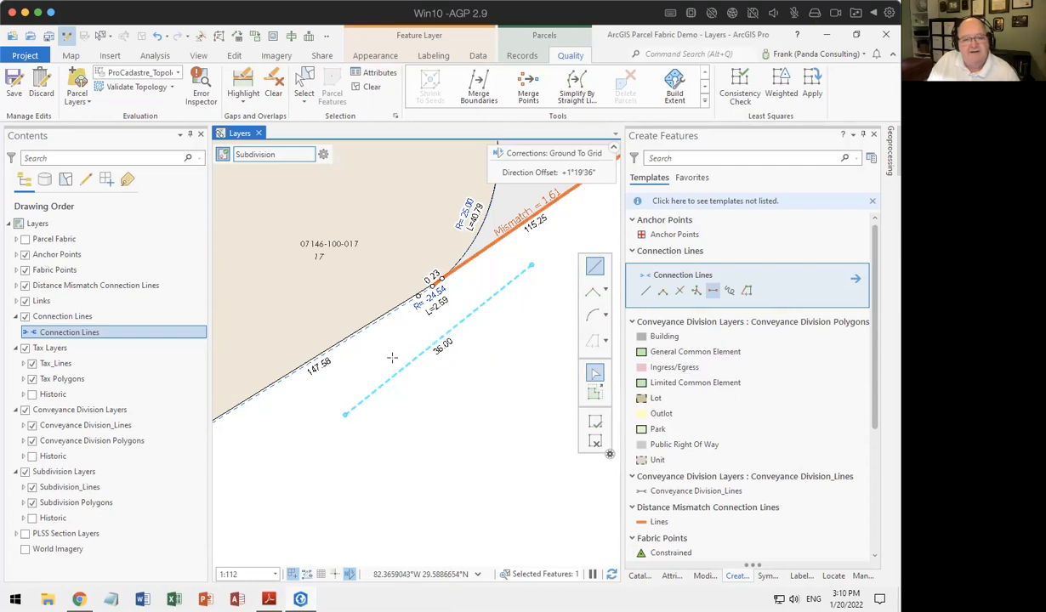
- Edit the new connection line's vertices, moving both ends onto lot 17's boundary line so its shape no longer matches its 36 ft distance
drag(391, 404, 429, 389)
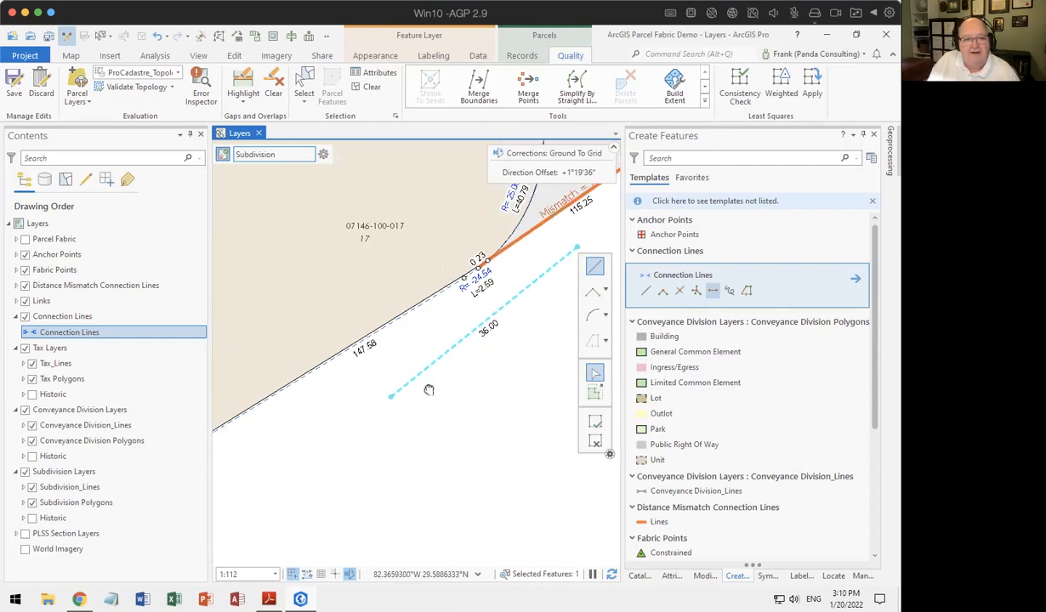
scroll(442, 387, down, 2)
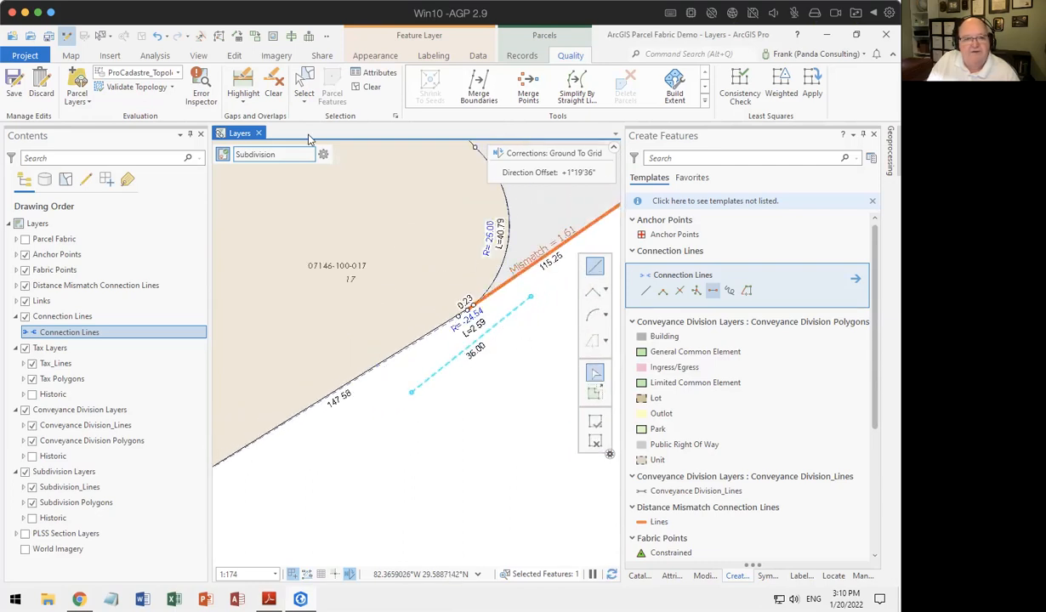
click(304, 87)
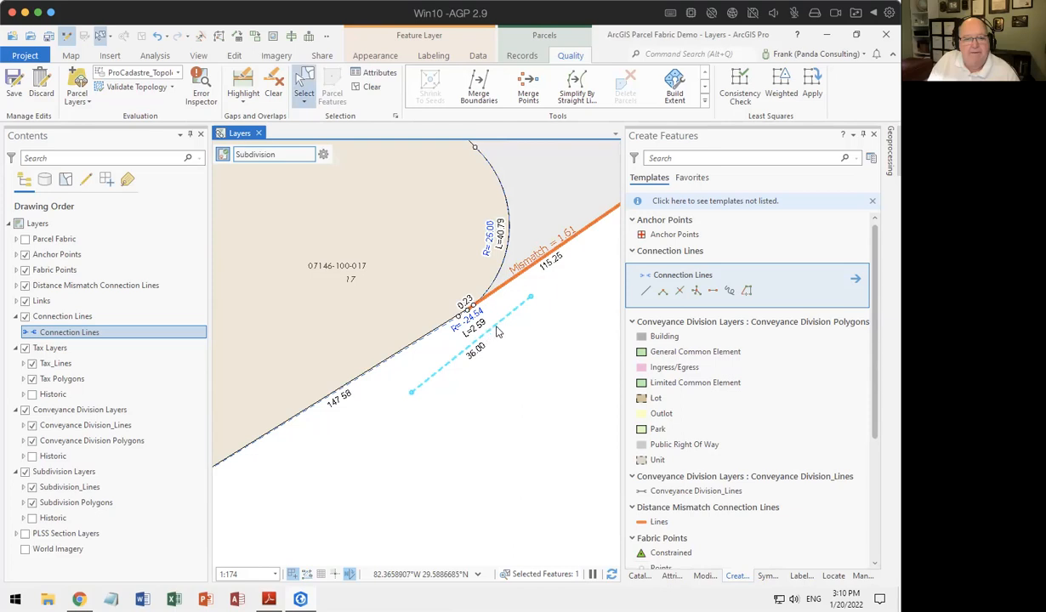
right_click(498, 332)
click(529, 301)
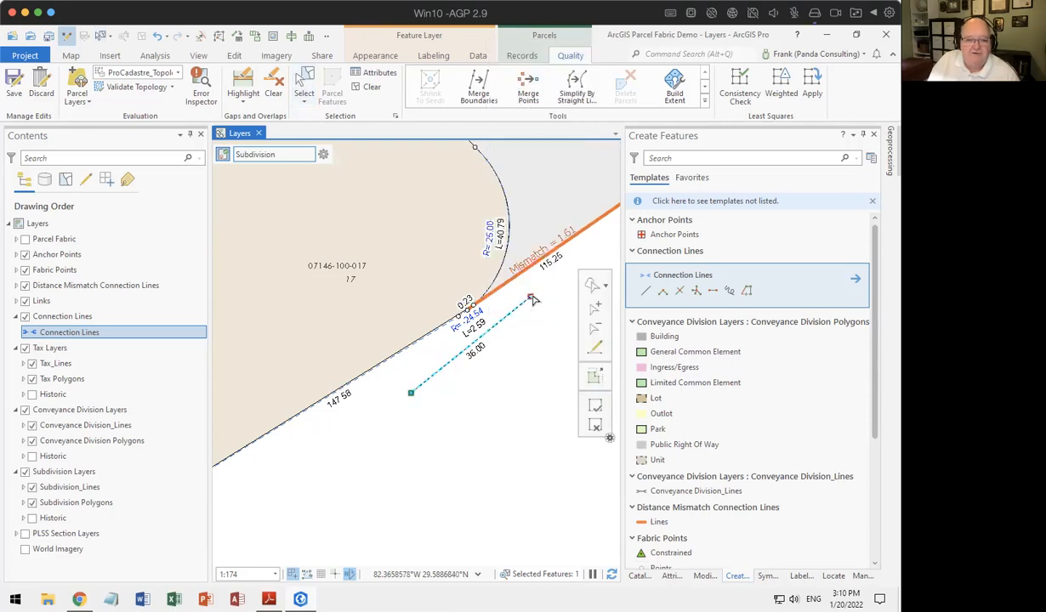
drag(530, 298, 473, 306)
drag(305, 409, 306, 410)
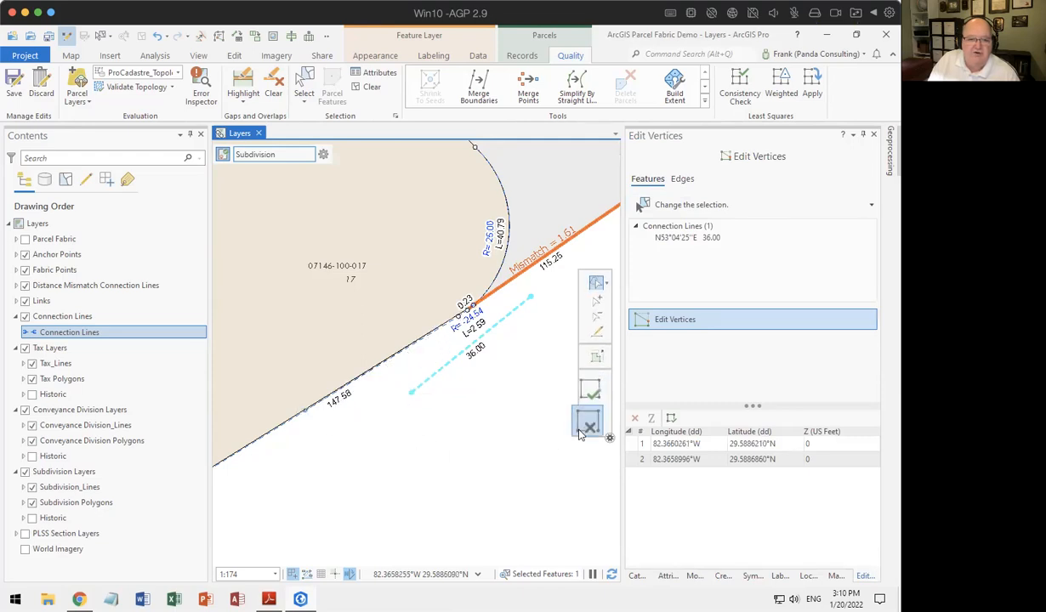
click(579, 434)
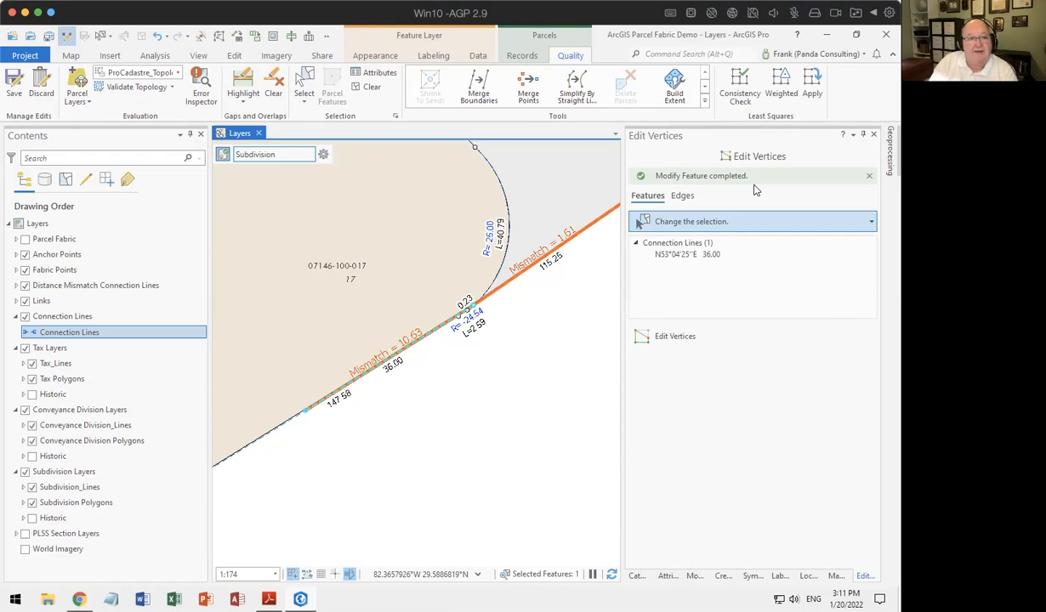
- Add the Too Short quality layer for connection lines and review its definition queries without changing them
click(87, 101)
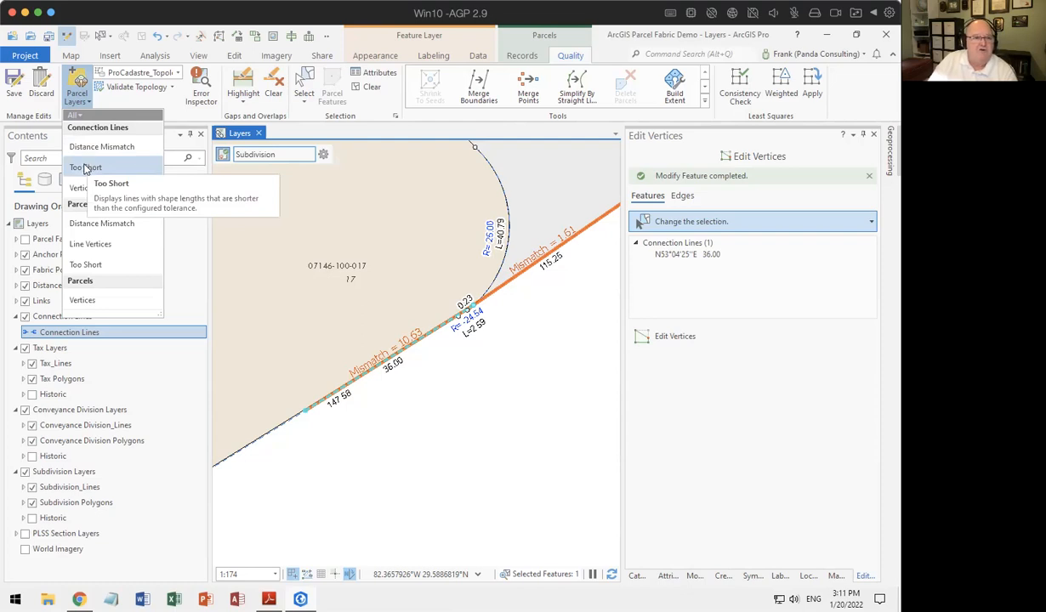
click(85, 167)
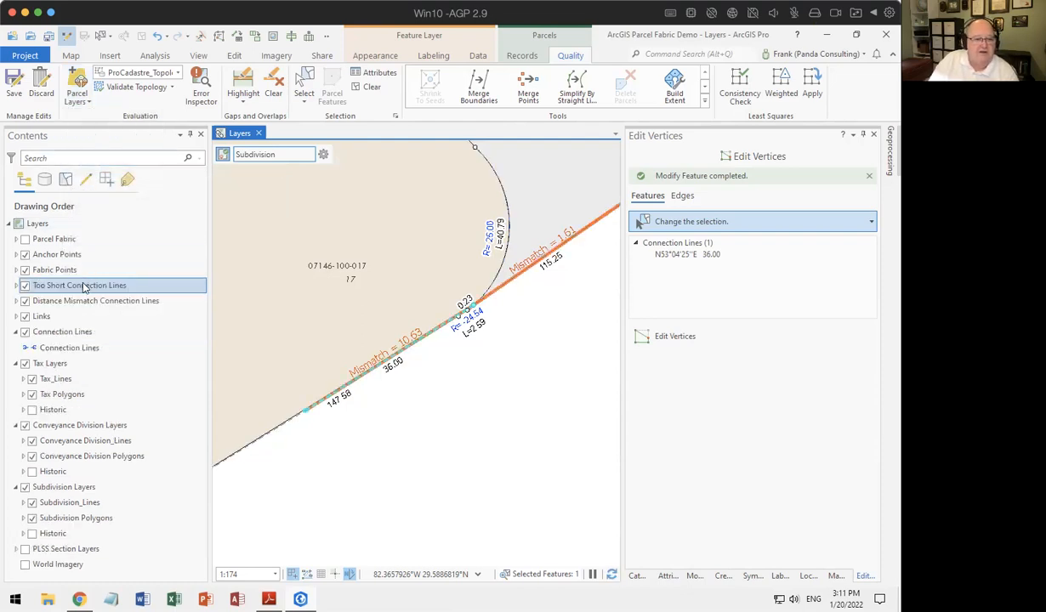
right_click(85, 287)
click(170, 569)
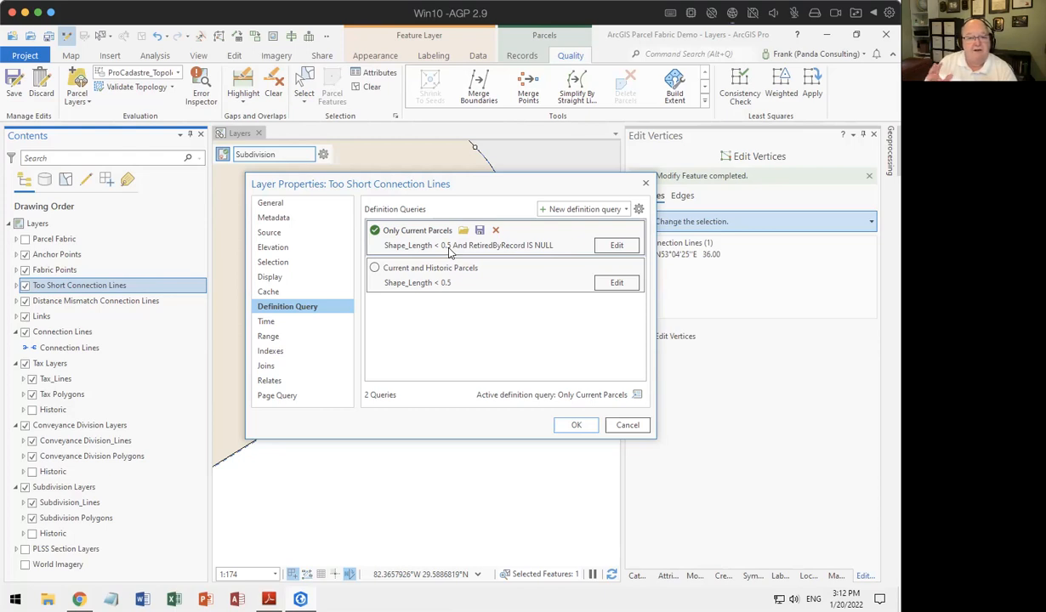
click(628, 425)
- Open the Too Short Connection Lines attribute table, select the second record, zoom to its line and examine the surrounding parcel boundary
right_click(54, 284)
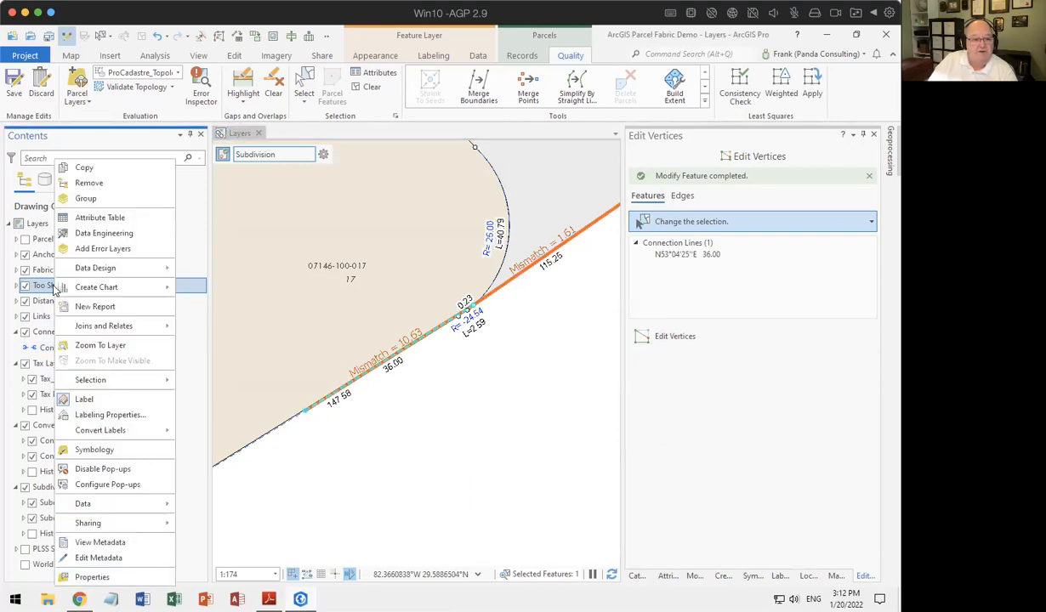
click(81, 220)
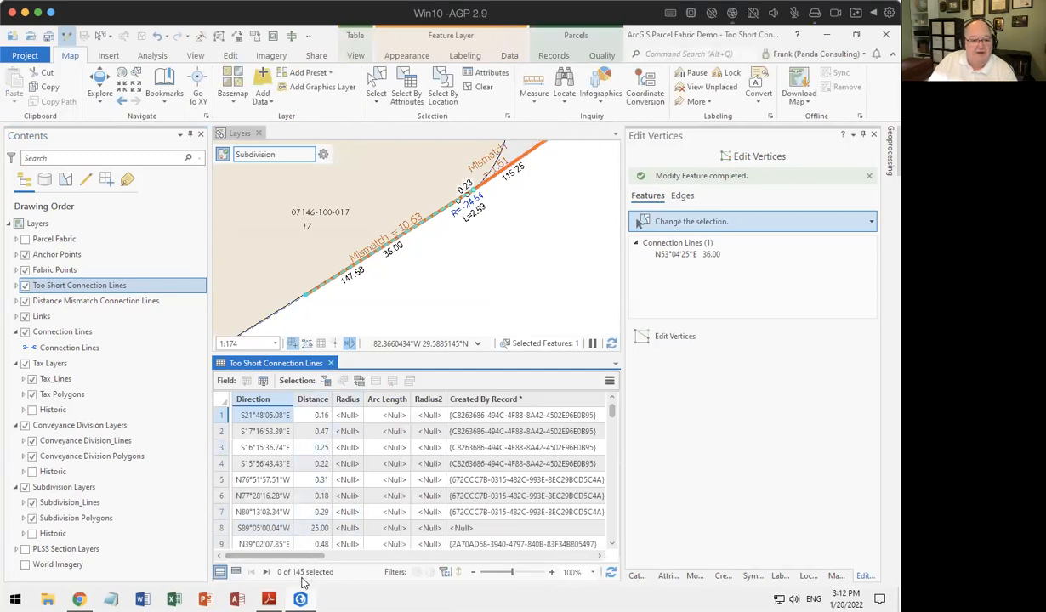
click(223, 432)
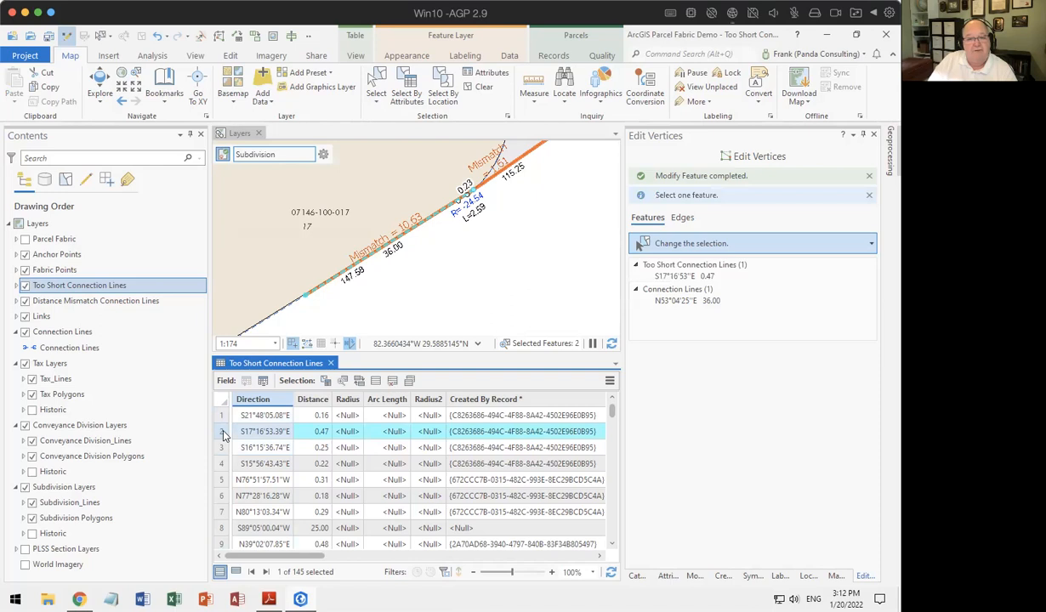
right_click(224, 434)
click(239, 432)
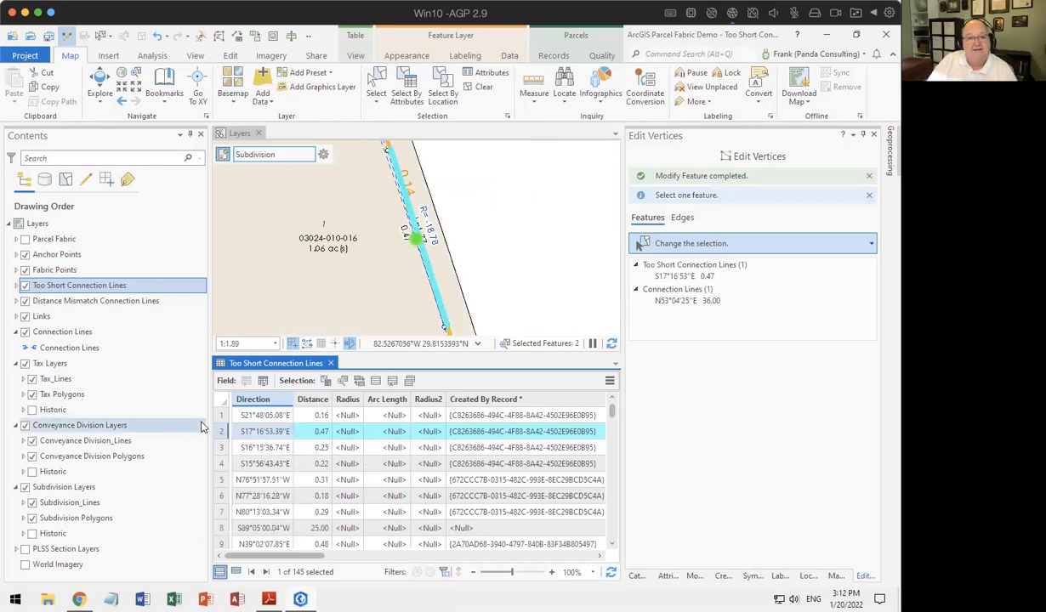
scroll(463, 272, down, 5)
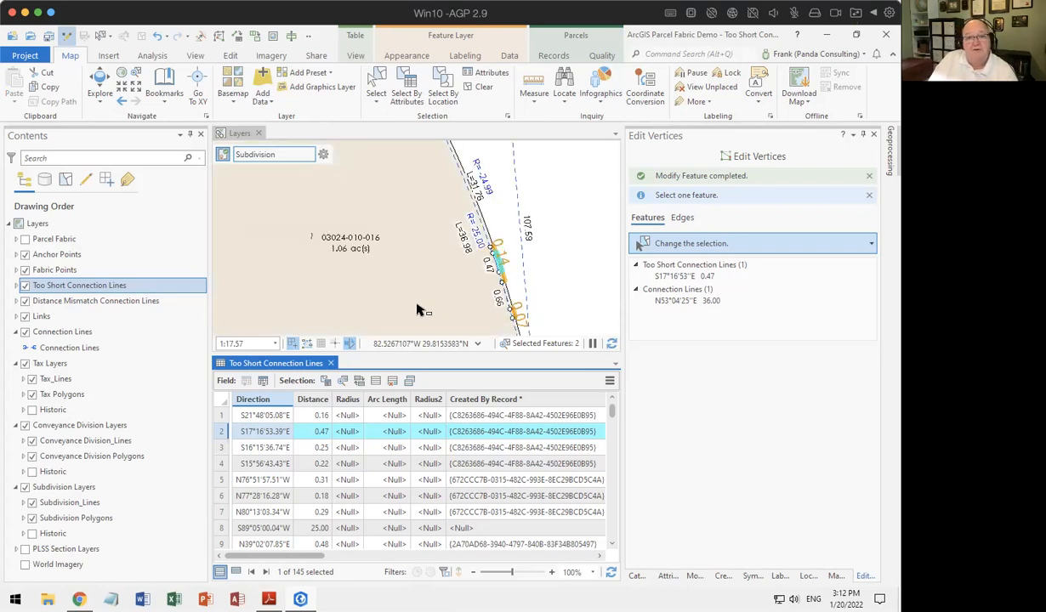
scroll(459, 297, down, 2)
scroll(459, 298, down, 2)
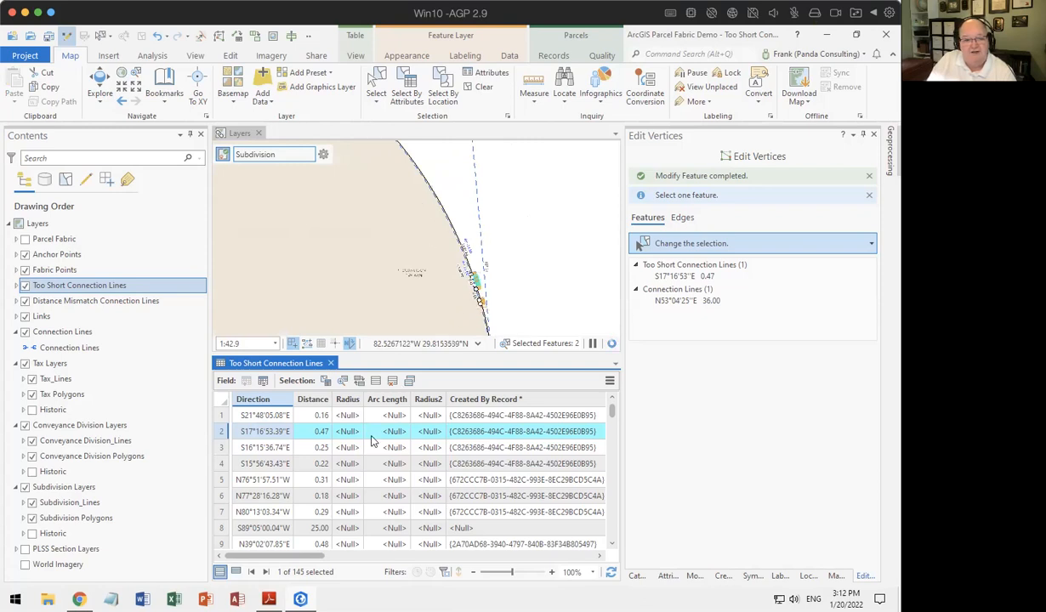
- Select the eighth record in the Too Short table, zoom to its line and hide the Distance Mismatch Connection Lines layer
click(220, 532)
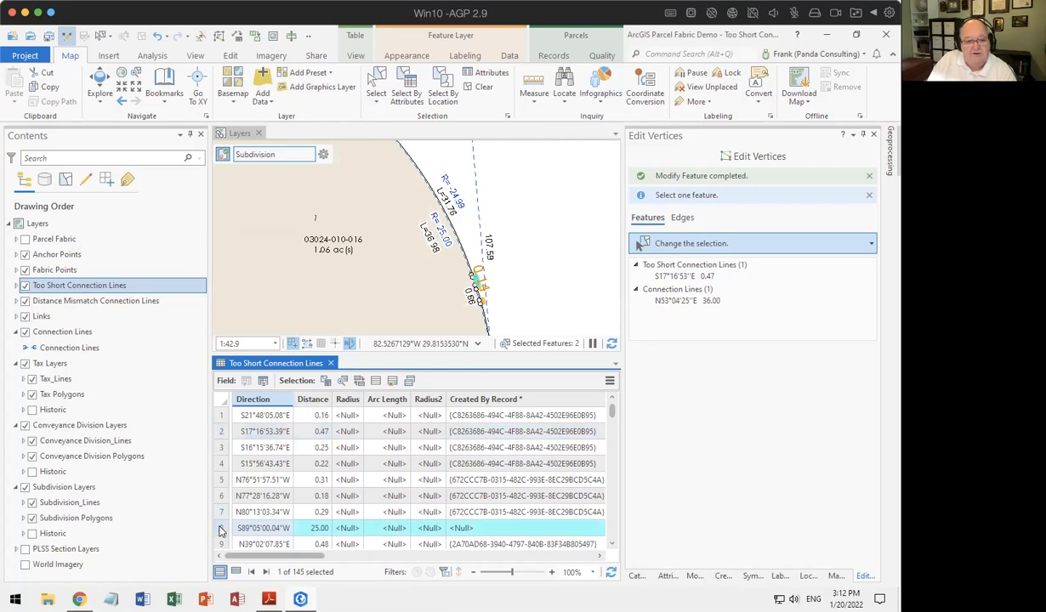
right_click(221, 532)
click(238, 424)
scroll(463, 264, down, 2)
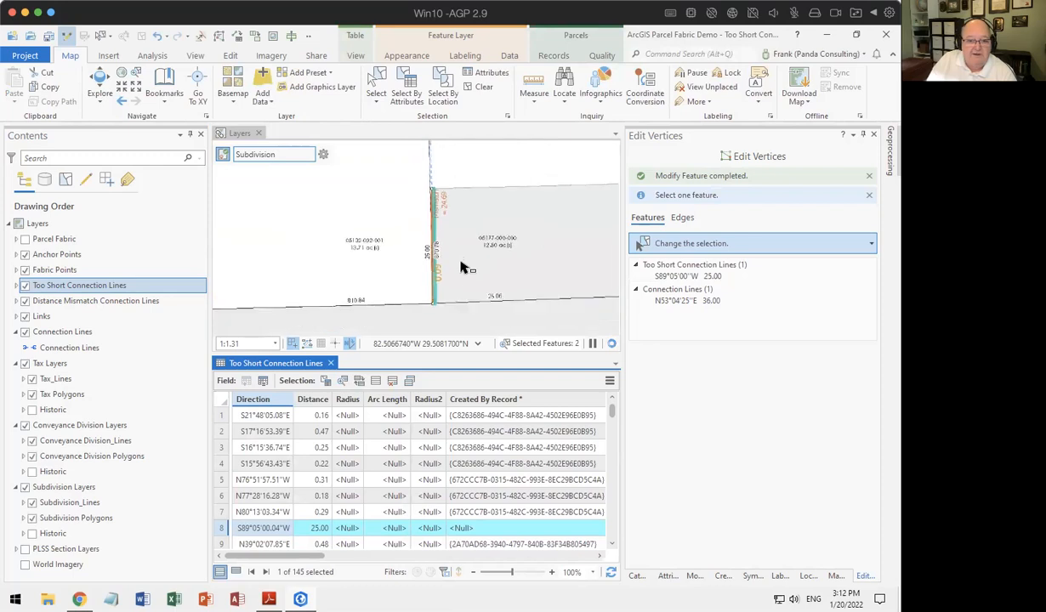
drag(456, 283, 406, 271)
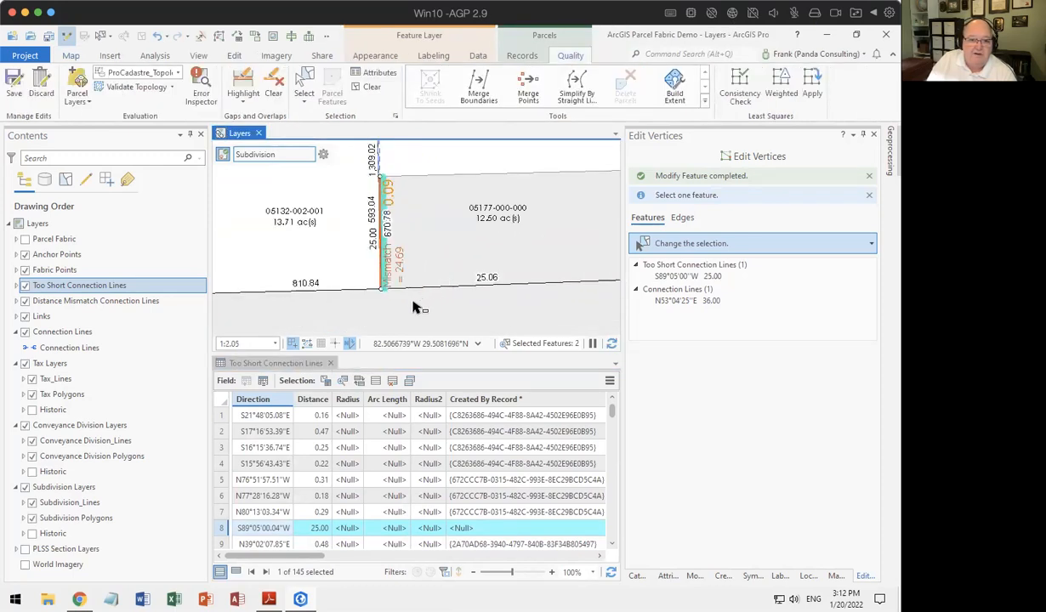
click(25, 301)
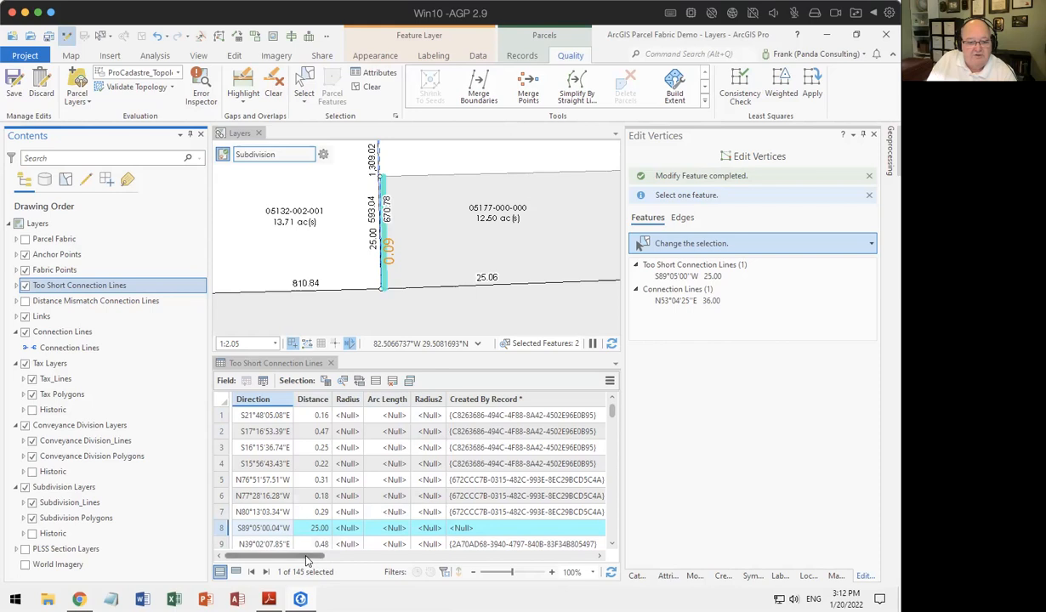
- Browse further records in the Too Short Connection Lines attribute table and compare their distances
drag(324, 557, 276, 571)
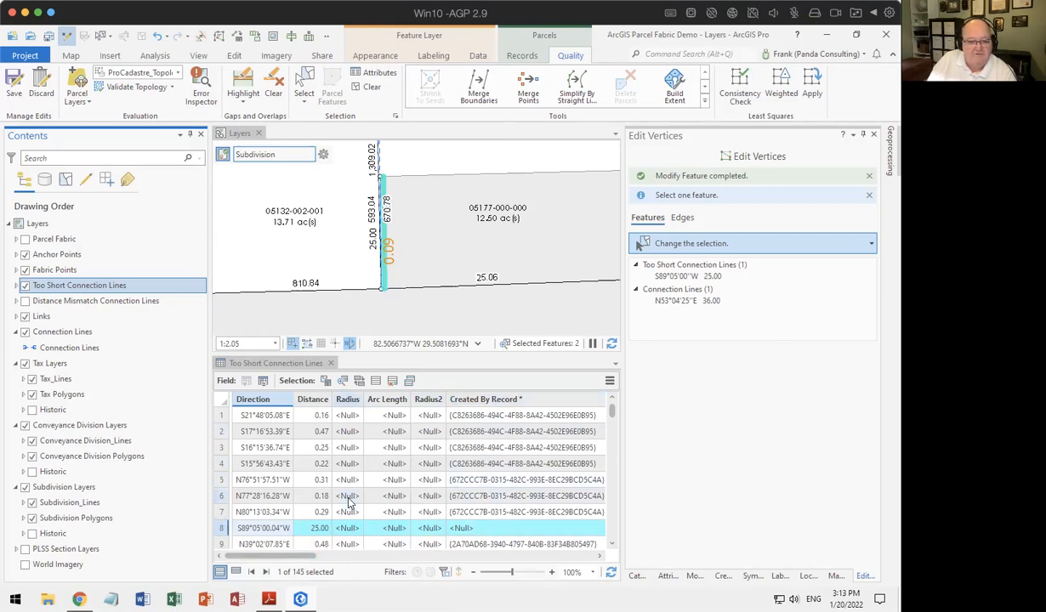
scroll(289, 535, down, 2)
scroll(283, 542, down, 1)
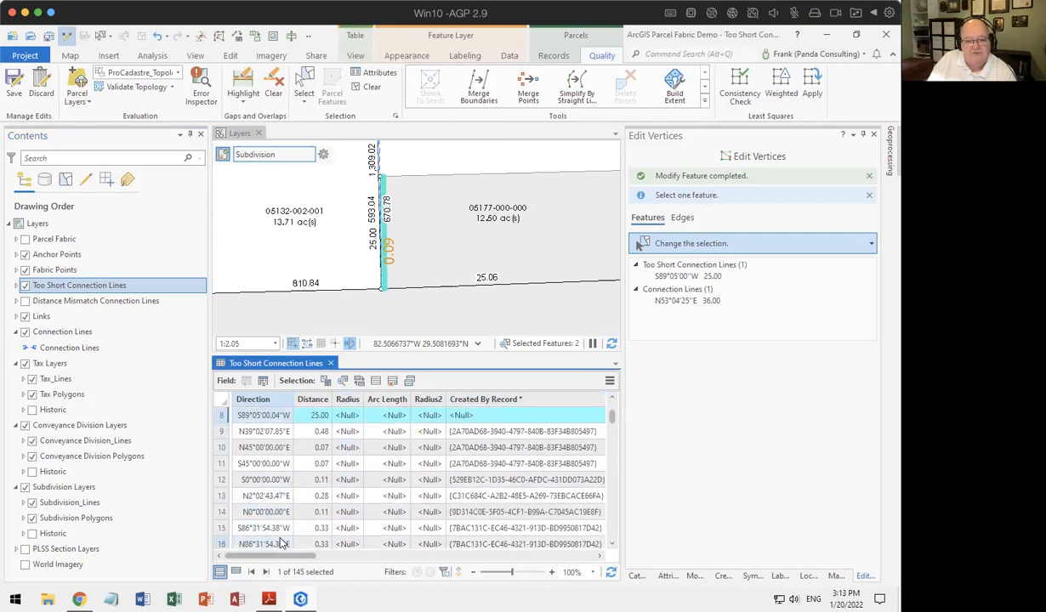
scroll(286, 534, down, 1)
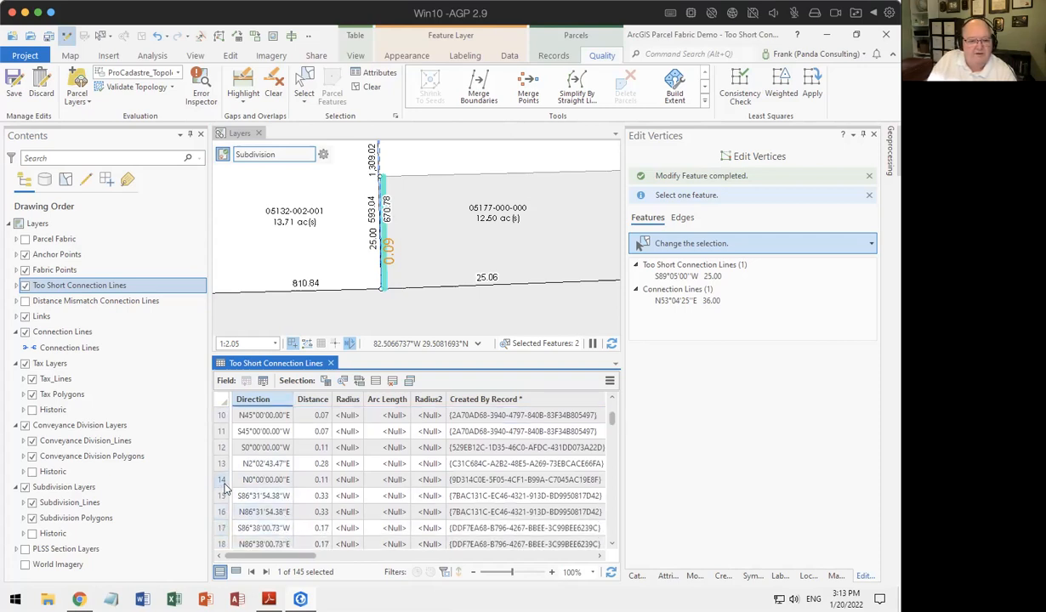
- Add the Too Short quality layer for parcel lines, choosing Tax as the parcel type
click(66, 301)
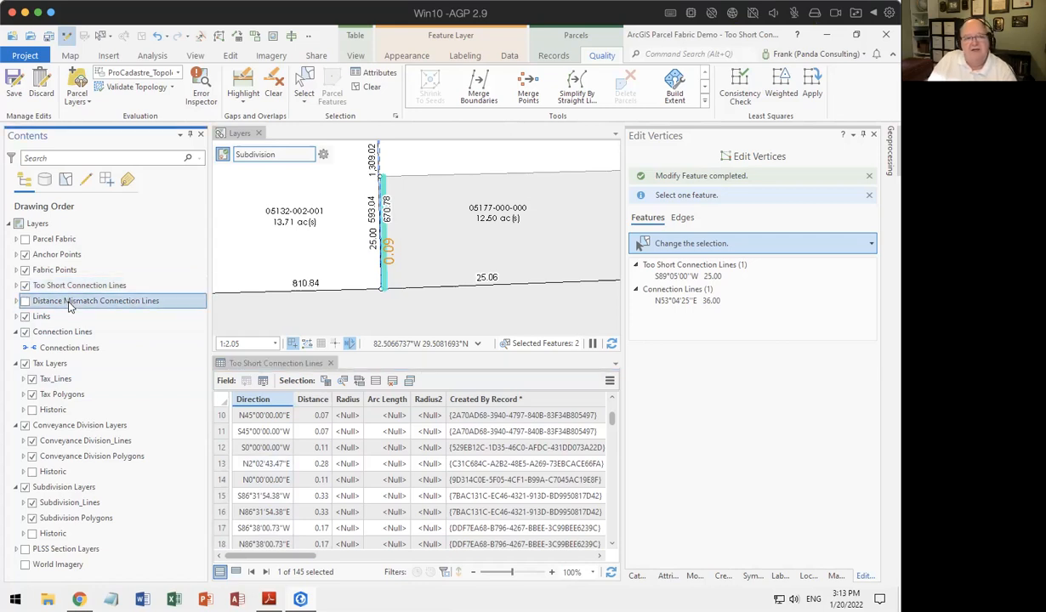
click(79, 95)
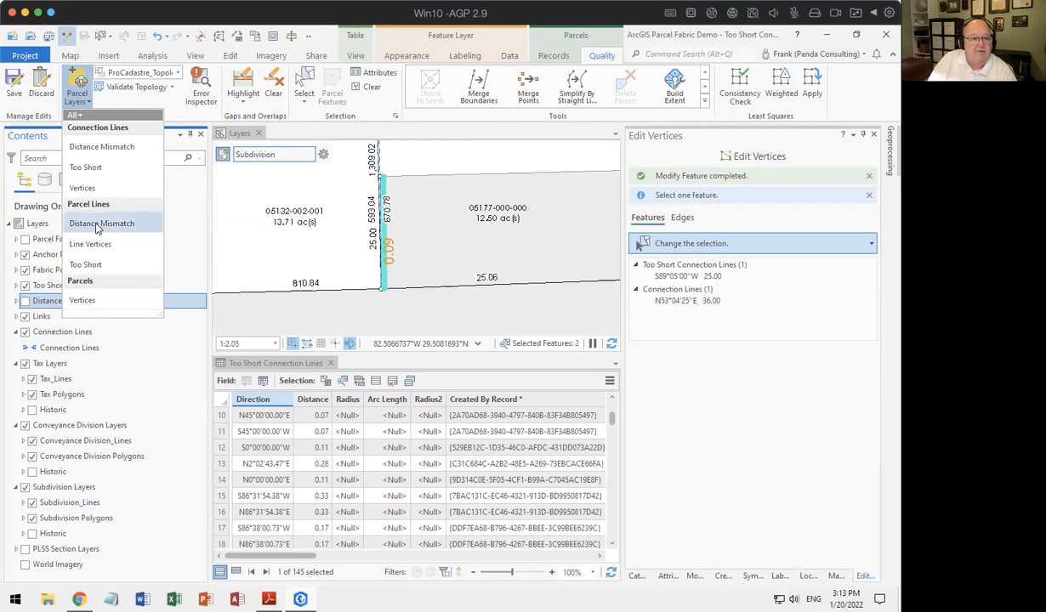
click(82, 266)
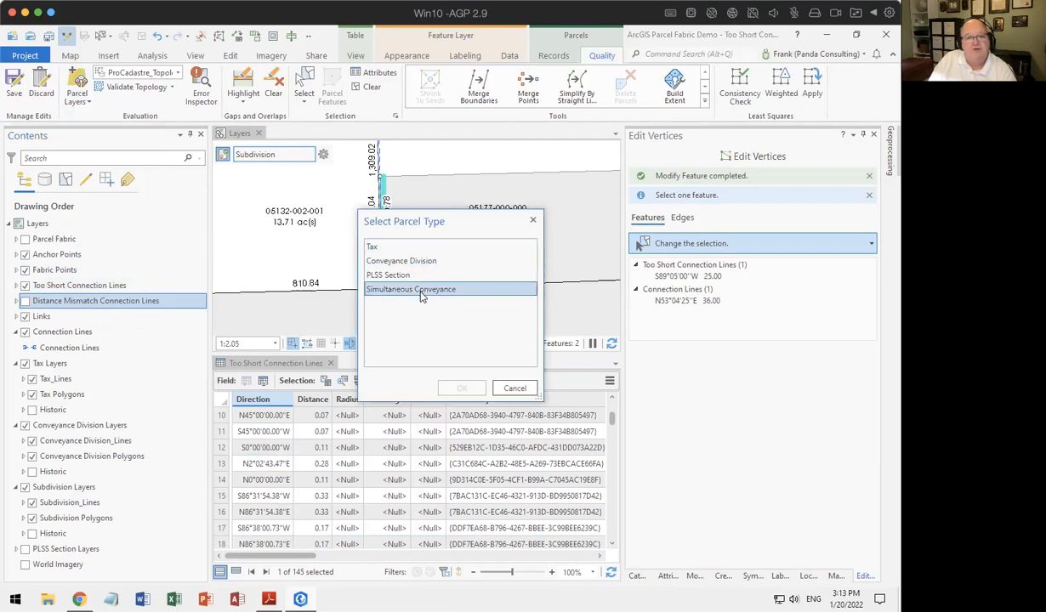
click(377, 252)
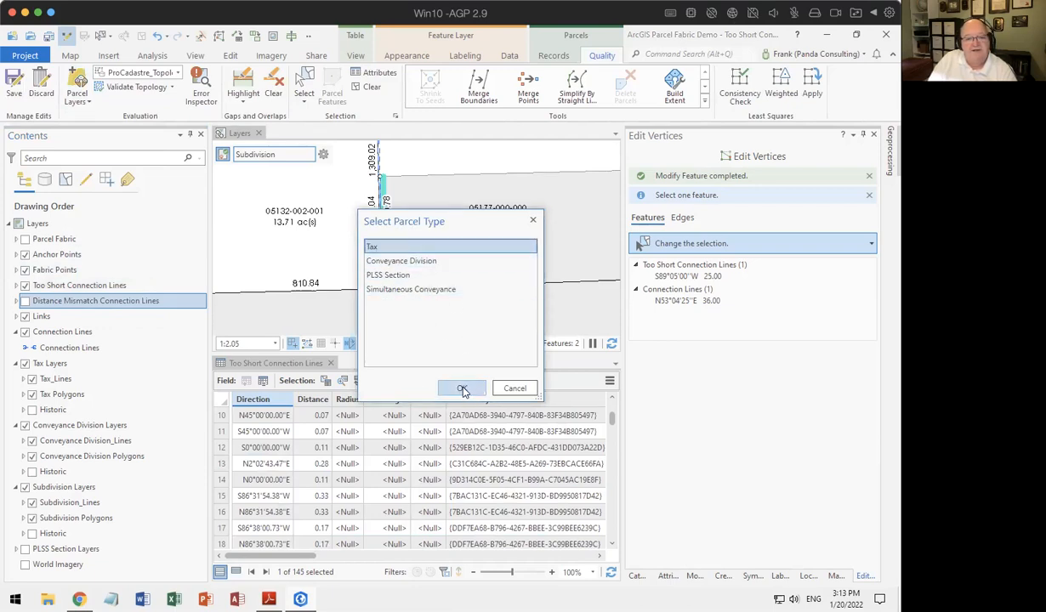
click(461, 389)
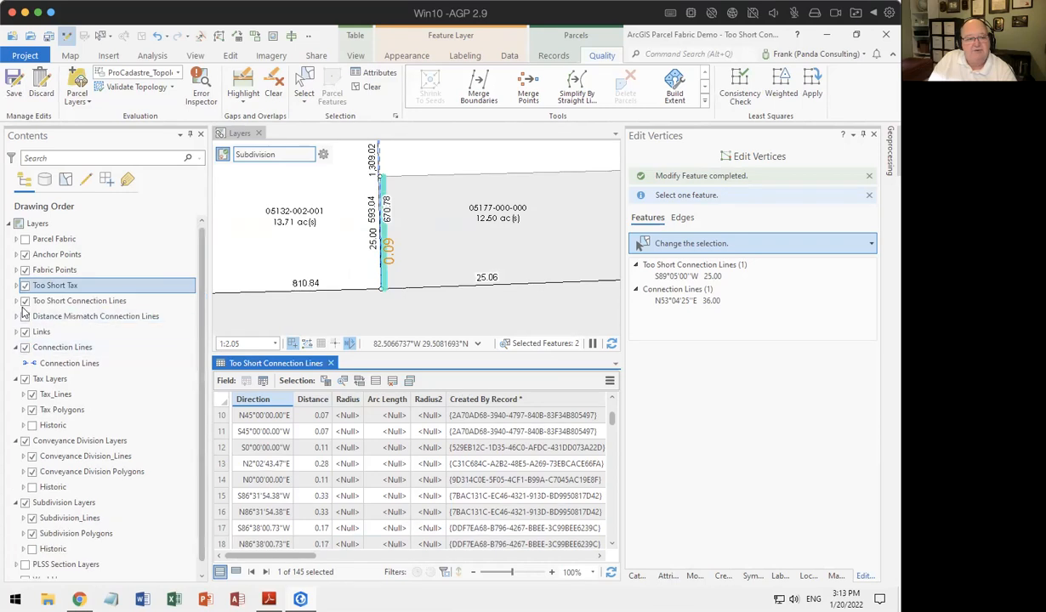
- Hide the Too Short Connection Lines layer, open the Too Short Tax attribute table and zoom to the line of record 200
right_click(56, 285)
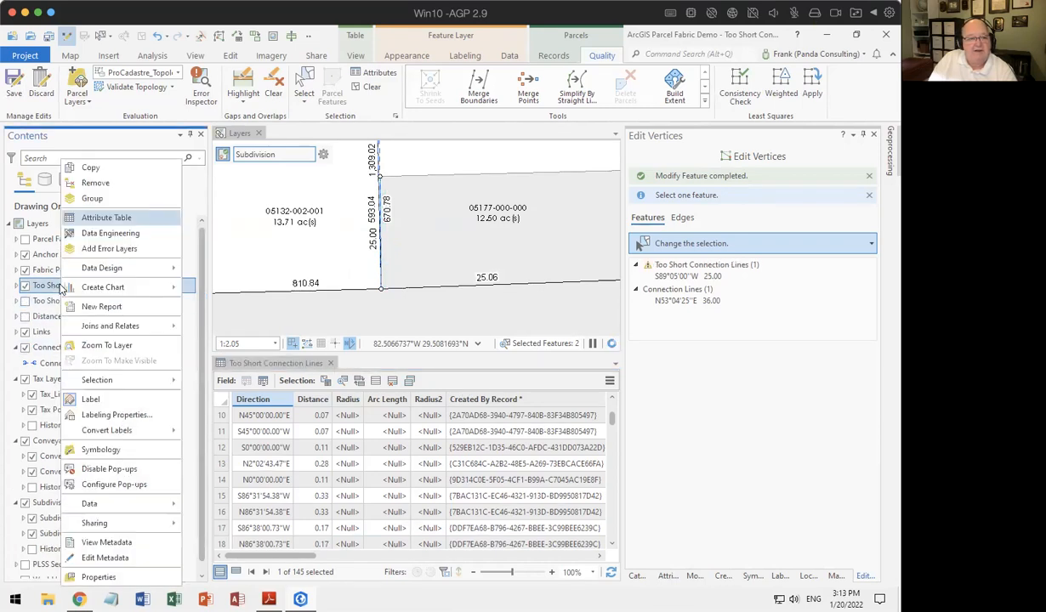
click(80, 220)
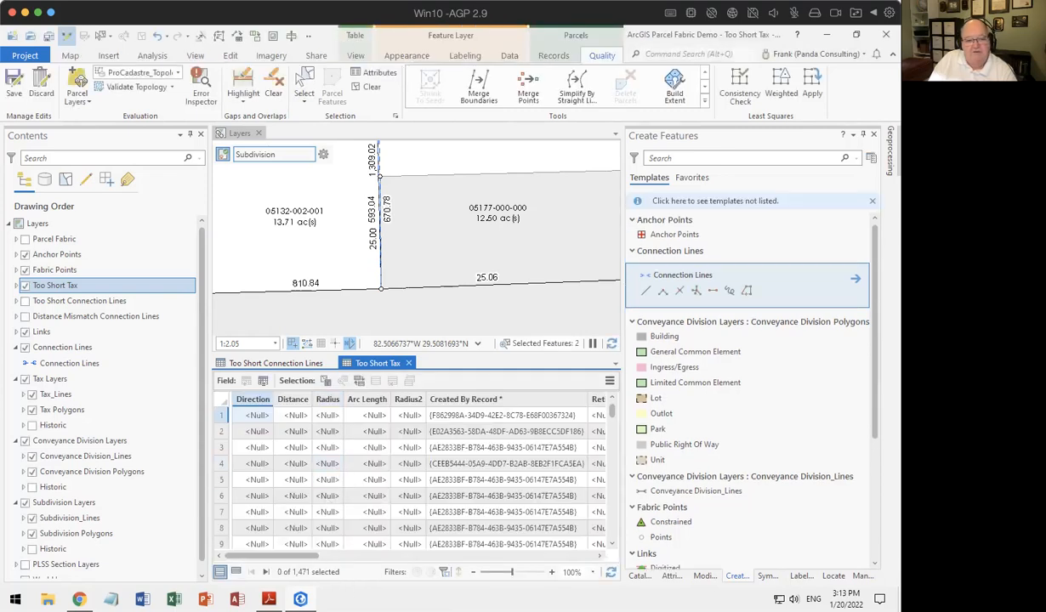
scroll(316, 463, down, 2)
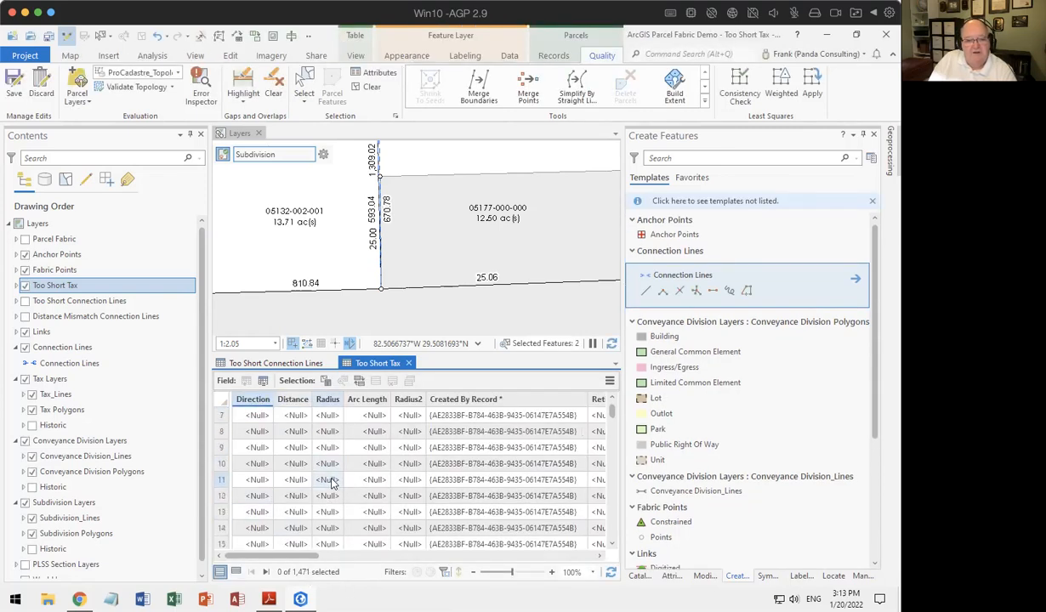
scroll(331, 483, down, 20)
scroll(330, 485, down, 13)
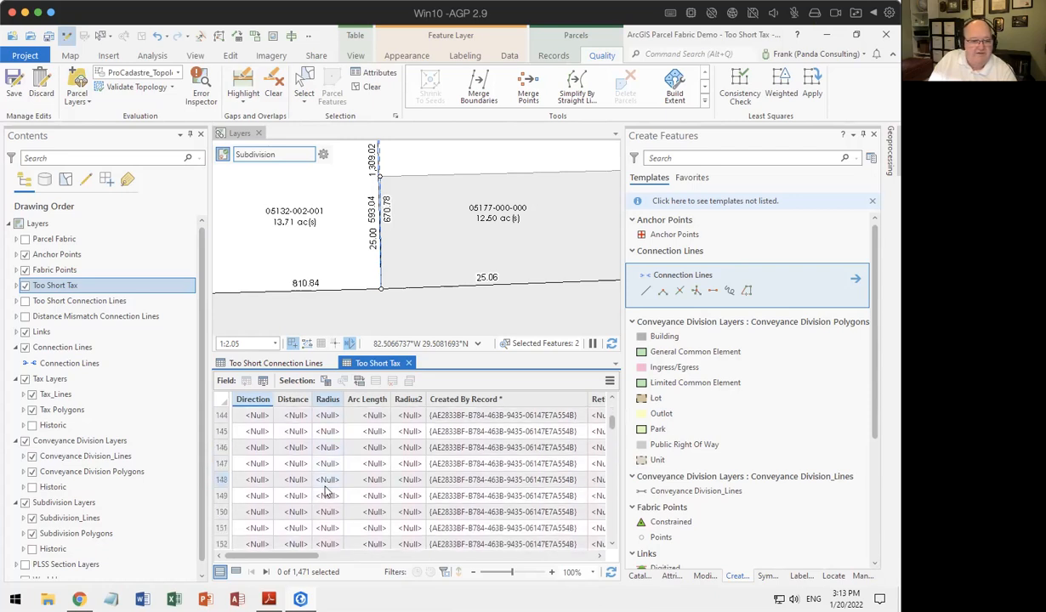
scroll(327, 491, down, 20)
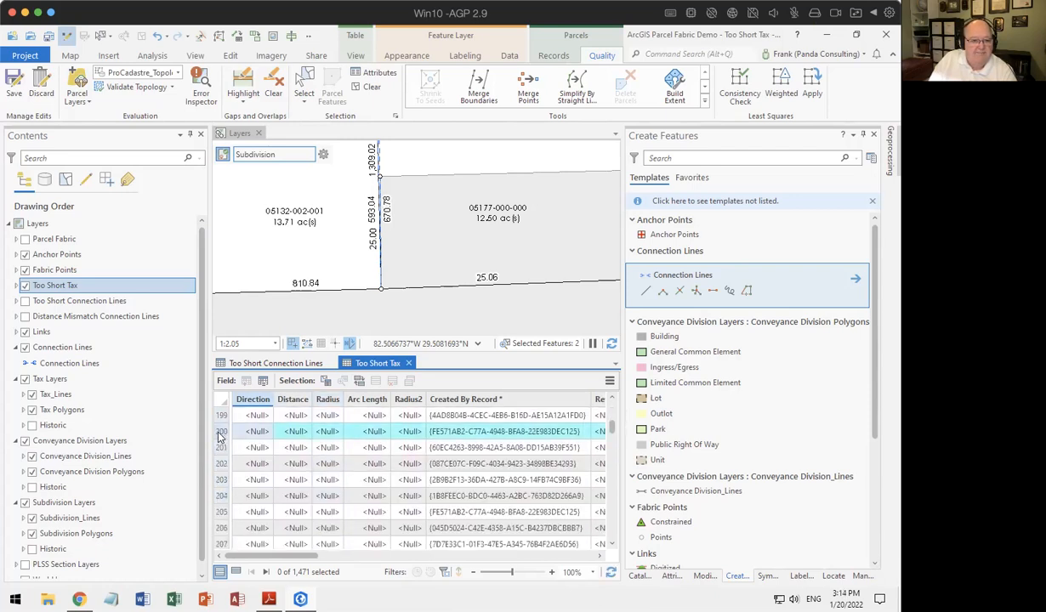
right_click(219, 434)
click(246, 436)
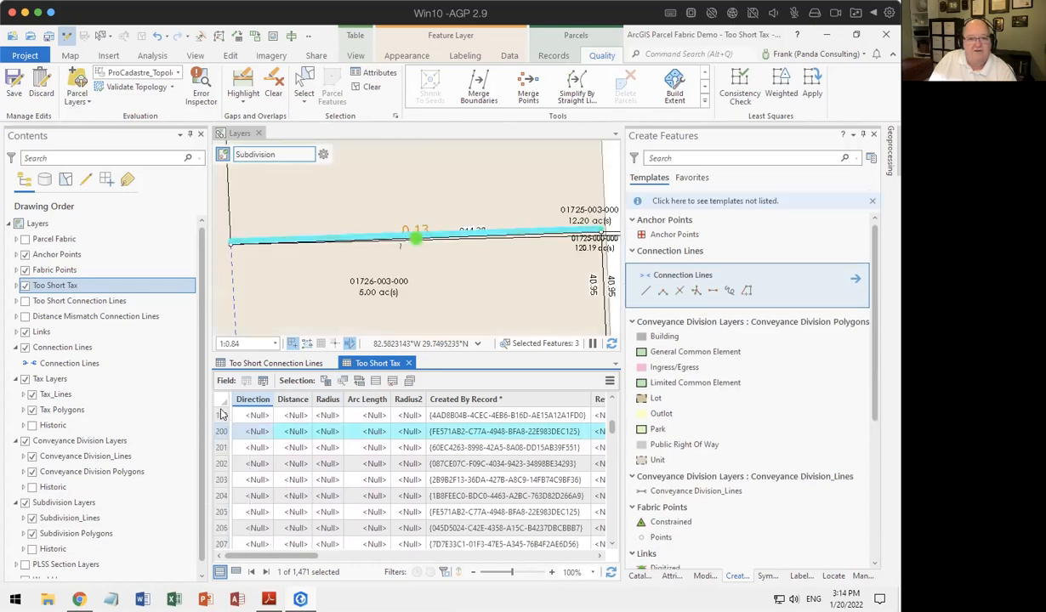
scroll(465, 295, down, 3)
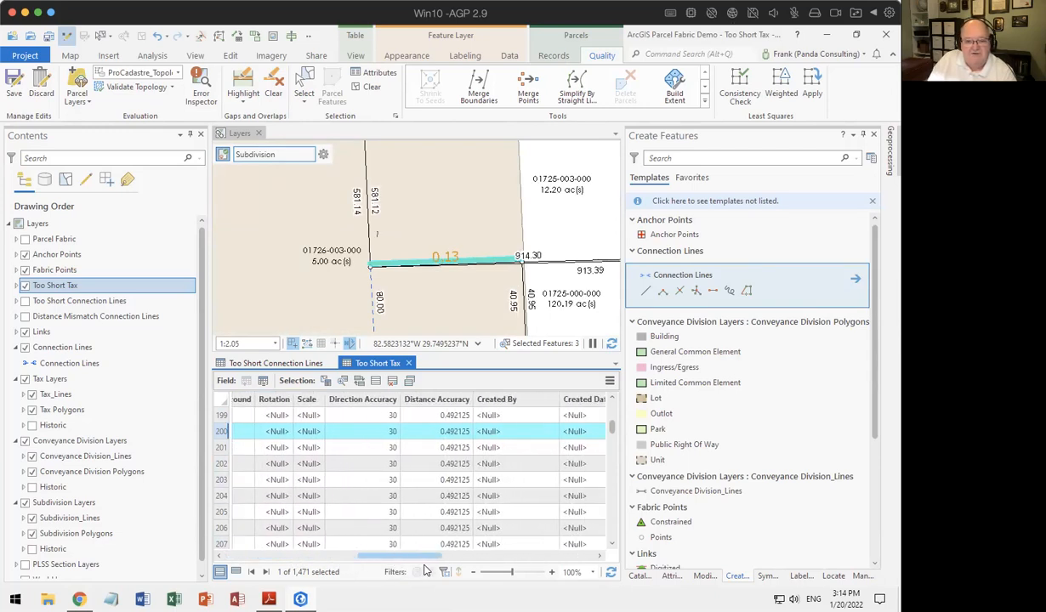
- Look through the remaining columns of the Too Short Tax attribute table for a length field and close the table
drag(456, 572, 470, 571)
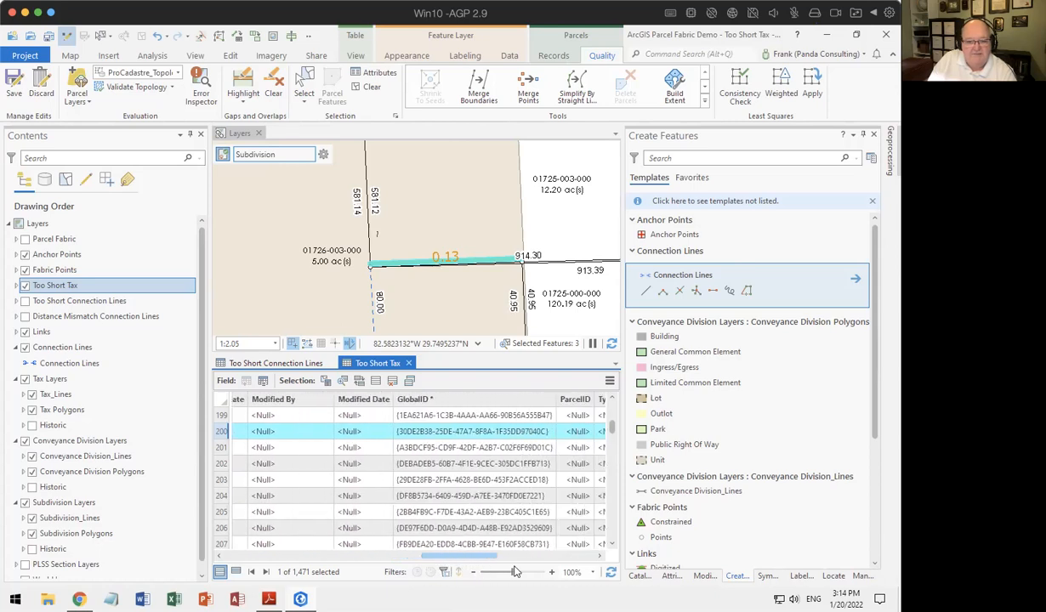
drag(533, 573, 602, 580)
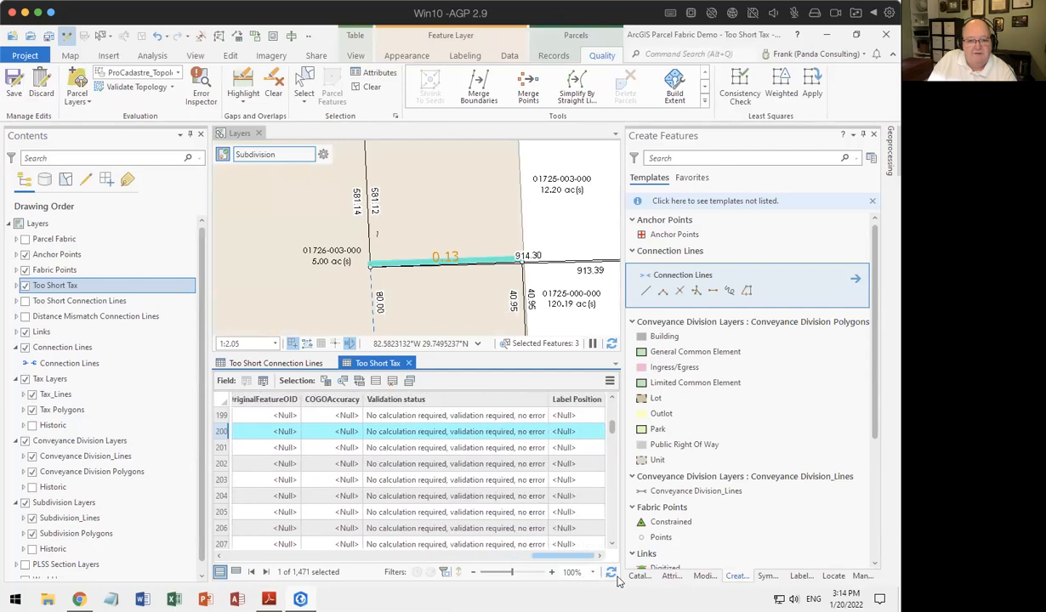
click(408, 363)
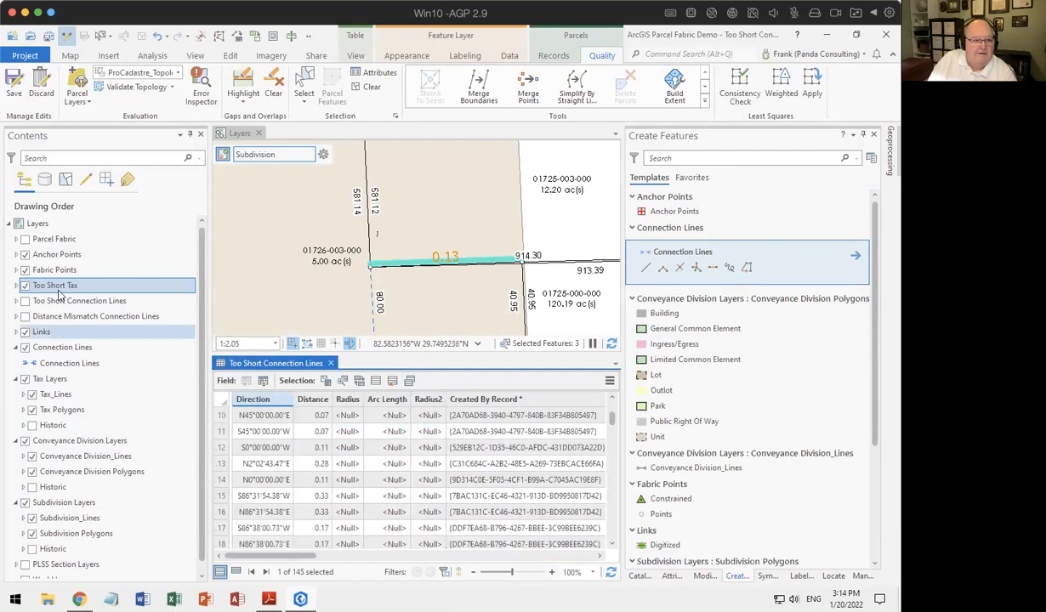
- Open the fields design view of the Too Short Tax layer and look through its field list for the shape length field
right_click(68, 304)
mouse_move(166, 268)
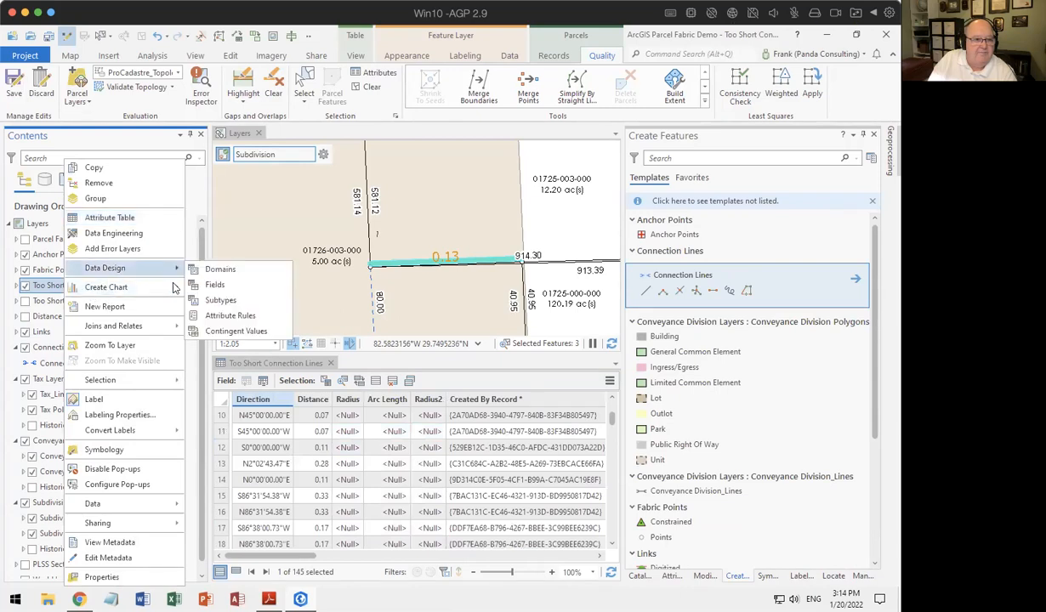
click(215, 285)
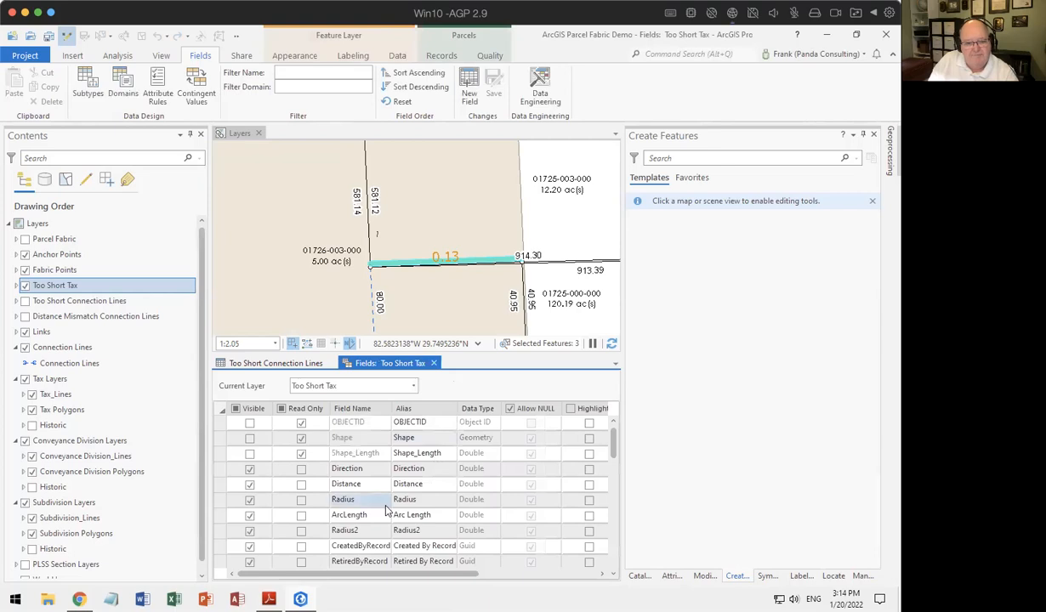
scroll(387, 544, down, 5)
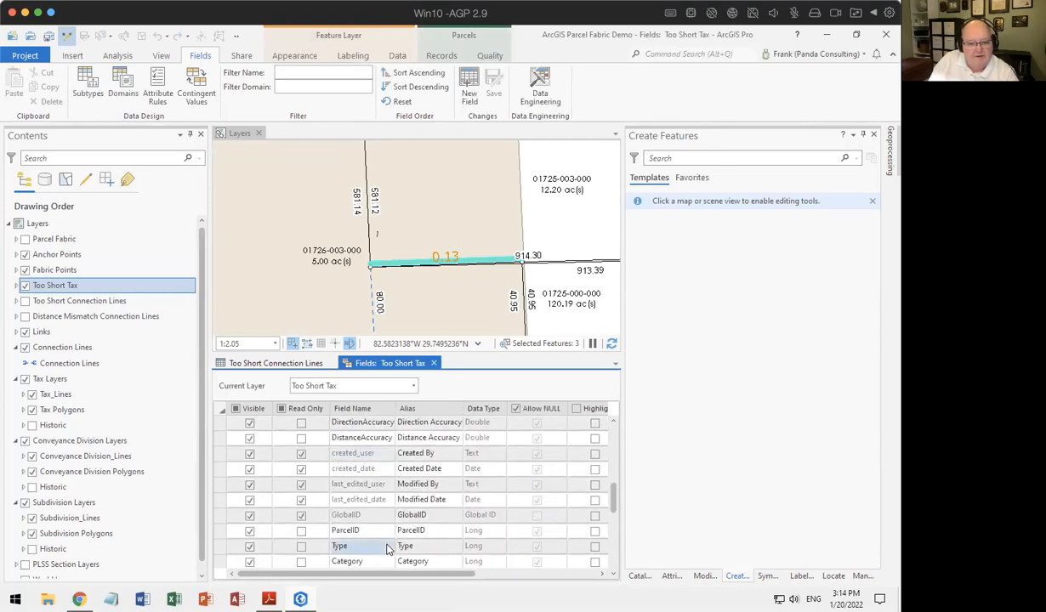
scroll(353, 536, down, 6)
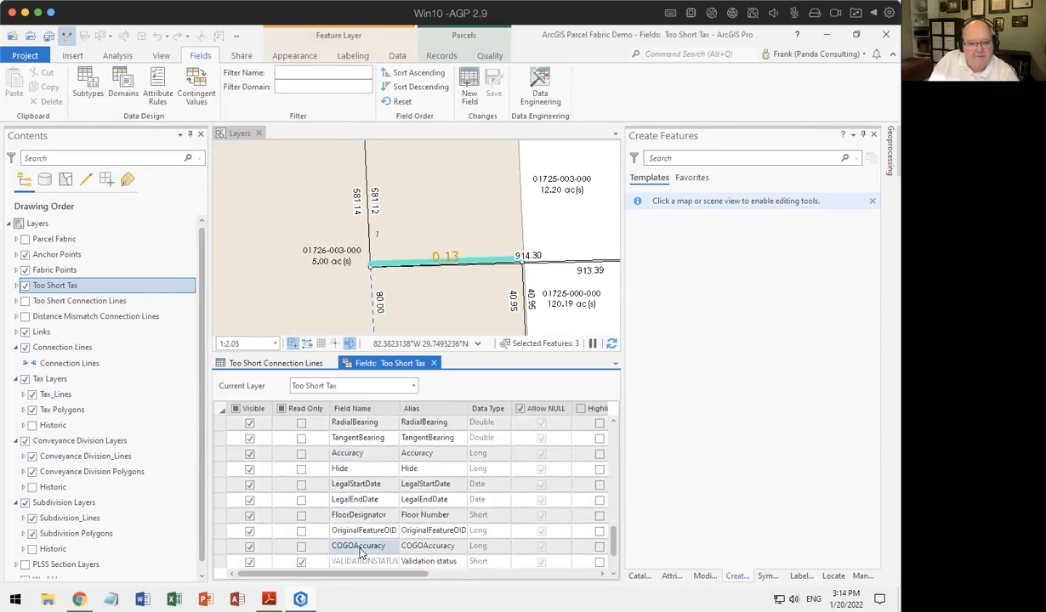
scroll(359, 551, down, 2)
scroll(366, 529, up, 1)
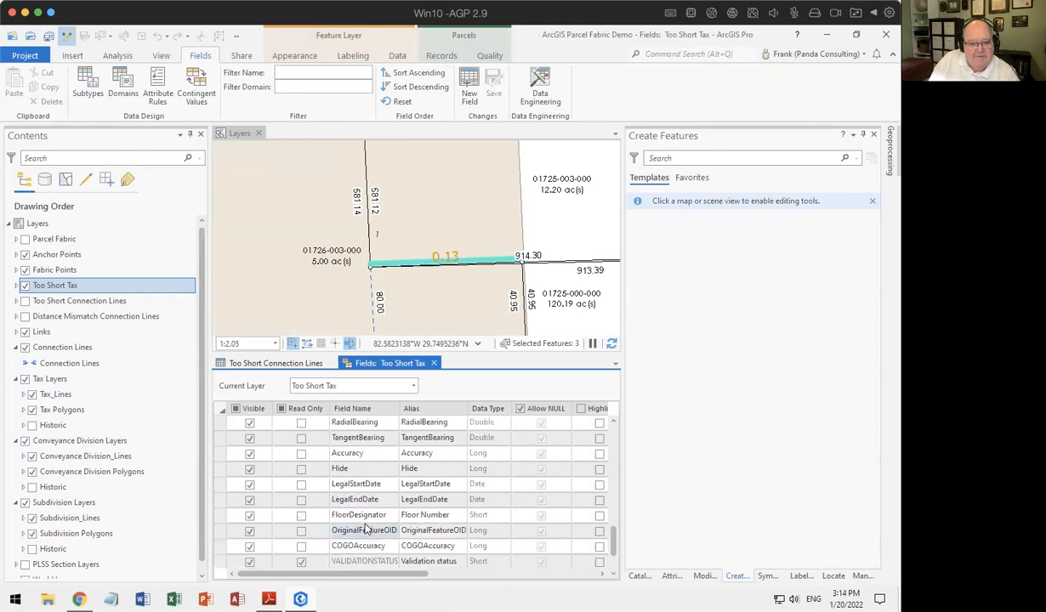
scroll(365, 528, up, 1)
scroll(366, 529, up, 1)
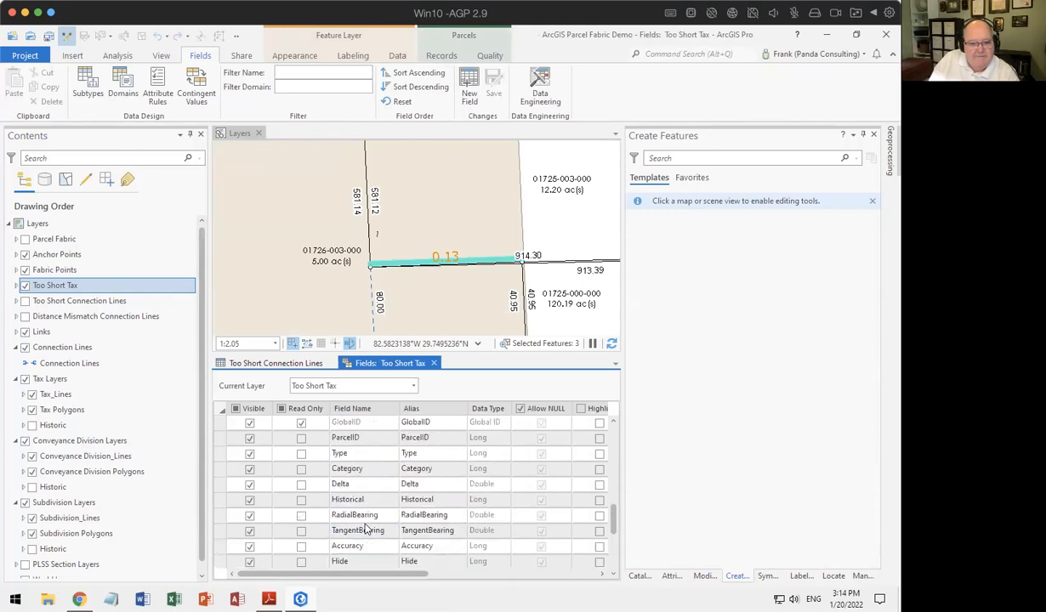
scroll(366, 529, up, 1)
scroll(365, 529, up, 2)
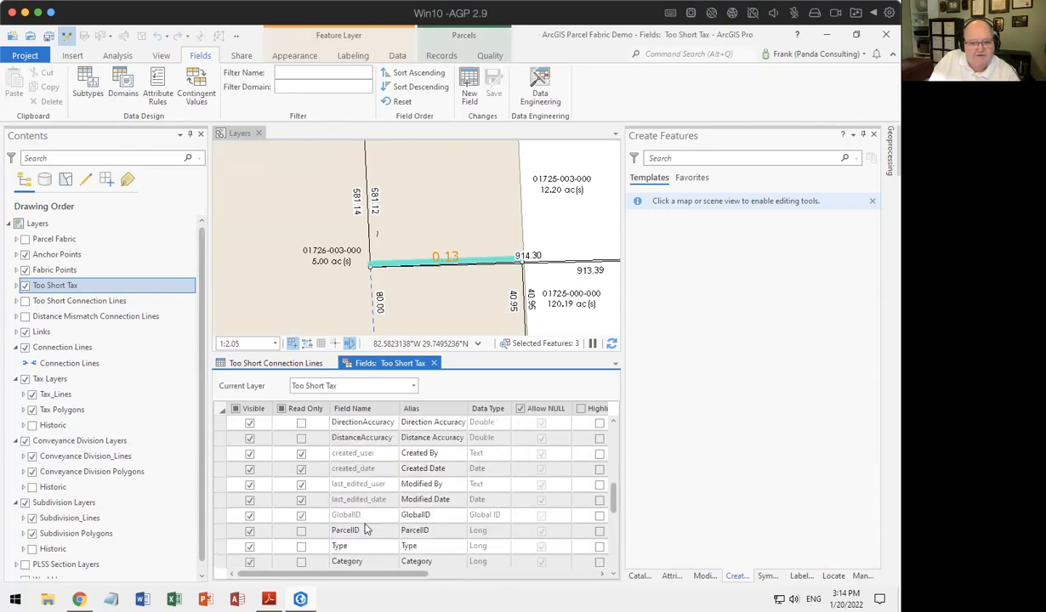
scroll(366, 529, up, 2)
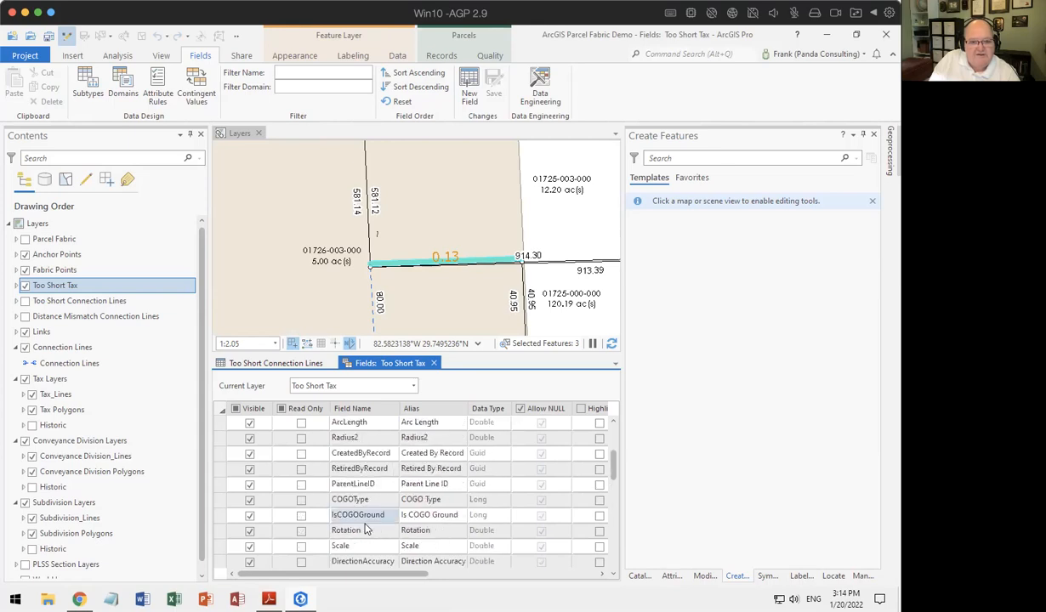
scroll(366, 529, up, 2)
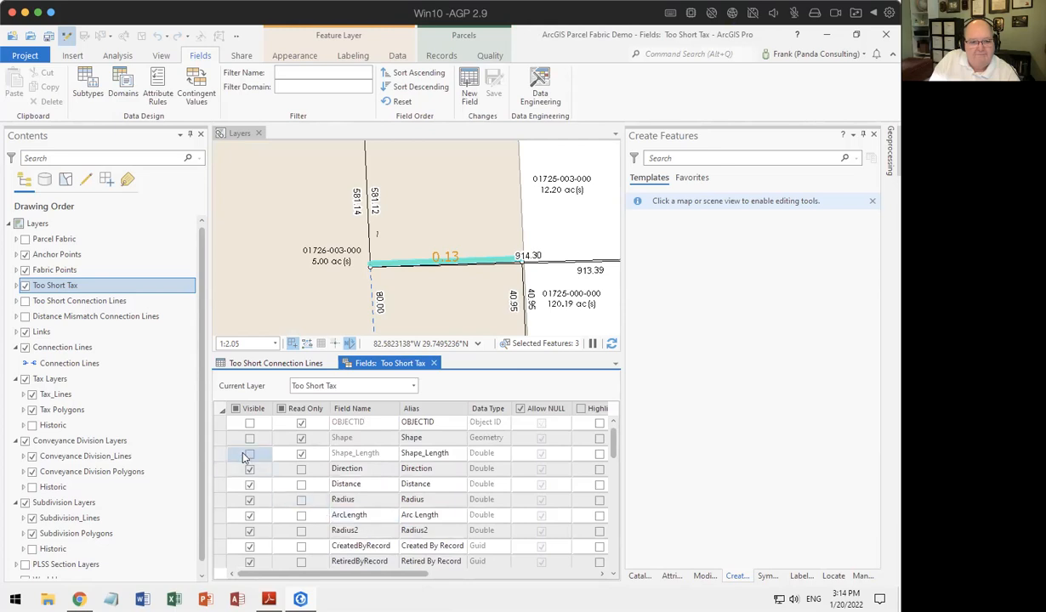
- Make the Shape_Length field visible and highlighted in the Too Short Tax layer, and try to save the field changes
click(250, 453)
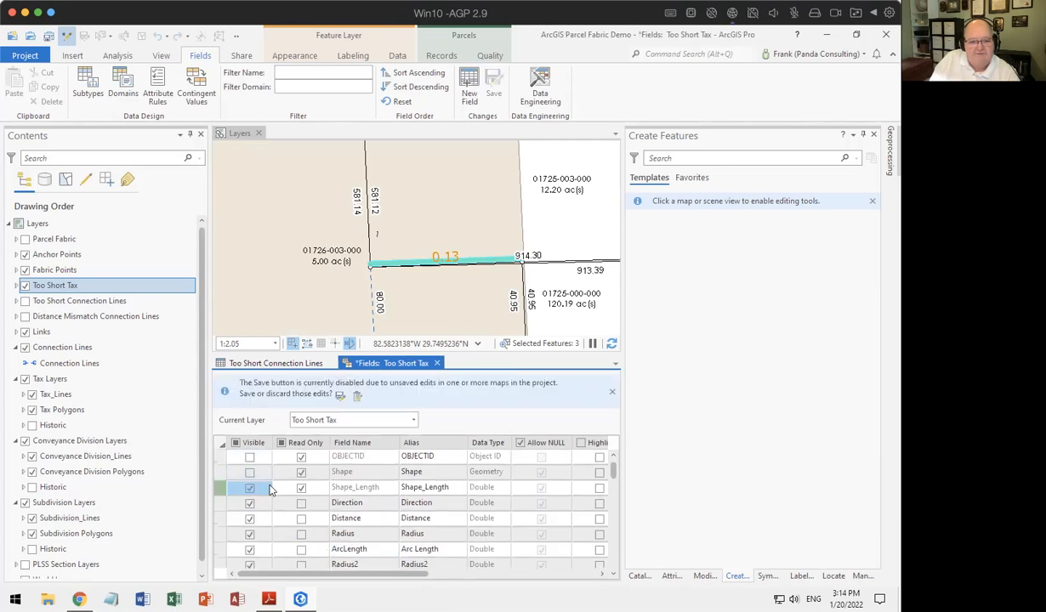
click(599, 488)
click(493, 85)
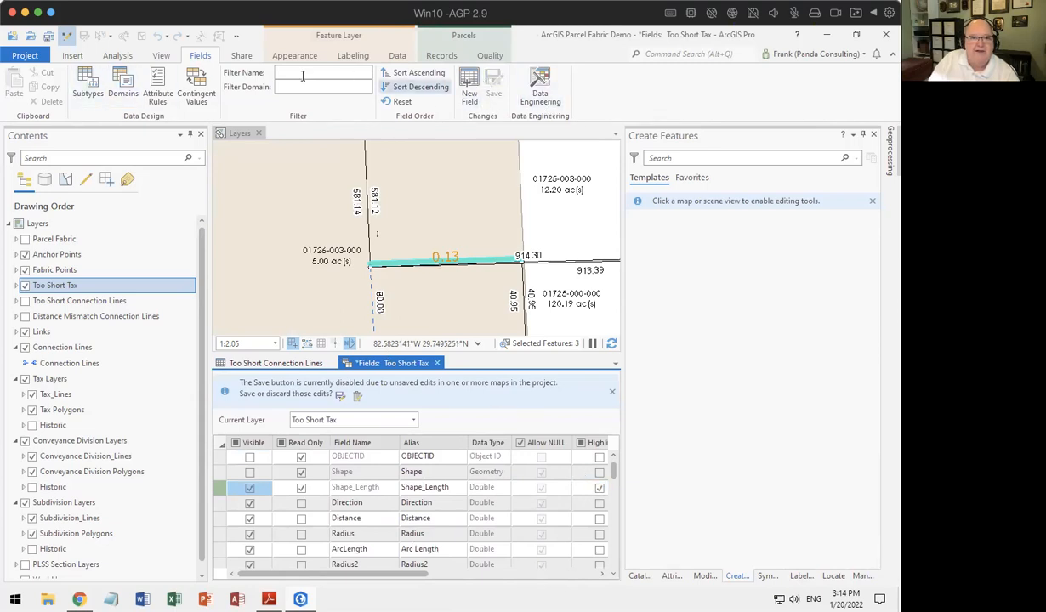
- Save the pending map edits and the Too Short Tax field changes, and close the fields view and the Too Short Connection Lines table
click(238, 133)
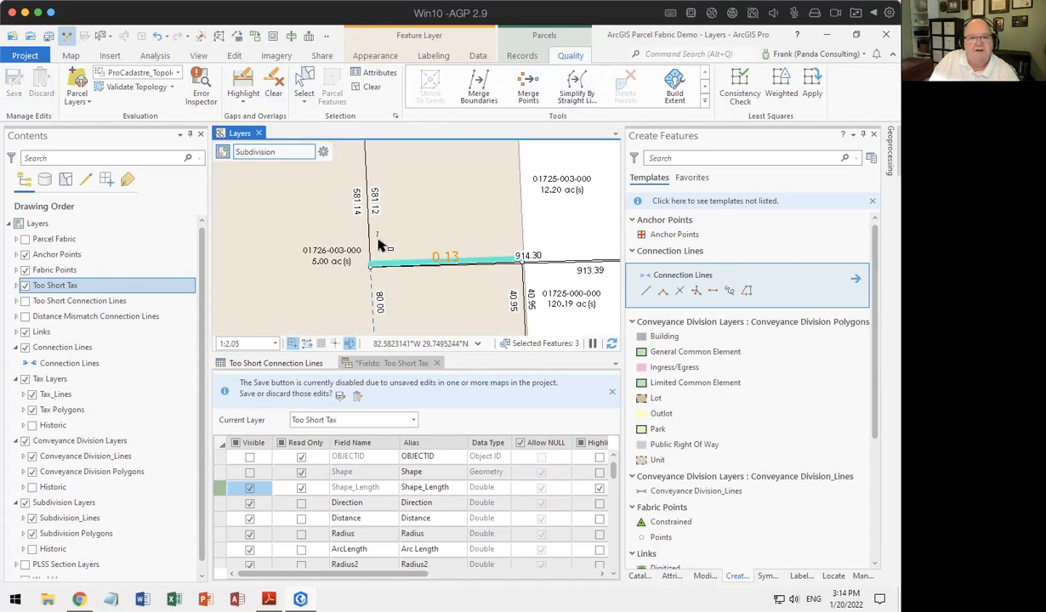
click(382, 365)
click(486, 85)
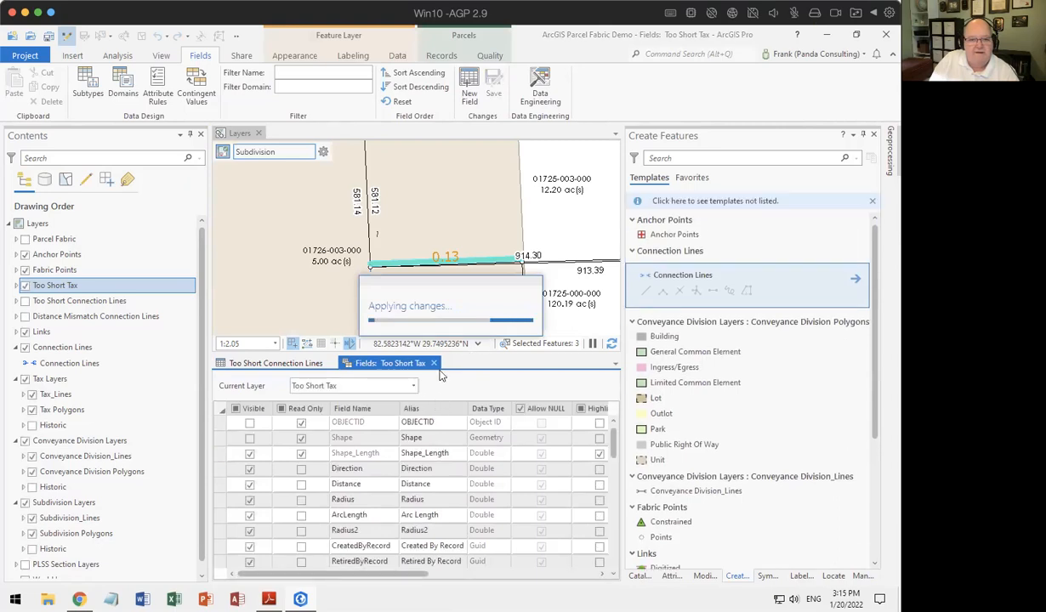
click(433, 364)
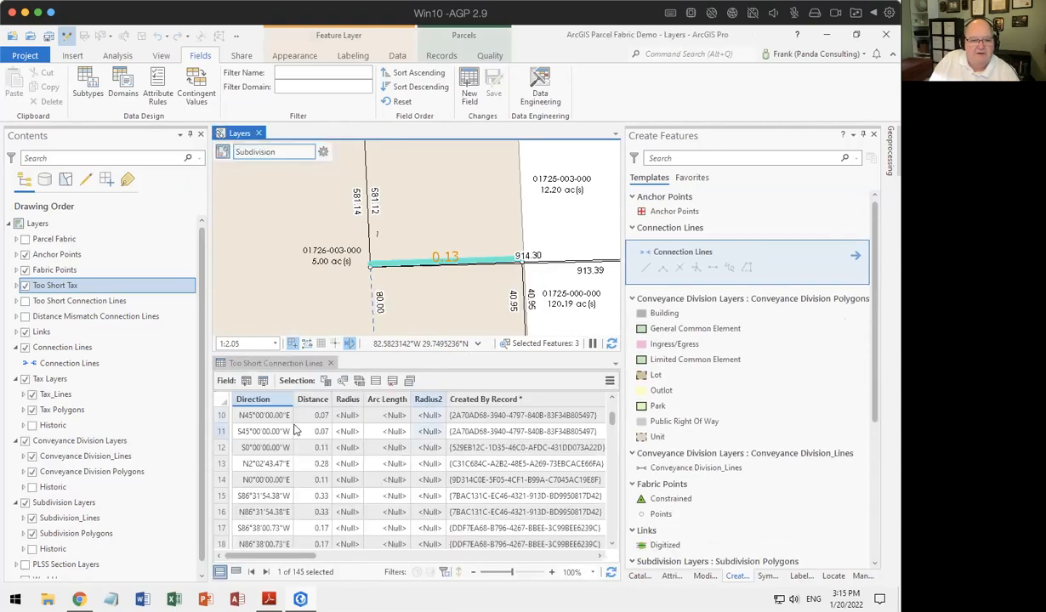
click(330, 363)
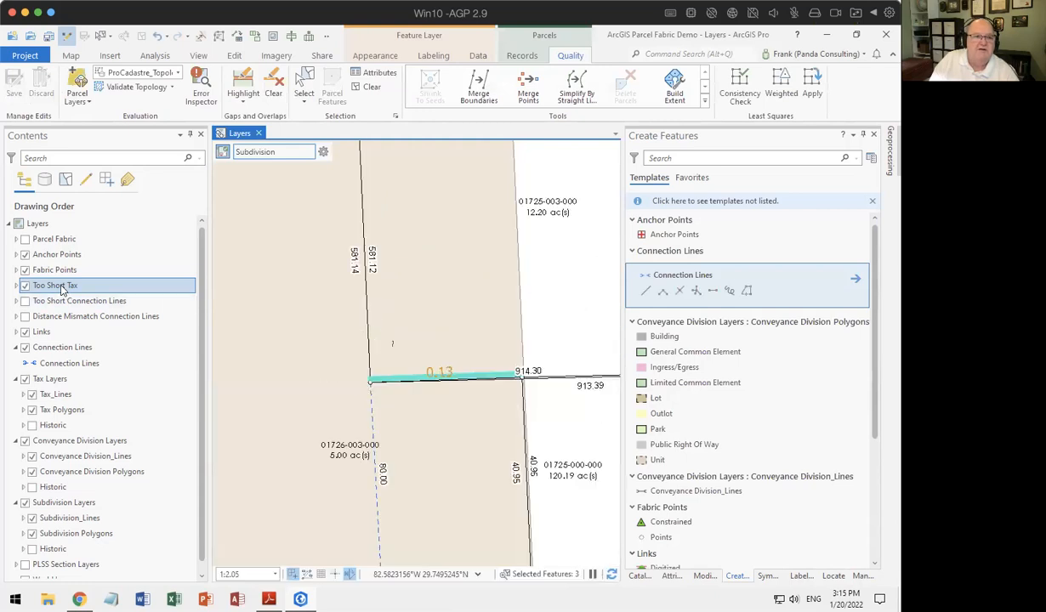
- Reopen the Too Short Tax attribute table and review the Shape_Length values down the records
right_click(62, 287)
click(93, 218)
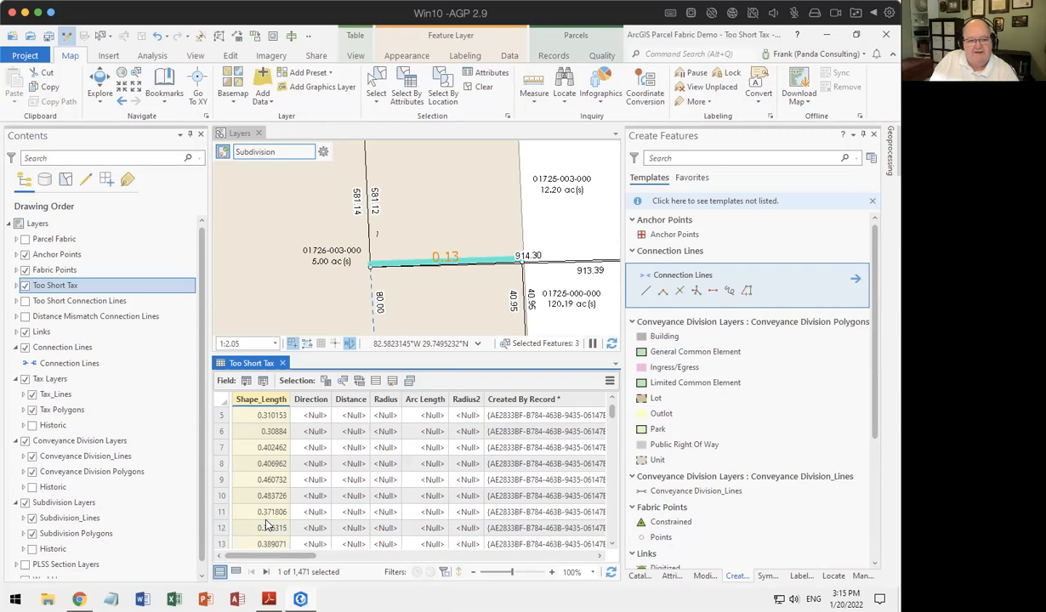
scroll(270, 528, down, 9)
scroll(266, 525, down, 16)
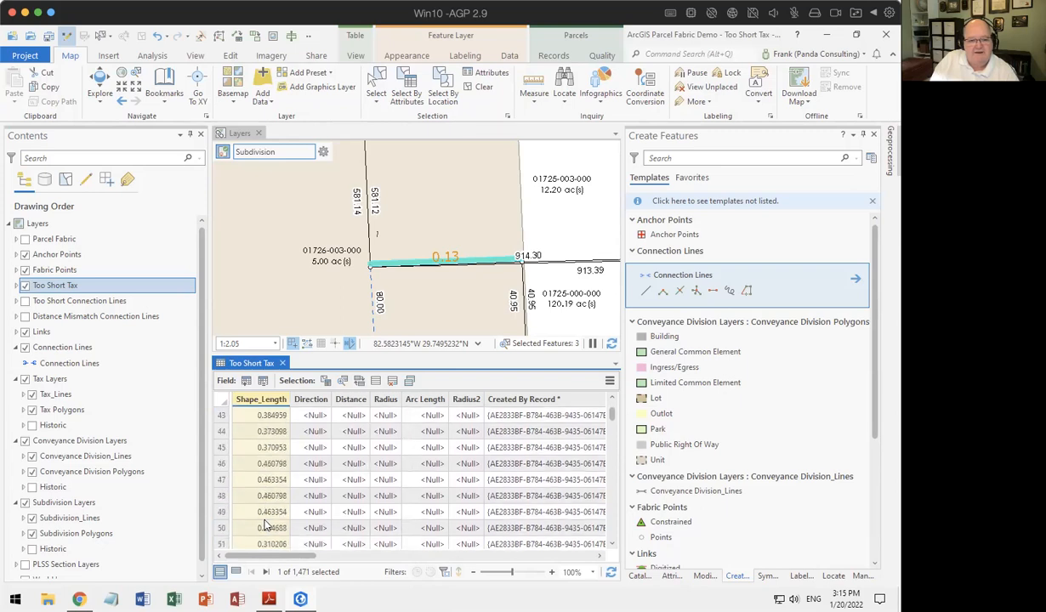
scroll(266, 525, down, 6)
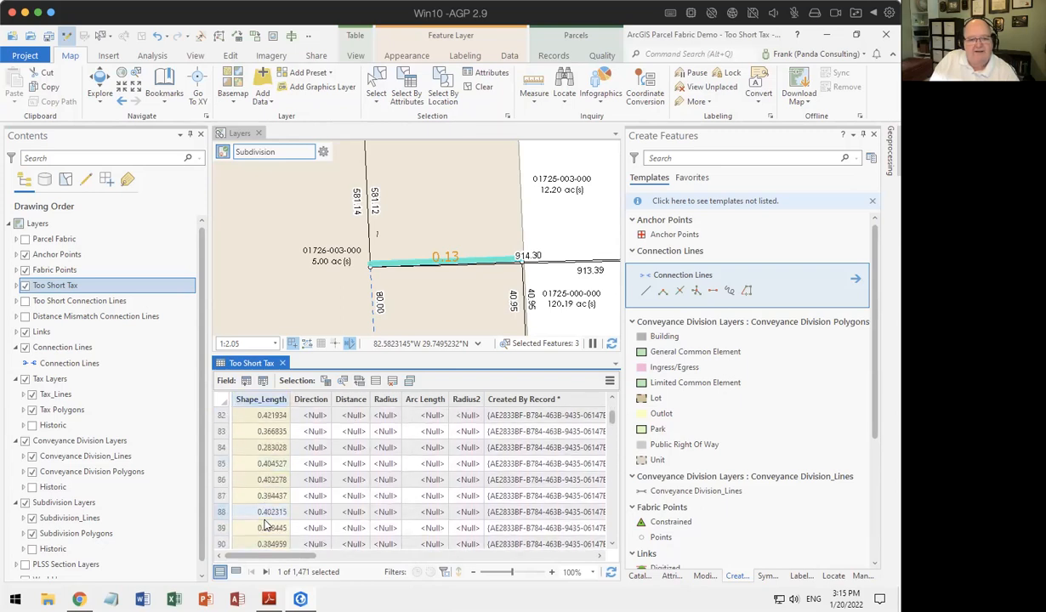
- Zoom to the tax line of record 99 in the Too Short Tax table
click(220, 480)
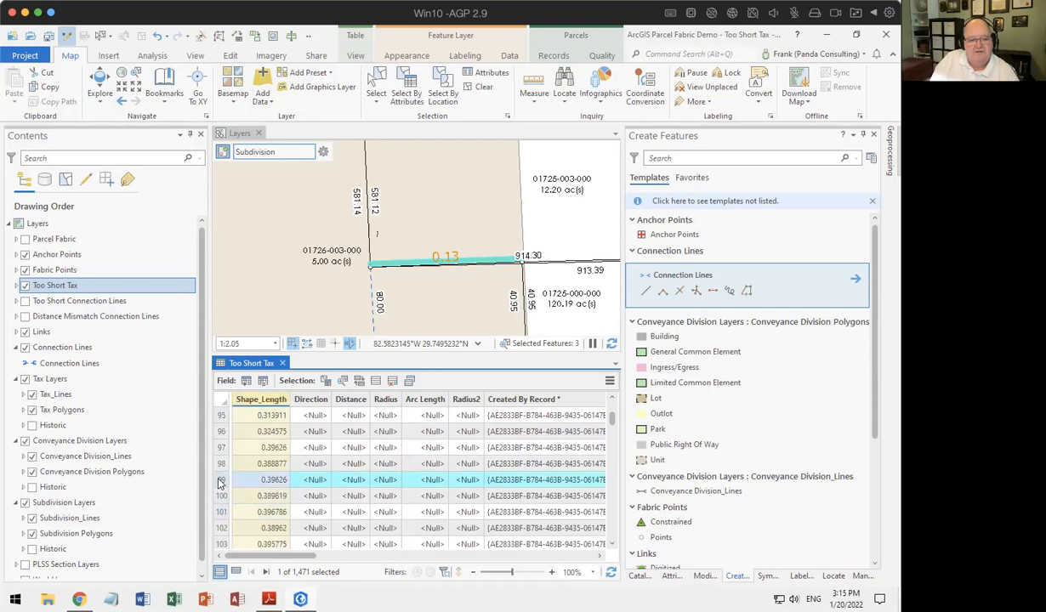
right_click(221, 482)
click(233, 480)
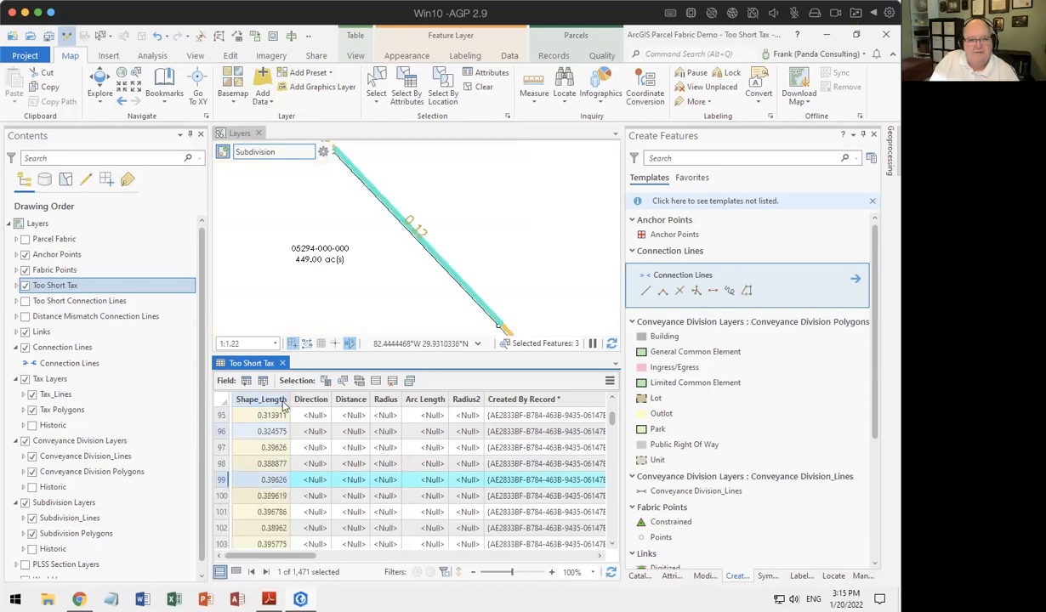
- Zoom to the tax line of record 101 in the Too Short Tax table and view it in its surroundings
scroll(434, 259, down, 6)
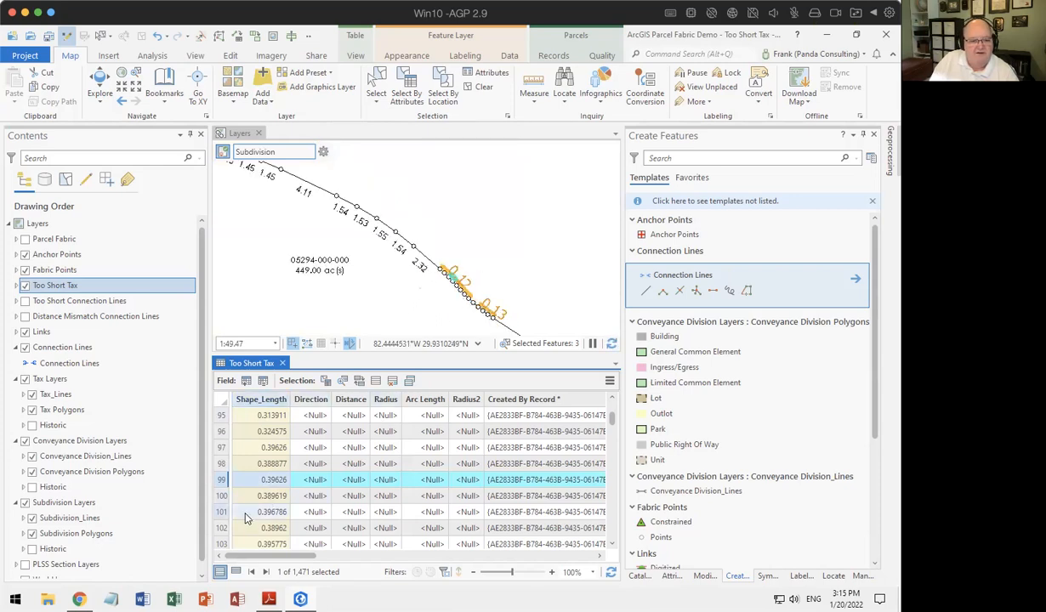
click(222, 512)
right_click(222, 513)
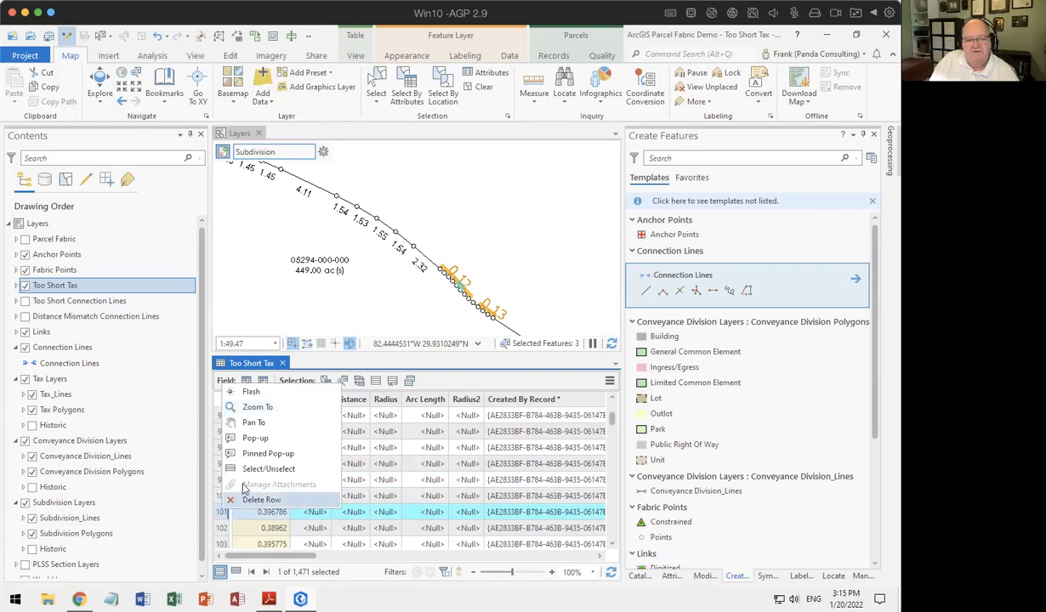
click(238, 405)
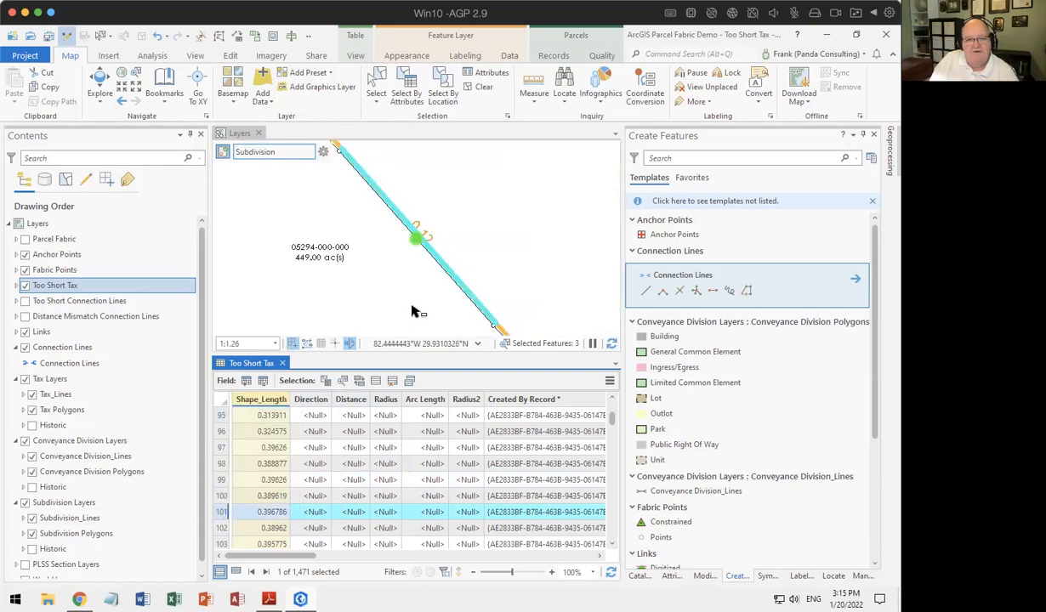
scroll(416, 306, down, 10)
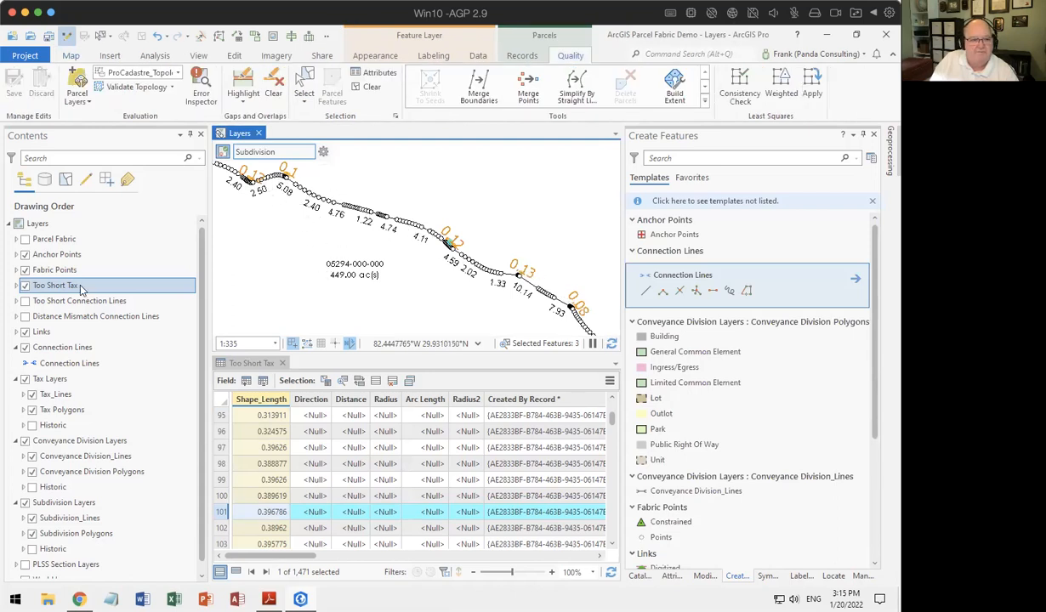
- Turn off the Too Short Tax layer and add the Distance Mismatch parcel lines quality layer for the Tax parcel type
click(26, 286)
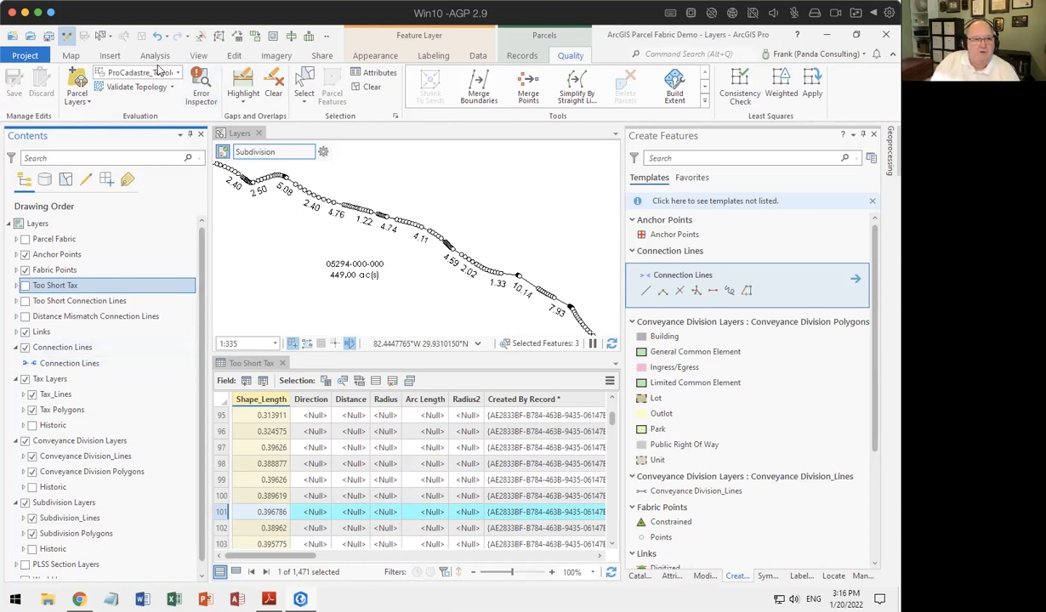
click(85, 103)
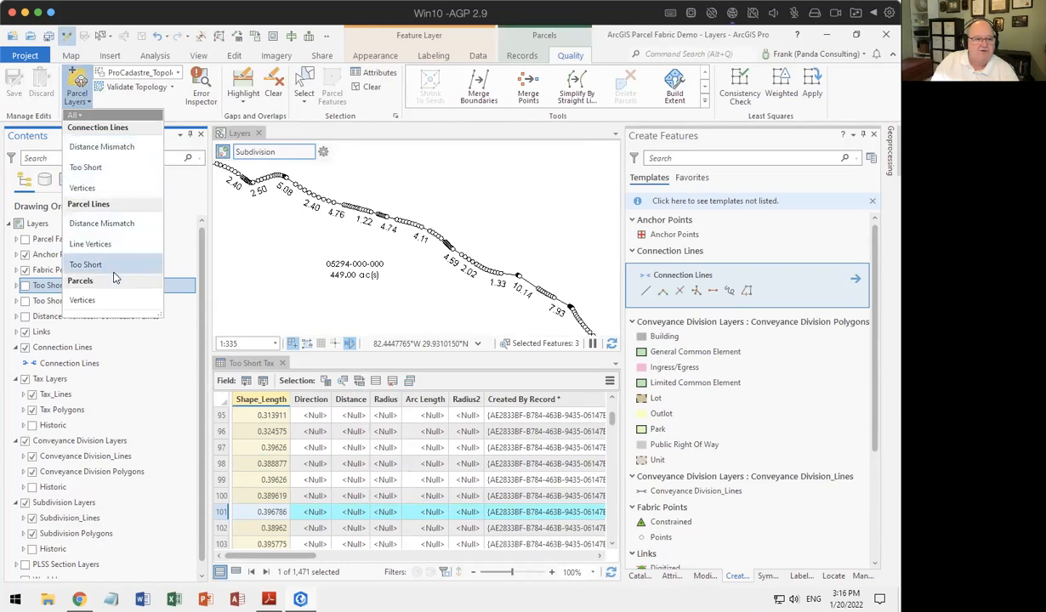
click(119, 225)
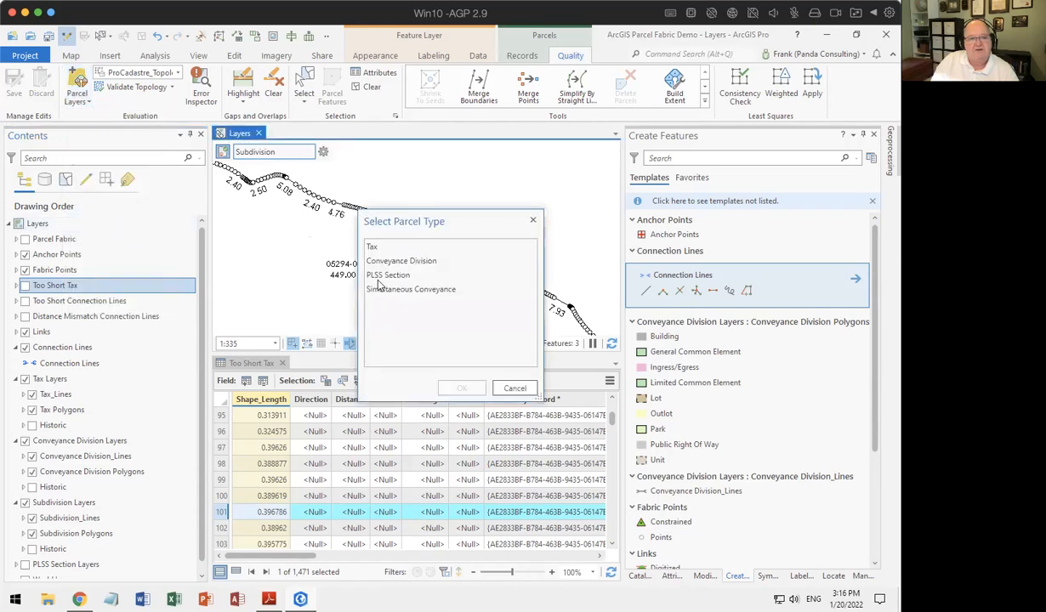
click(368, 248)
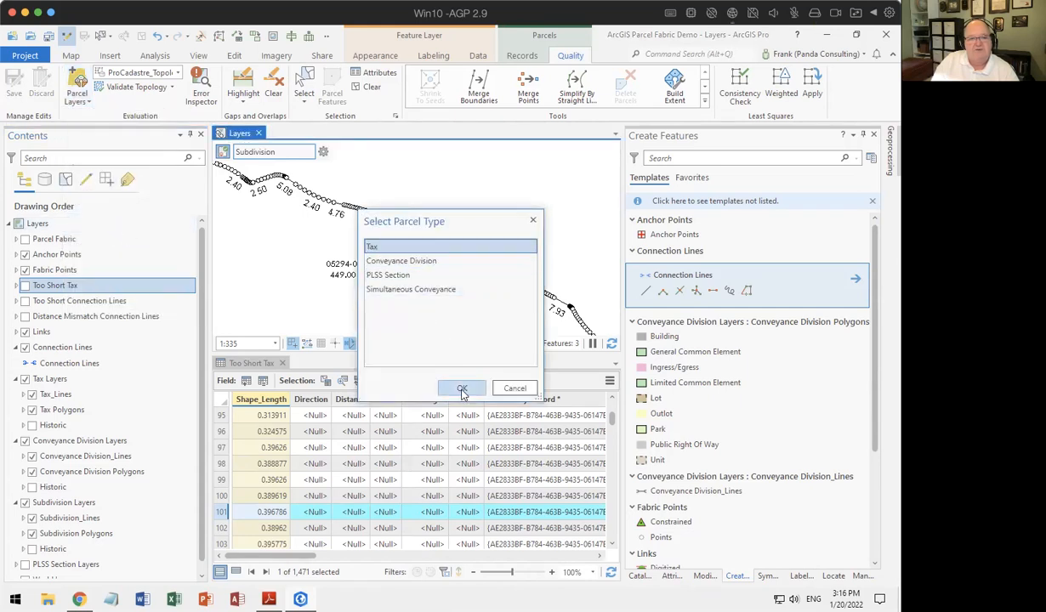
click(461, 387)
- Close the Too Short Tax table and open the attribute table of the Distance Mismatch Tax layer
click(281, 363)
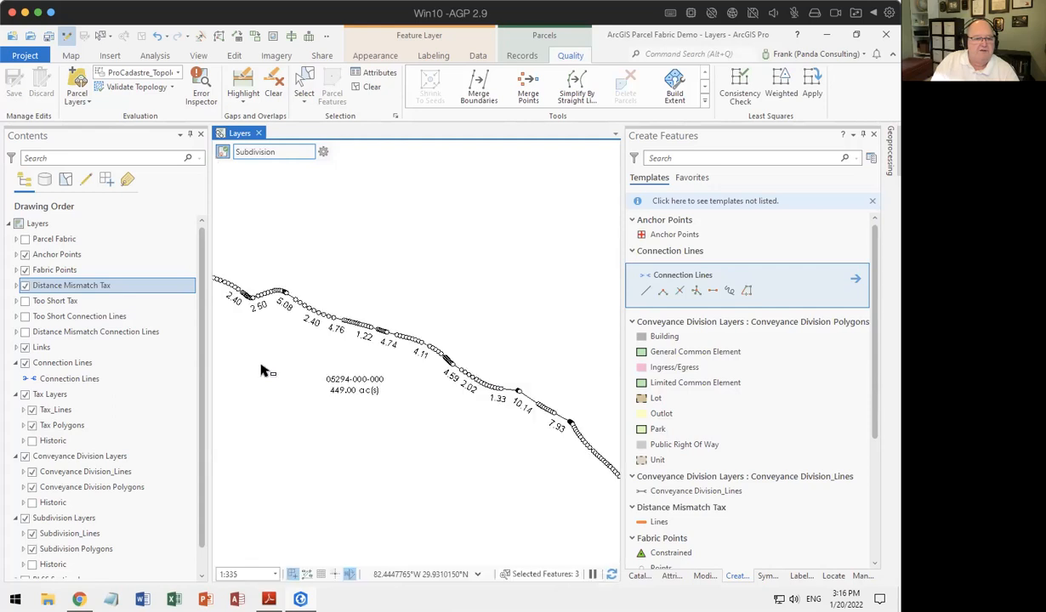
right_click(54, 289)
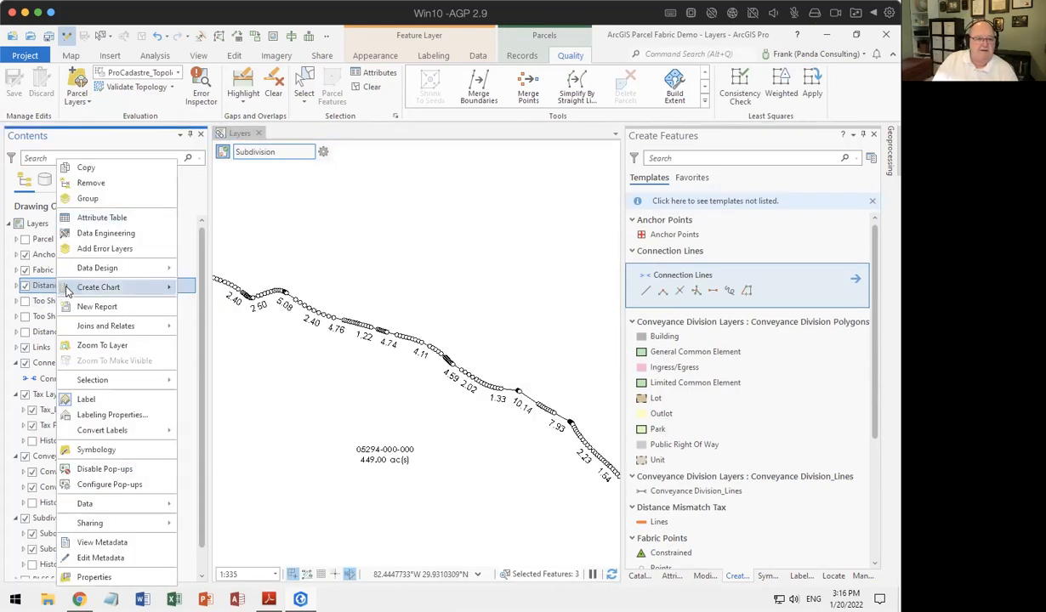
click(85, 219)
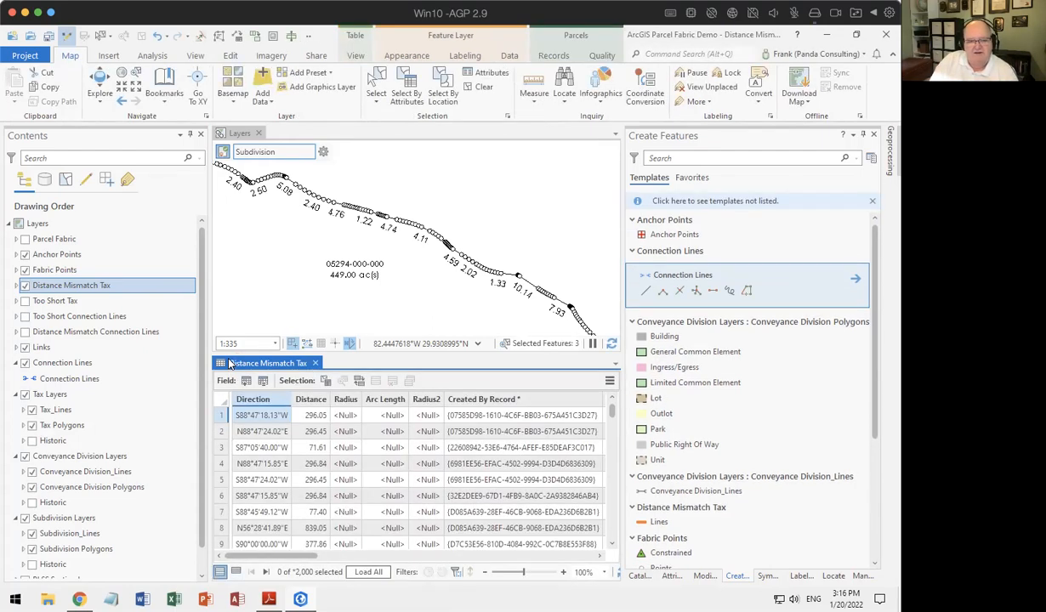
- Zoom to the line of record 1 in the Distance Mismatch Tax table
click(222, 416)
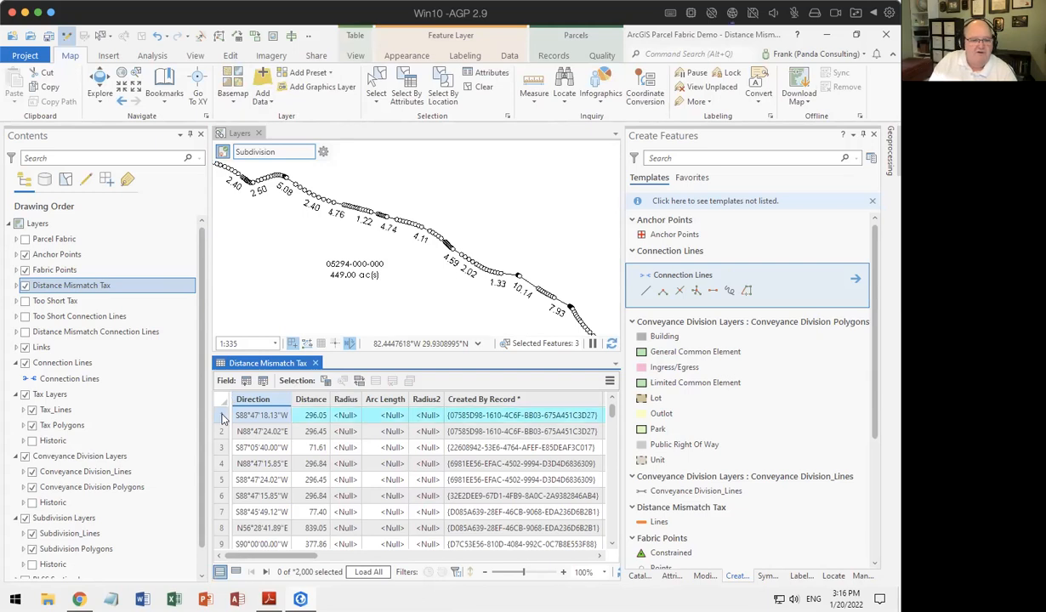
right_click(222, 418)
click(228, 416)
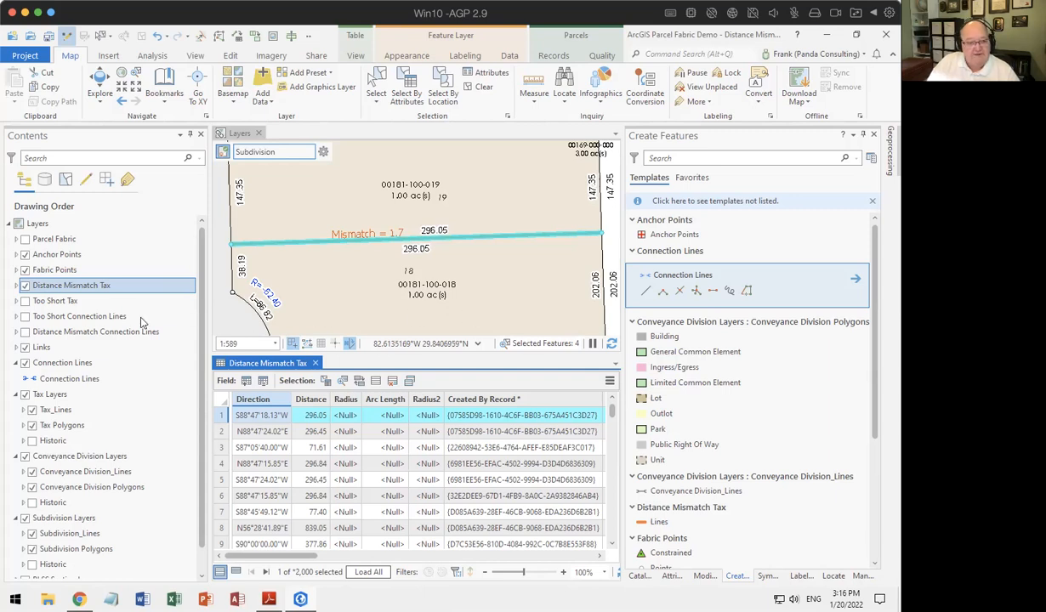
- Group the Distance Mismatch Tax and Too Short Tax layers and name the group Tax Variances
ctrl+click(69, 302)
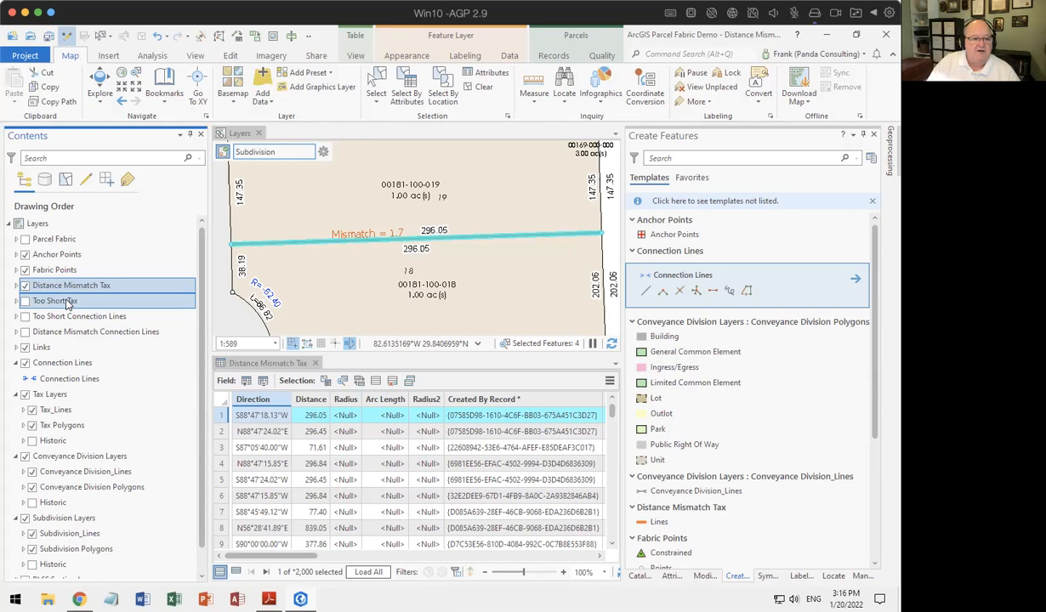
right_click(61, 302)
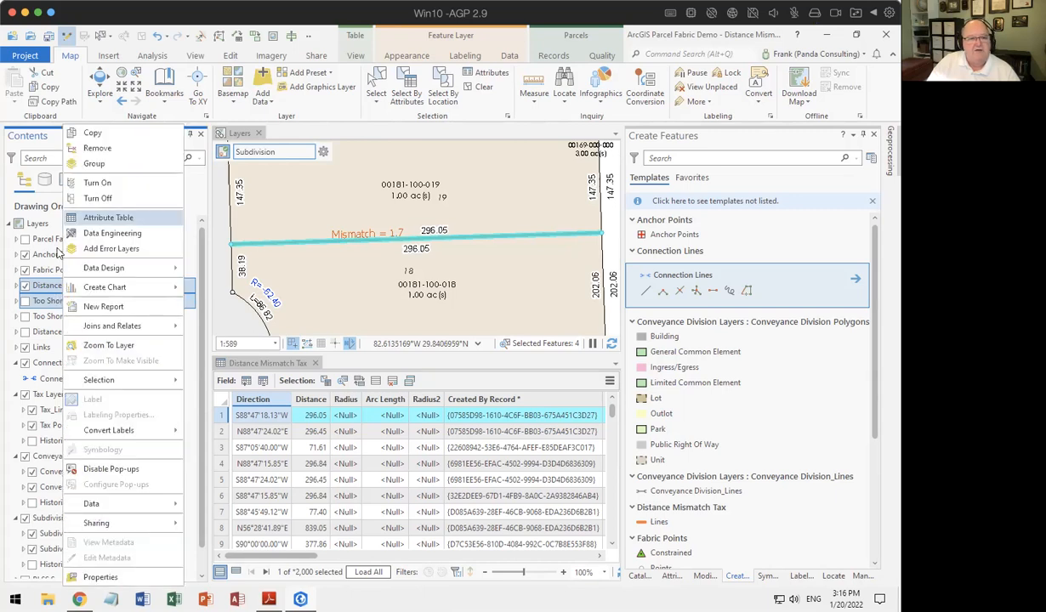
click(91, 164)
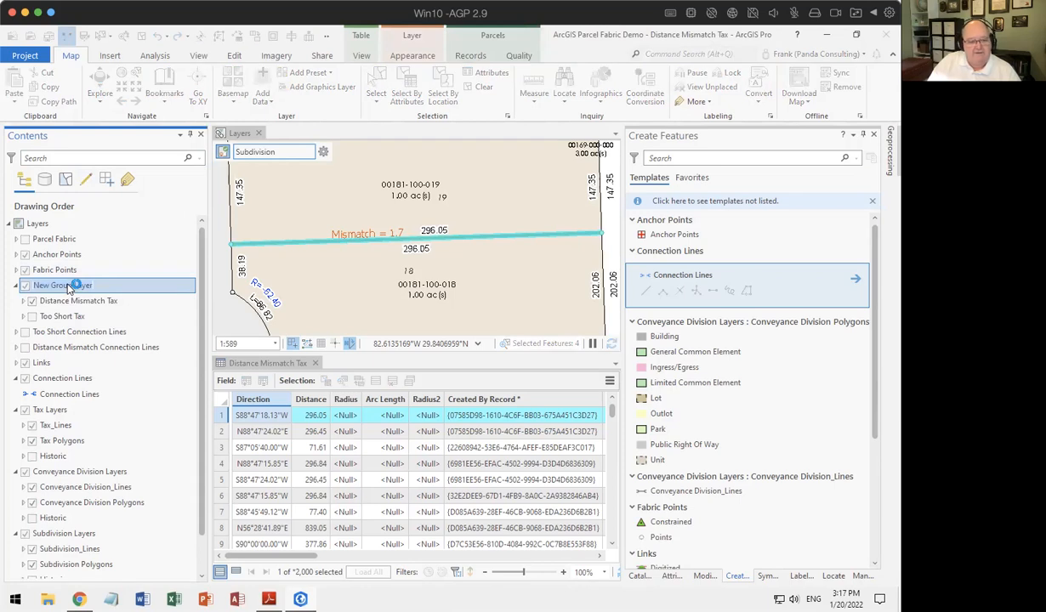
text(Tax)
key(Return)
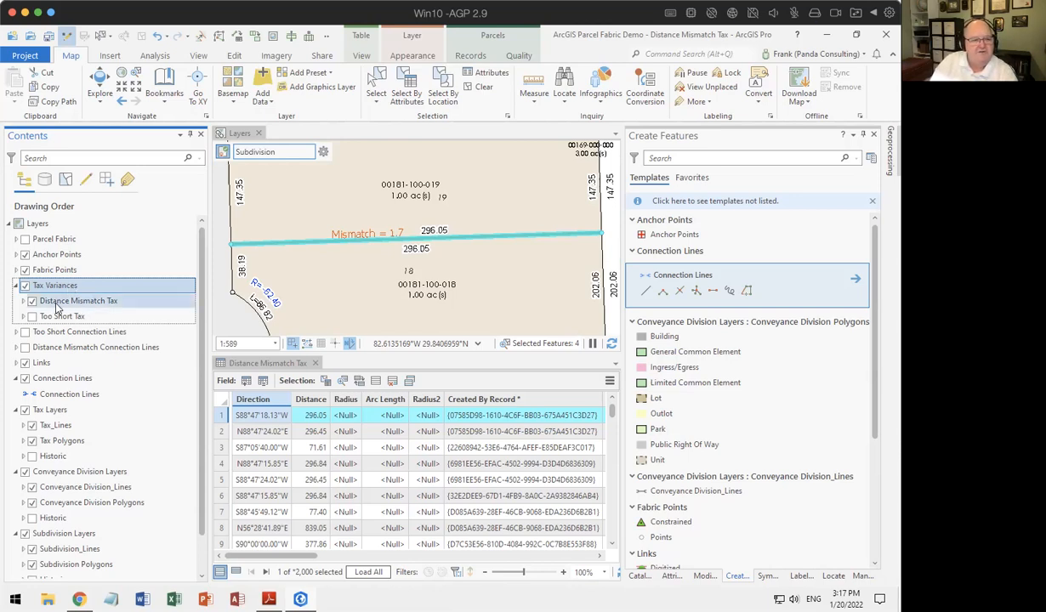
click(55, 303)
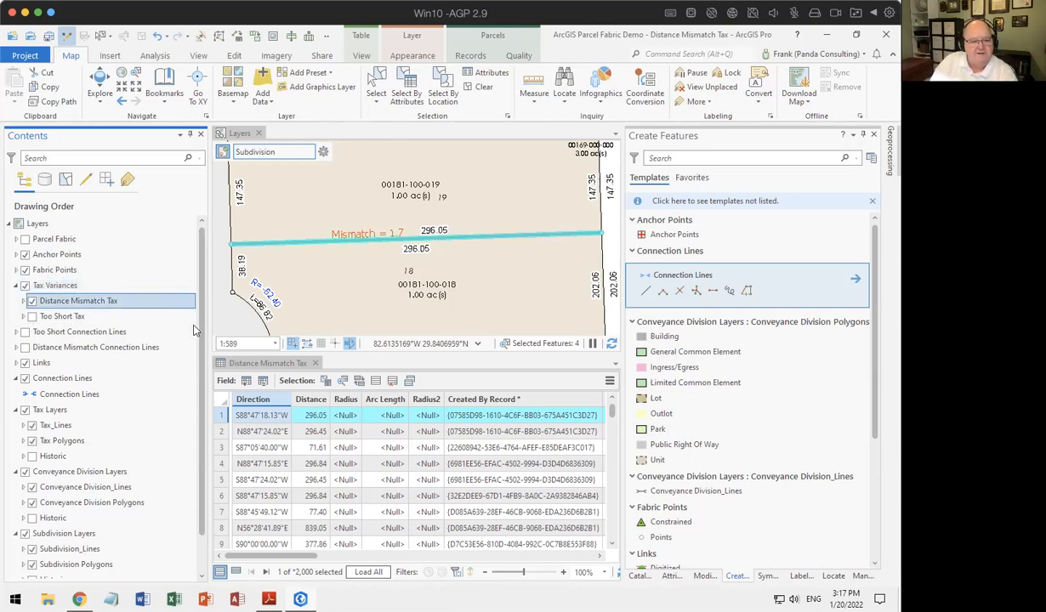
right_click(220, 416)
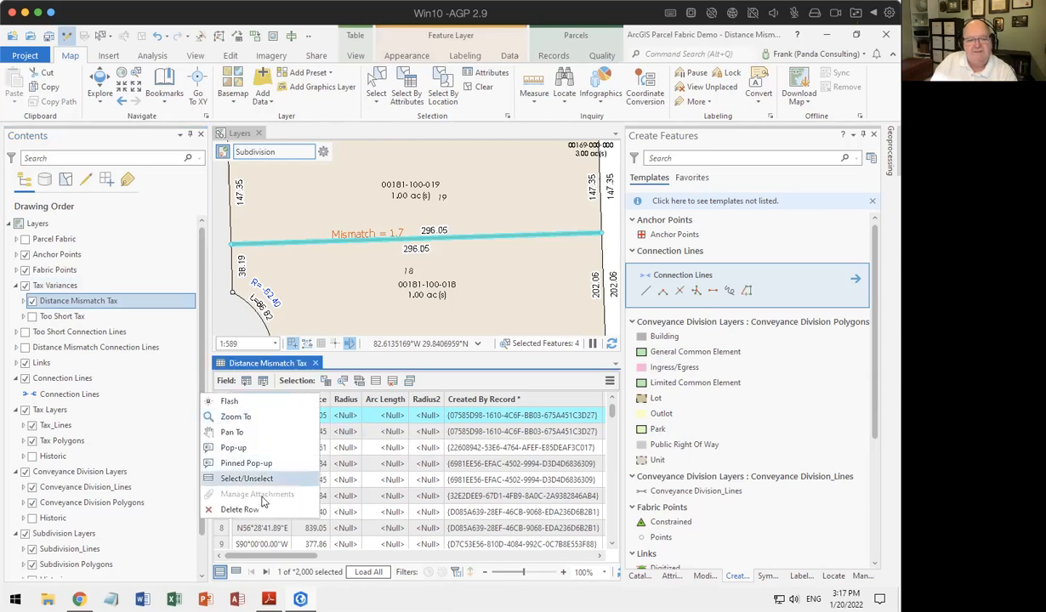
click(441, 382)
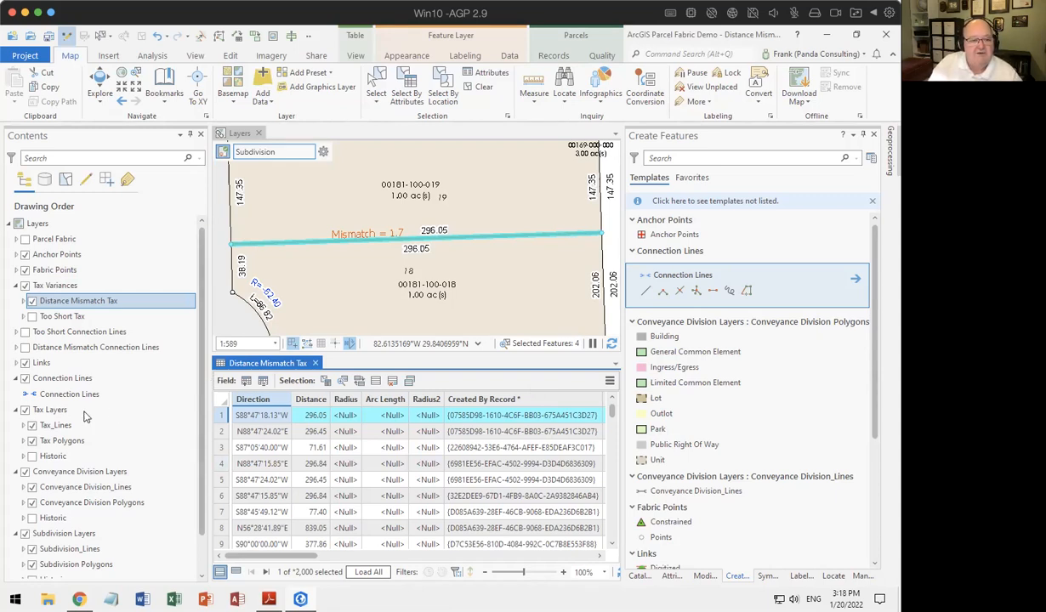
- Collapse the Connection Lines symbology and paste a copy of the Tax Polygons layer into the Tax Layers group
click(15, 378)
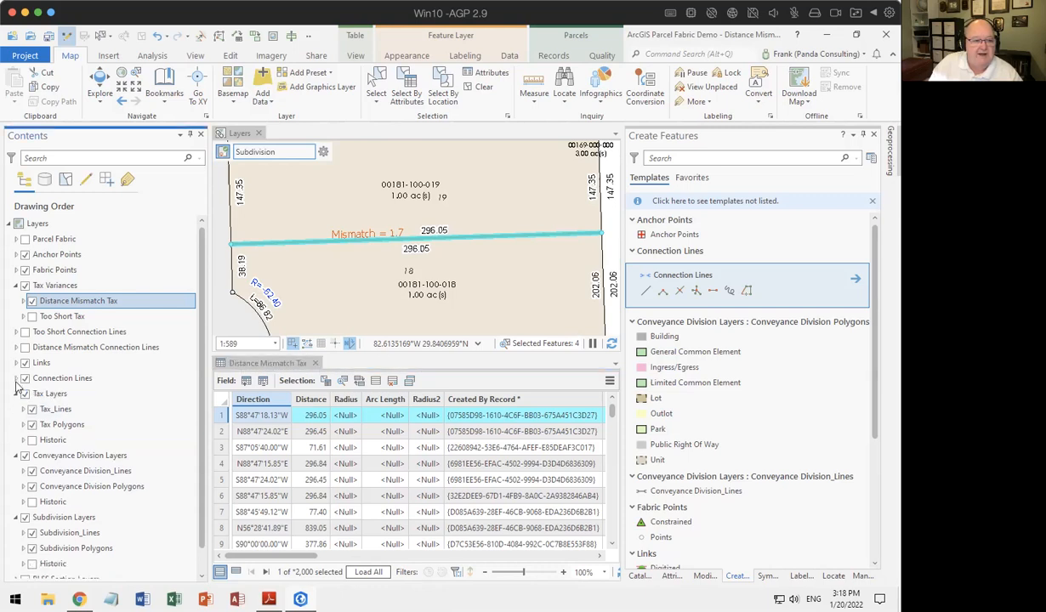
click(61, 427)
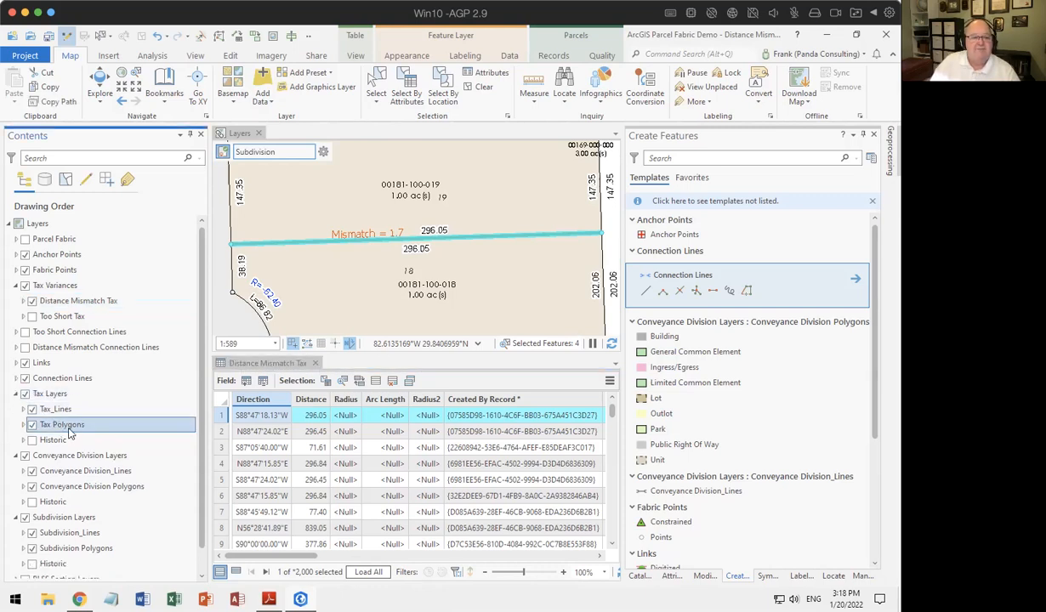
right_click(70, 434)
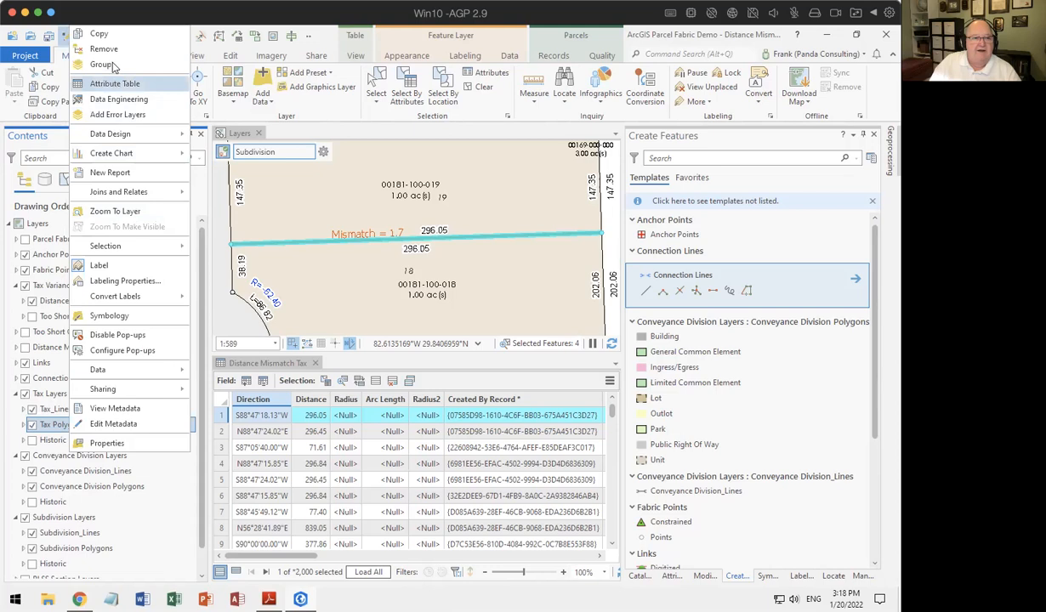
click(115, 40)
click(53, 393)
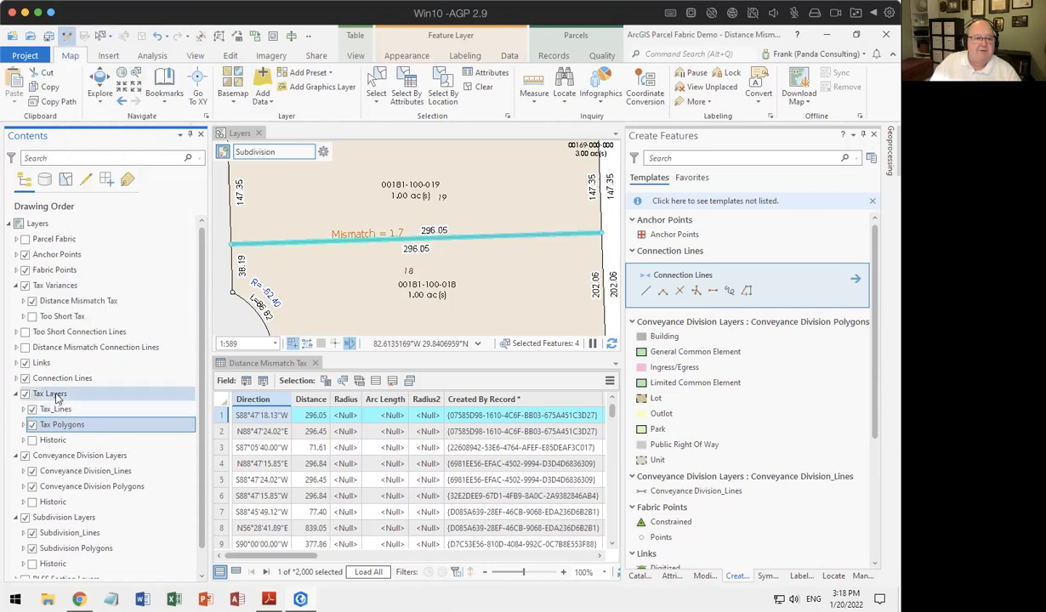
right_click(54, 395)
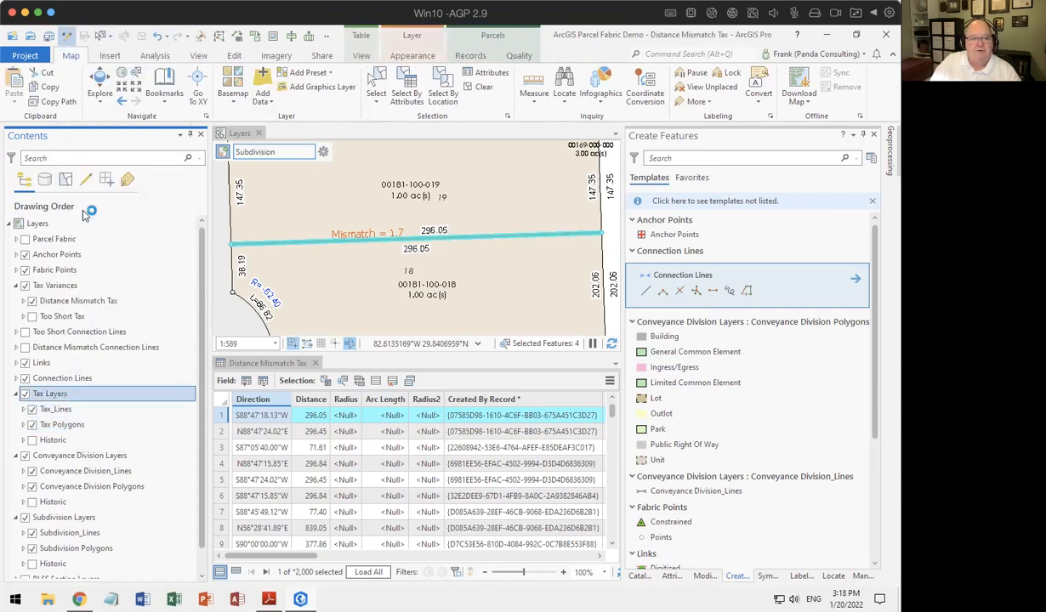
click(80, 206)
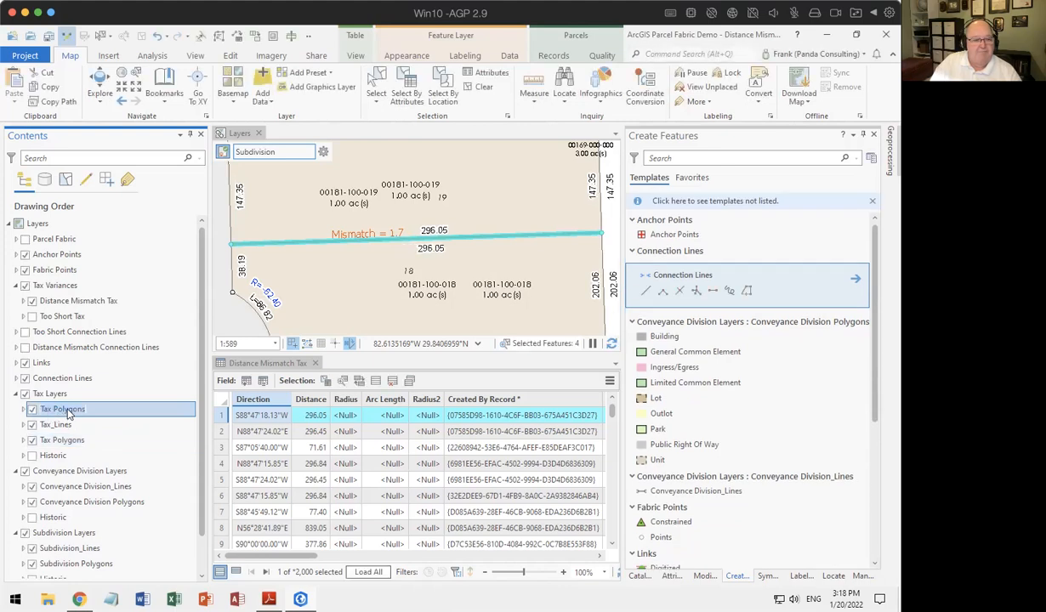
- Rename the copied Tax Polygons layer as Non Name
key(F2)
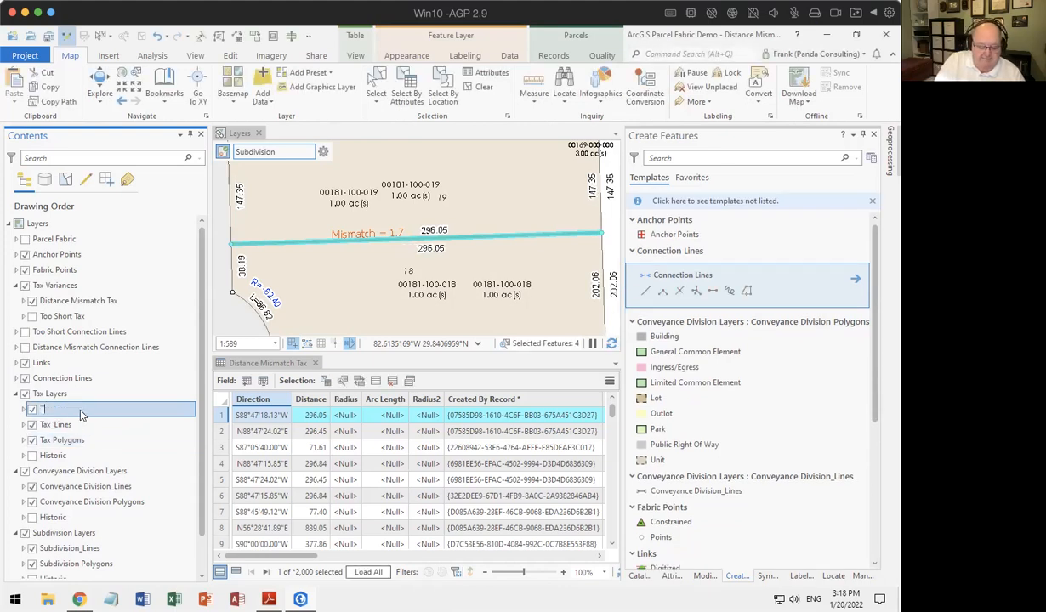
text(Non Name)
key(Return)
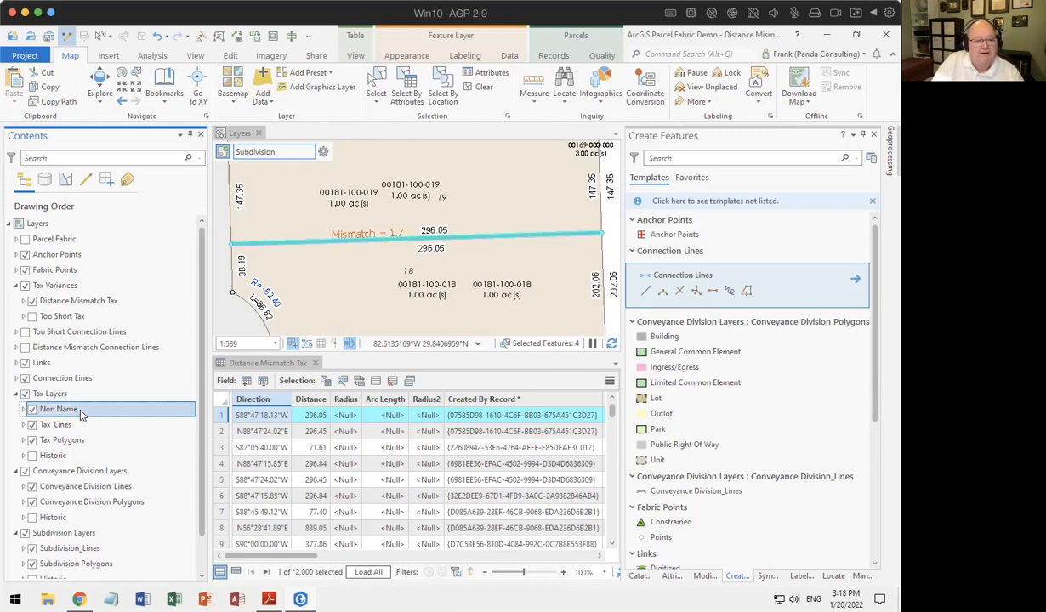
- Extend the Non Name layer's definition query with the clause And Name is null, keeping the Retired By Record clause
right_click(81, 414)
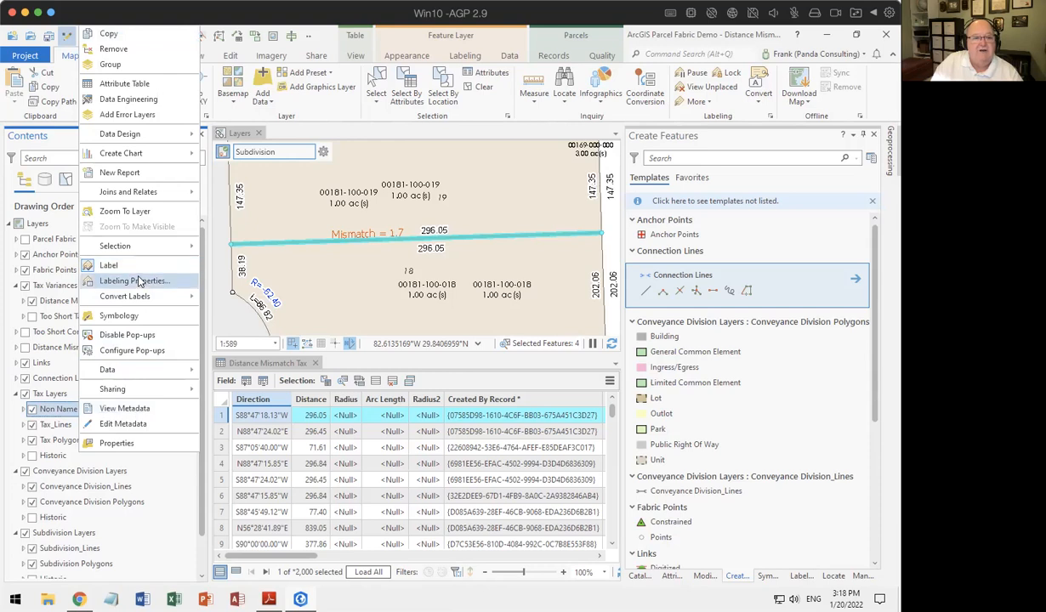
click(137, 442)
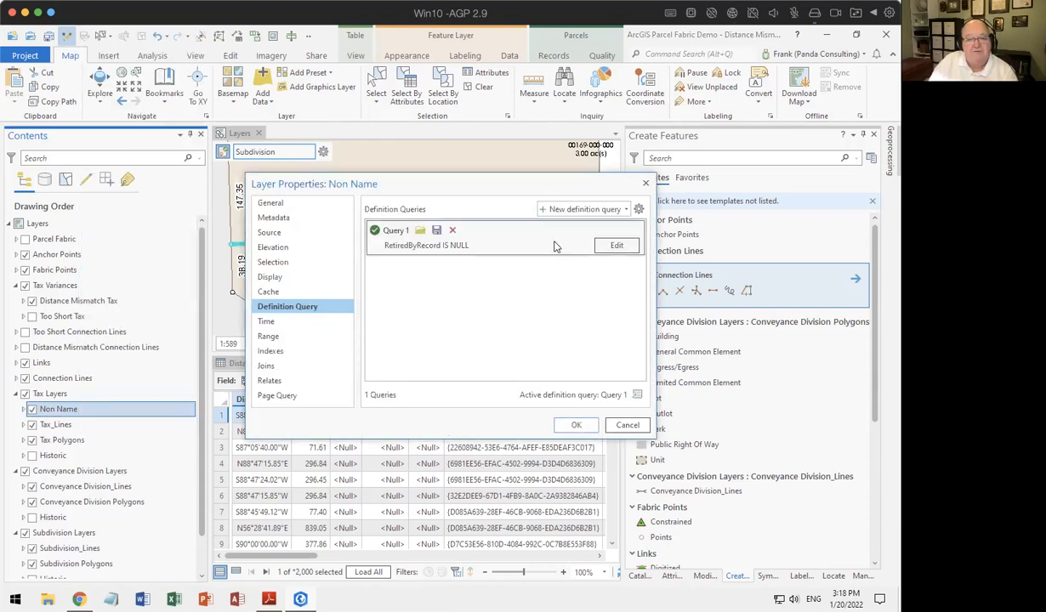
click(616, 244)
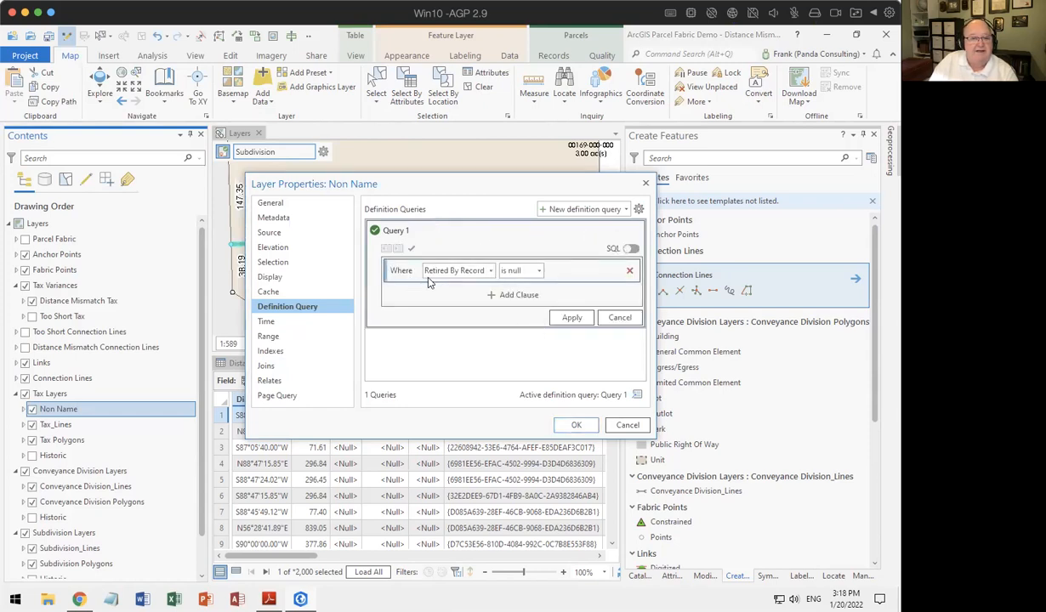
click(506, 295)
click(470, 297)
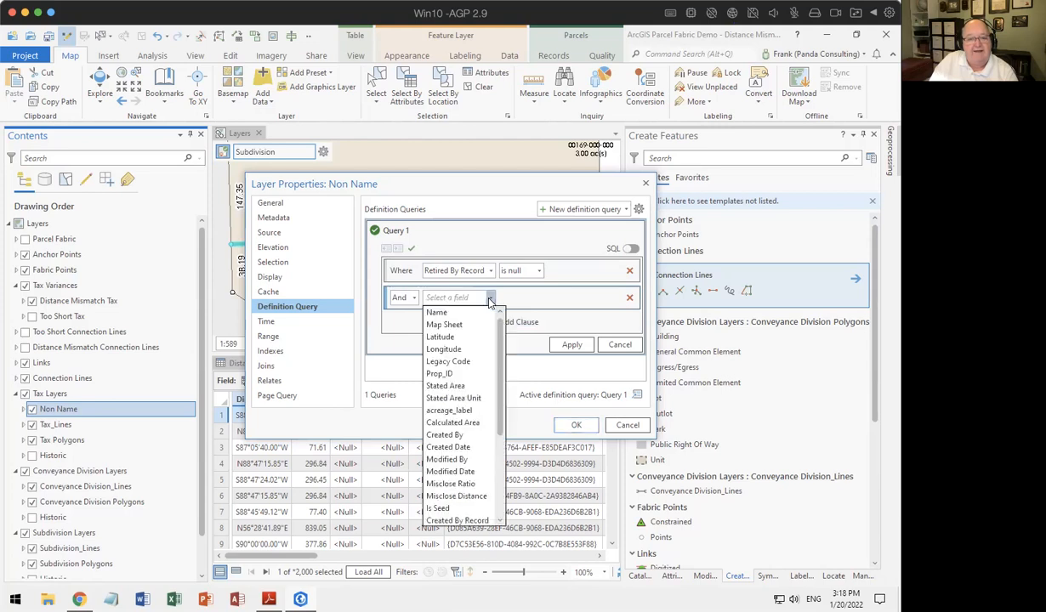
click(465, 313)
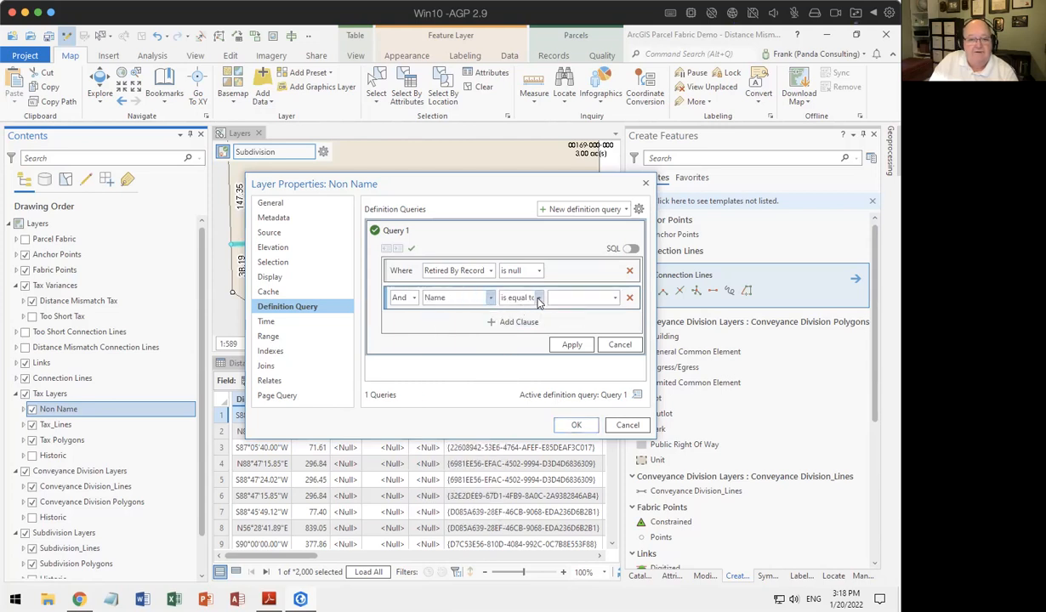
click(539, 298)
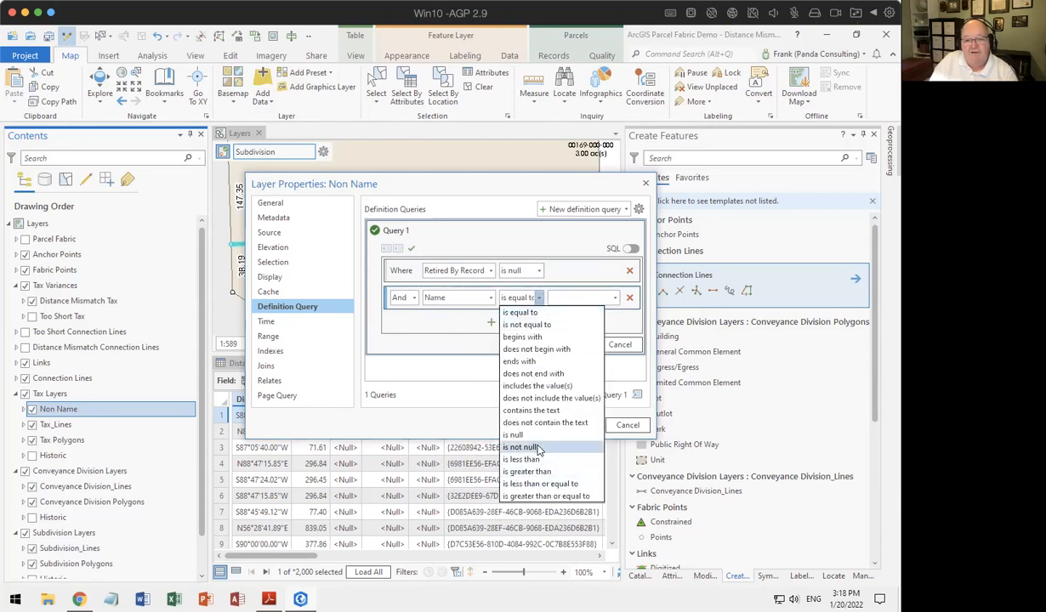
click(513, 435)
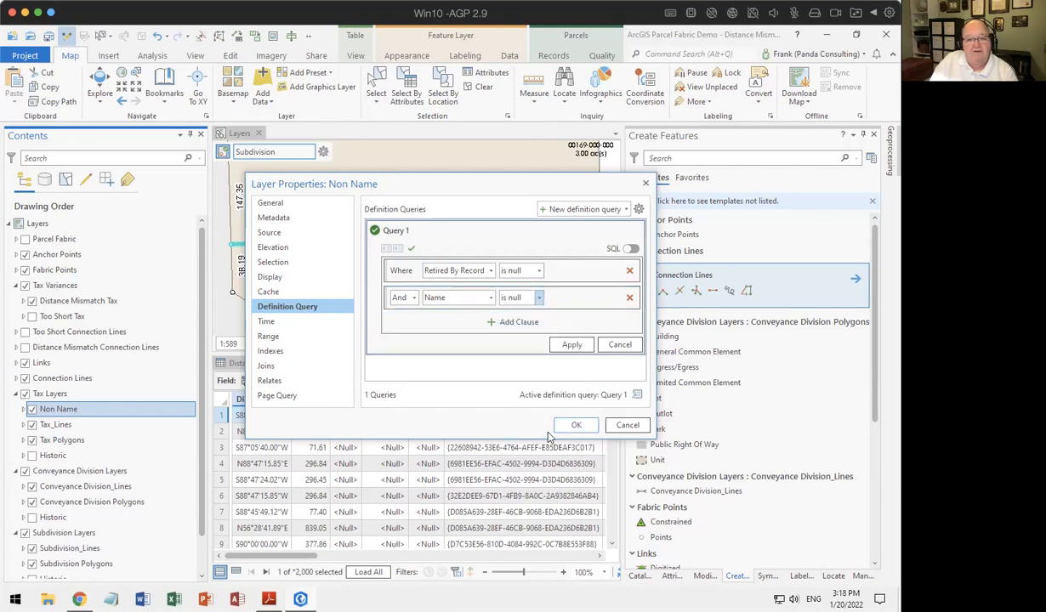
click(583, 429)
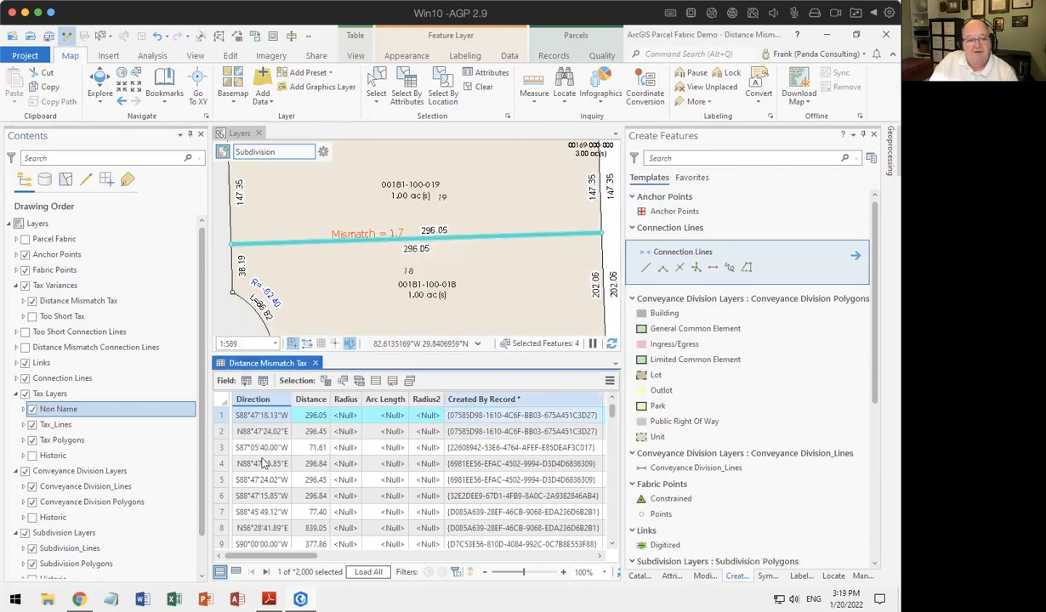
- Change the Non Name layer's primary symbology to Single Symbol
click(23, 409)
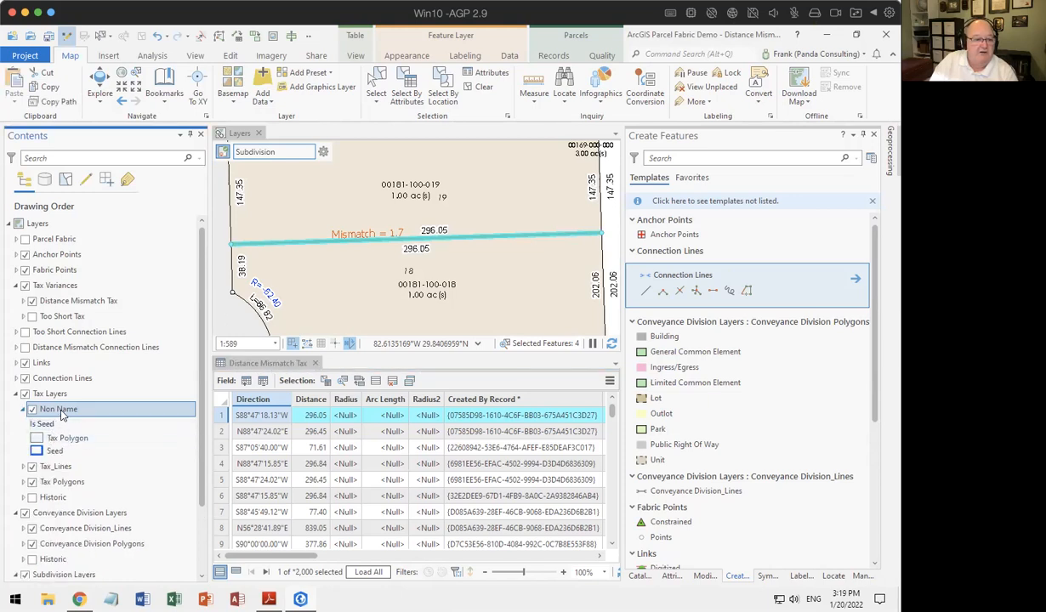
right_click(59, 403)
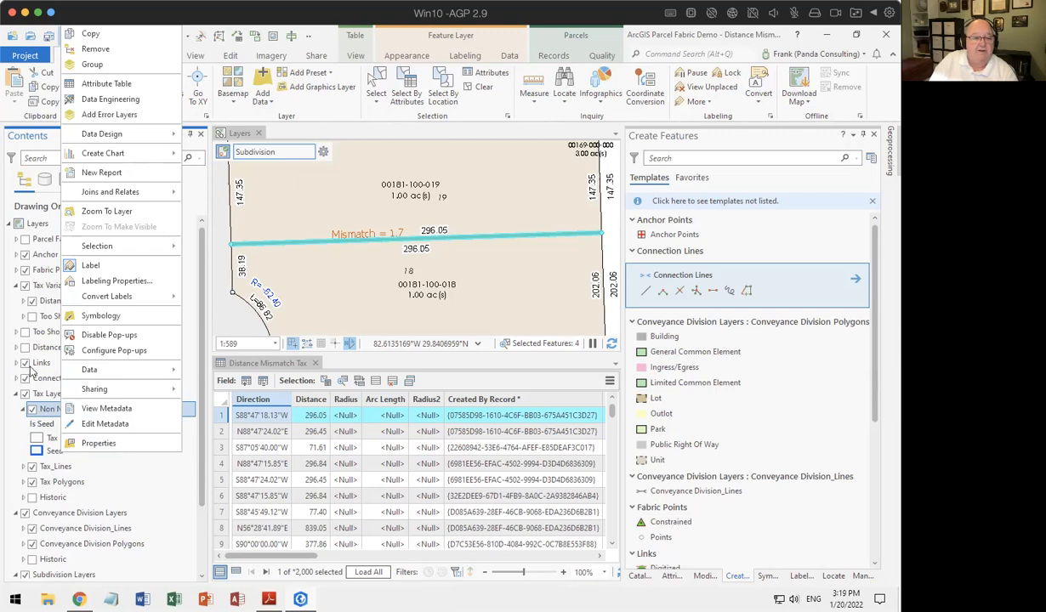
click(105, 318)
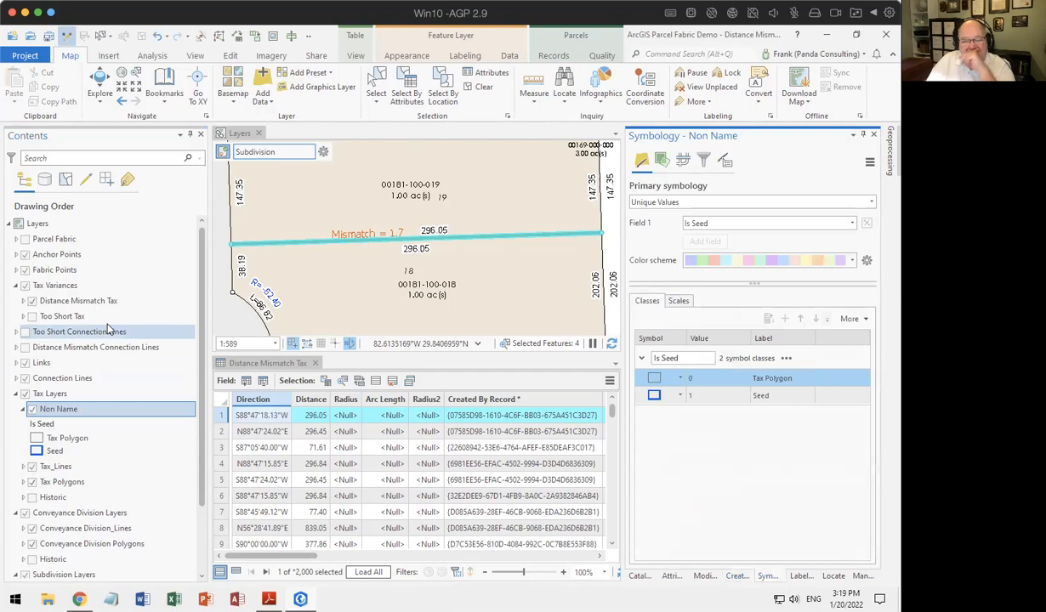
click(664, 203)
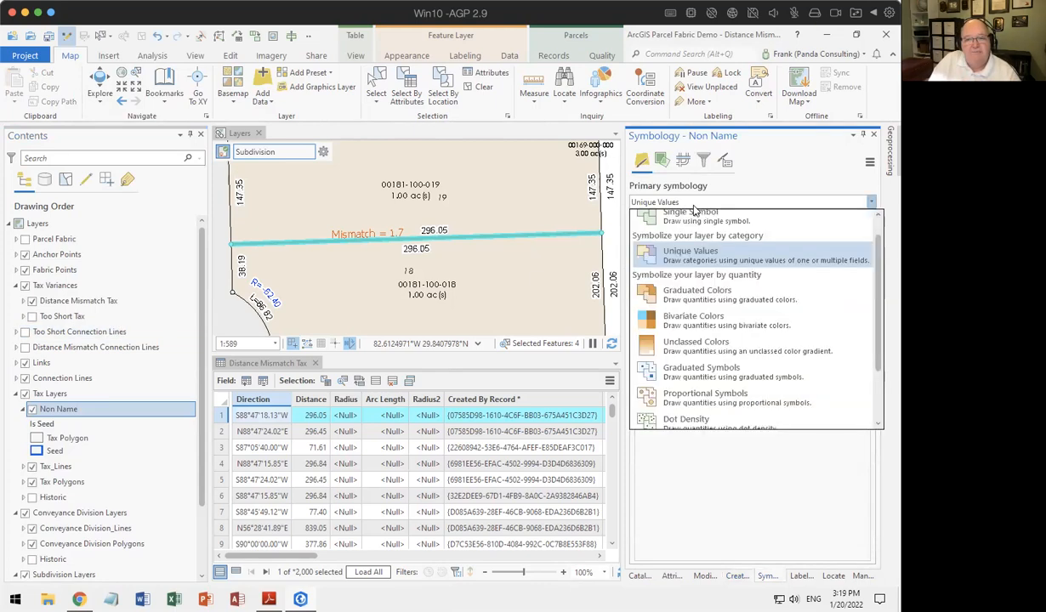
click(664, 214)
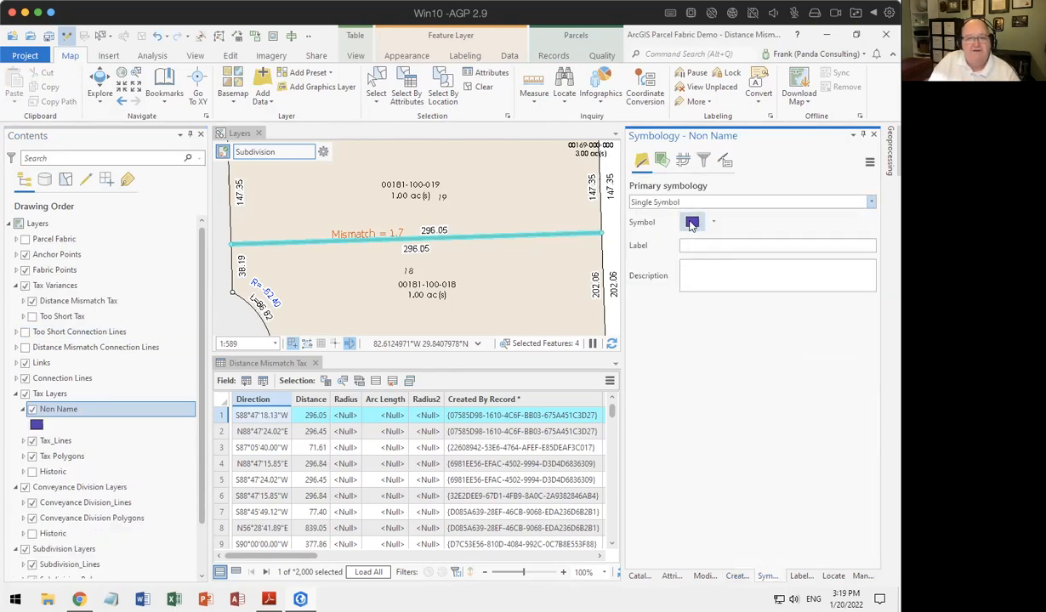
- Set the solid fill of the Non Name polygon symbol to light red, apply it, and collapse the layer's legend
click(692, 222)
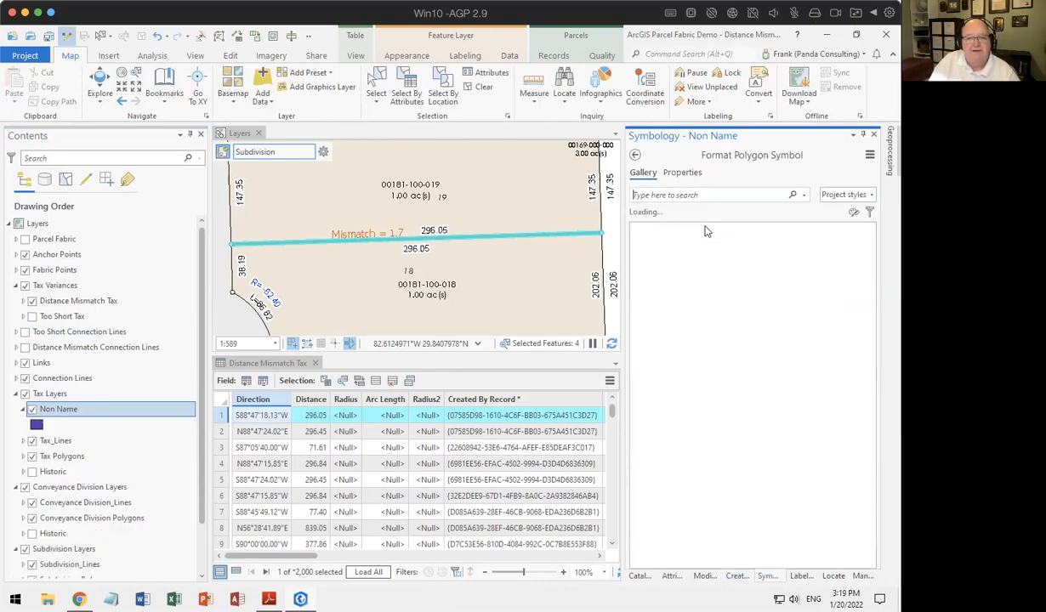
click(663, 172)
click(663, 197)
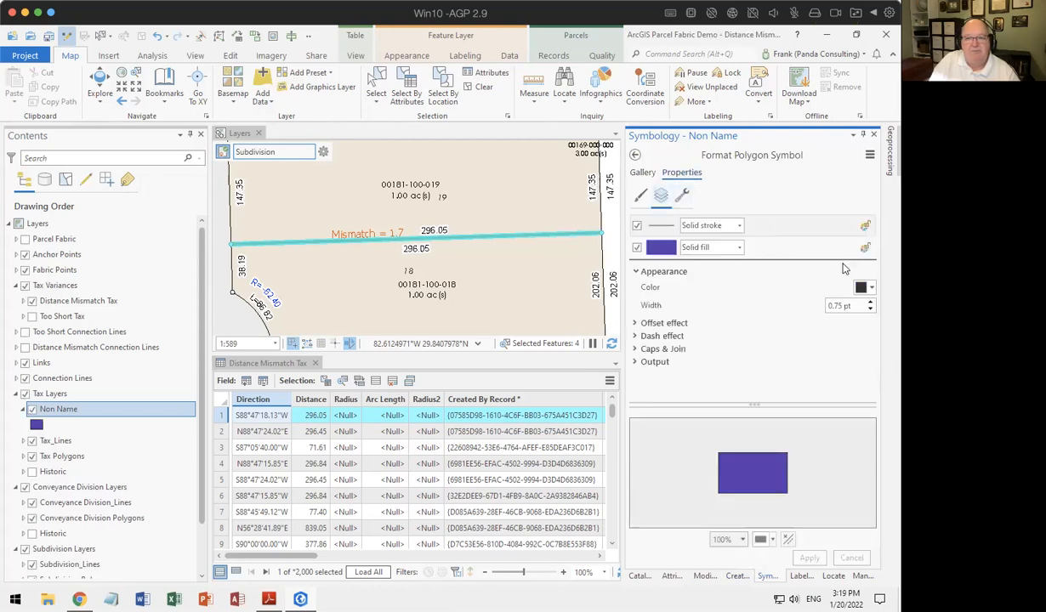
click(874, 289)
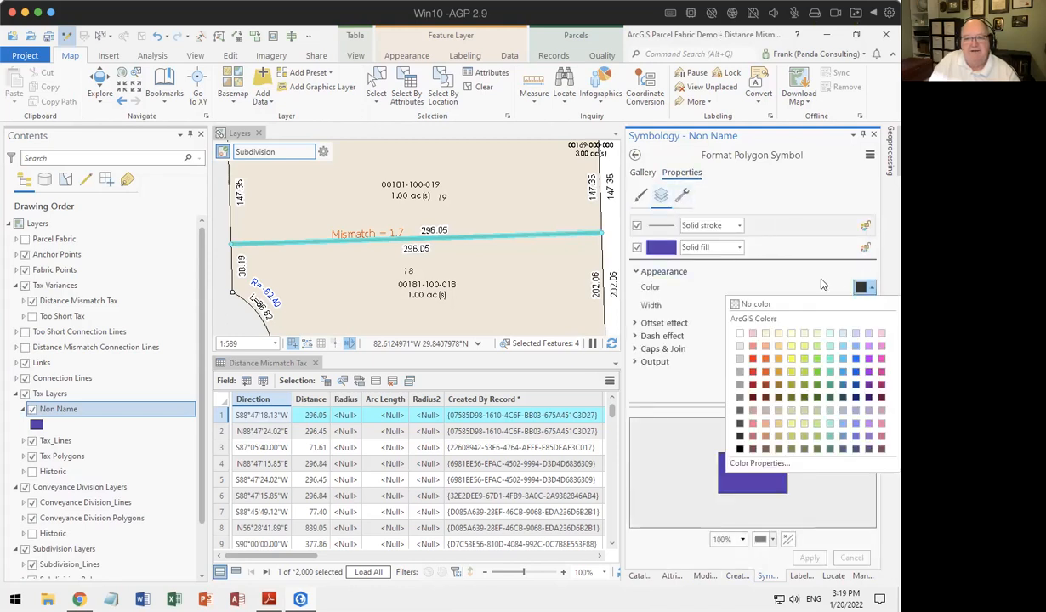
click(661, 249)
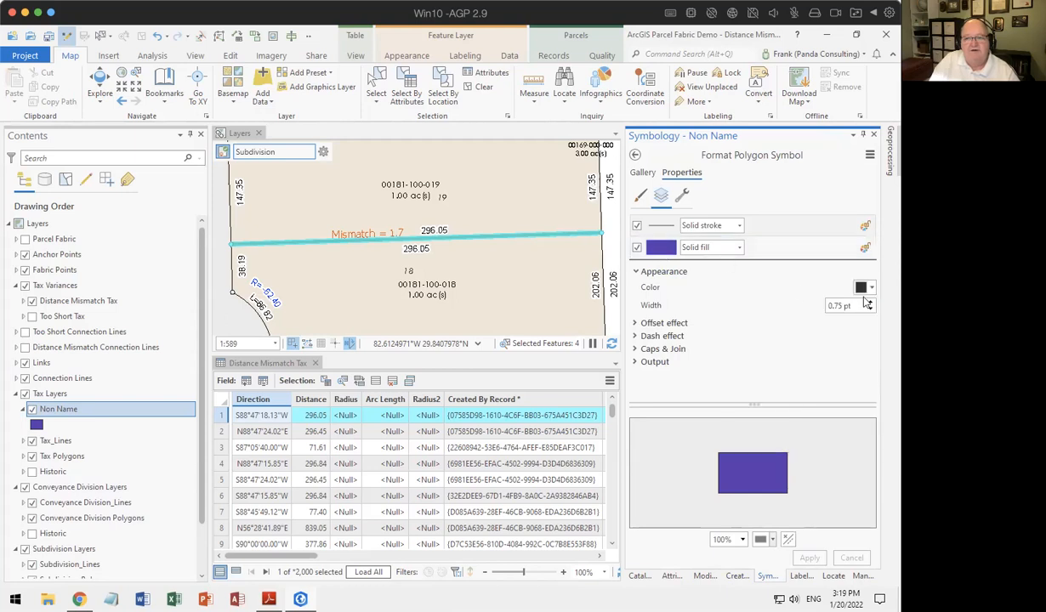
click(660, 254)
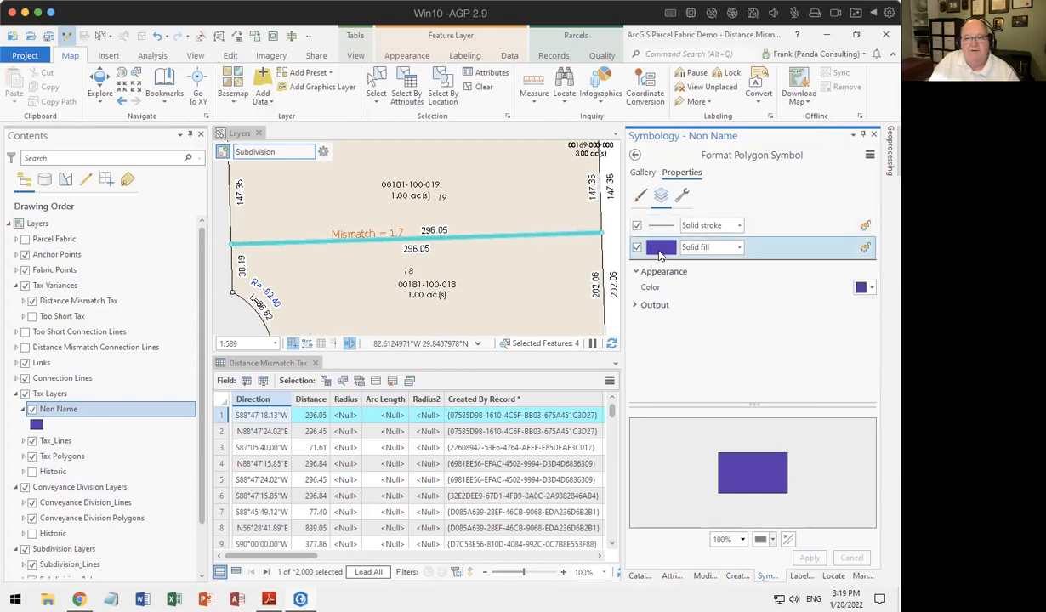
click(867, 288)
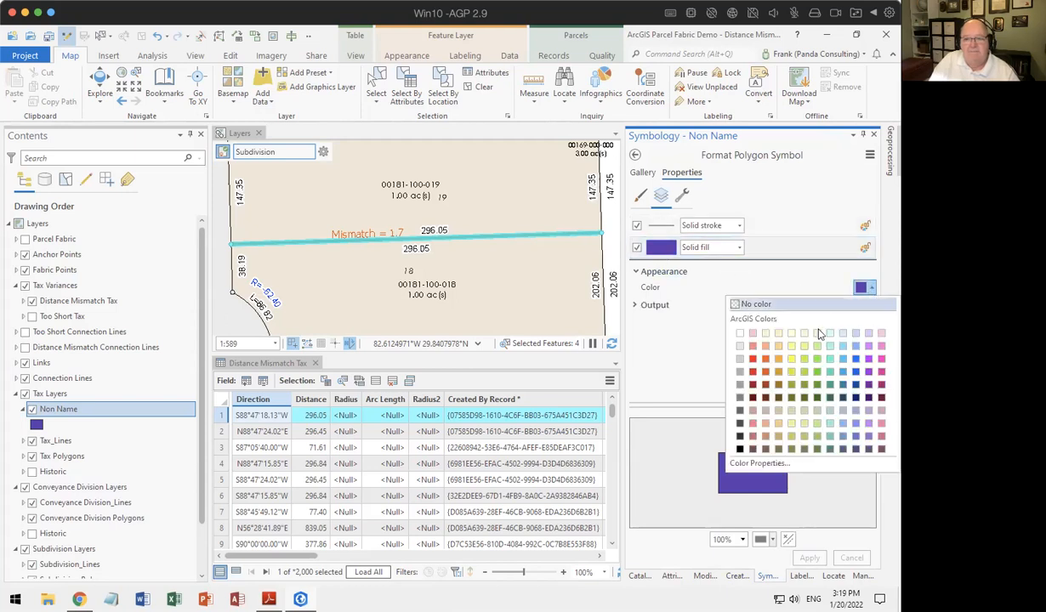
click(752, 346)
click(808, 558)
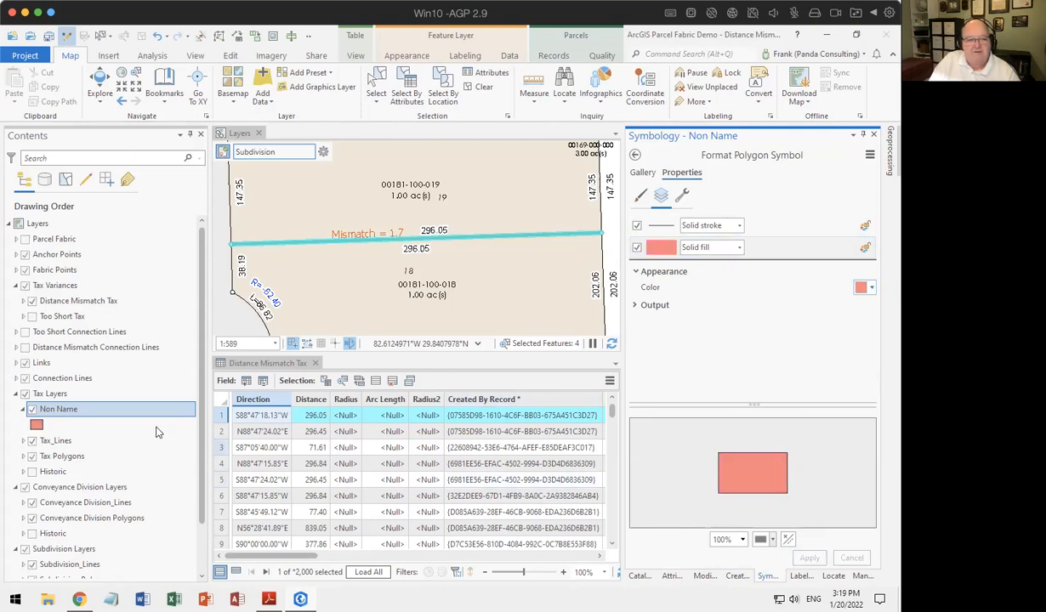
click(23, 409)
- Open the Non Name layer's attribute table and zoom the map to the parcel of record 1
right_click(54, 411)
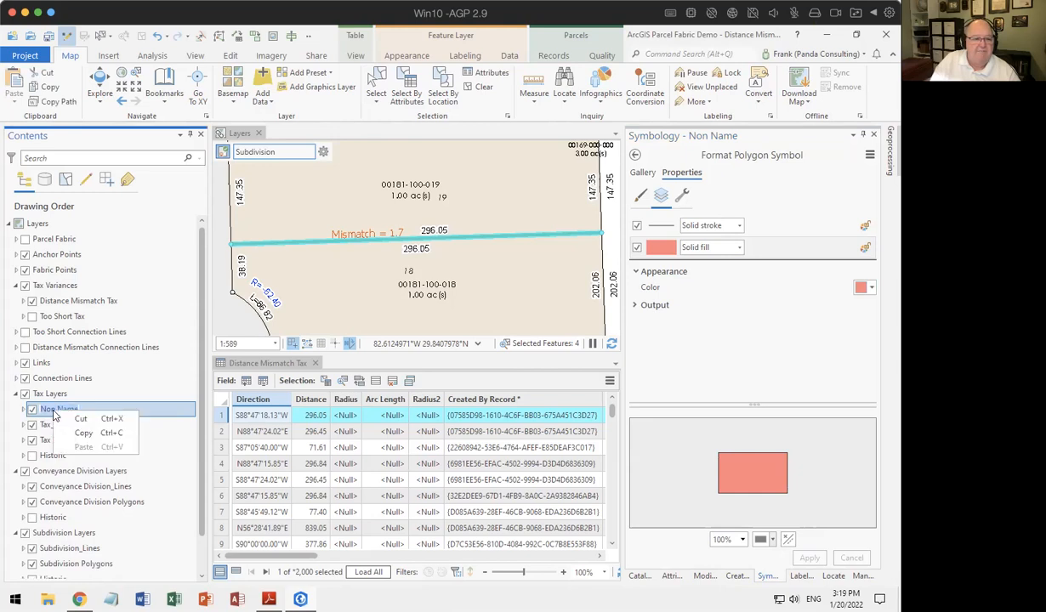
click(19, 410)
right_click(58, 411)
click(87, 172)
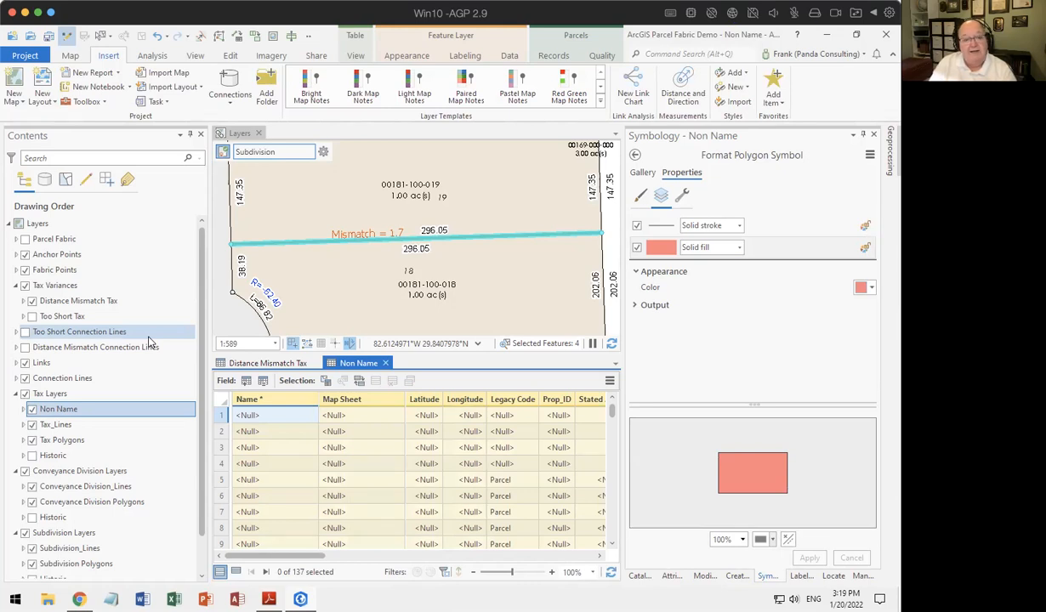
right_click(222, 421)
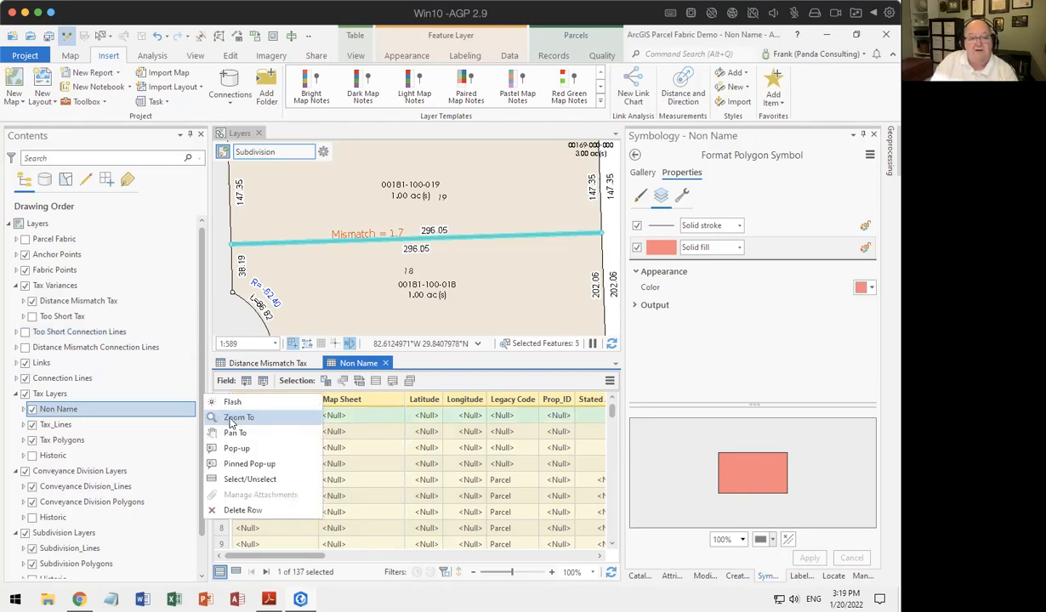
click(223, 405)
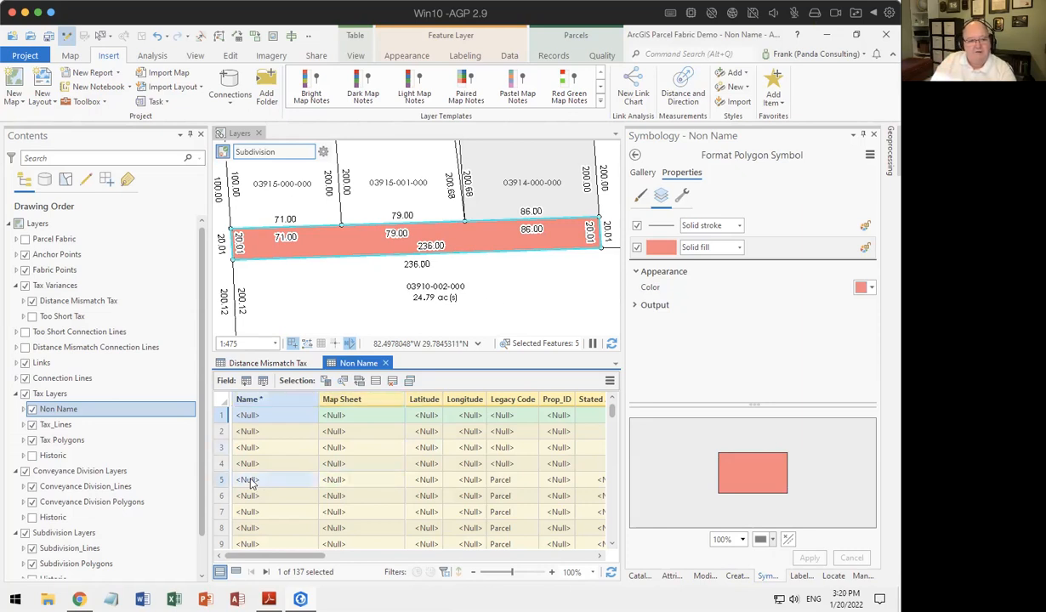
- Zoom to the parcel of record 3 in the Non Name table and leave the polygon symbol formatting
click(222, 451)
right_click(222, 451)
click(225, 449)
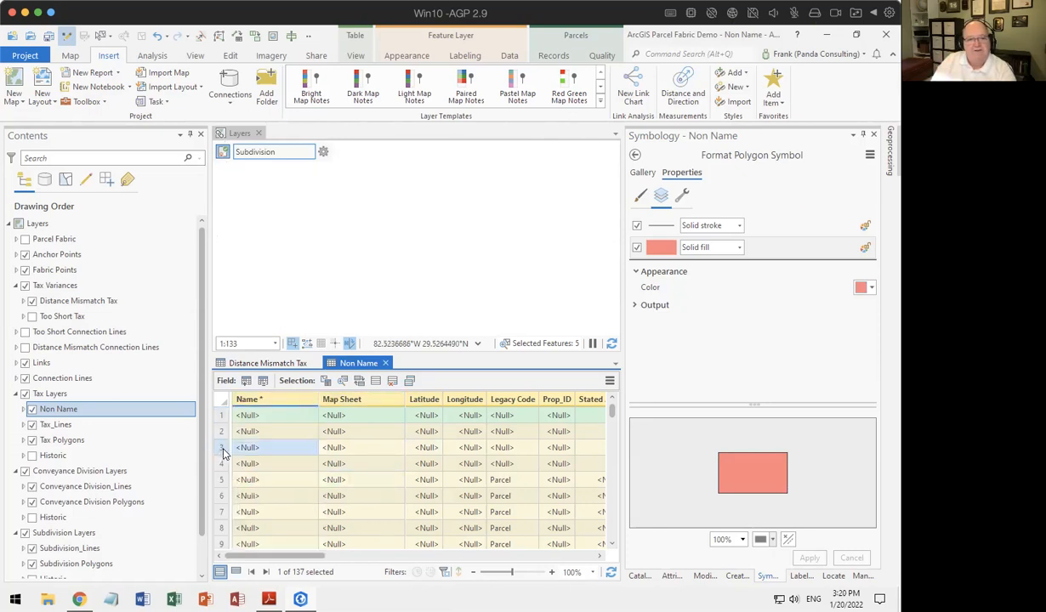
scroll(444, 307, down, 4)
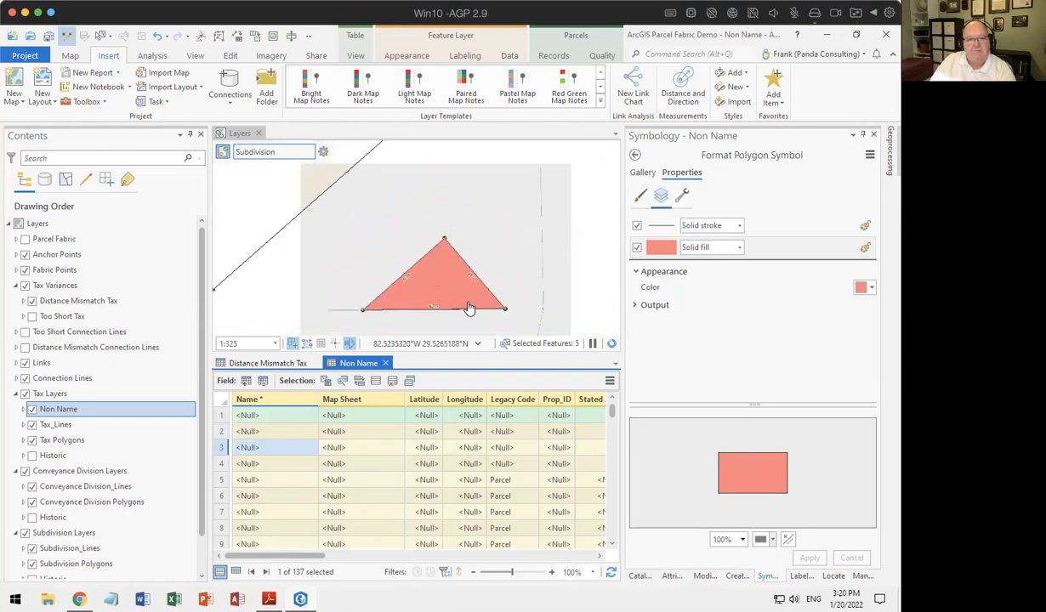
drag(499, 320, 518, 241)
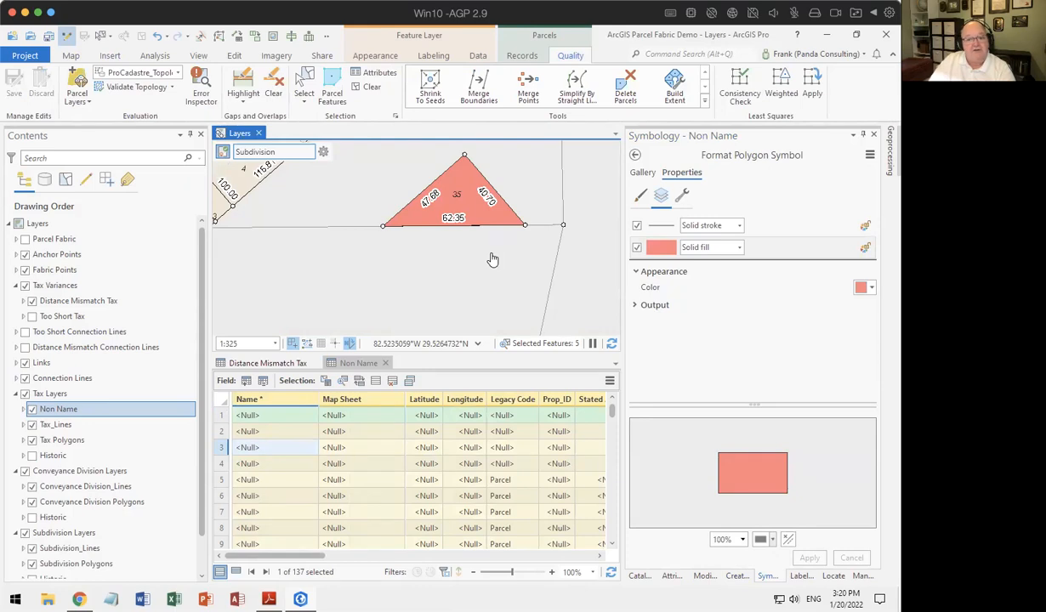
click(636, 159)
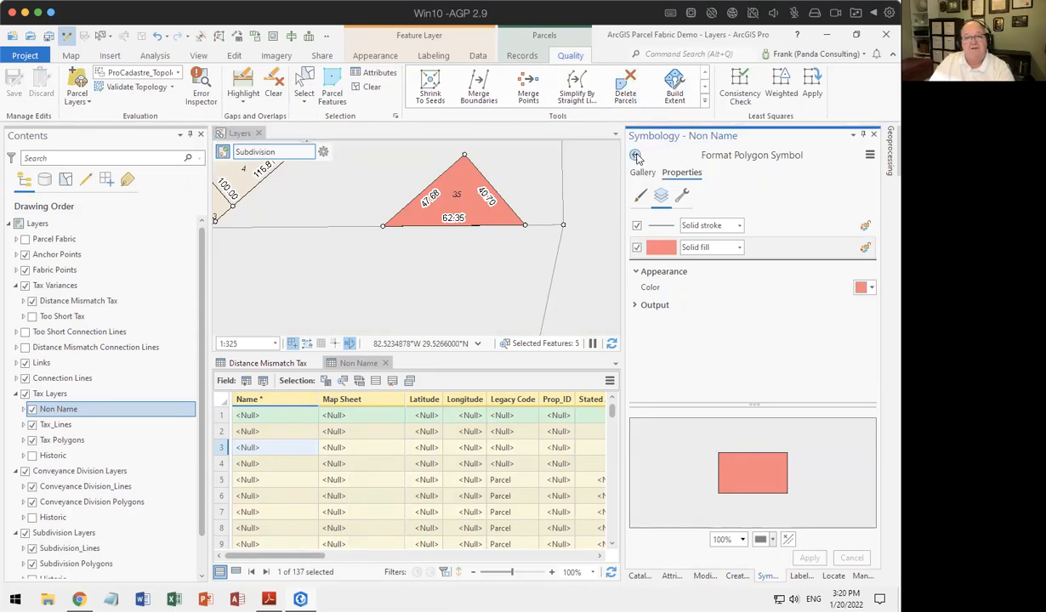
click(636, 158)
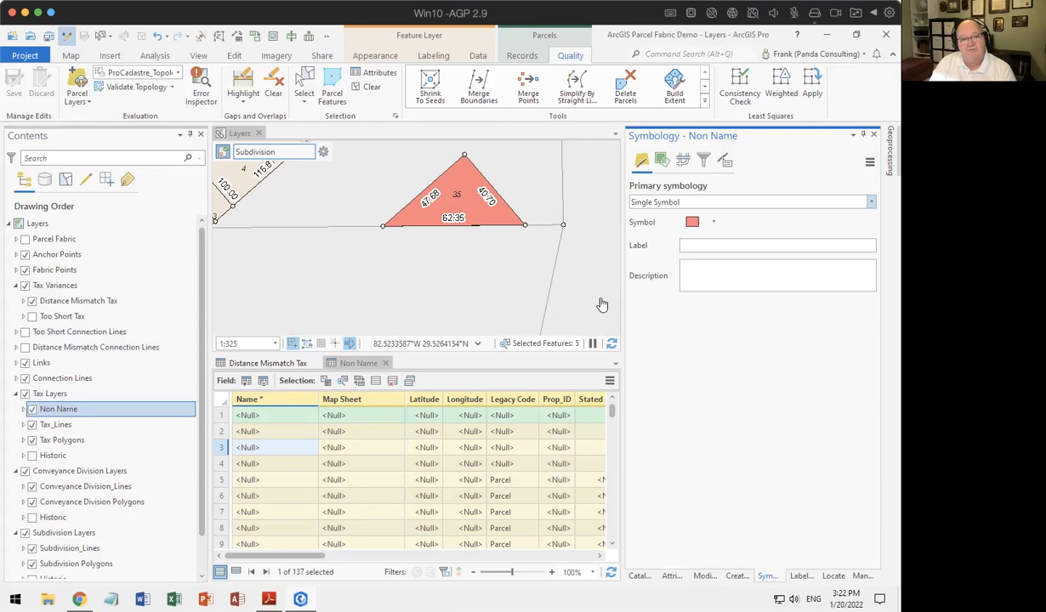
- Group the Too Short Connection Lines and Distance Mismatch Connection Lines layers into a new group layer
click(123, 348)
ctrl+click(101, 333)
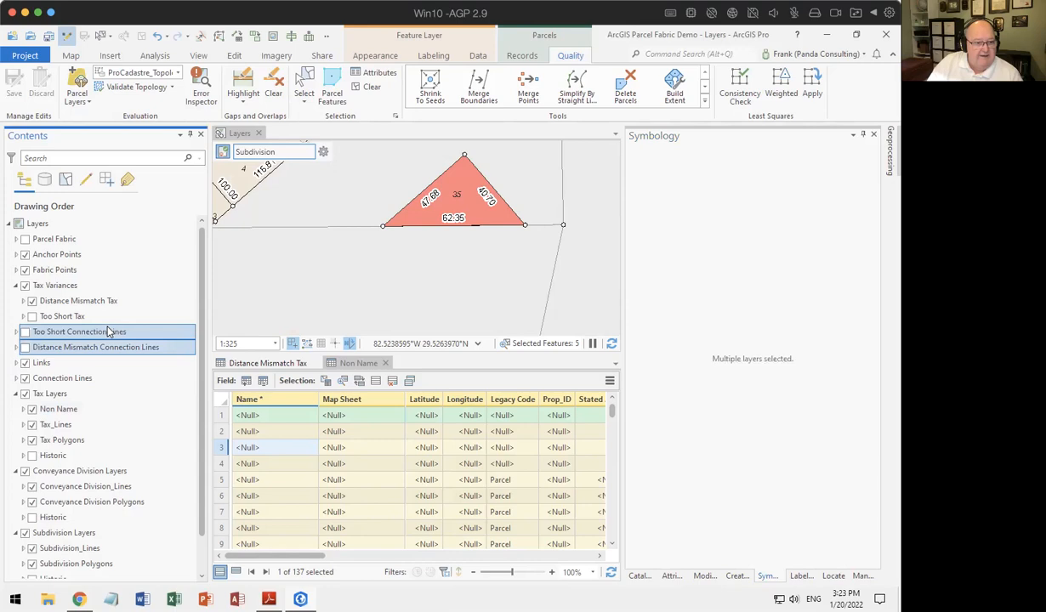
right_click(96, 332)
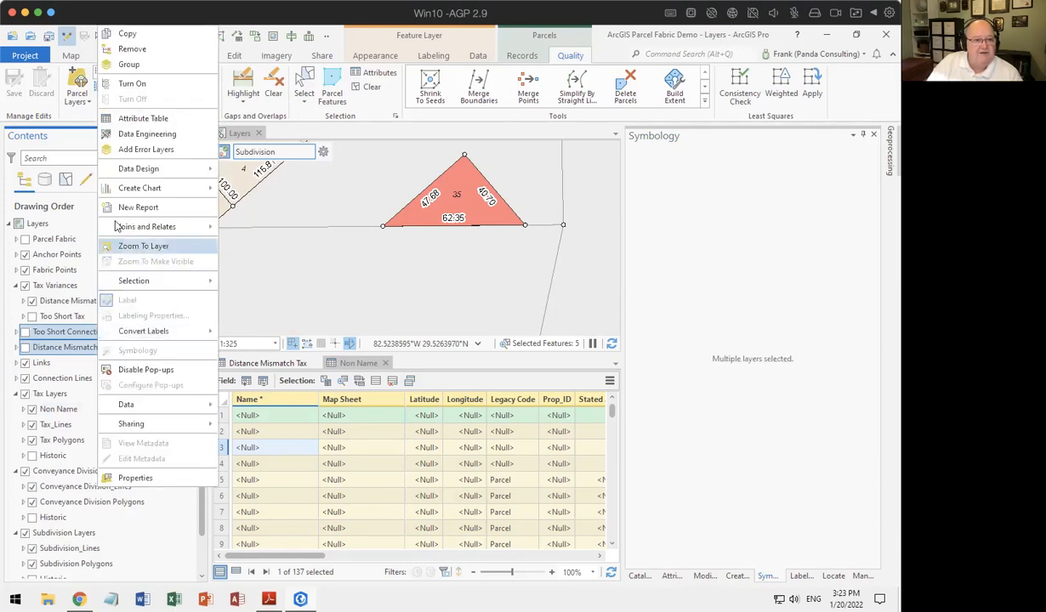
click(136, 65)
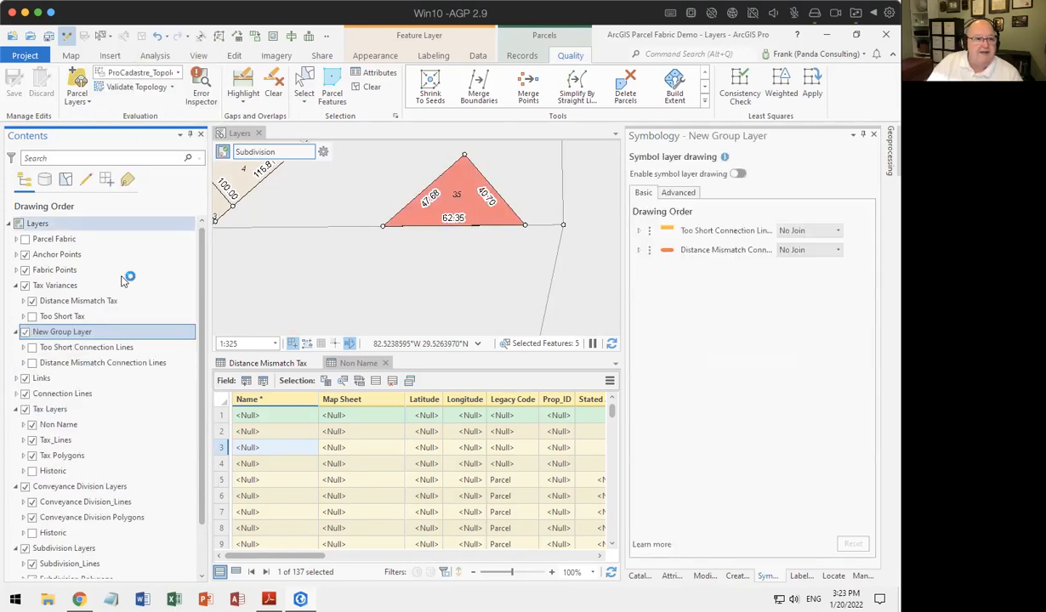
- Rename the new group layer as Connection Display Layers
click(84, 332)
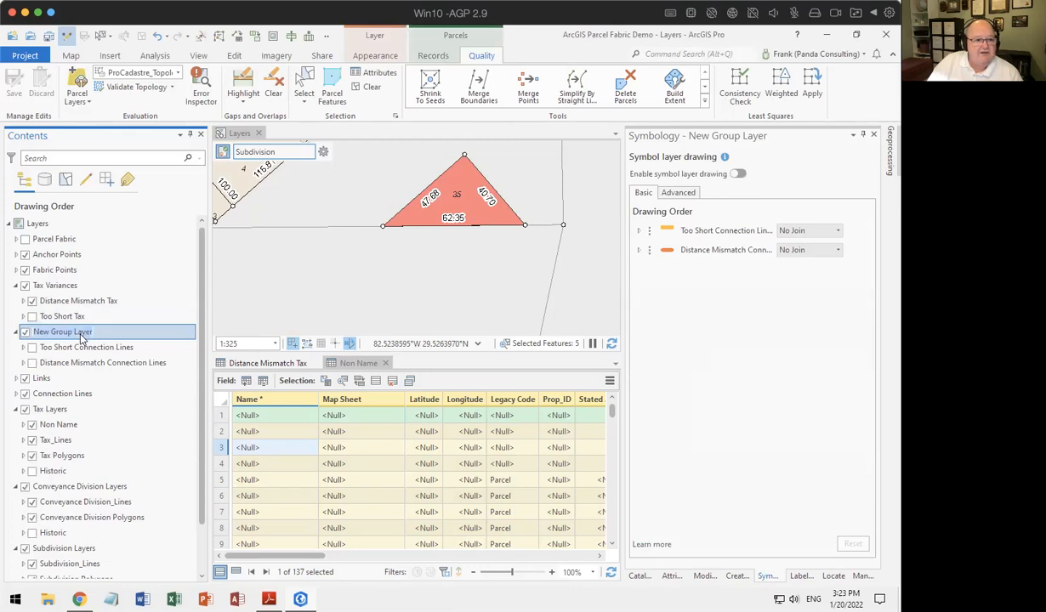
text(C)
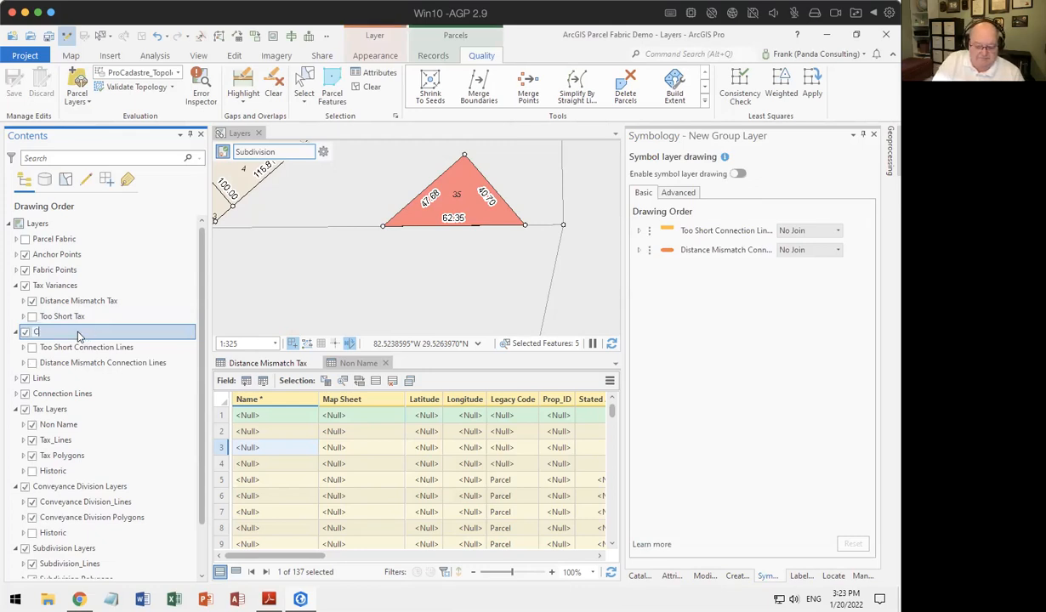
text(onnection)
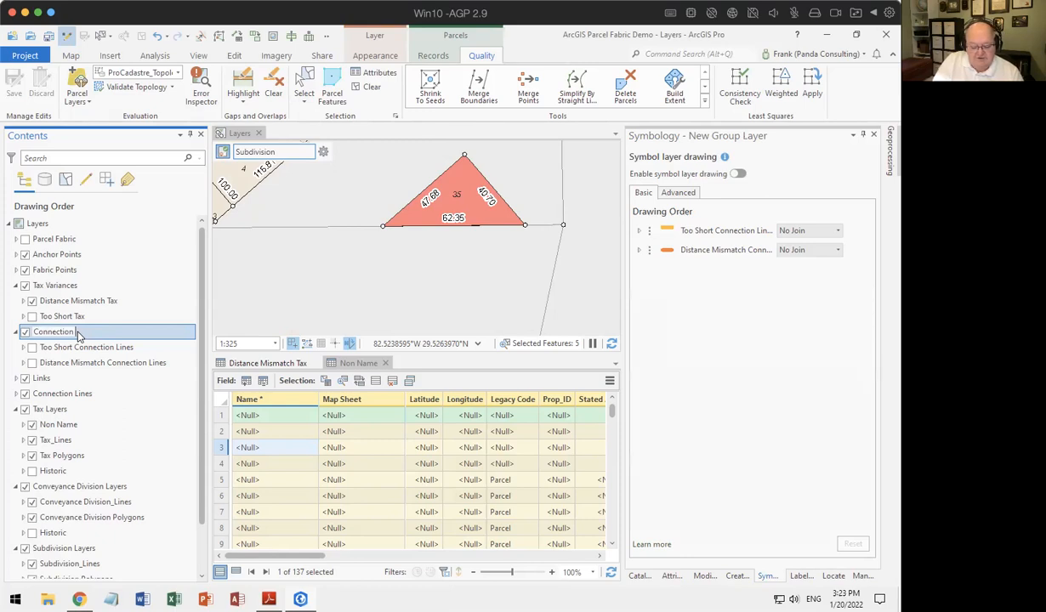
text( Display Layers)
key(Return)
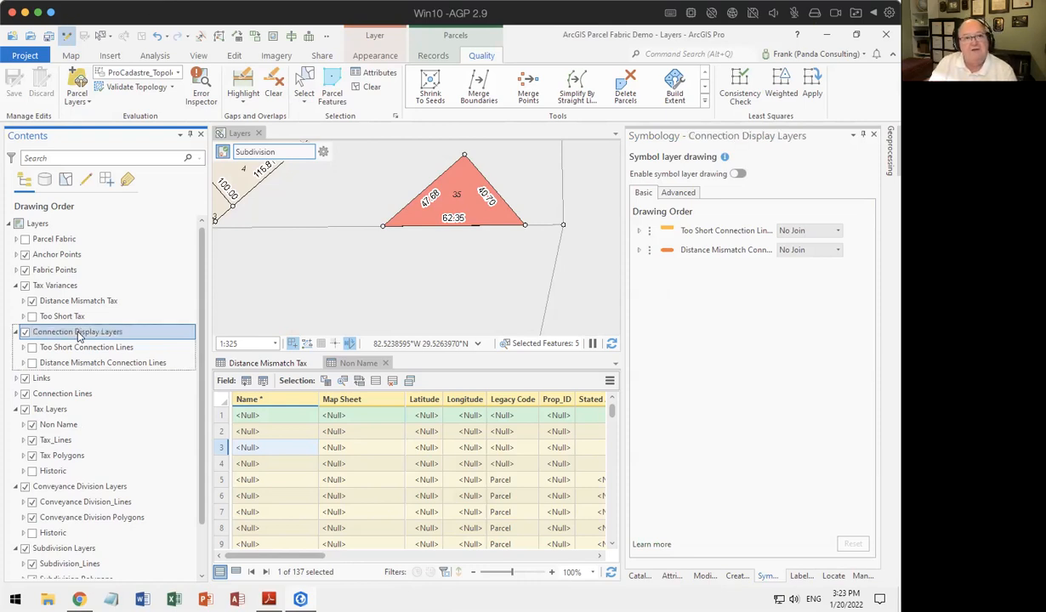
- Review the definition queries in the Too Short Connection Lines layer properties and close them without changes
click(81, 347)
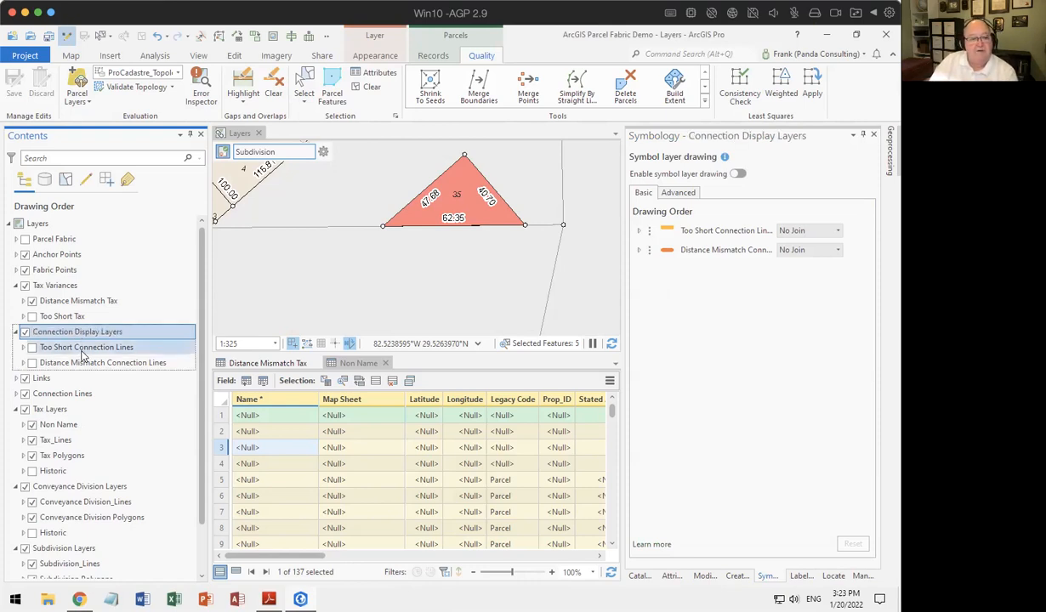
right_click(83, 350)
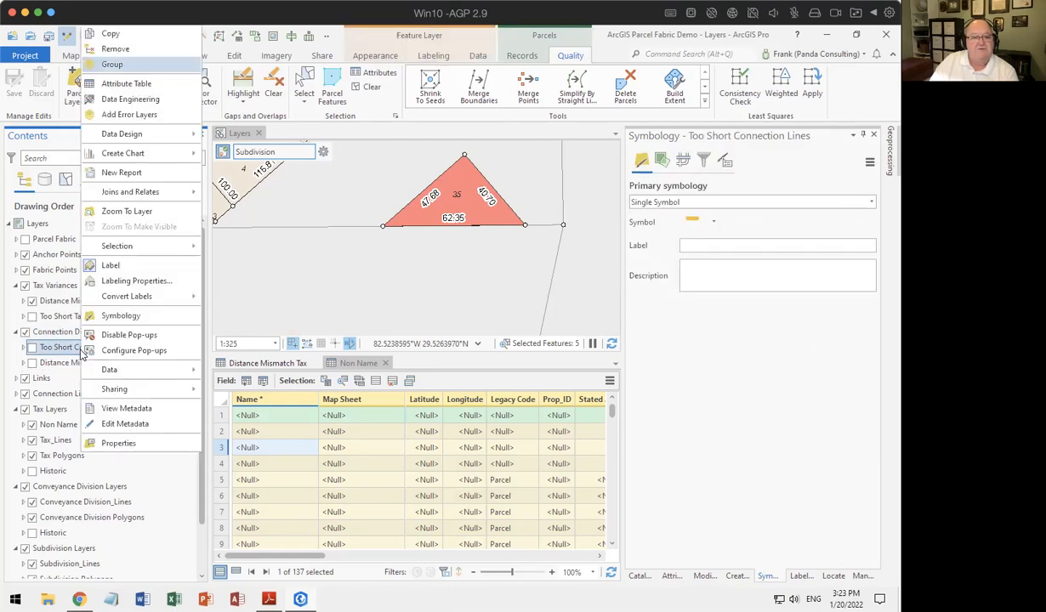
click(119, 446)
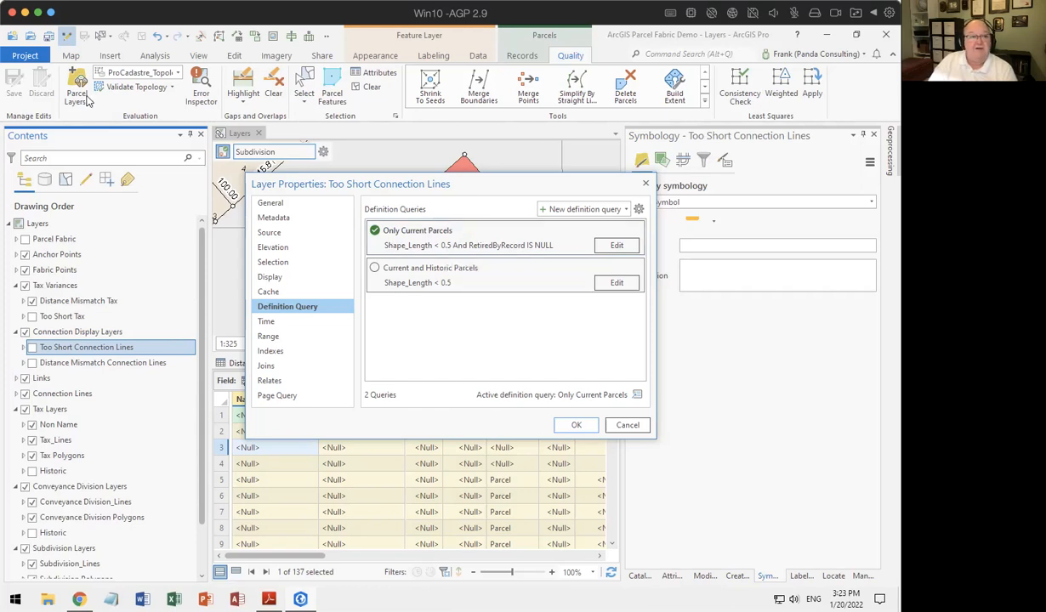
click(645, 183)
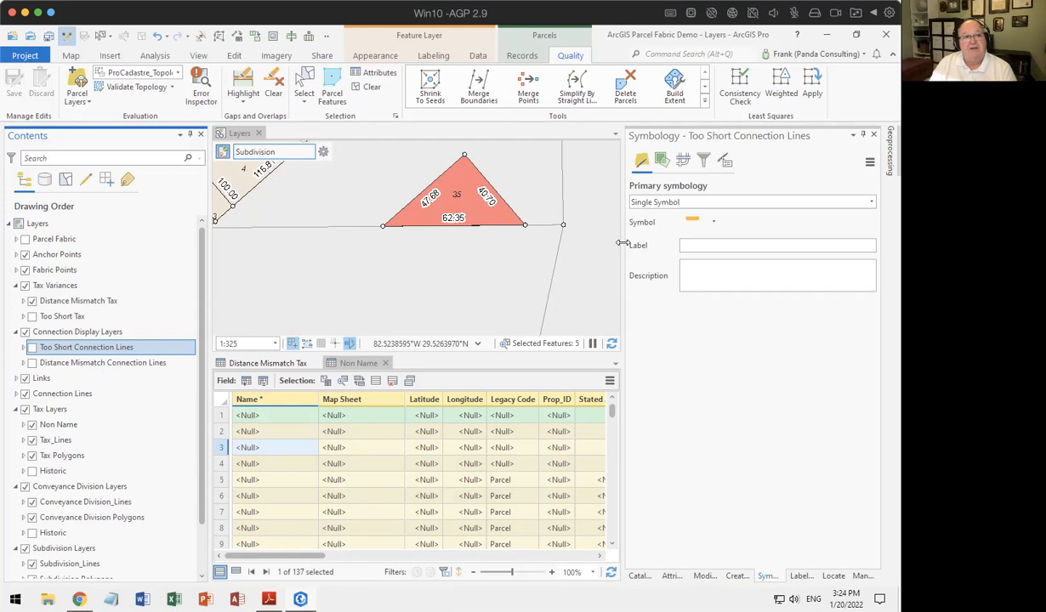
- Close the Non Name and Distance Mismatch Tax attribute tables
click(385, 363)
click(314, 363)
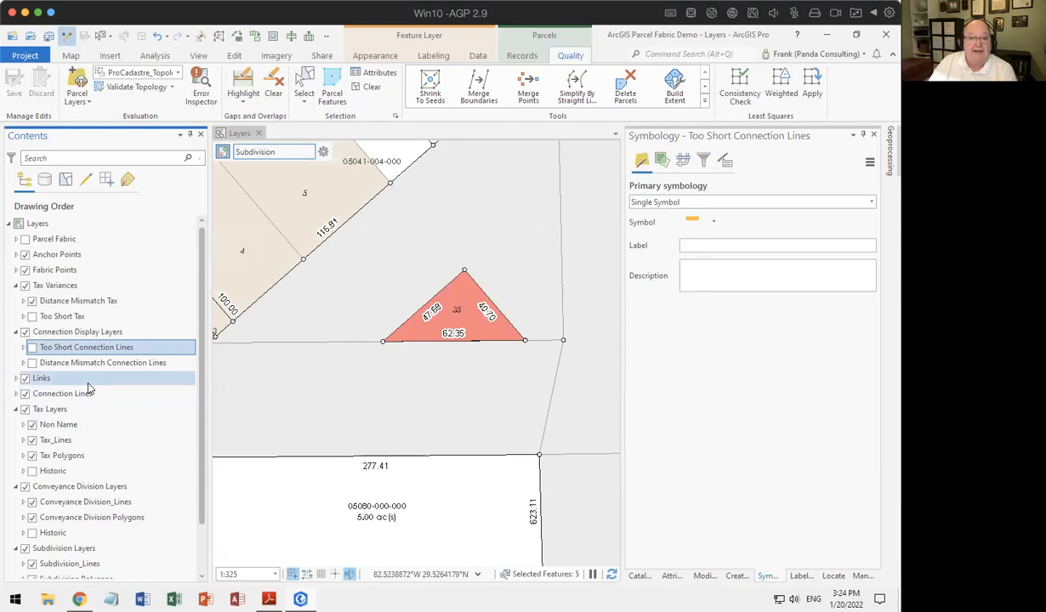
- Find ProCadastre_Topology in the Fabric dataset of ACPA_Data.gdb, review its topology rules, and leave its properties unchanged
click(638, 576)
click(636, 229)
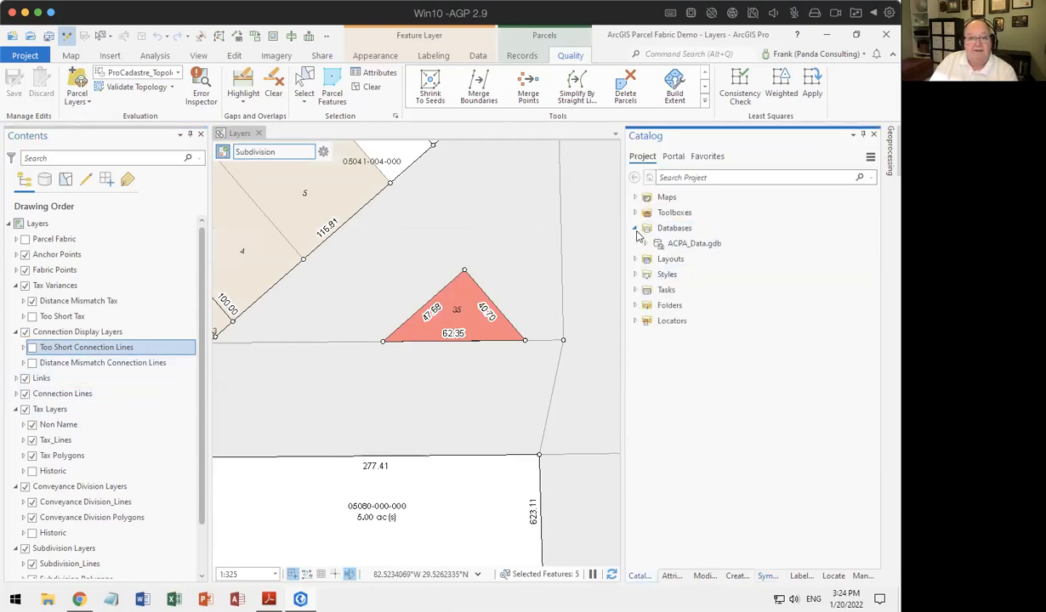
click(644, 243)
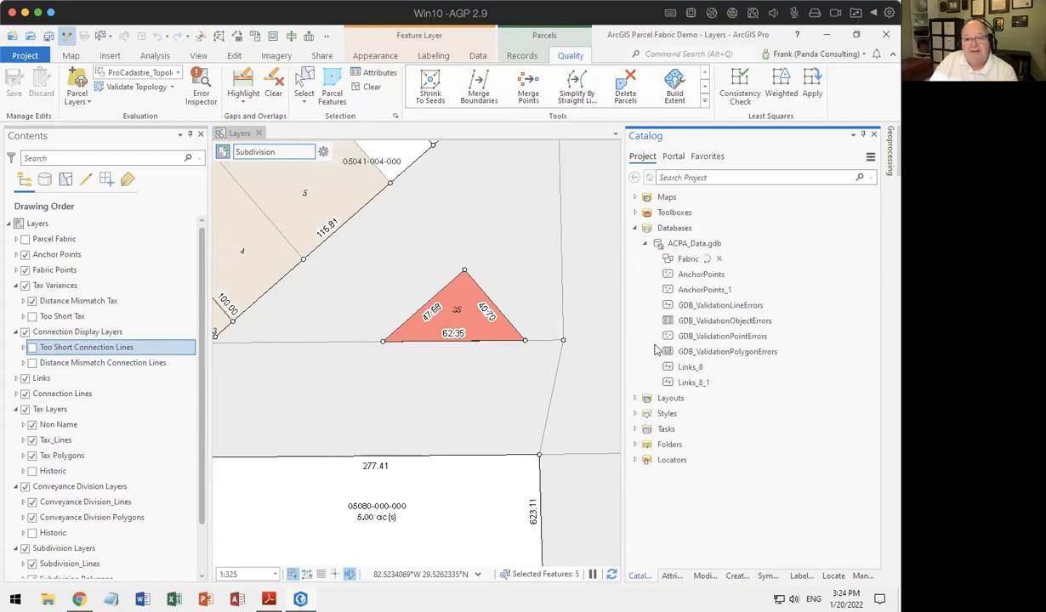
click(655, 259)
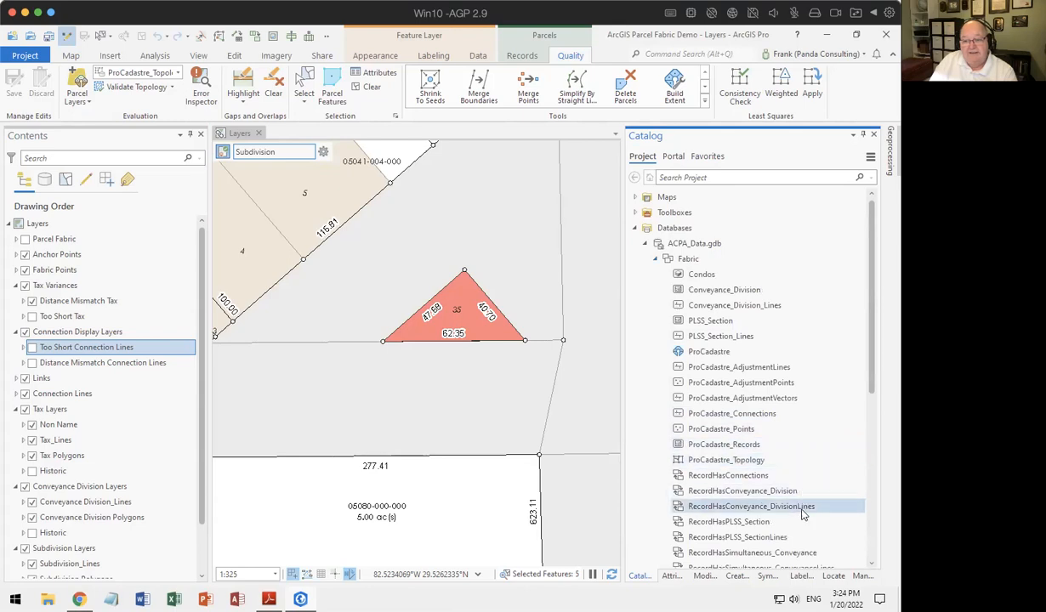
scroll(799, 502, down, 4)
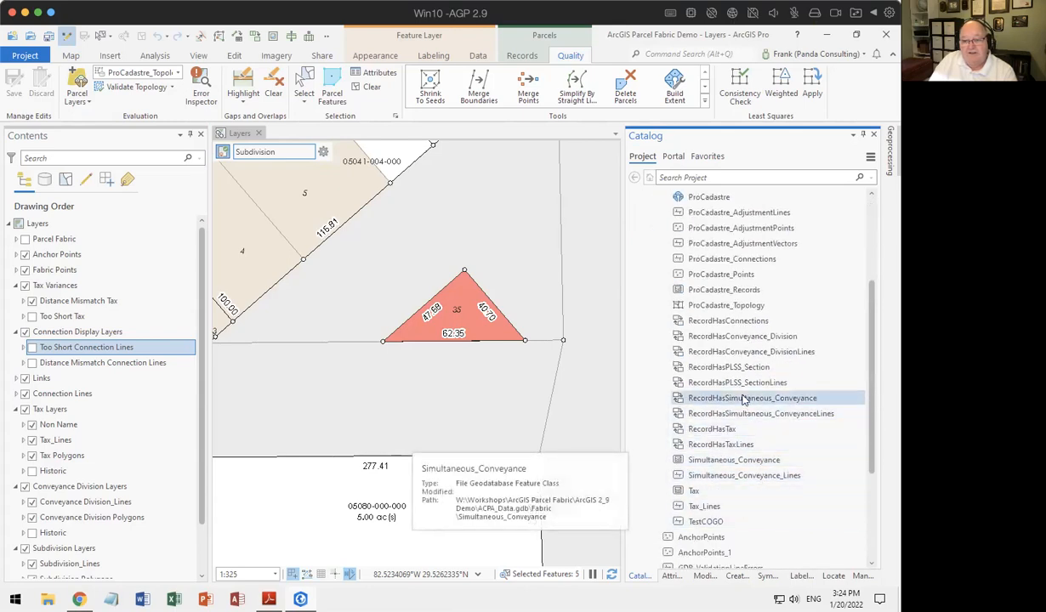
right_click(722, 304)
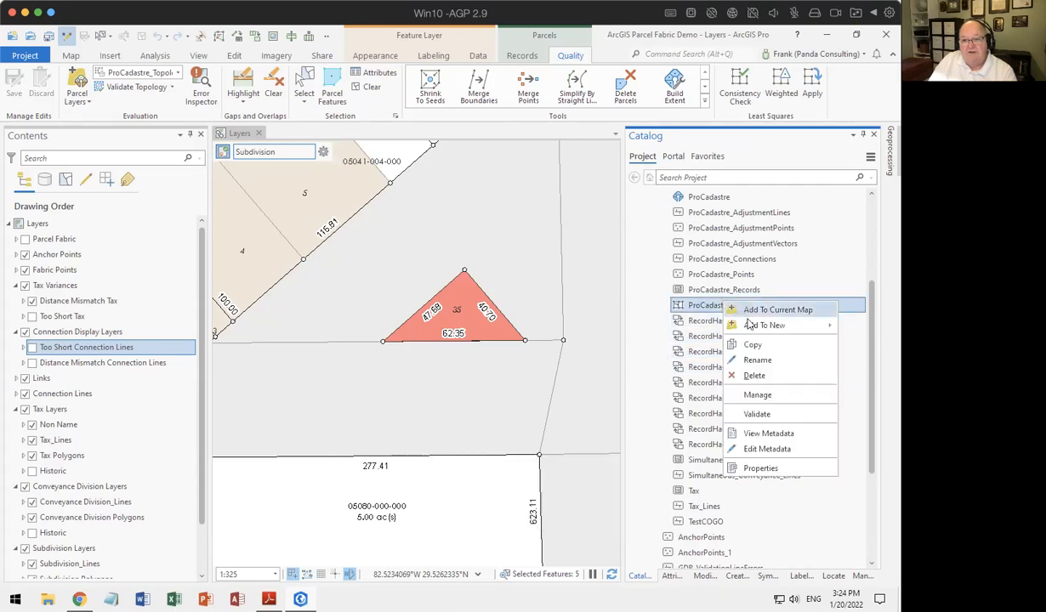
click(729, 449)
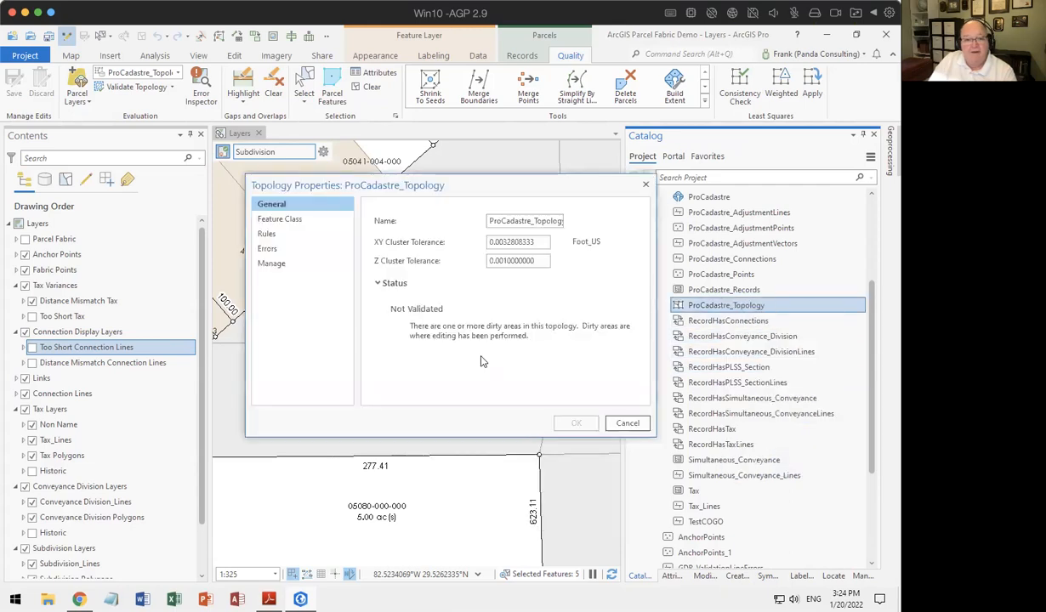
click(267, 234)
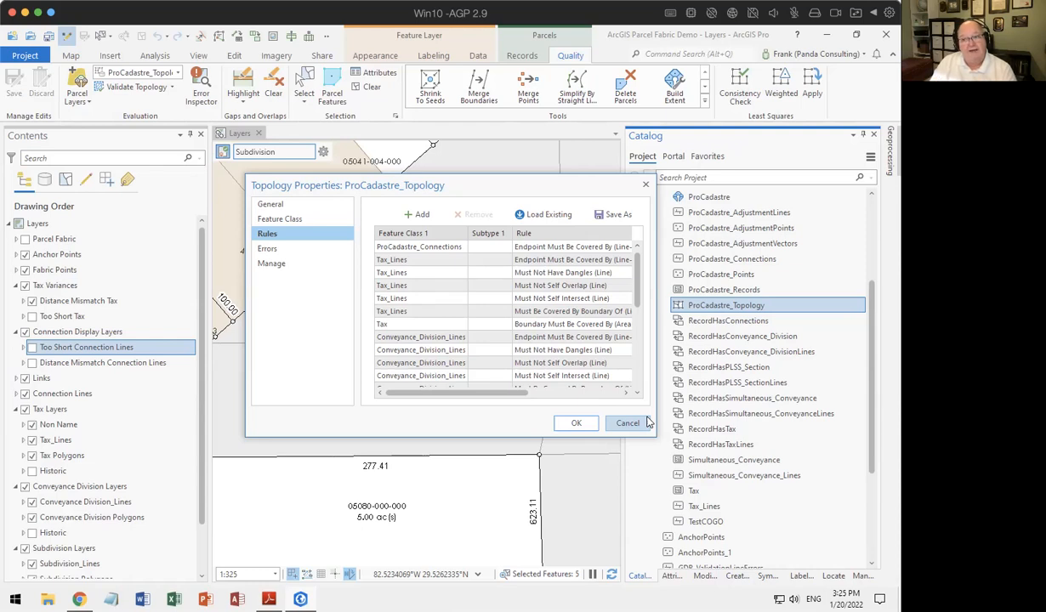
click(631, 422)
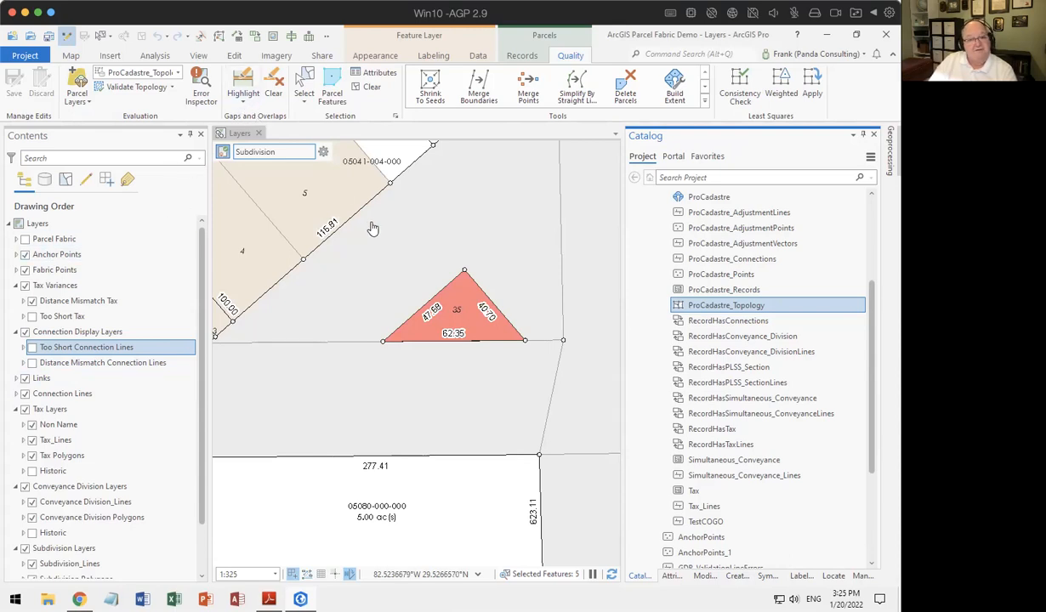
- Choose Tax Polygons as the layer in the gaps and overlaps highlight settings
scroll(367, 224, down, 2)
drag(362, 255, 418, 295)
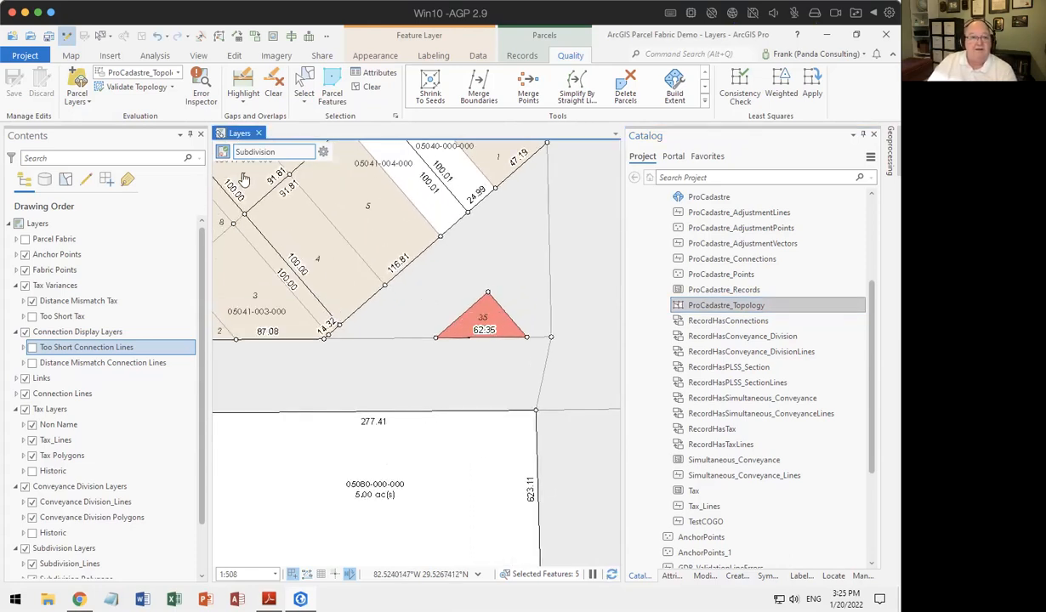
click(244, 101)
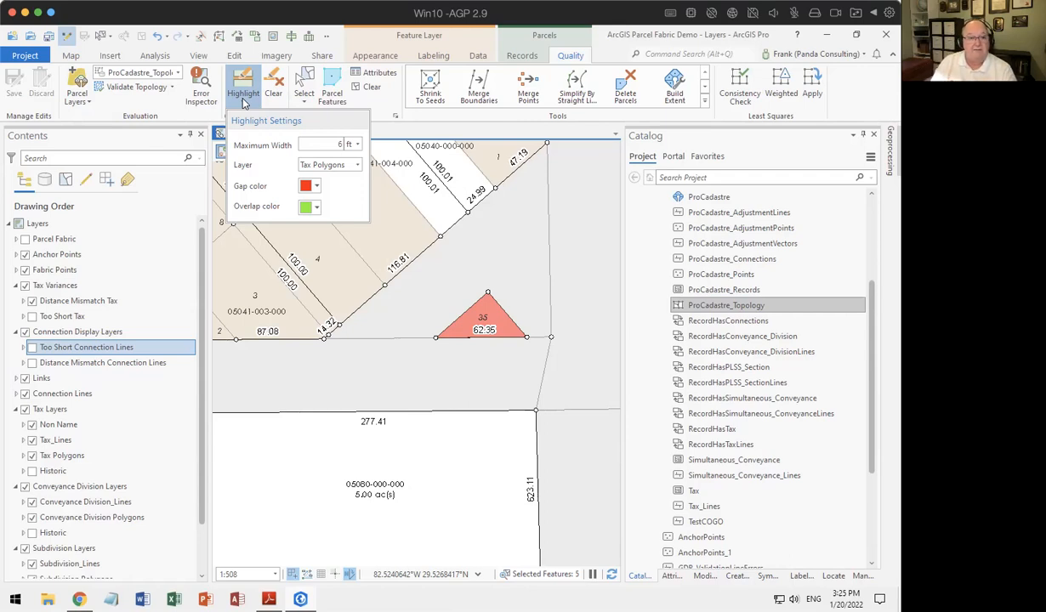
click(358, 166)
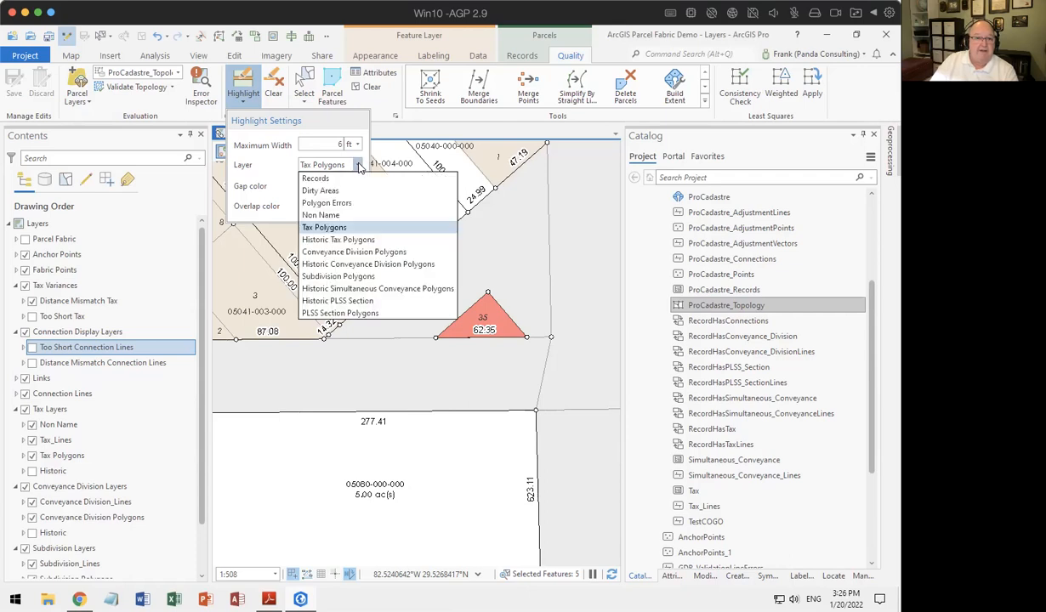
click(327, 228)
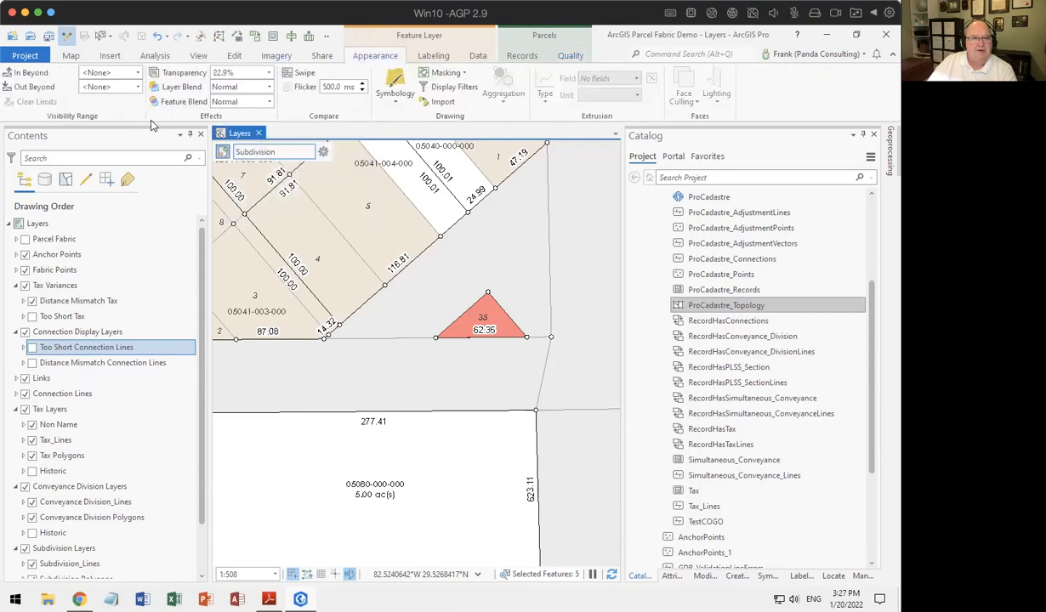
- Go to Bookmark 2 on the map and widen the view around its parcels
click(71, 56)
click(164, 94)
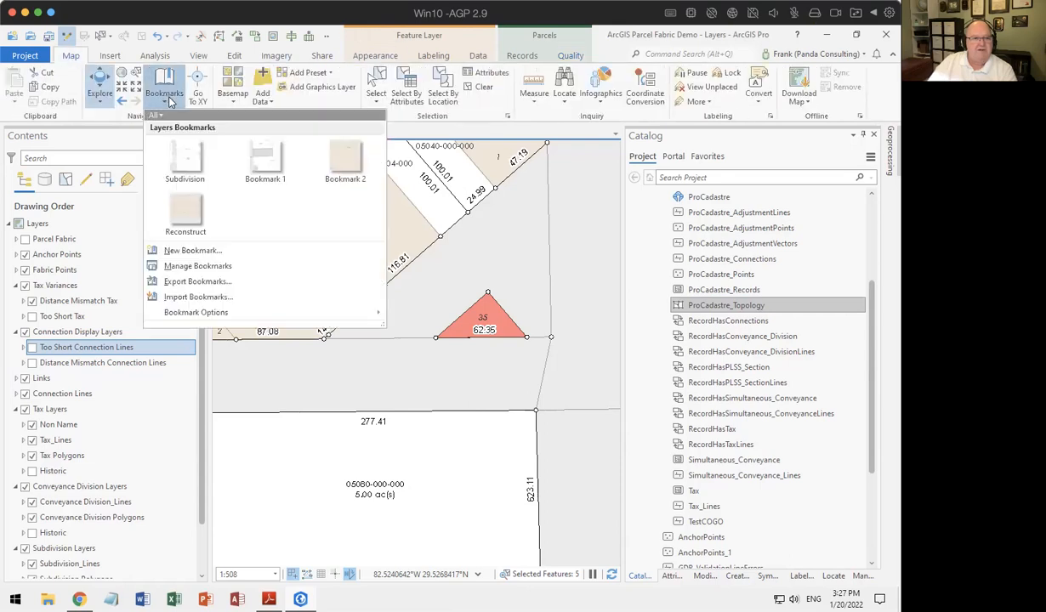
click(344, 157)
scroll(473, 441, down, 4)
drag(445, 466, 433, 444)
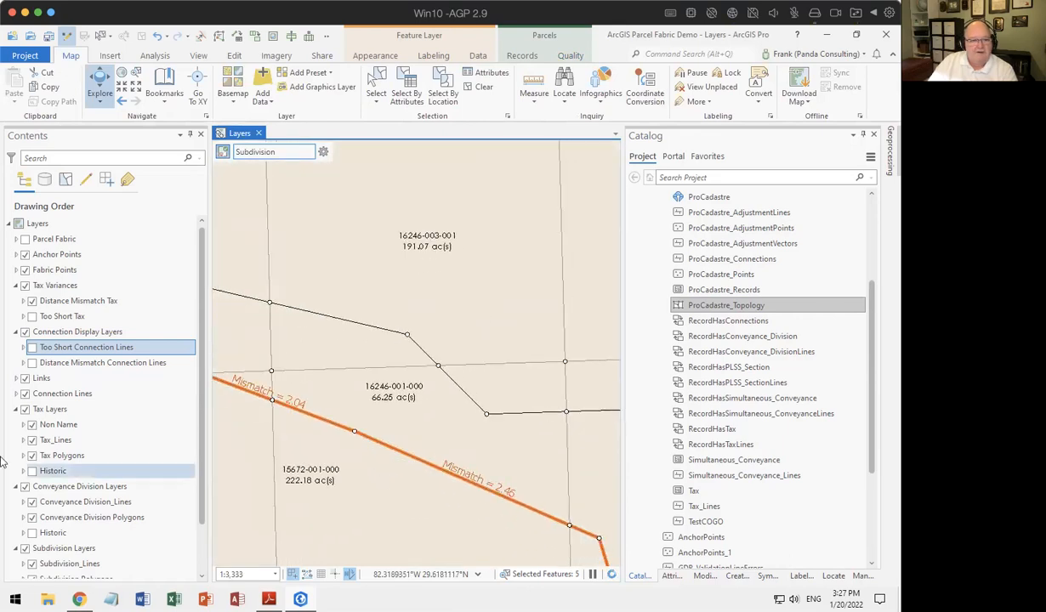
- Turn off the Tax Variances group, the Connection Display Layers group, and the Non Name layer
click(25, 285)
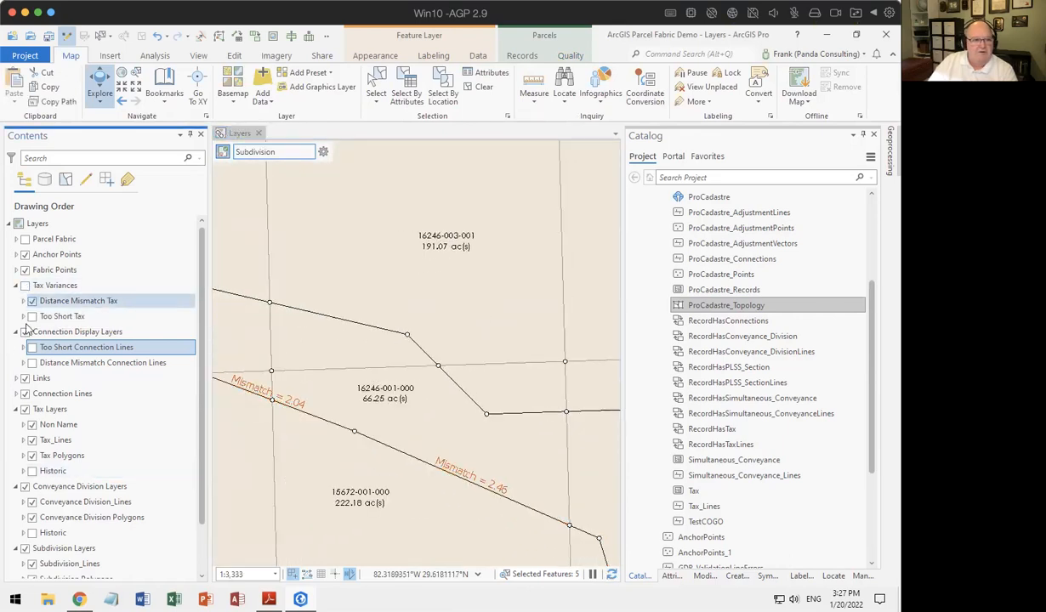
click(25, 332)
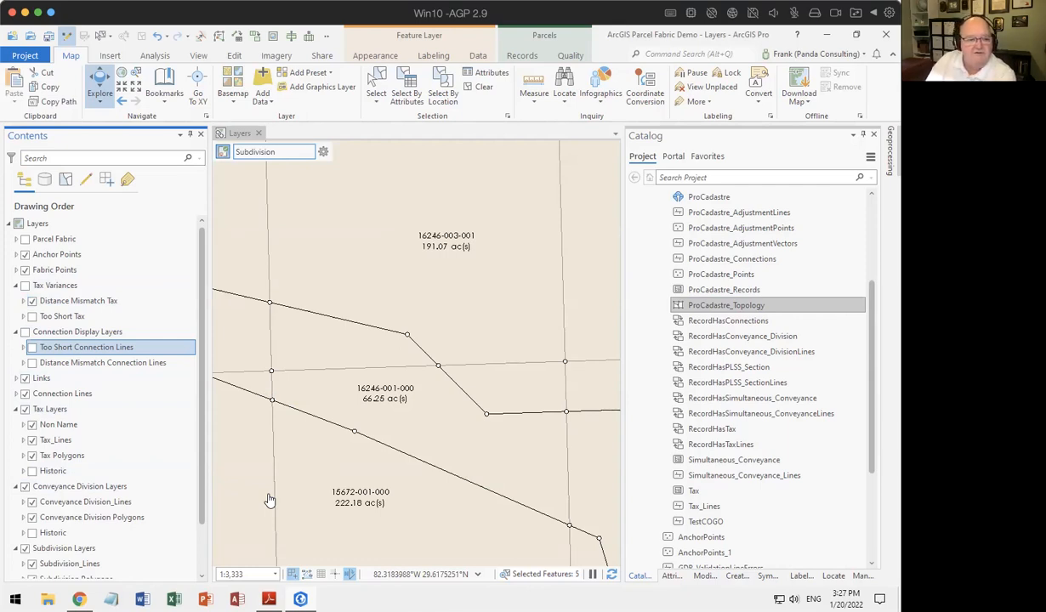
click(26, 425)
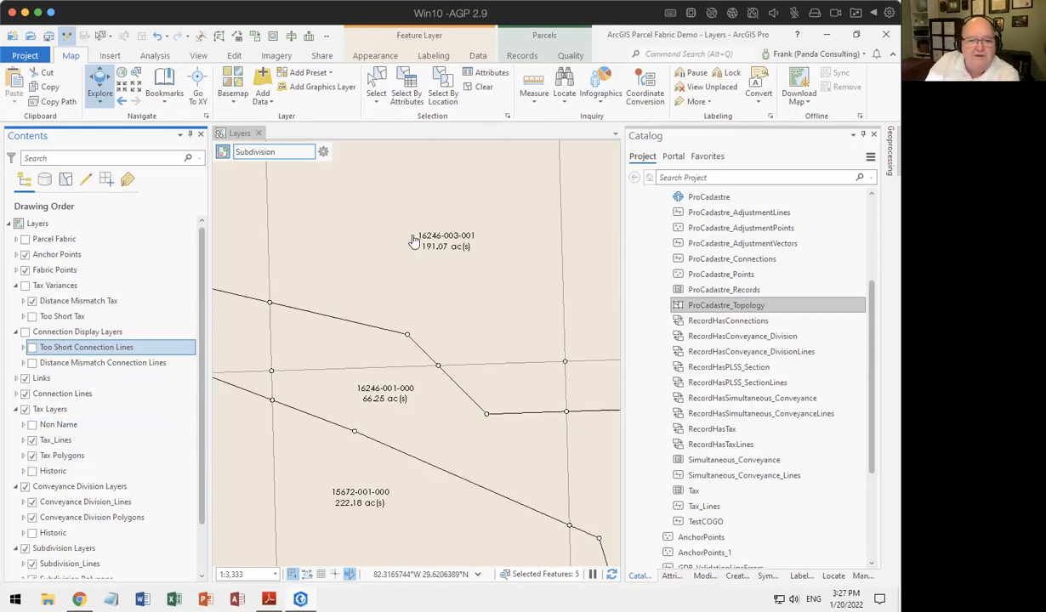
- Highlight the gaps and overlaps between tax parcels in a wider view of the bookmarked area
scroll(400, 235, down, 3)
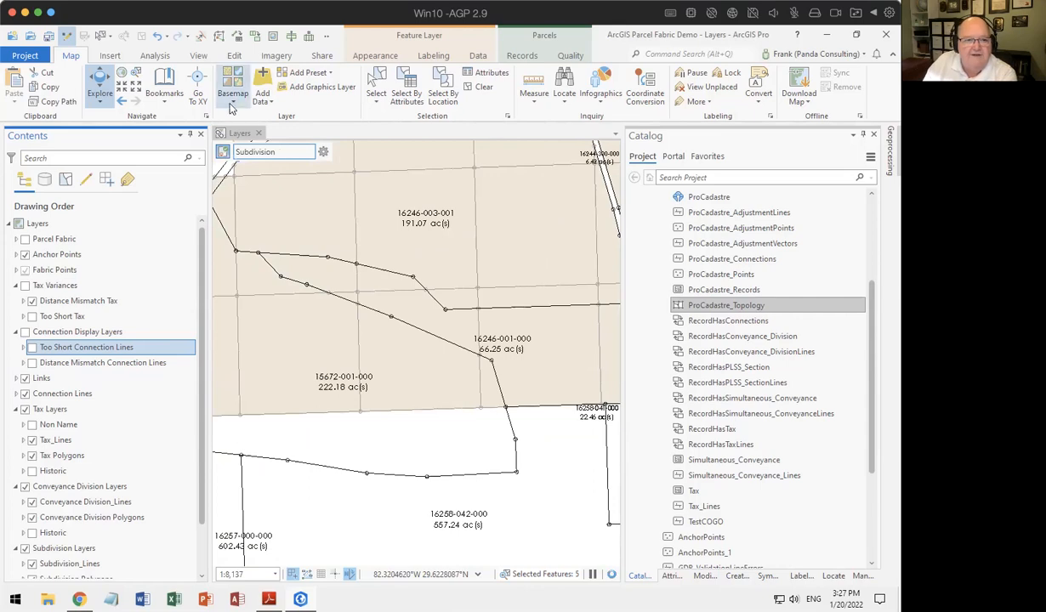
click(571, 56)
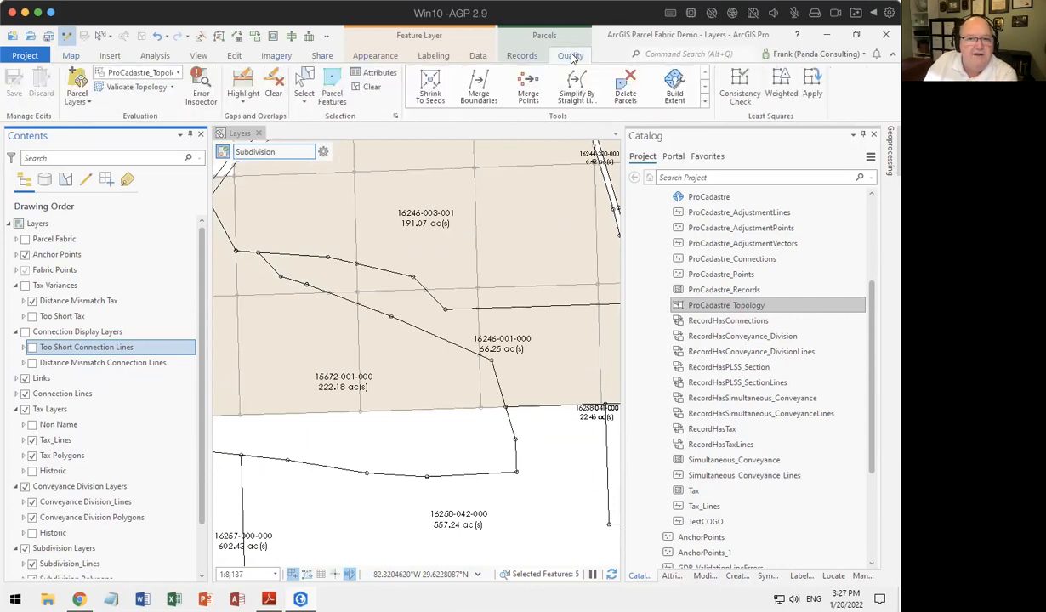
click(244, 102)
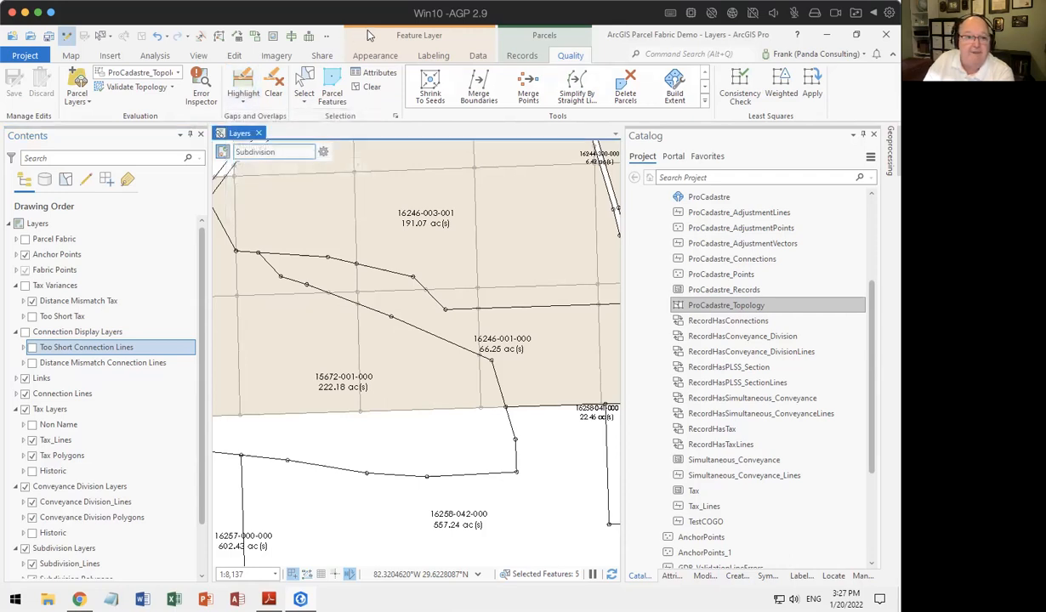
click(241, 87)
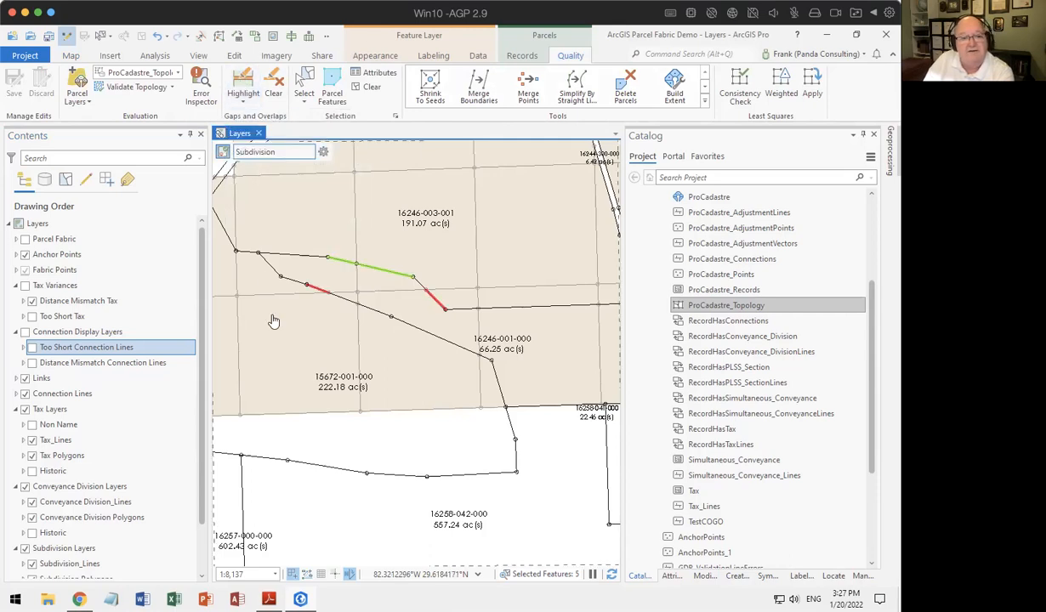
scroll(499, 294, down, 2)
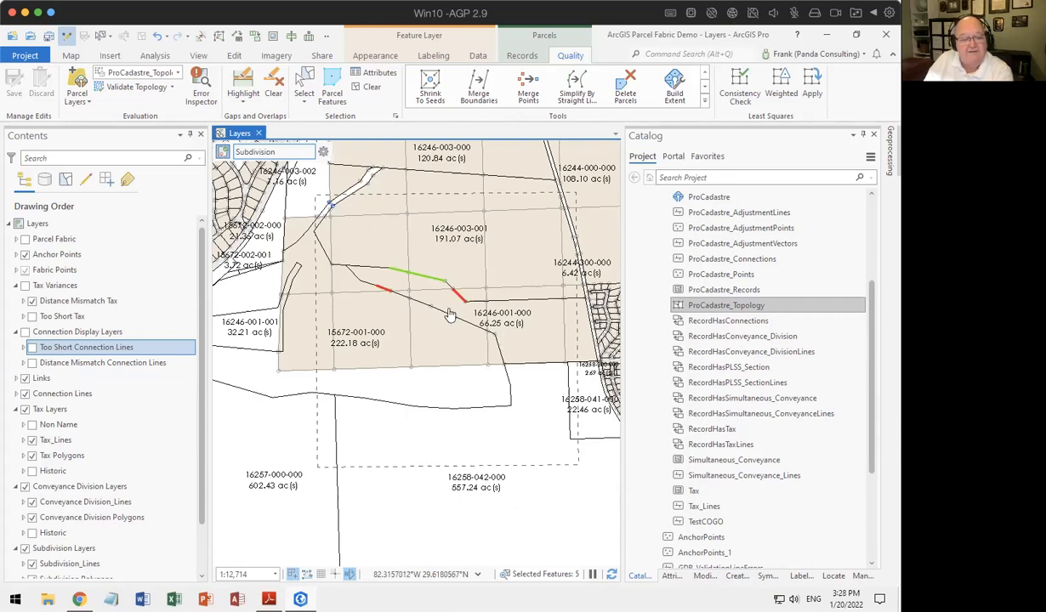
scroll(434, 308, up, 1)
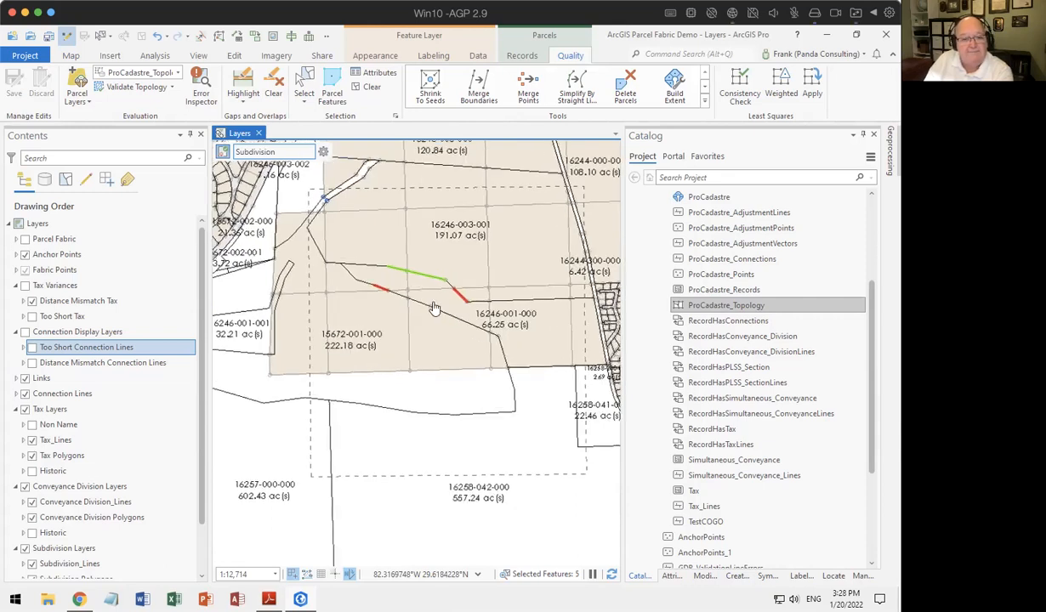
click(243, 101)
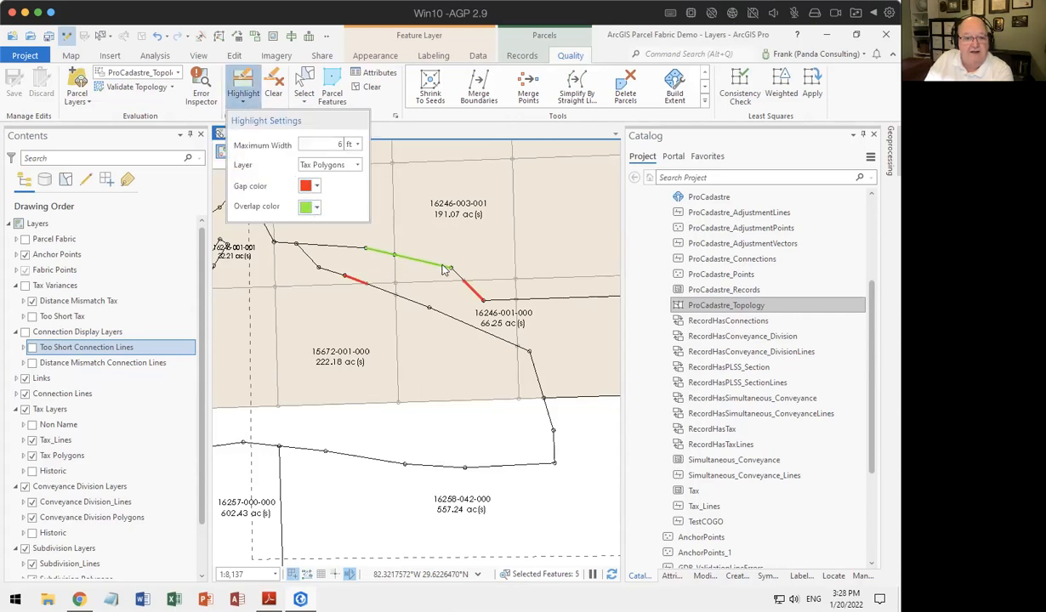
click(375, 55)
scroll(459, 280, up, 2)
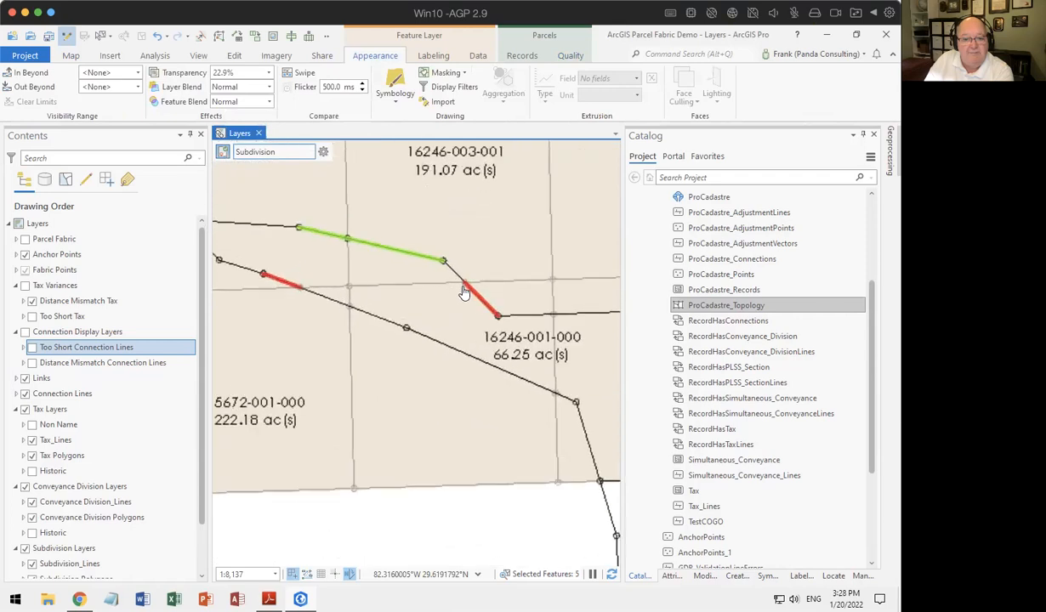
scroll(464, 294, up, 5)
scroll(460, 255, up, 7)
scroll(430, 225, up, 4)
scroll(427, 176, up, 5)
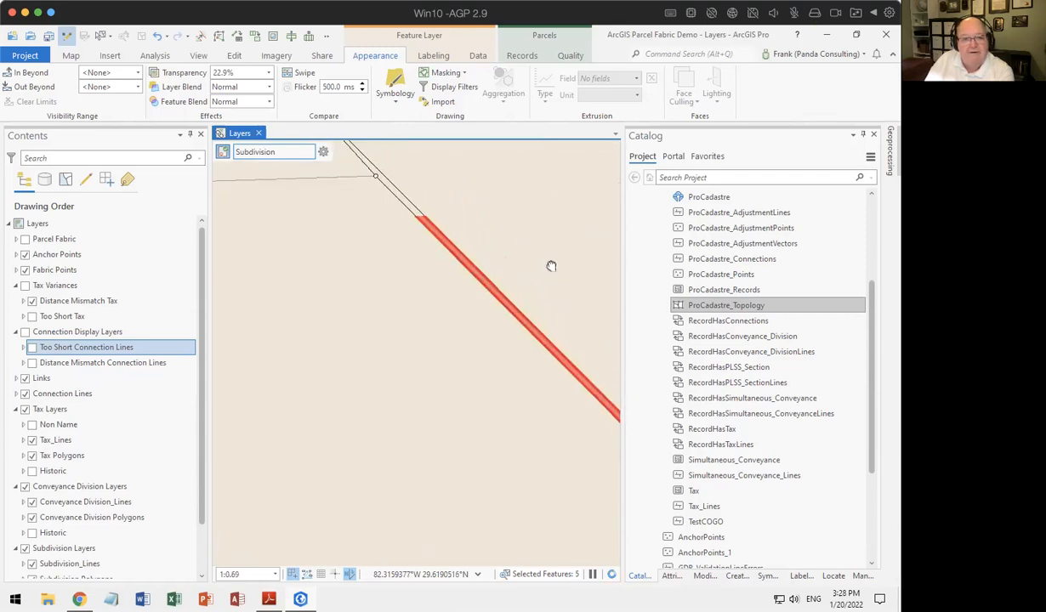
scroll(432, 234, up, 3)
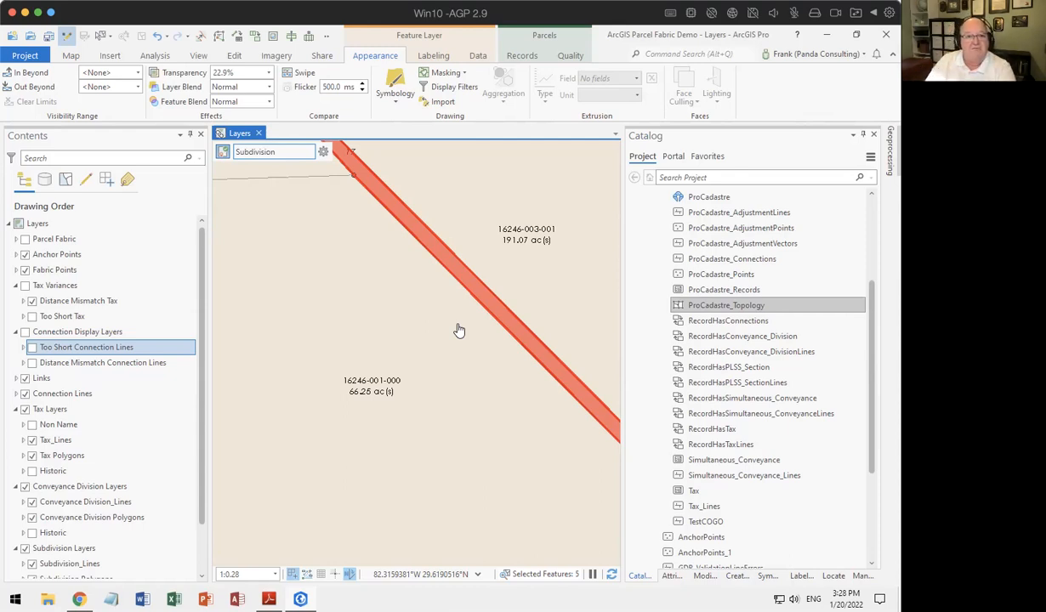
- Trace the red gap between the two tax parcels along its length and compare it with the neighbouring green overlap
scroll(482, 357, down, 3)
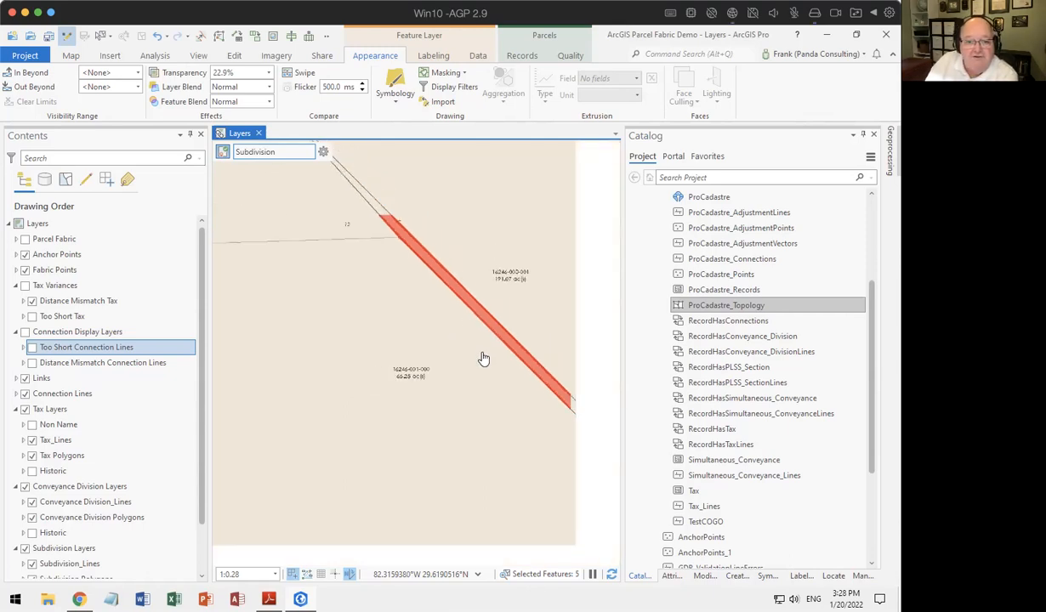
drag(467, 400, 375, 321)
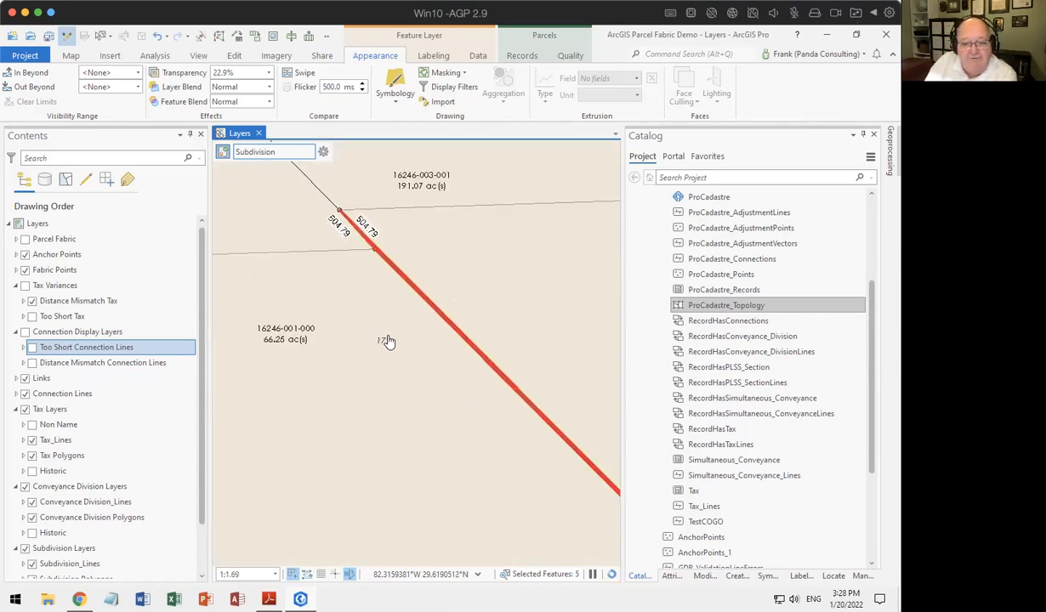
scroll(390, 341, down, 1)
scroll(389, 342, down, 3)
drag(388, 389, 345, 328)
scroll(365, 331, down, 2)
drag(397, 418, 339, 316)
scroll(372, 362, down, 3)
scroll(374, 366, down, 1)
scroll(387, 406, down, 4)
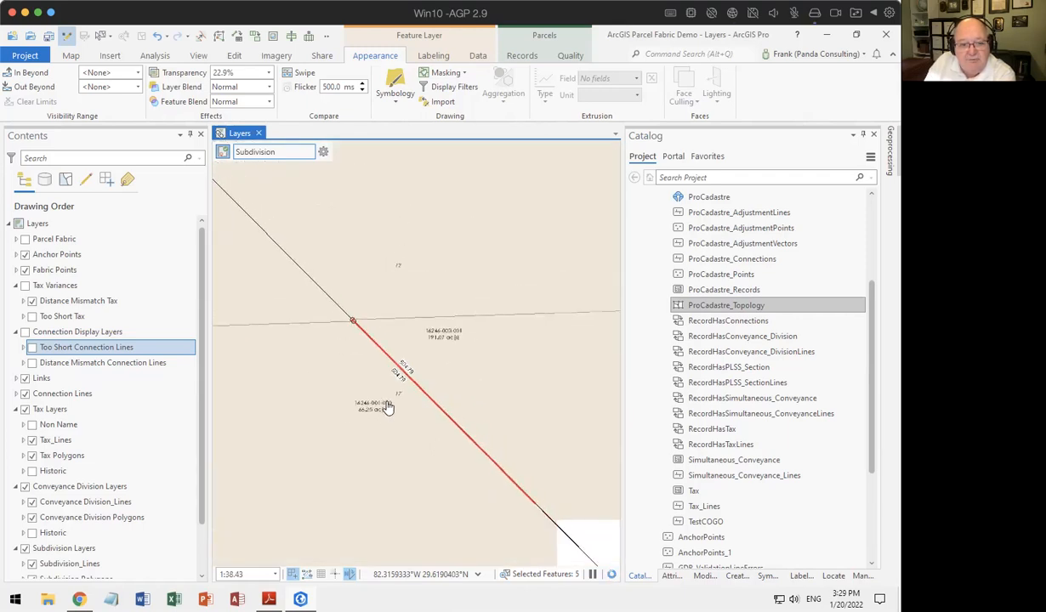
drag(396, 420, 339, 310)
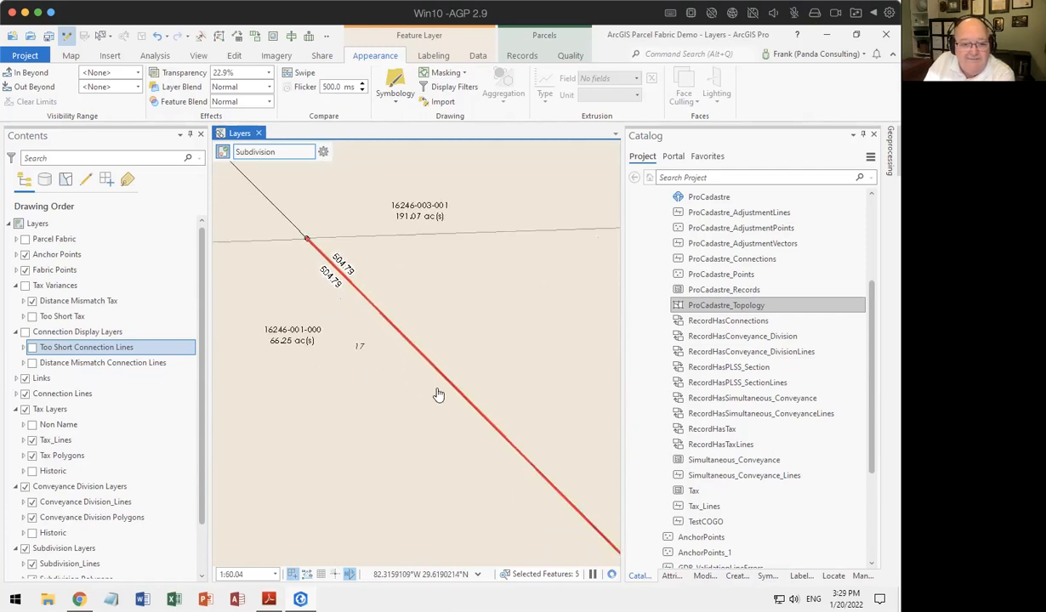
scroll(515, 470, down, 2)
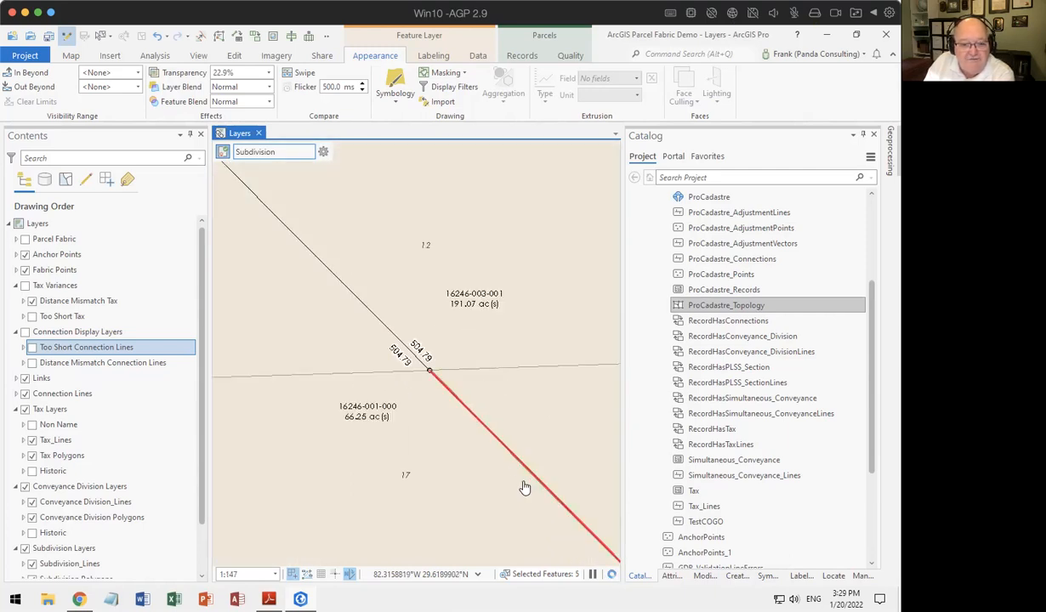
drag(525, 485, 478, 338)
scroll(376, 222, up, 2)
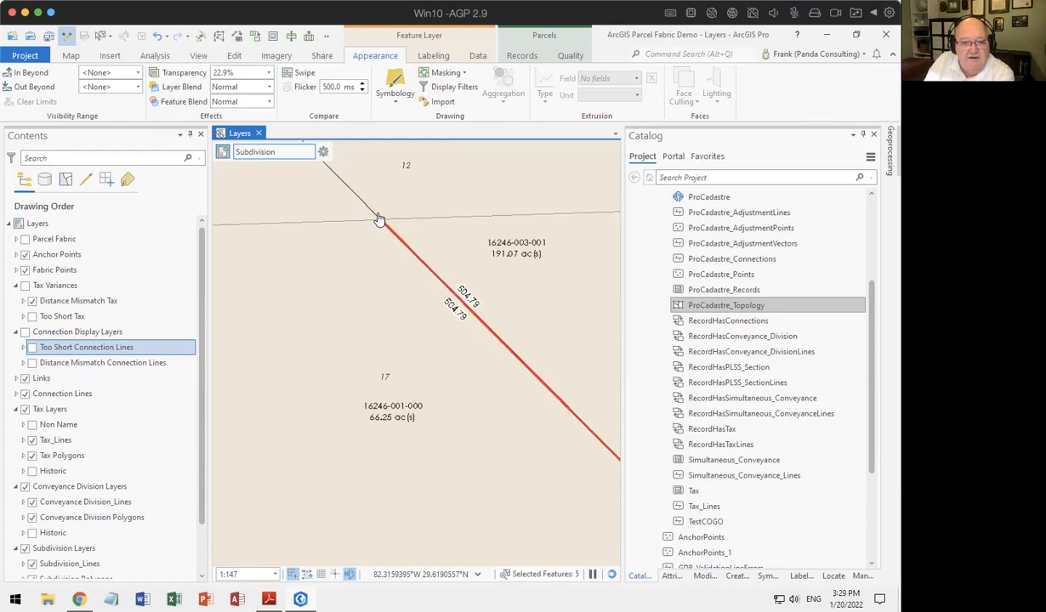
scroll(412, 243, down, 1)
drag(517, 265, 371, 334)
scroll(437, 338, down, 4)
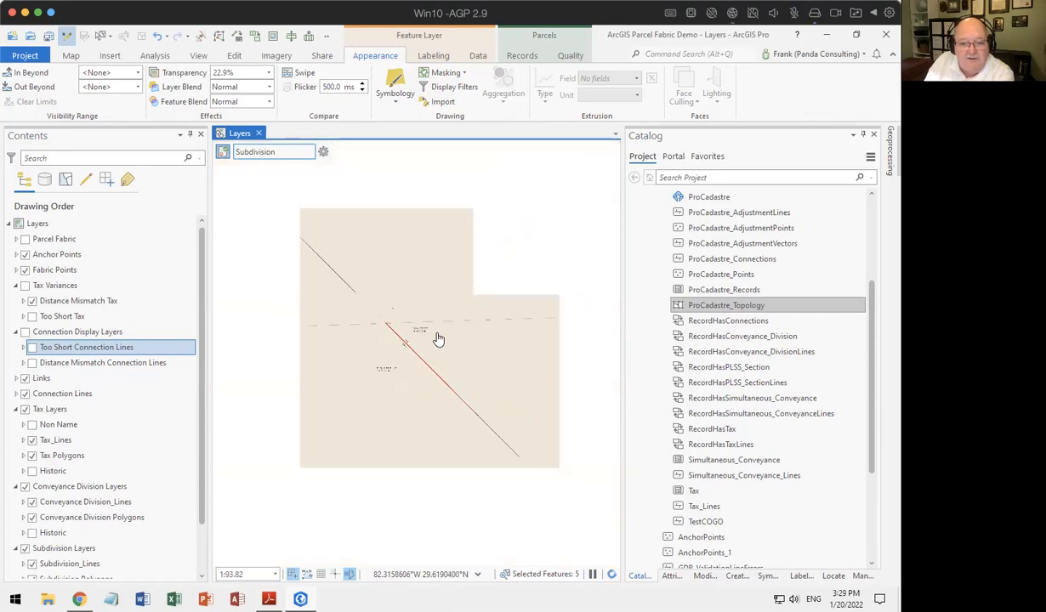
scroll(441, 342, down, 5)
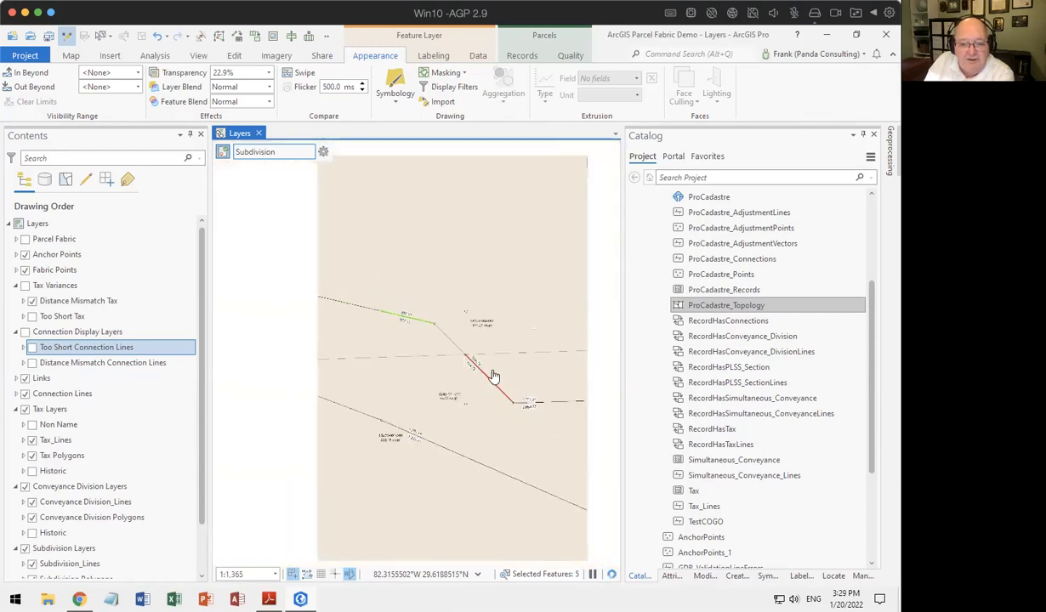
drag(508, 385, 468, 346)
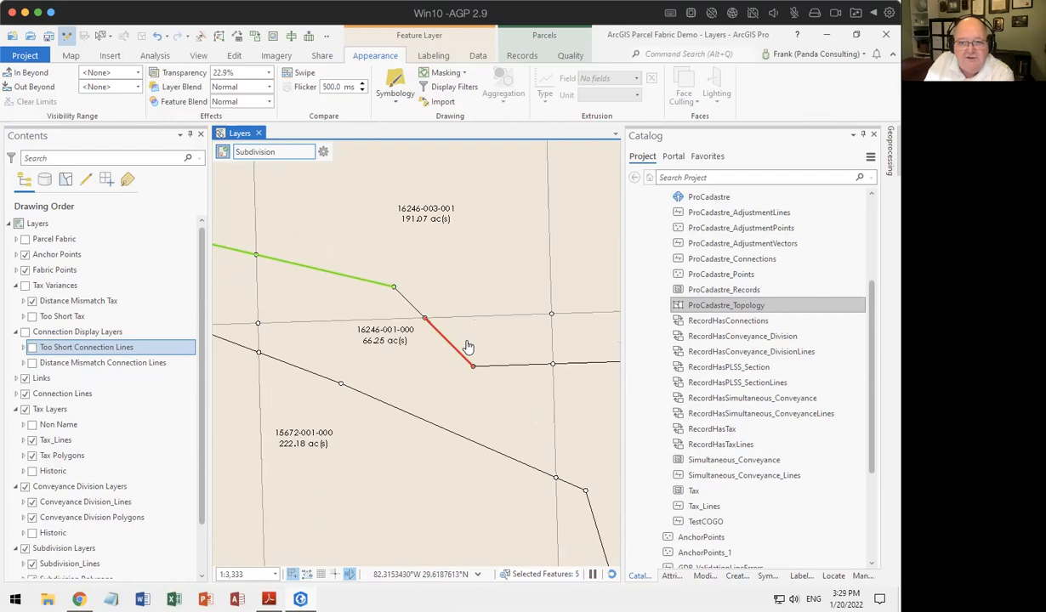
- Open the Align Features tool from the complete set of modify tools and set its alignment tolerance to 5 ft
click(578, 57)
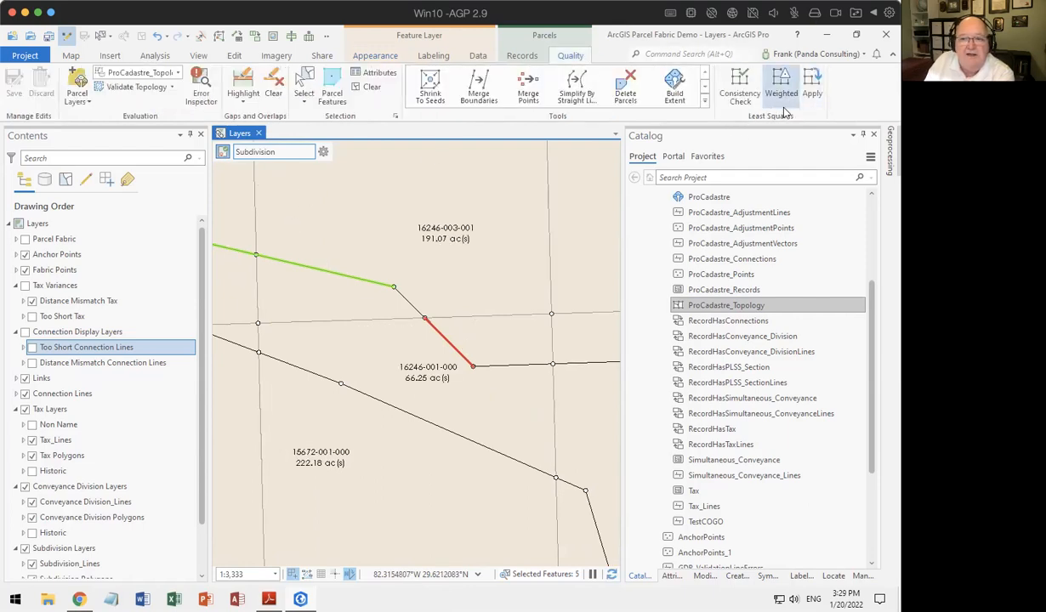
click(704, 100)
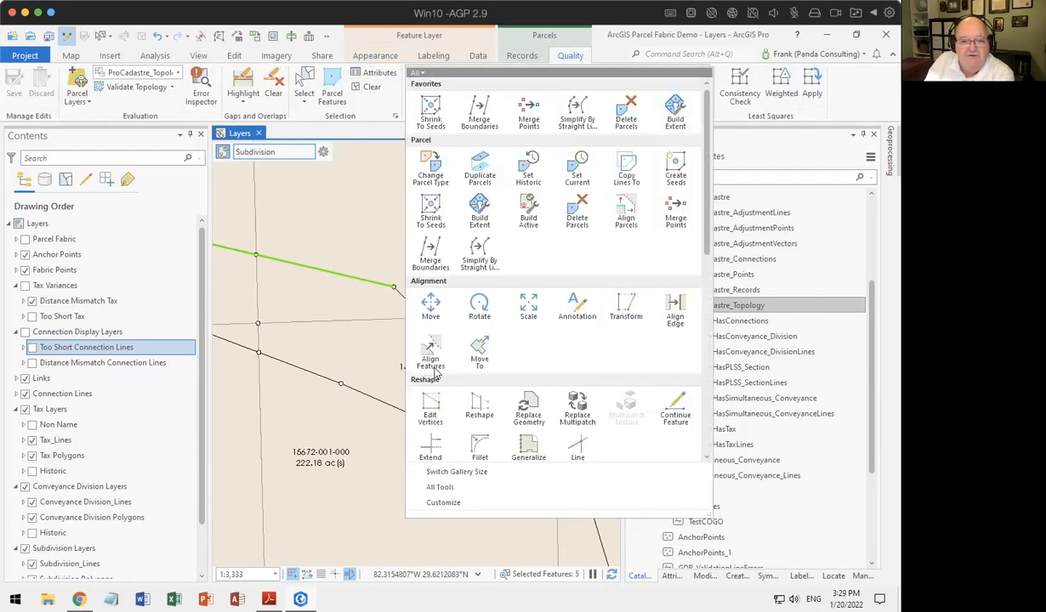
click(439, 486)
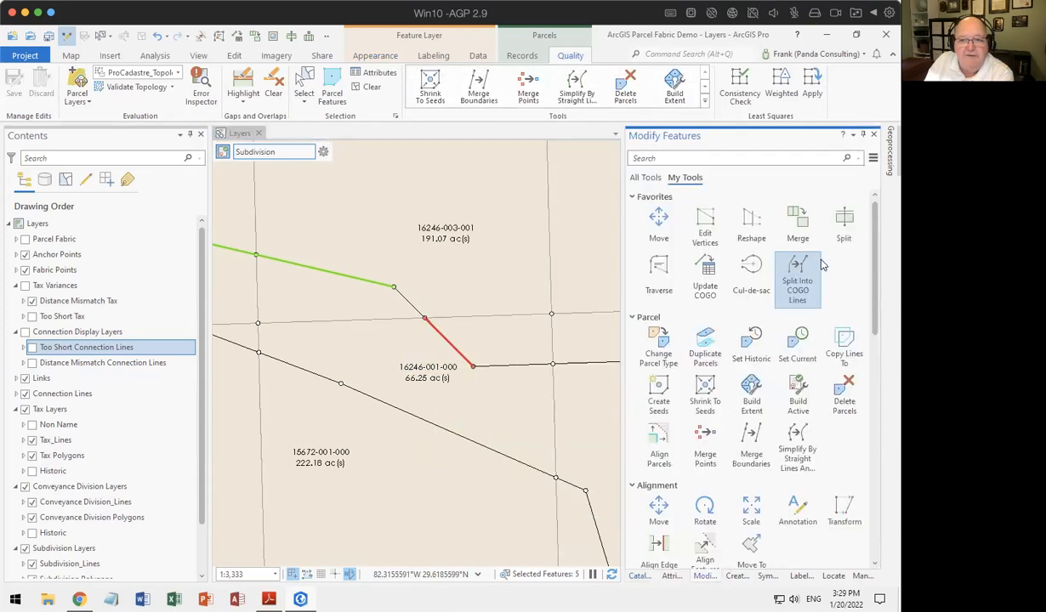
click(860, 255)
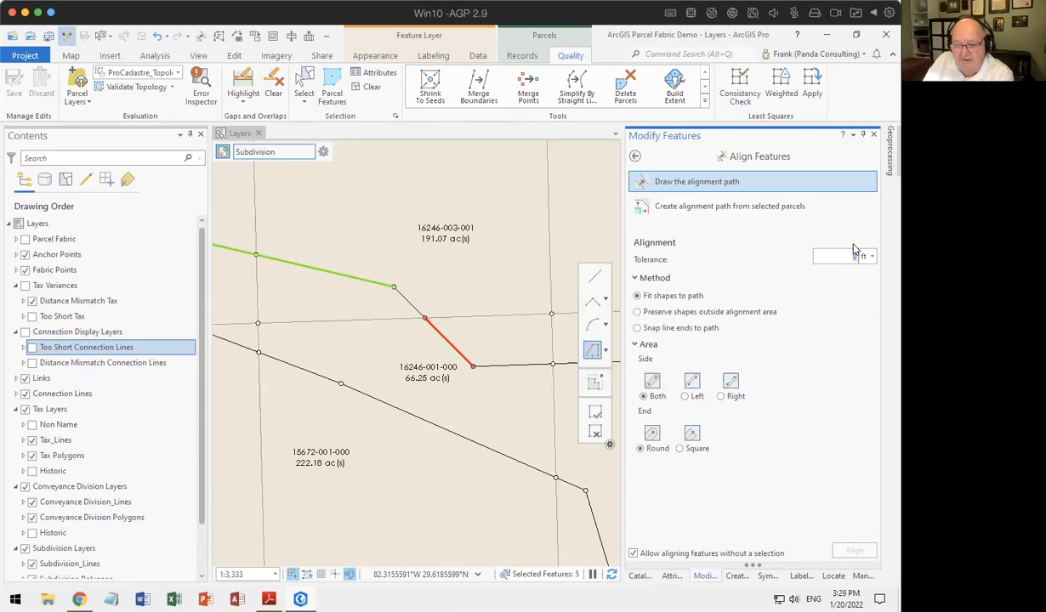
- Draw a straight alignment path from the fabric point east of the gap to the fabric point at the gap's northwest end
click(594, 276)
click(551, 313)
scroll(423, 320, up, 4)
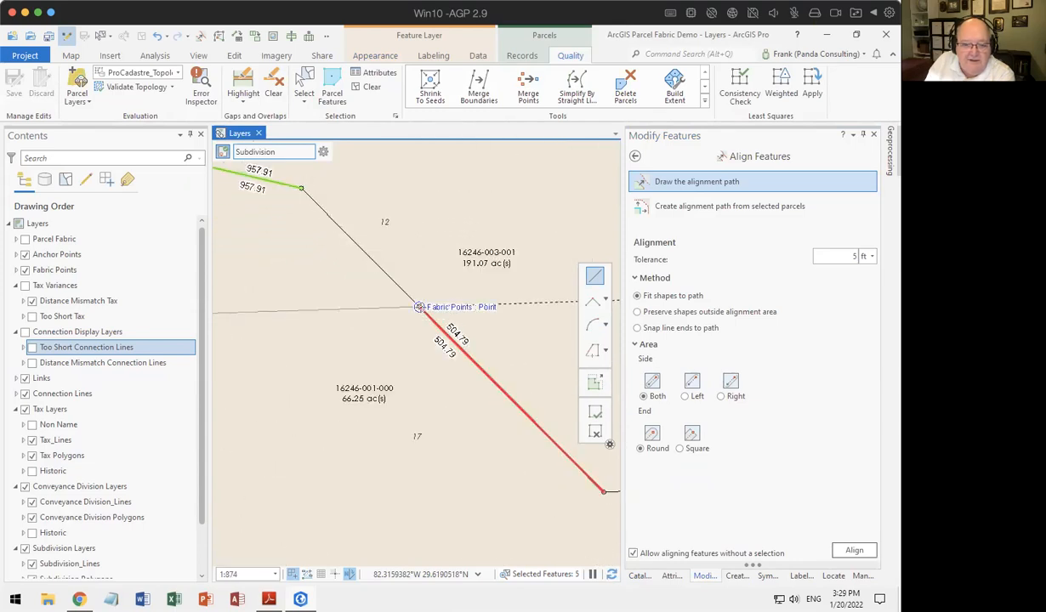
double_click(417, 306)
drag(474, 417, 367, 291)
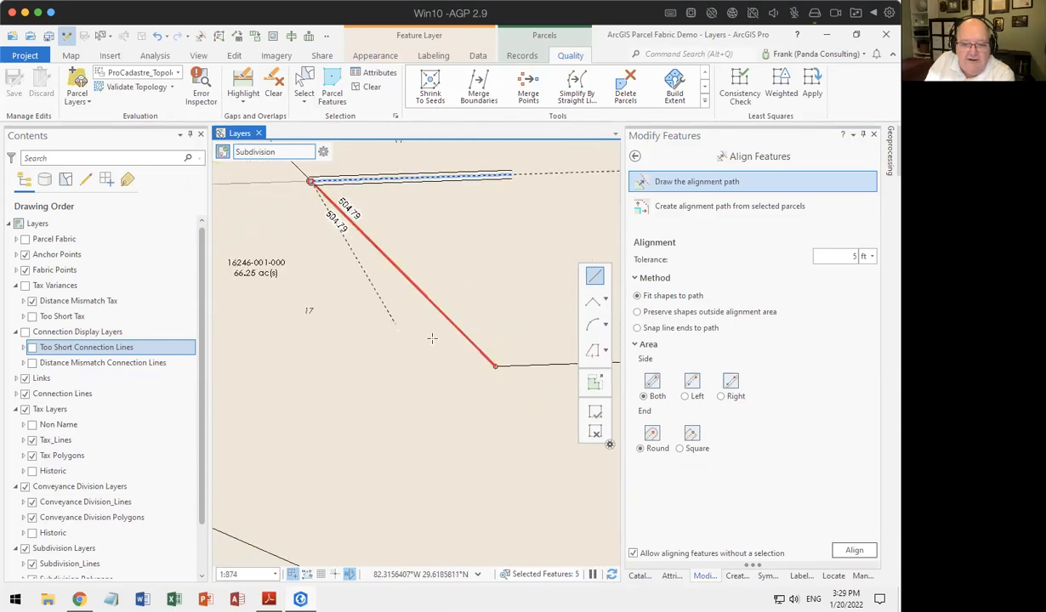
click(495, 367)
scroll(358, 386, down, 2)
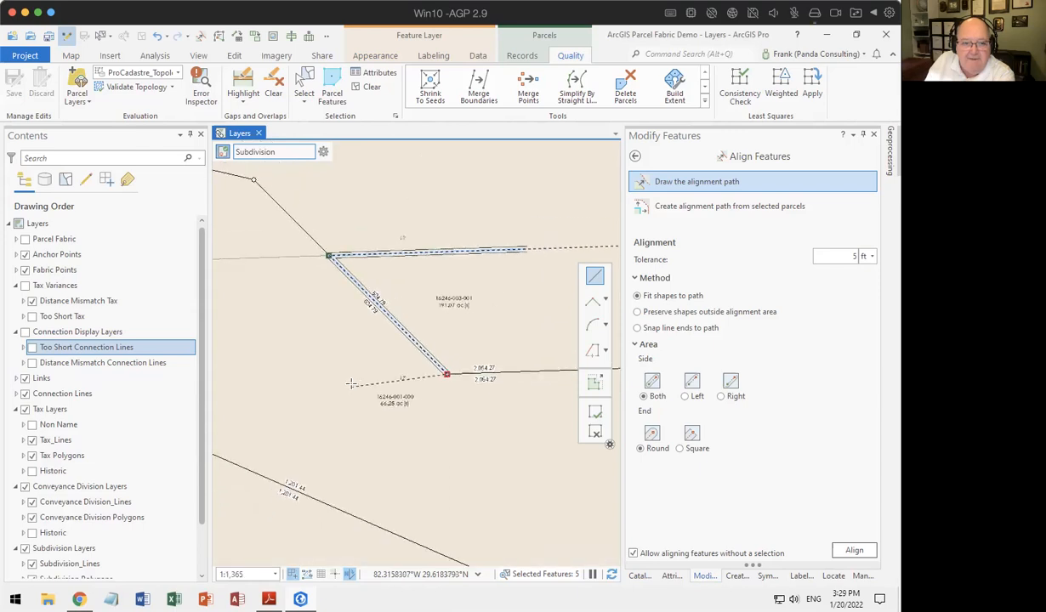
mouse_move(340, 376)
mouse_down()
mouse_move(396, 403)
mouse_move(337, 388)
mouse_up()
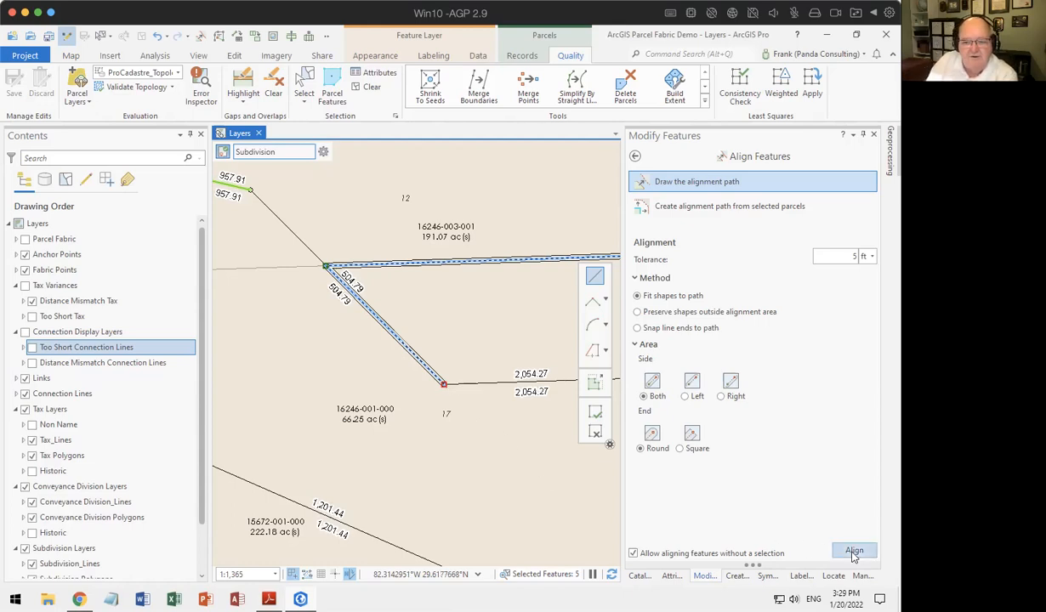
- Switch to No Topology and align features along a path from the eastern quarter-line point through both ends of the red 504.79 line
click(177, 73)
click(132, 87)
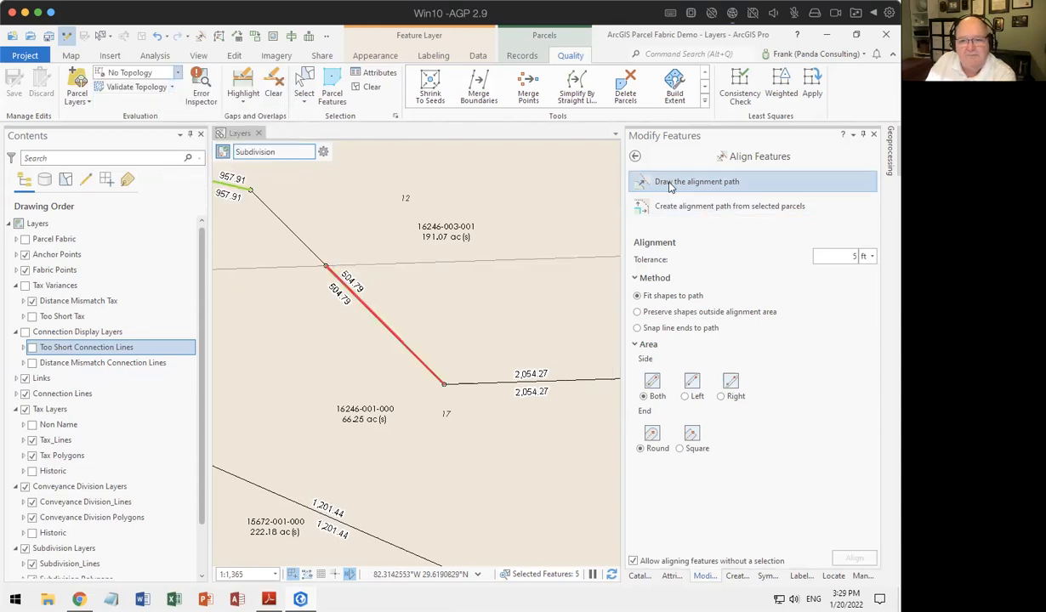
click(736, 186)
drag(544, 295, 464, 287)
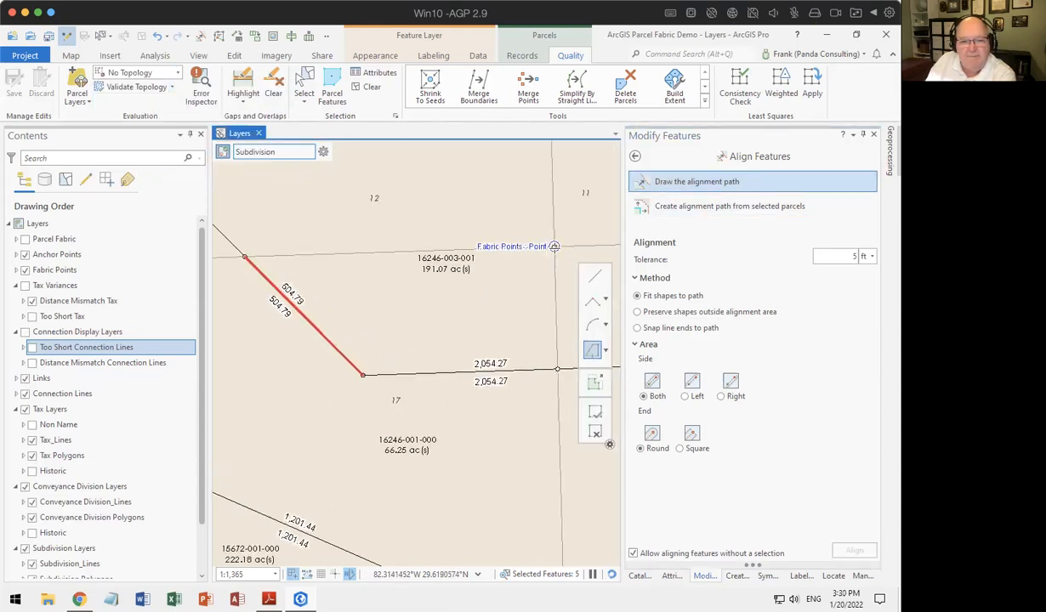
click(594, 275)
click(554, 246)
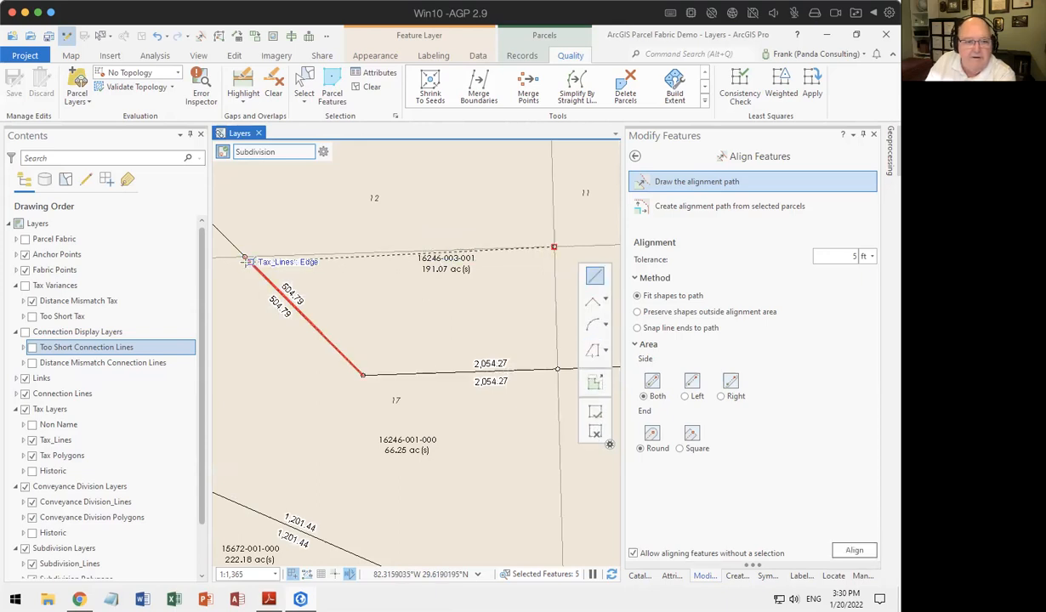
click(244, 256)
double_click(362, 375)
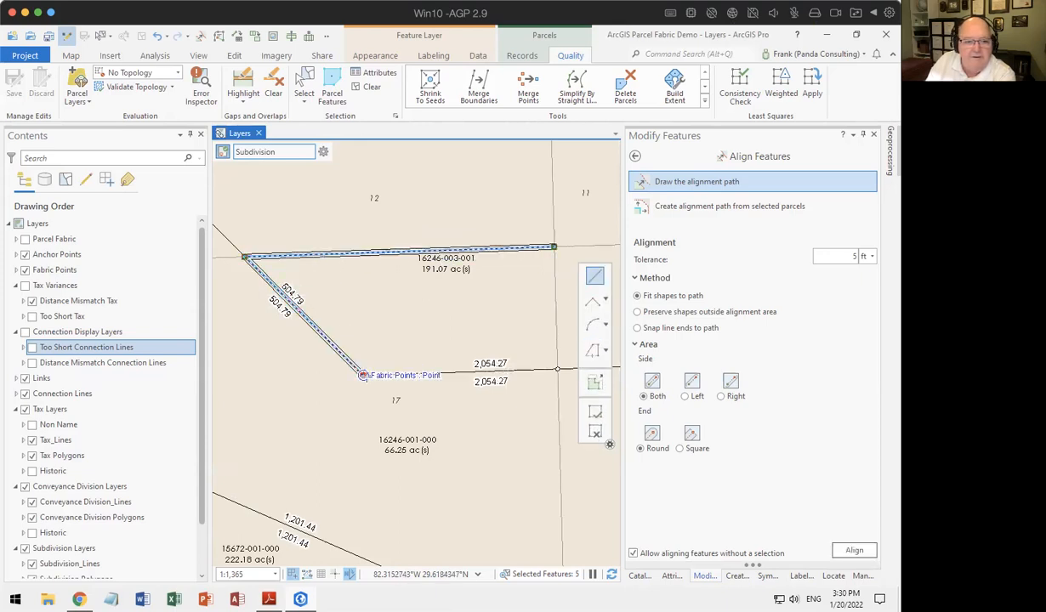
click(859, 550)
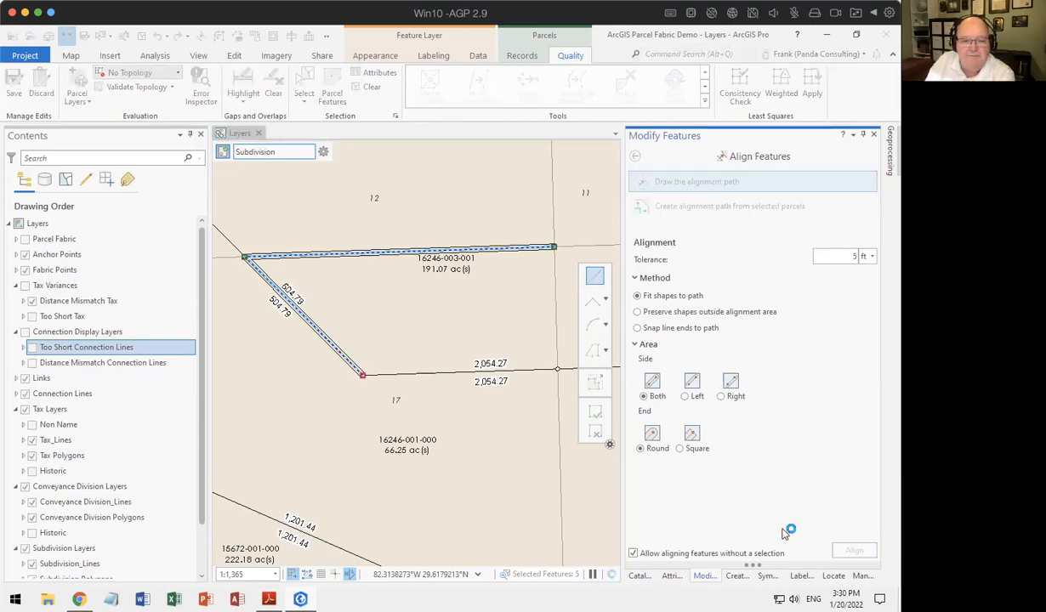
- Refresh the gap and overlap highlighting and examine the green 957.91 boundary where the north-south conveyance division lines meet it
scroll(478, 392, down, 4)
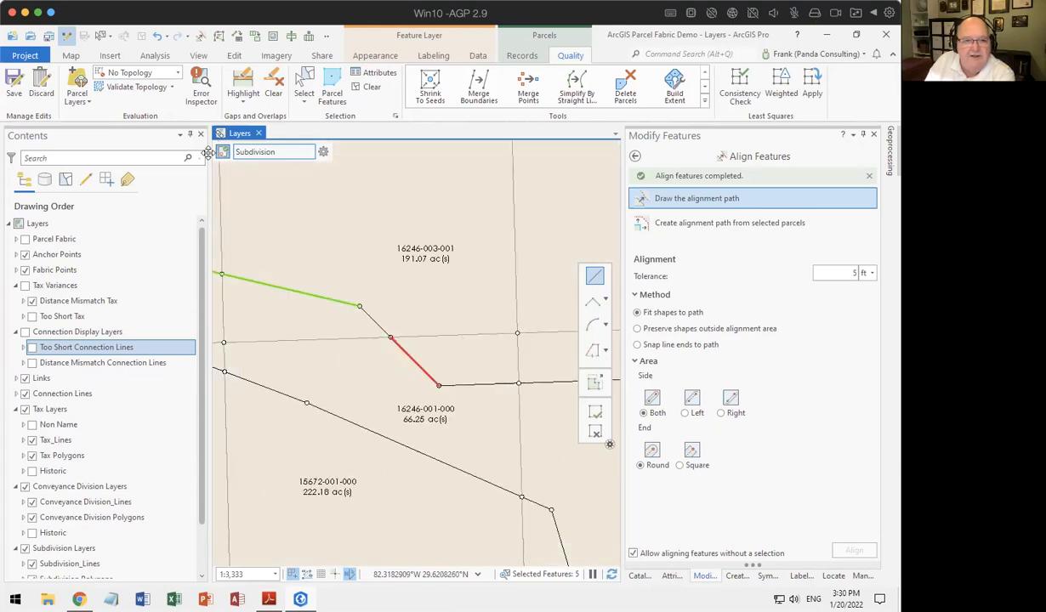
click(243, 90)
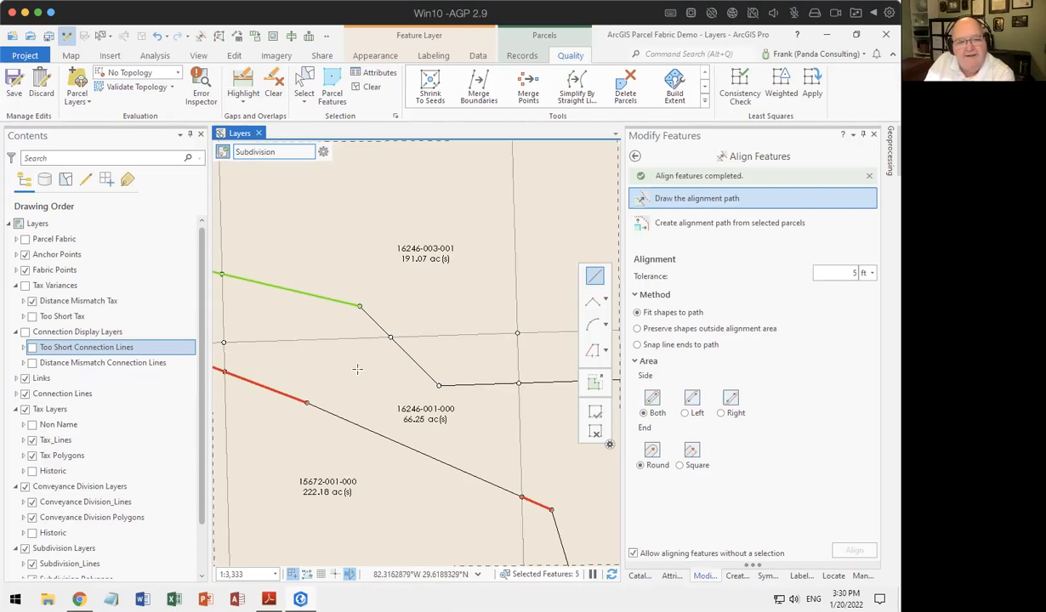
drag(333, 374, 499, 483)
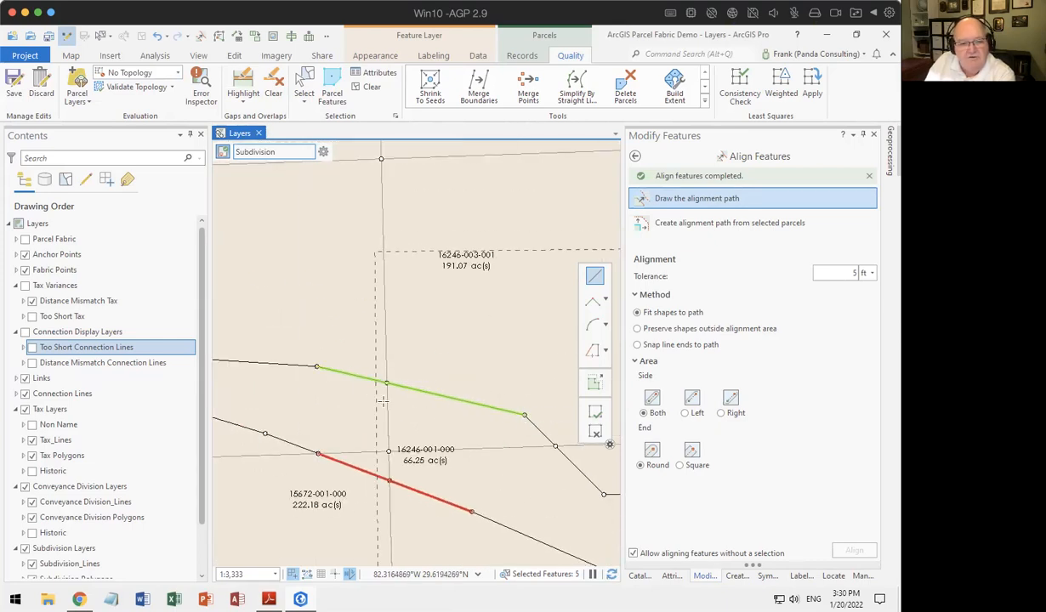
scroll(319, 367, up, 5)
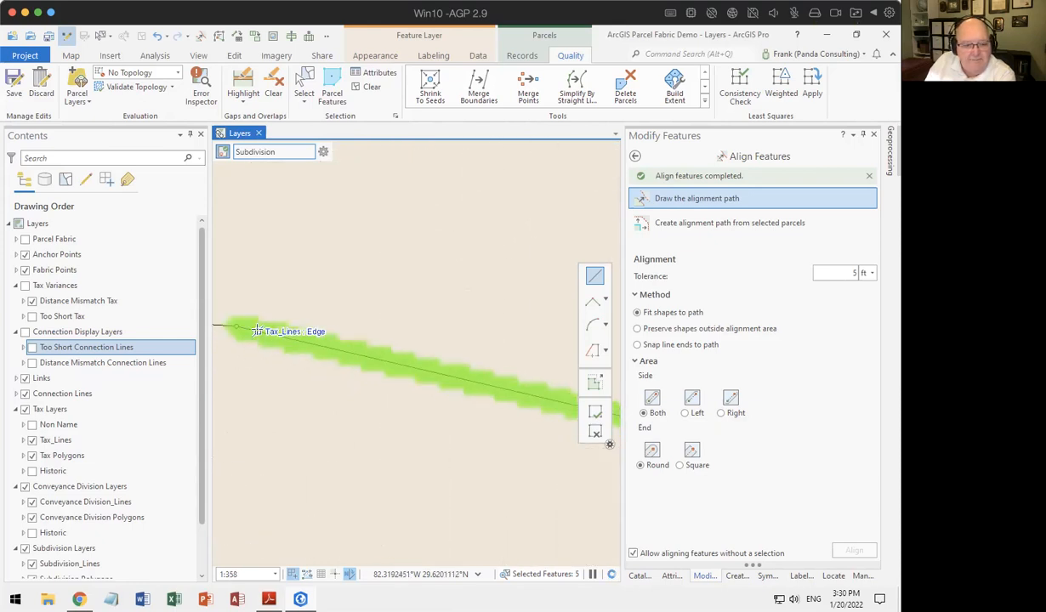
scroll(258, 328, up, 4)
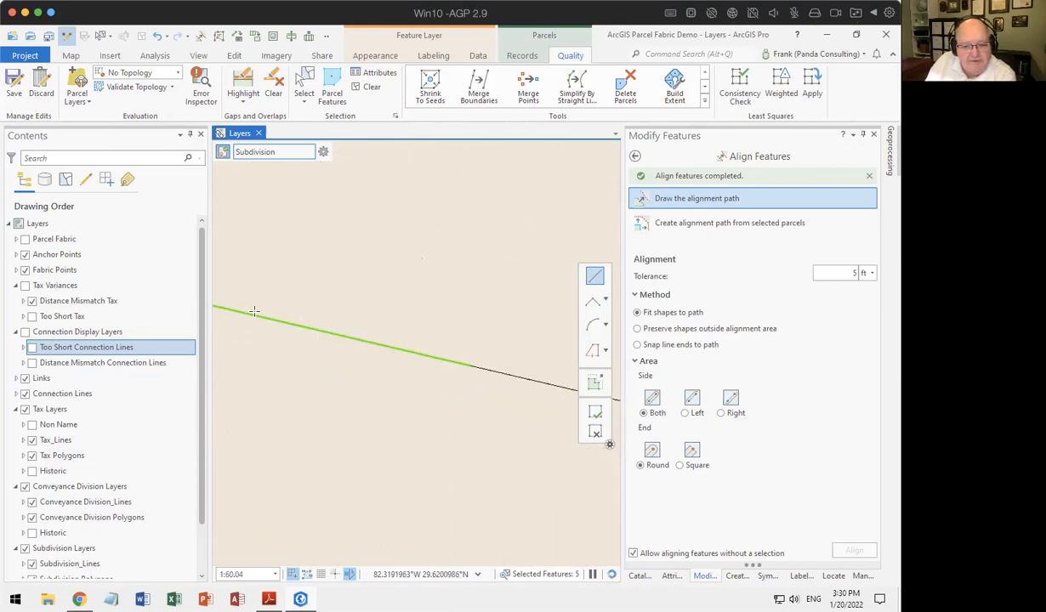
scroll(523, 367, down, 3)
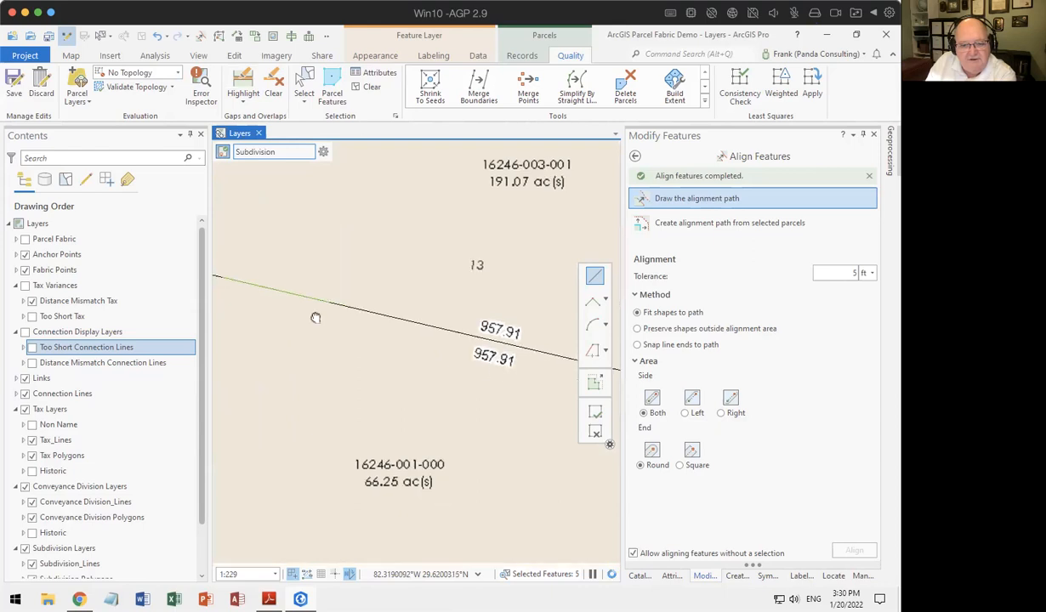
scroll(444, 328, down, 3)
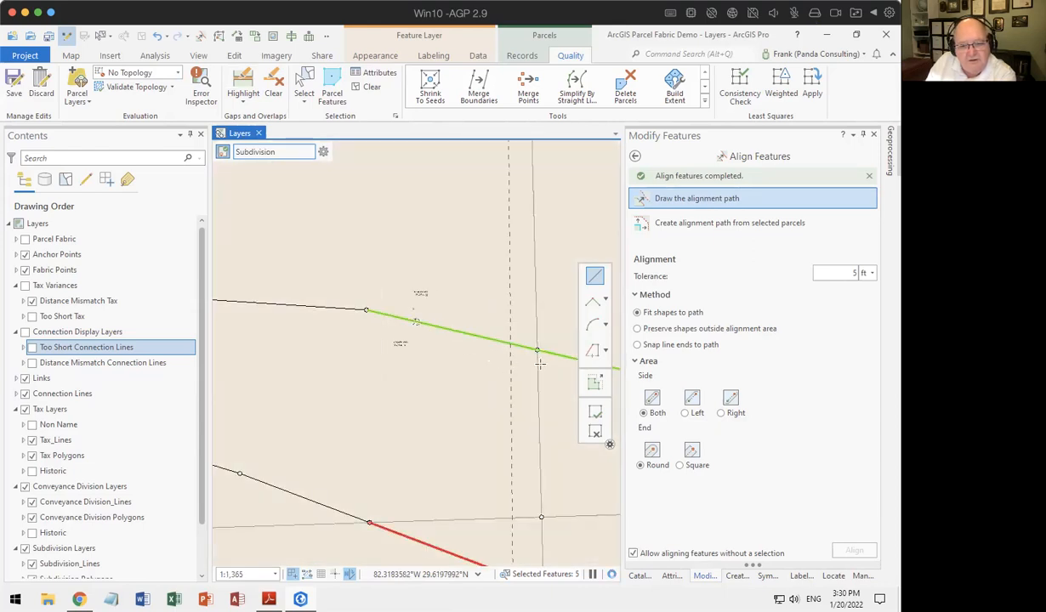
scroll(536, 351, up, 8)
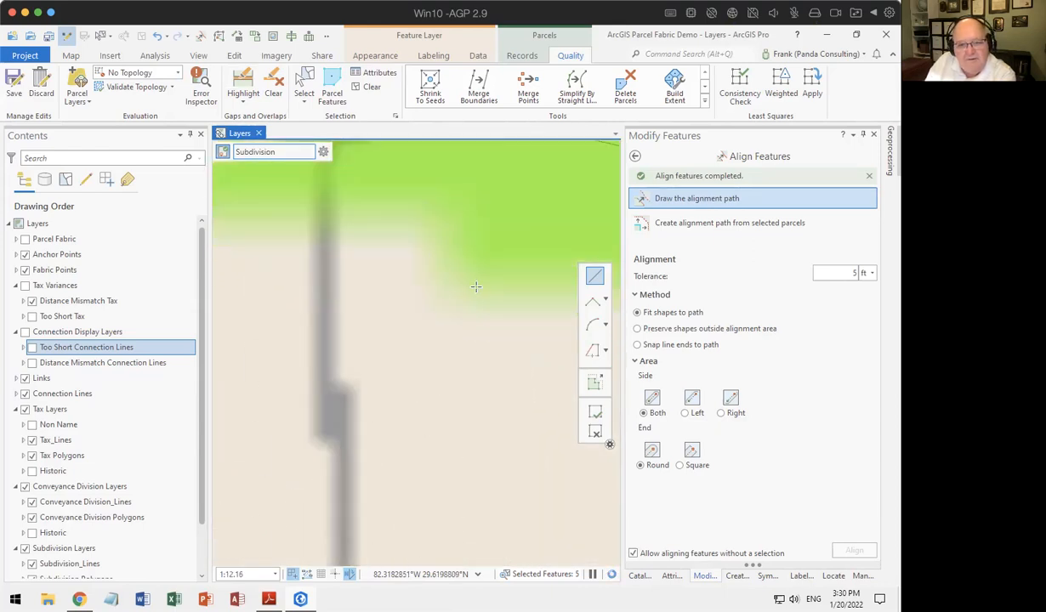
drag(367, 207, 433, 462)
scroll(397, 334, up, 2)
scroll(397, 334, up, 4)
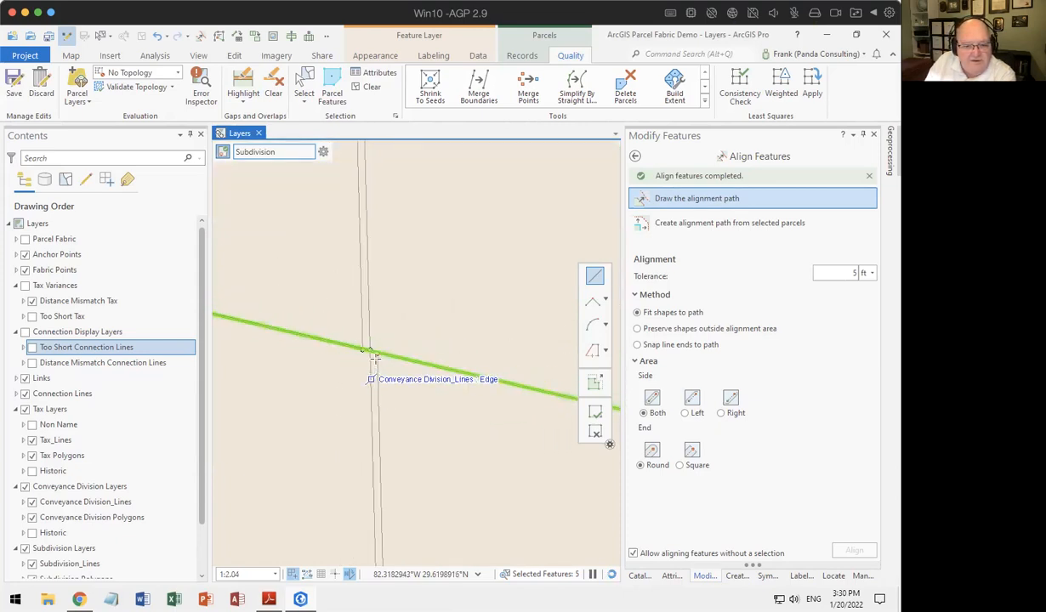
scroll(375, 357, up, 2)
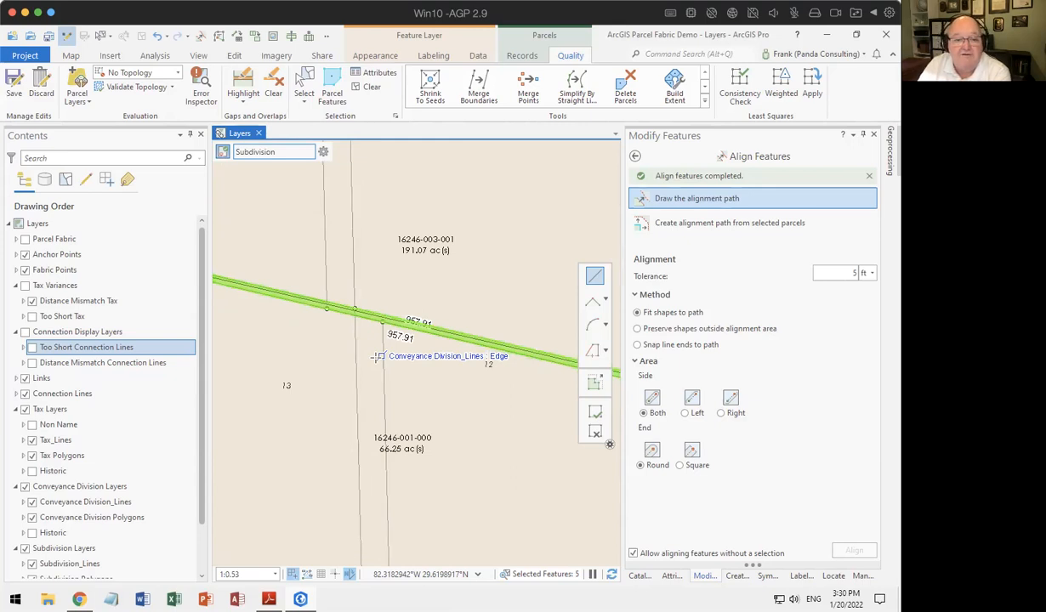
scroll(383, 355, down, 2)
scroll(391, 348, down, 5)
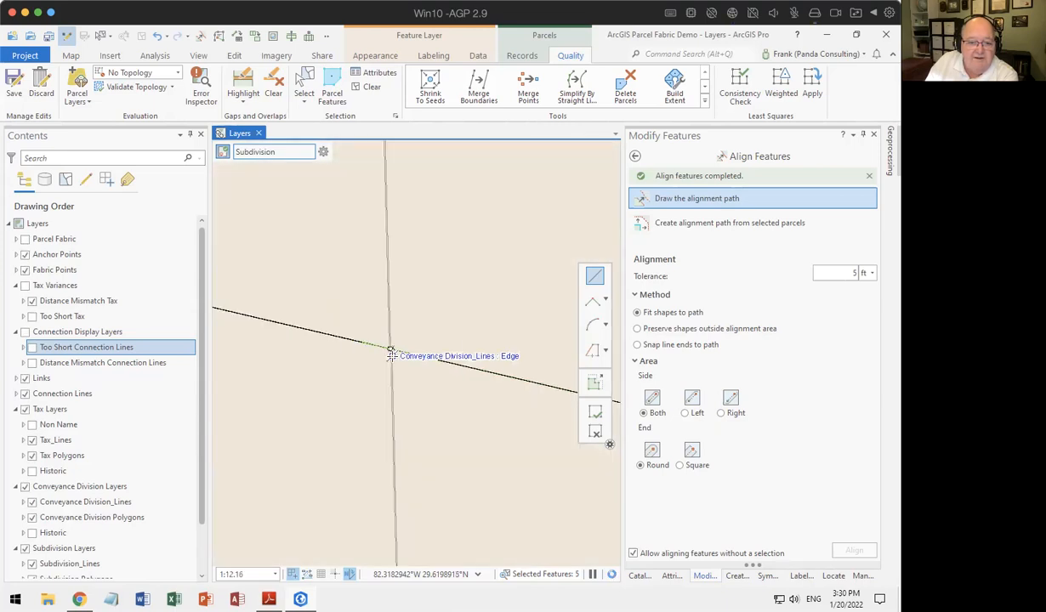
scroll(396, 367, down, 6)
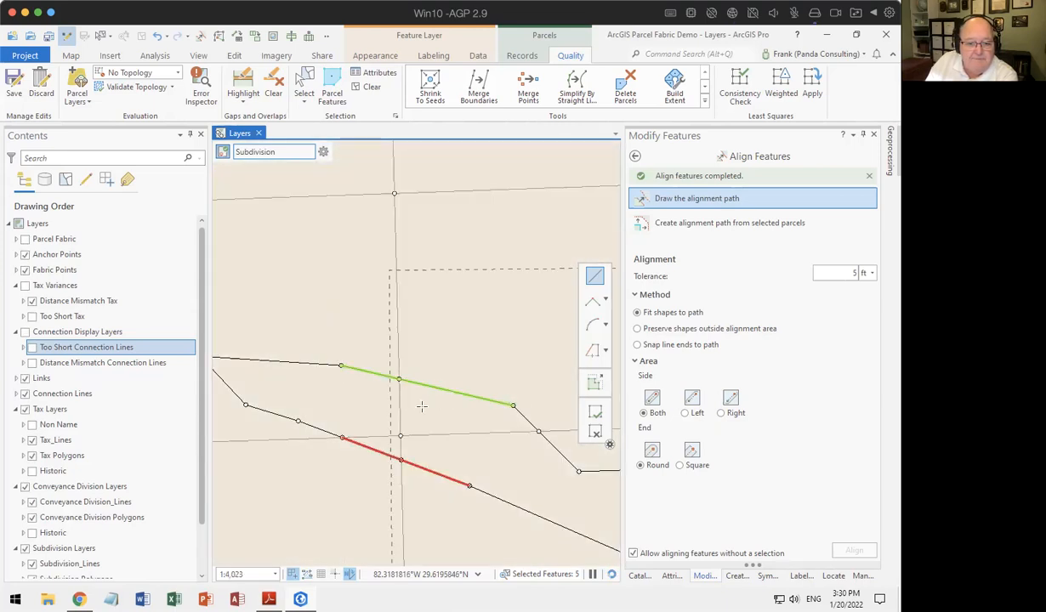
- Align features along the green 957.91 boundary through its end points and middle crossing point, and refresh the gap and overlap highlighting
click(512, 406)
click(398, 378)
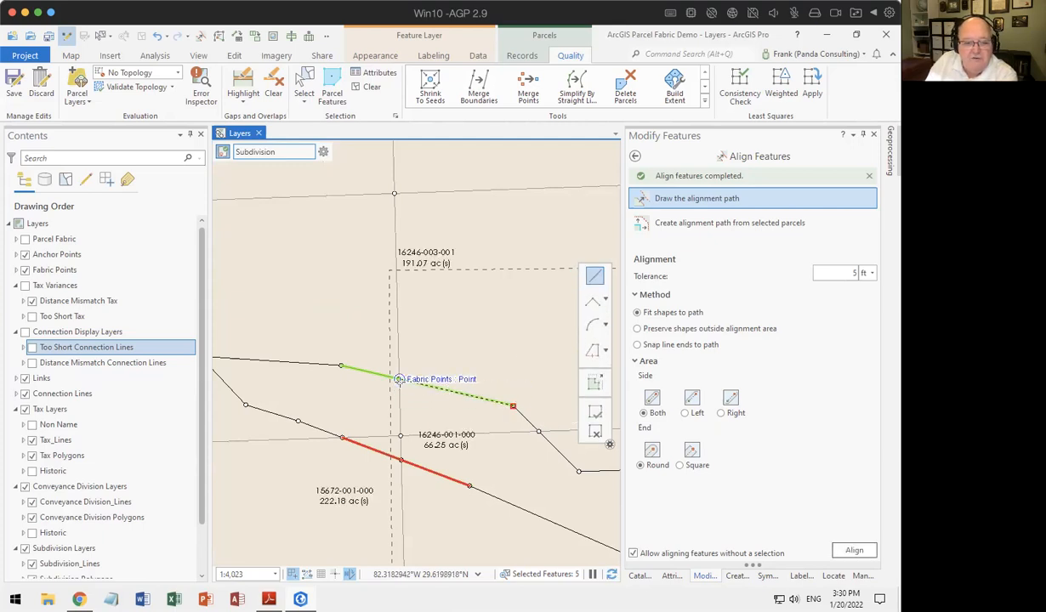
click(341, 365)
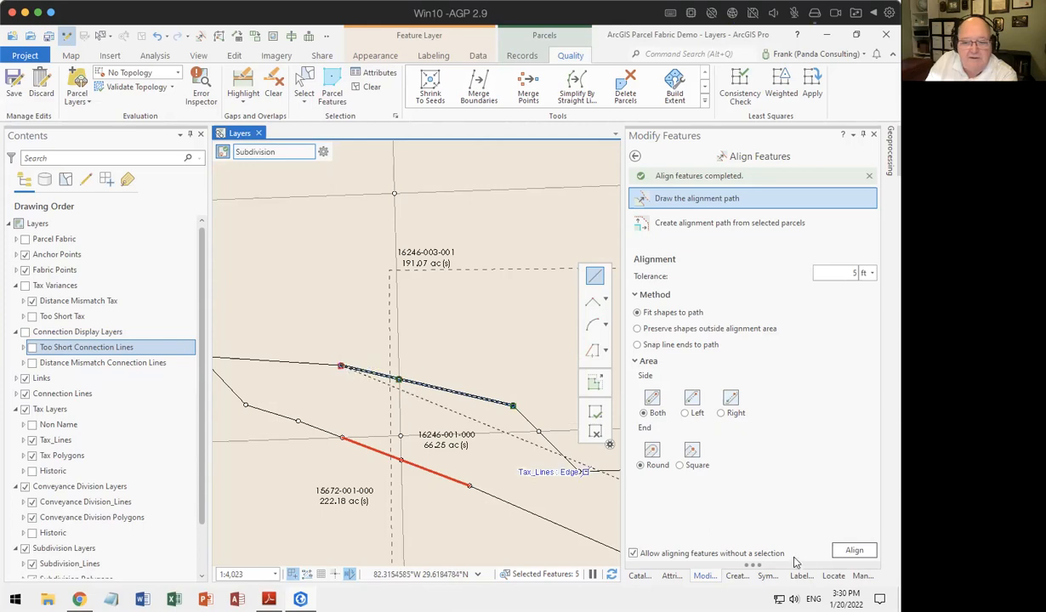
click(853, 551)
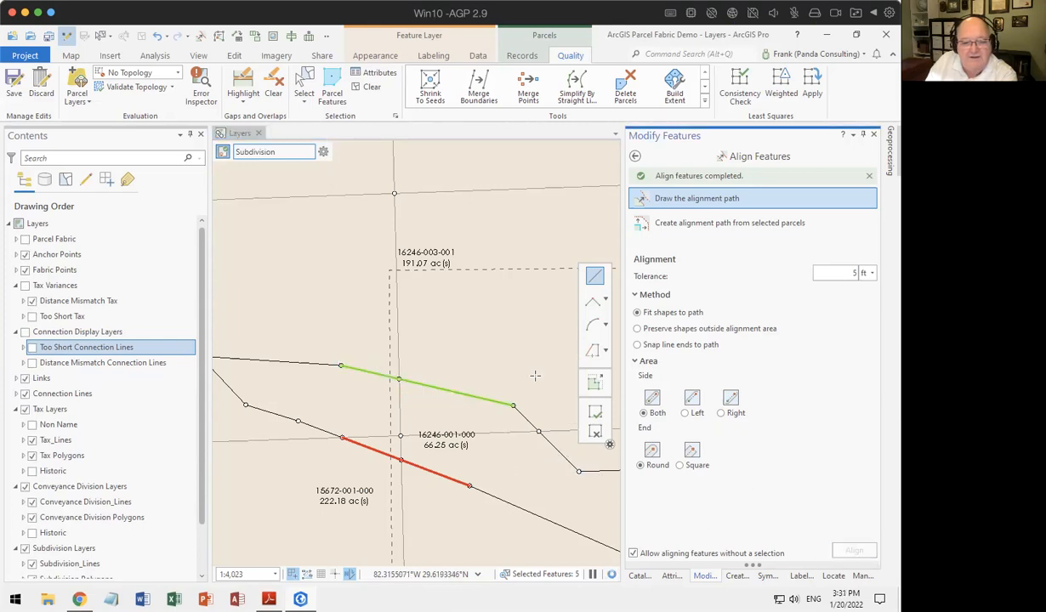
click(242, 88)
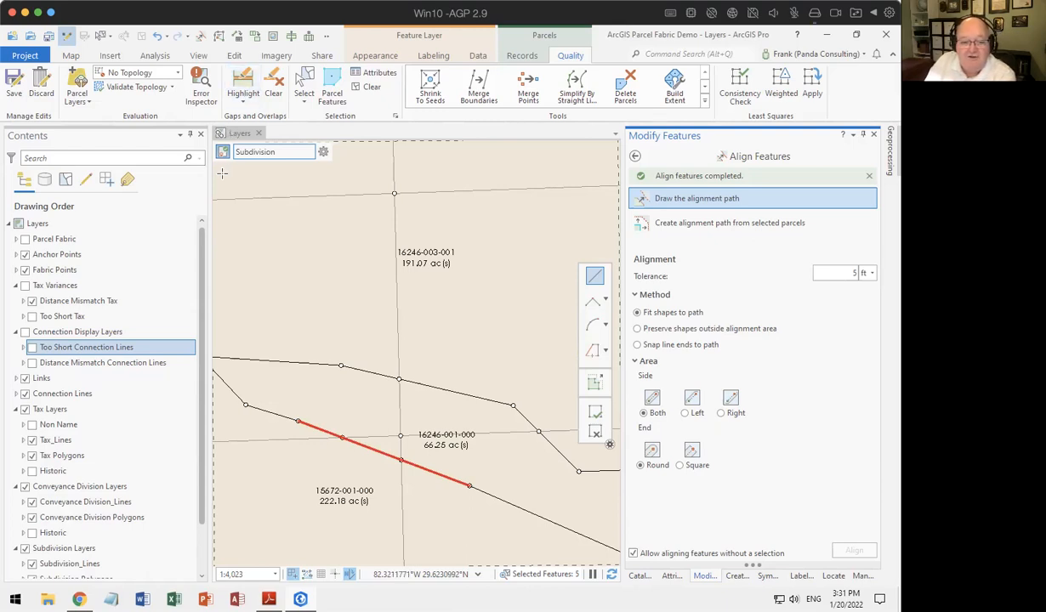
- Align features from the red boundary's eastern end to its division-line crossing and south to the next fabric point, and refresh the highlighting
drag(319, 332, 316, 218)
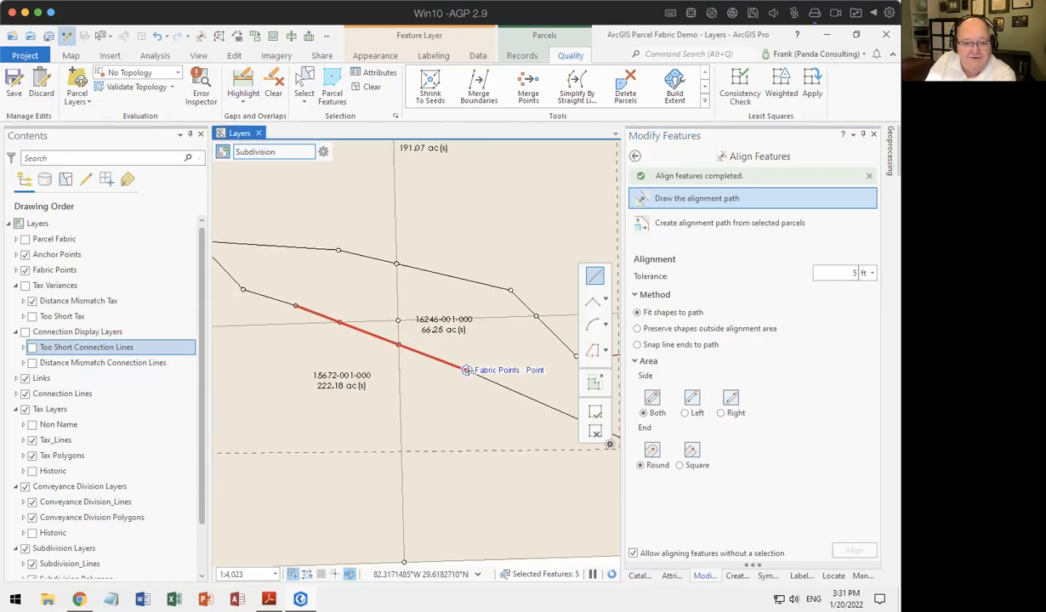
click(466, 370)
click(398, 344)
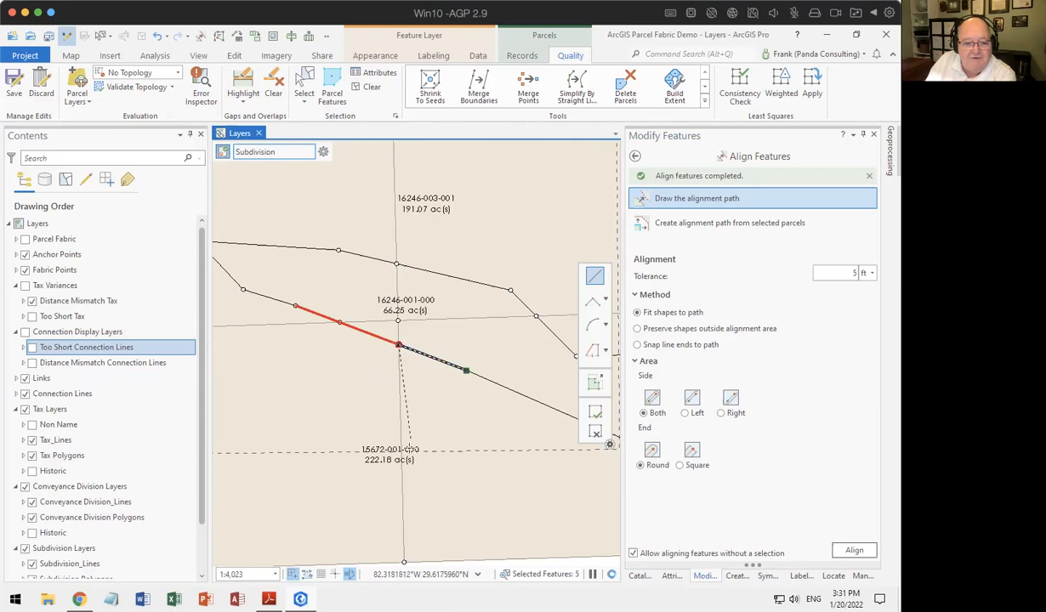
double_click(404, 561)
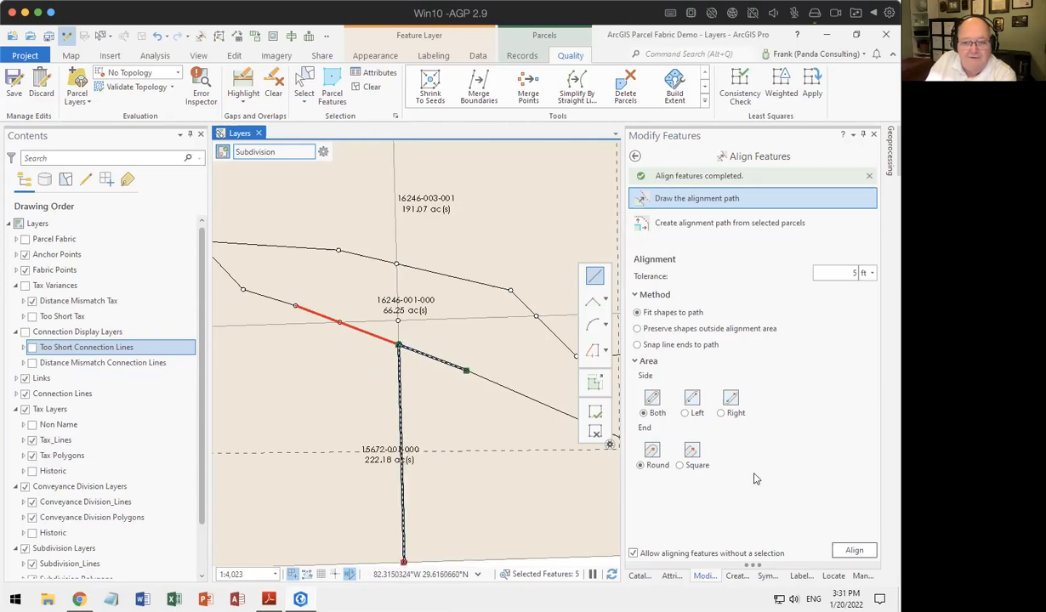
click(853, 552)
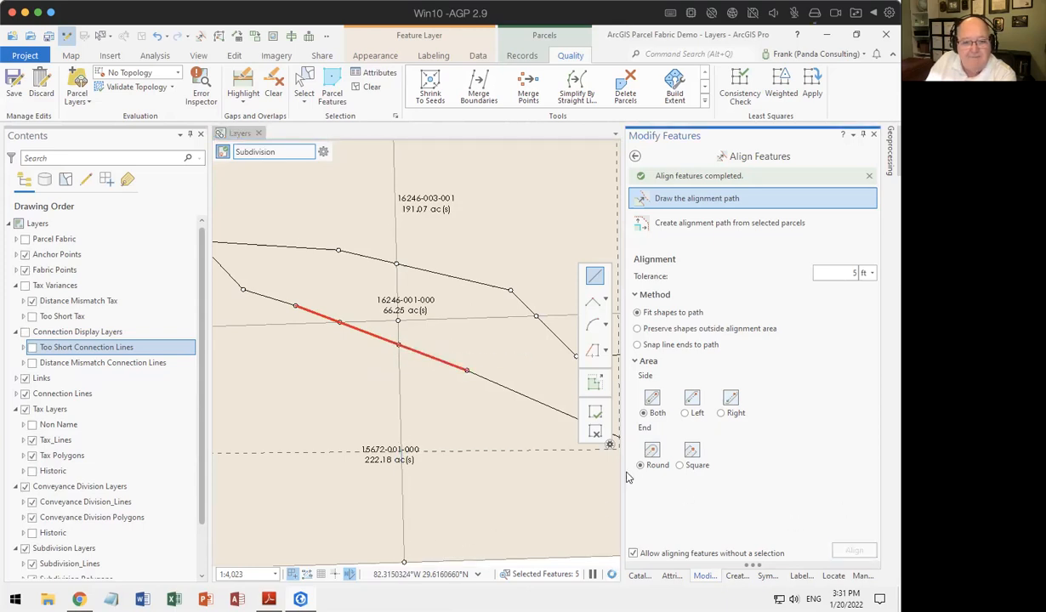
click(242, 89)
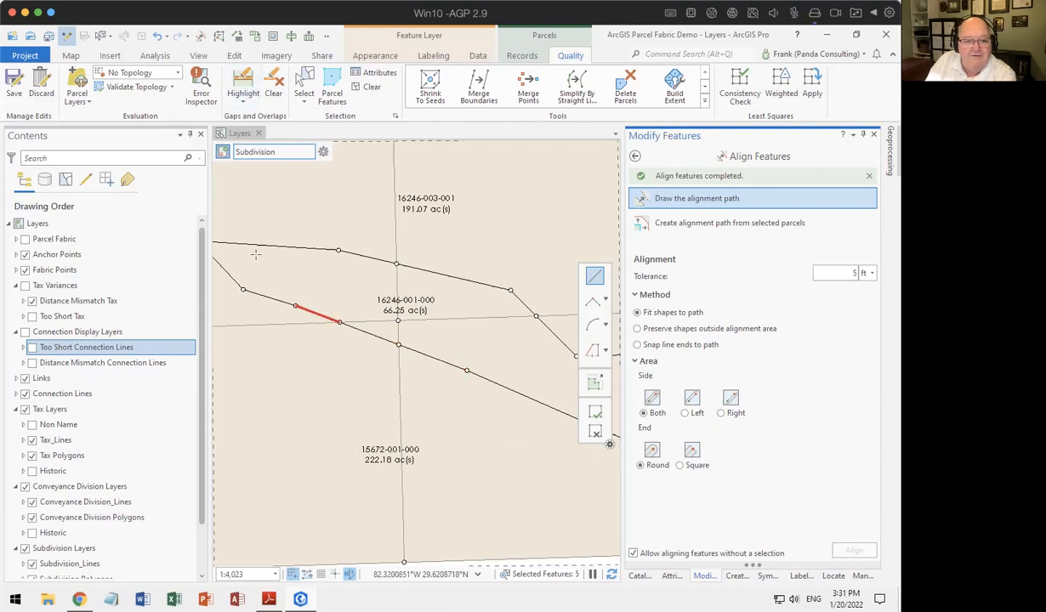
- Align features along the remaining short red boundary segment and west along the division line to the next fabric point
click(295, 305)
click(338, 323)
click(271, 325)
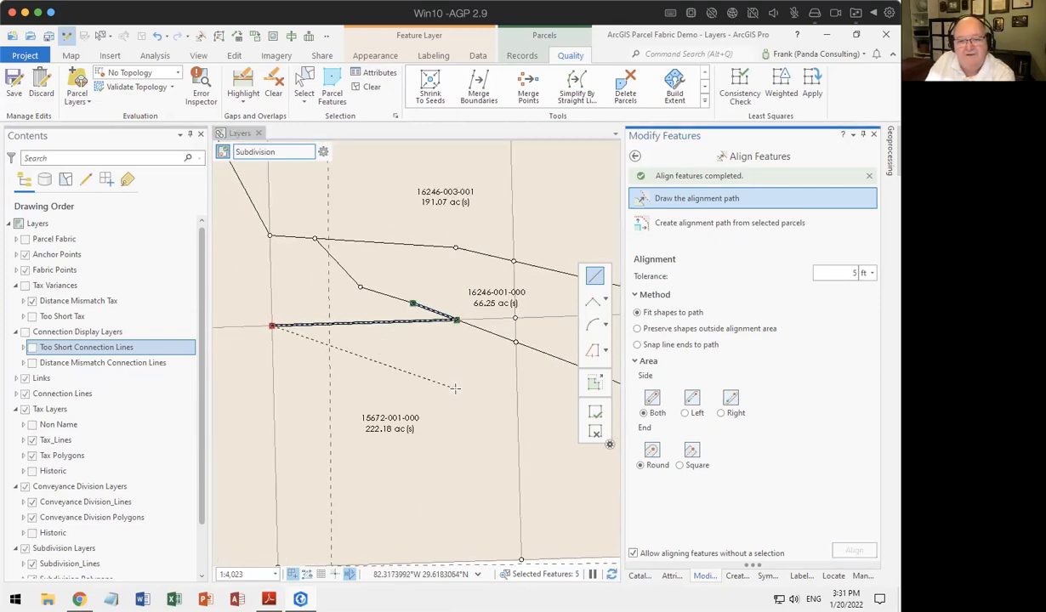
key(F2)
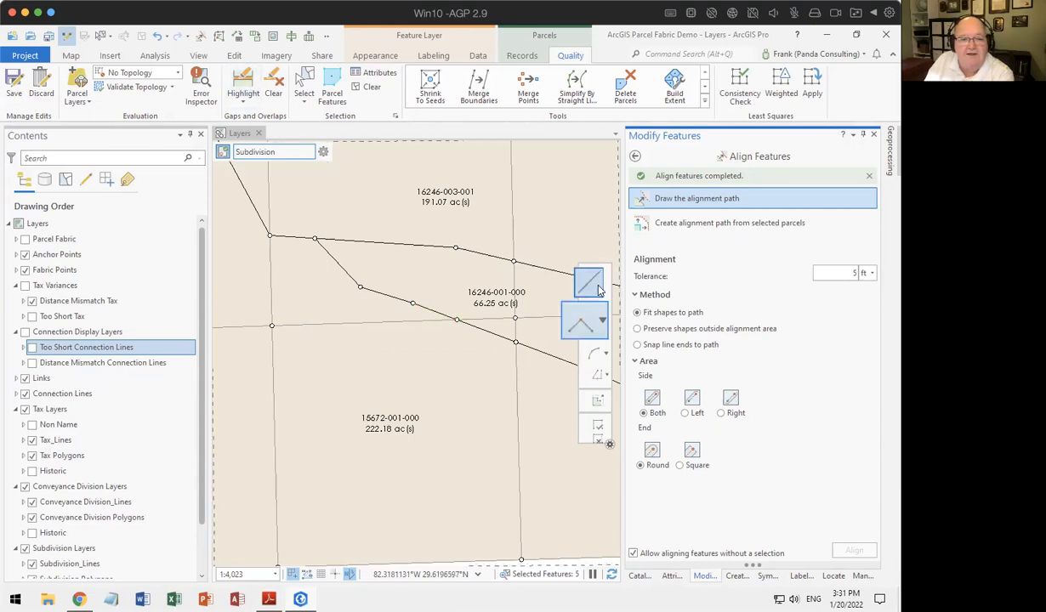
scroll(417, 246, down, 4)
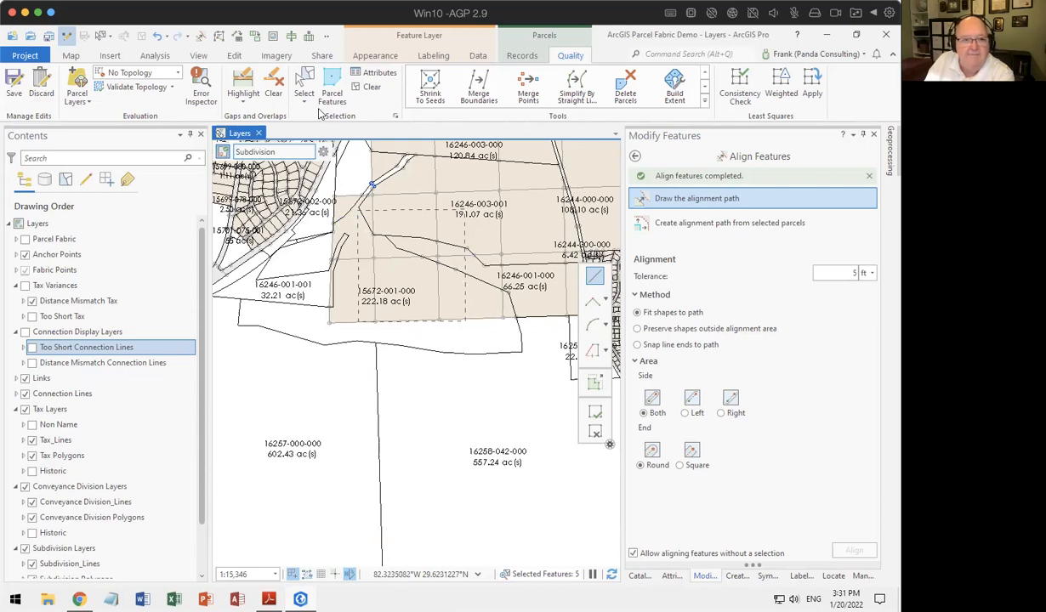
click(242, 85)
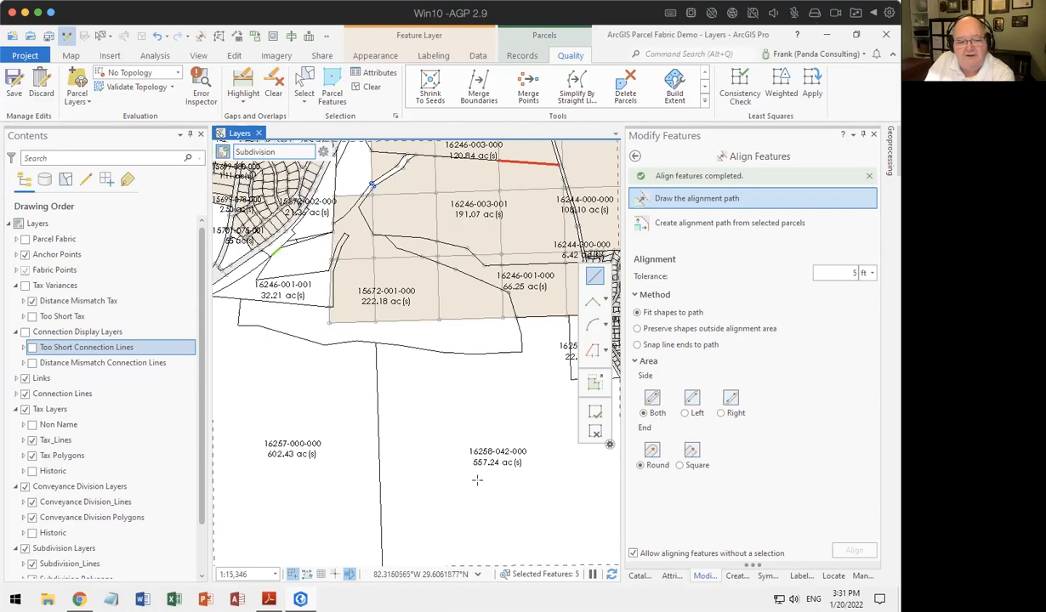
scroll(477, 480, down, 3)
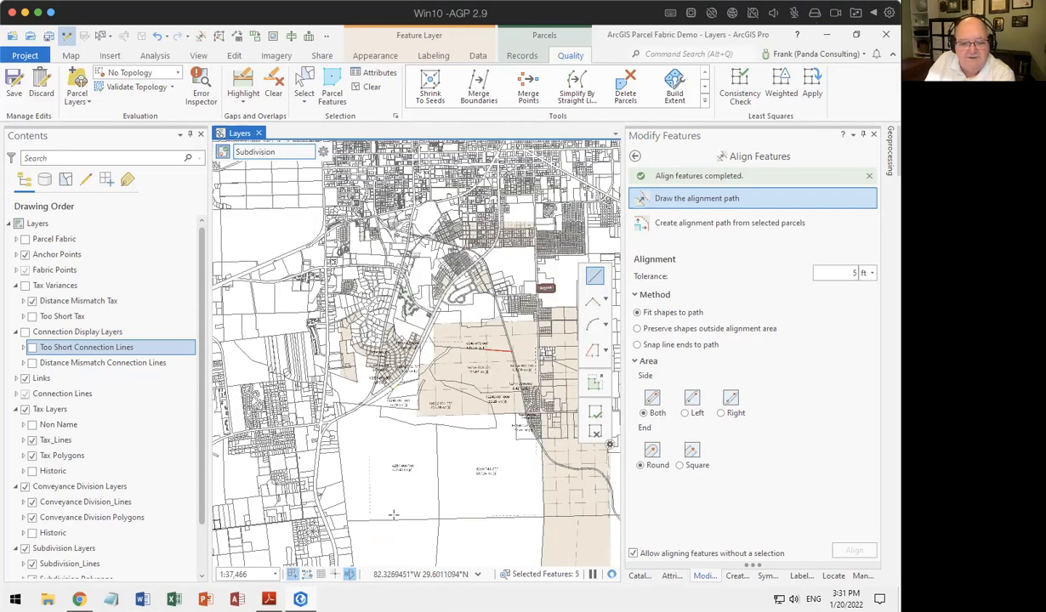
scroll(514, 334, up, 5)
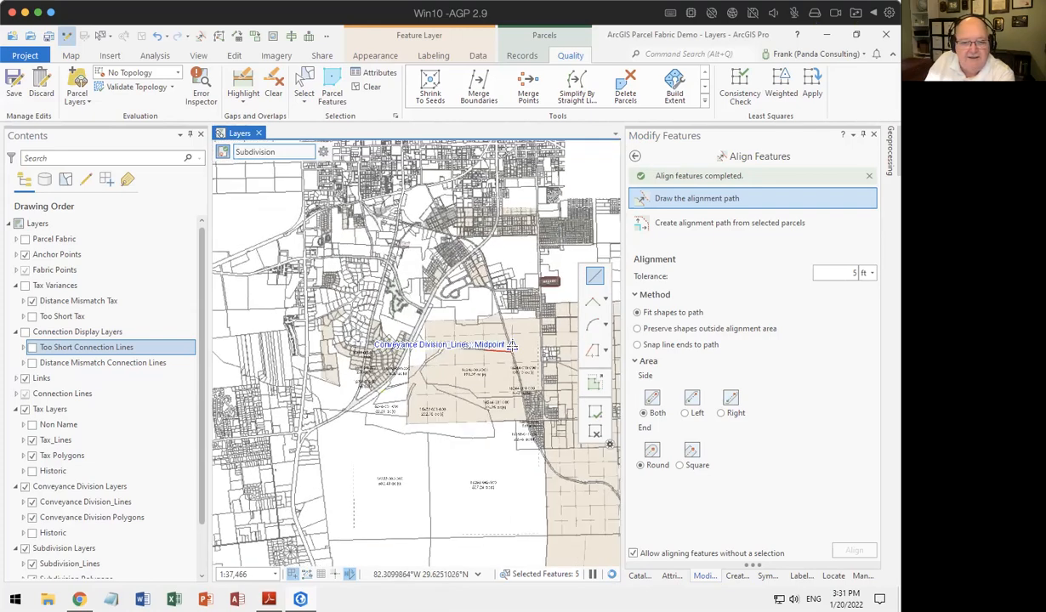
scroll(479, 378, up, 2)
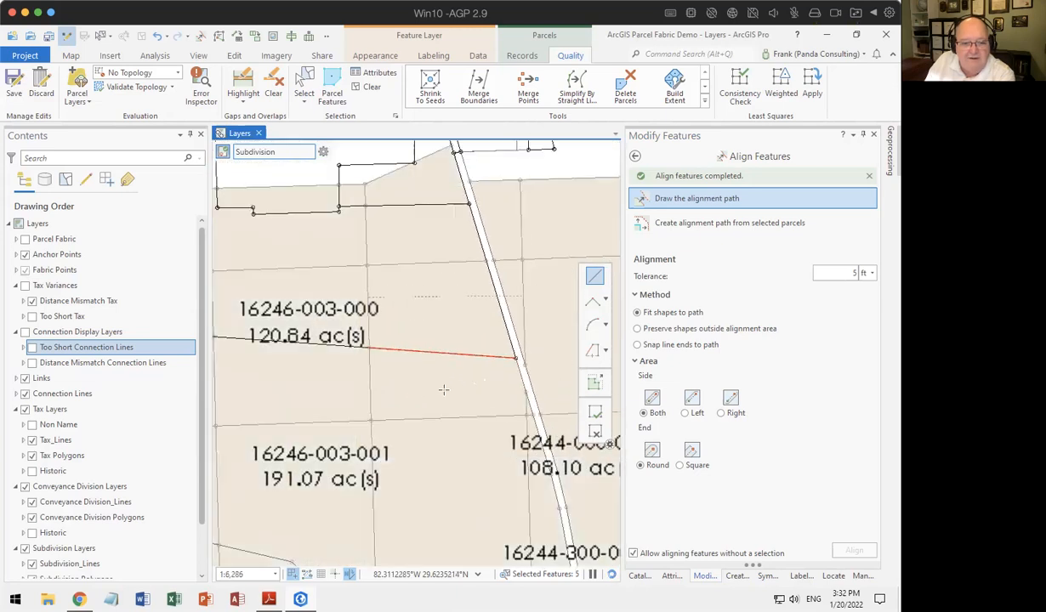
- Align features along the red boundary from its division-line crossing to its eastern end and north to the next division crossing, and refresh the highlighting
click(368, 347)
click(514, 357)
double_click(487, 261)
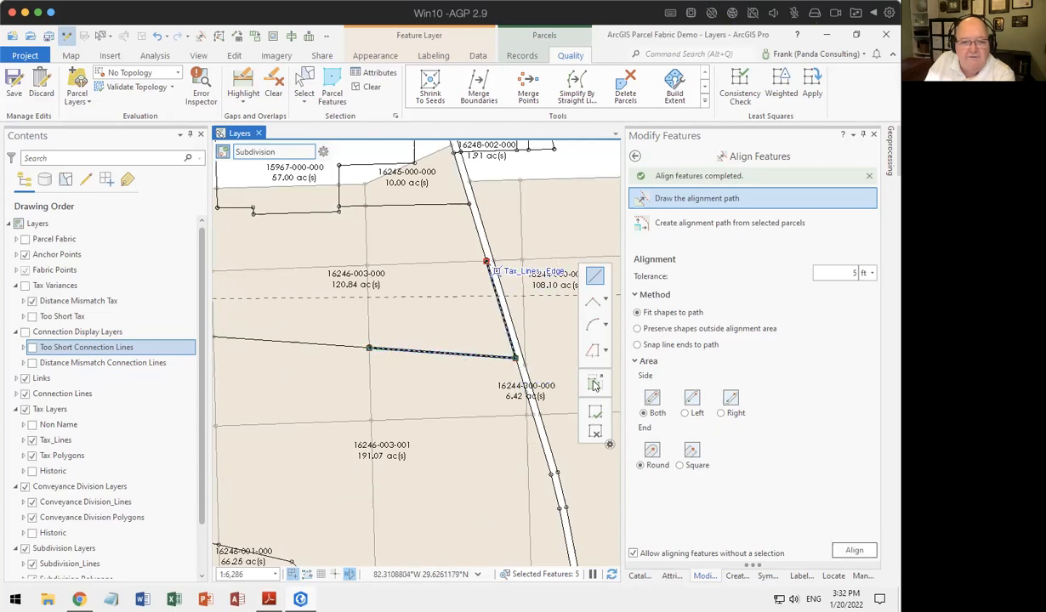
click(854, 550)
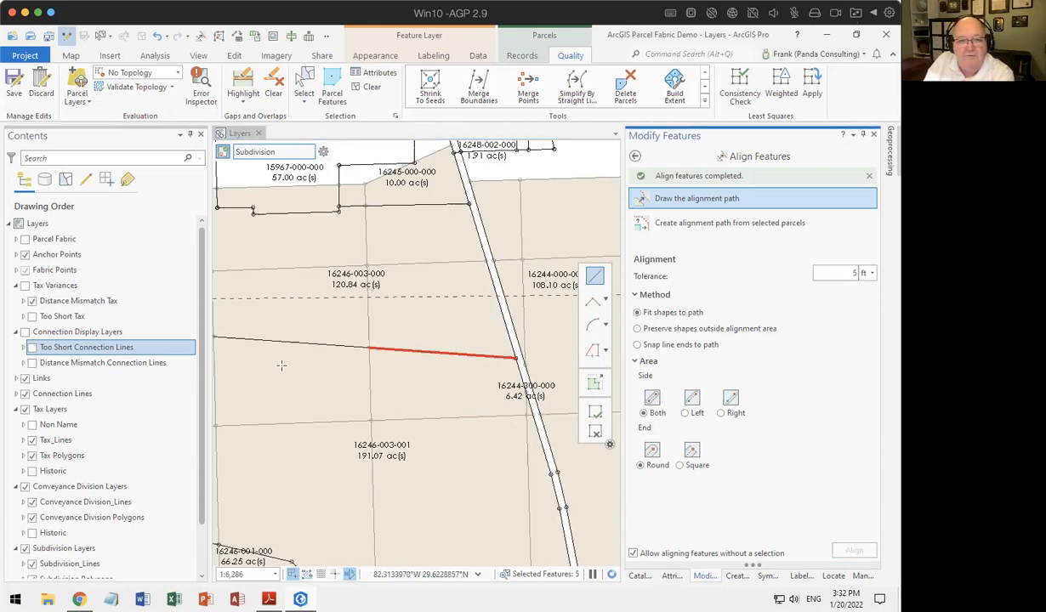
click(241, 87)
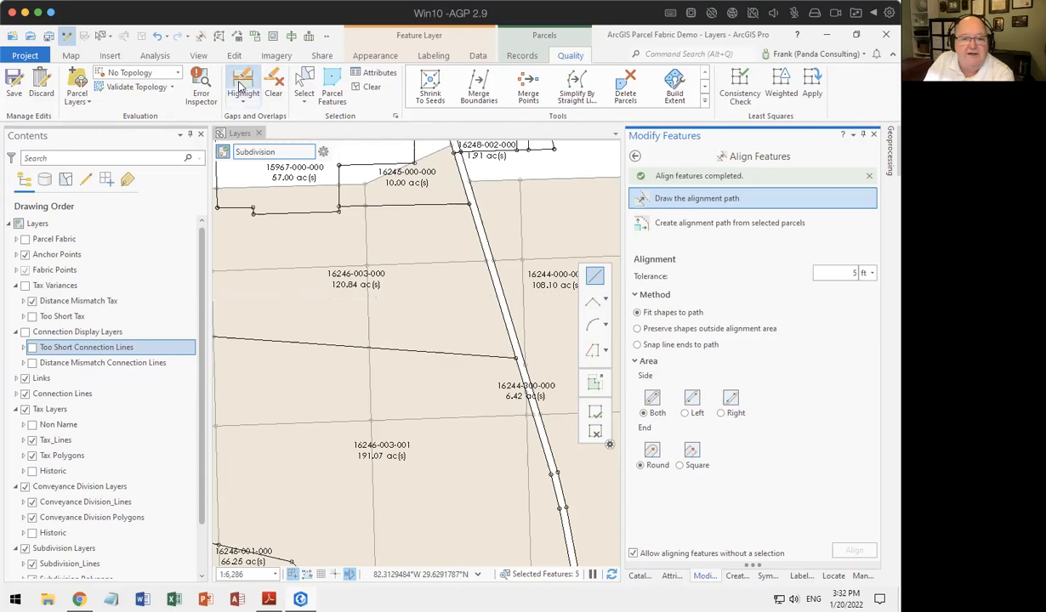
- Try to highlight gaps and overlaps across a county-wide extent at about 1:266,428, and cancel the processing
drag(373, 269, 433, 326)
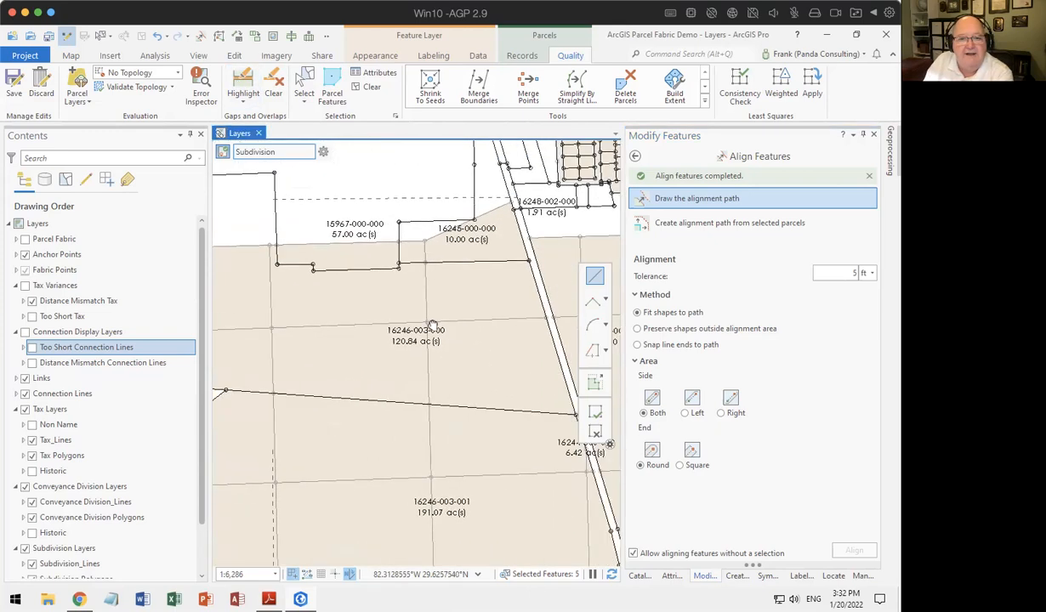
scroll(464, 299, down, 1)
scroll(461, 302, down, 1)
scroll(460, 302, down, 2)
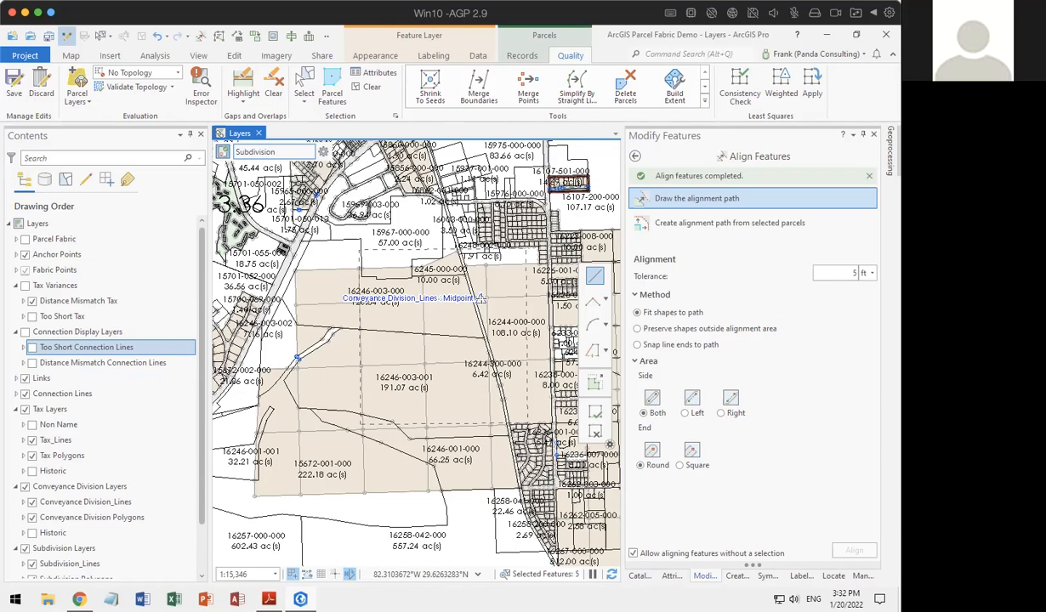
scroll(476, 300, down, 10)
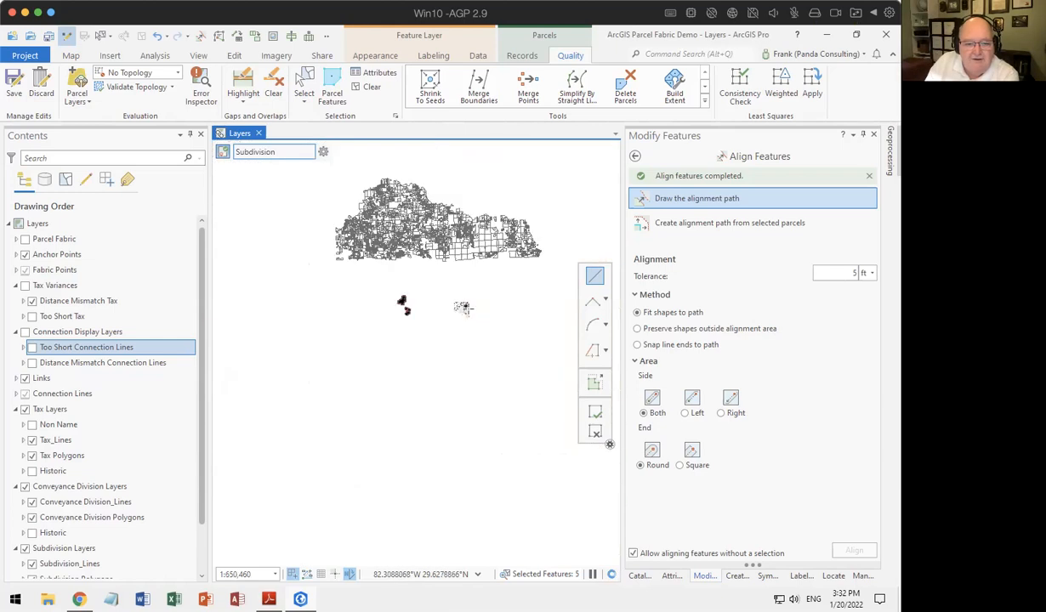
scroll(463, 306, up, 2)
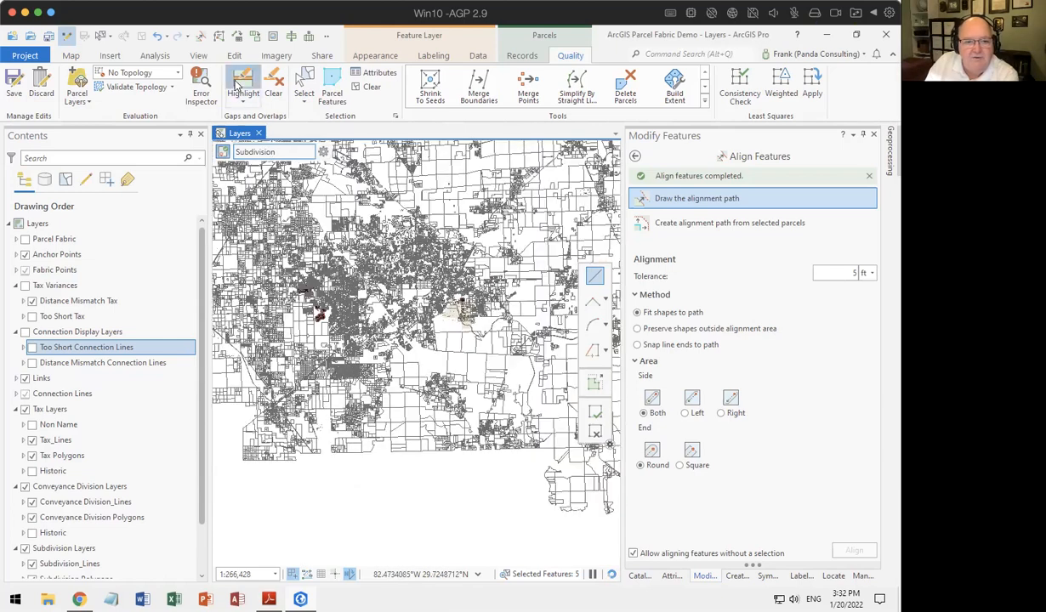
click(244, 81)
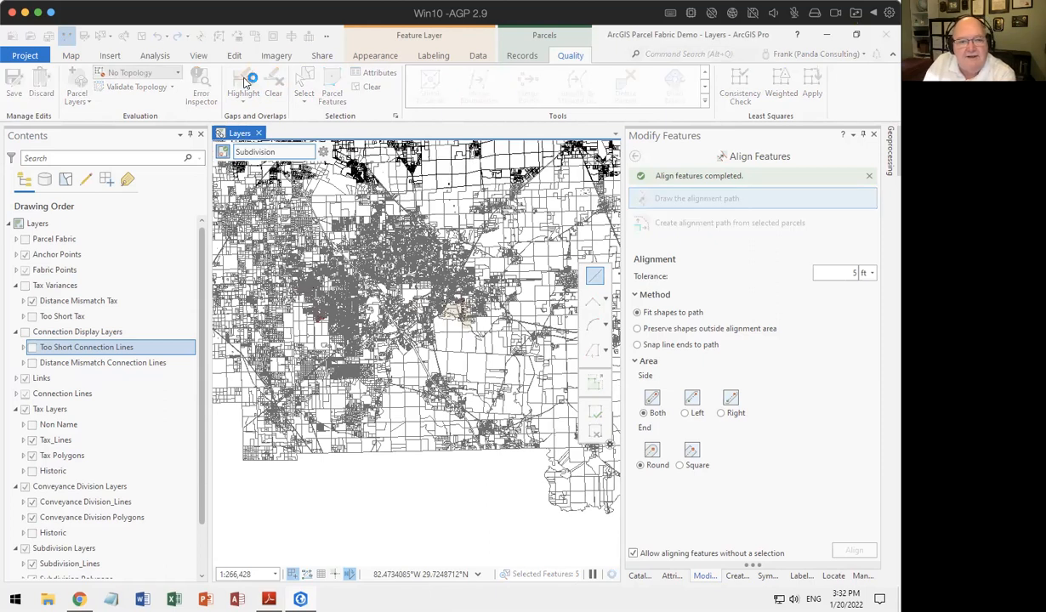
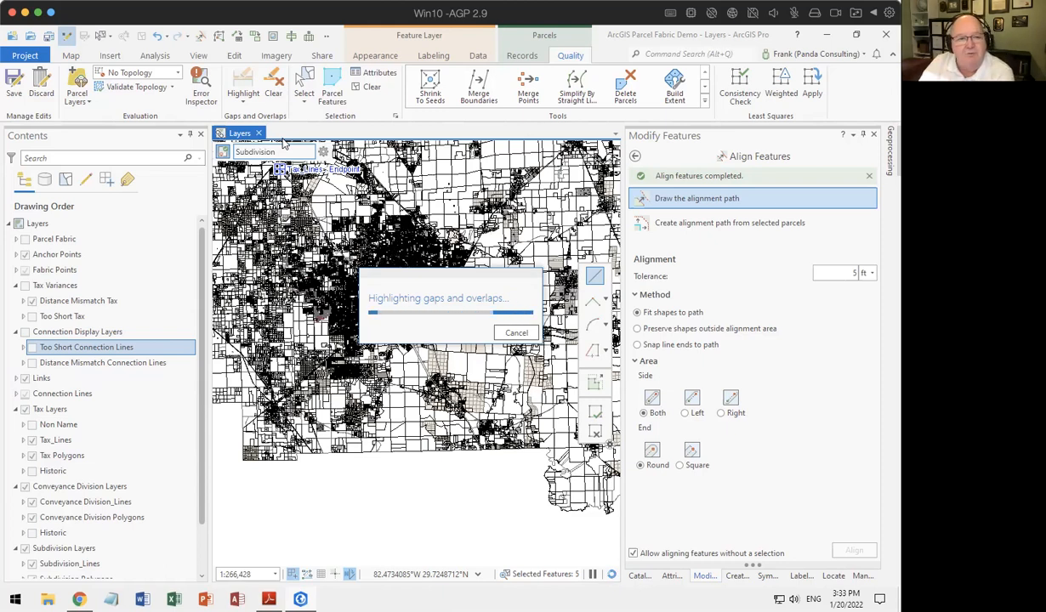
click(513, 333)
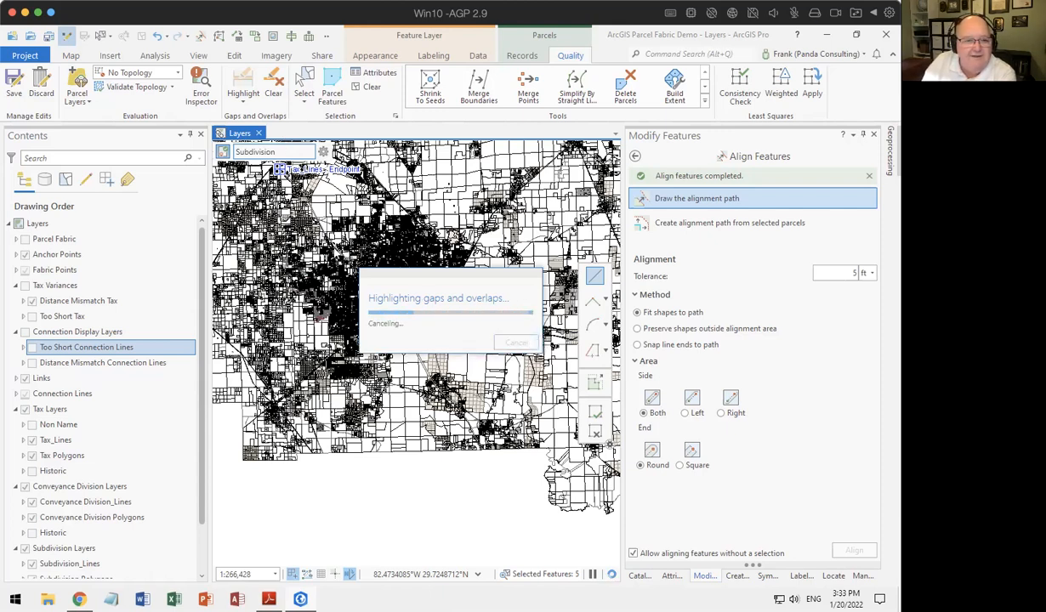
- Review the gap and overlap highlight settings and the layers available for checking, with the map at about 1:11,718
click(244, 103)
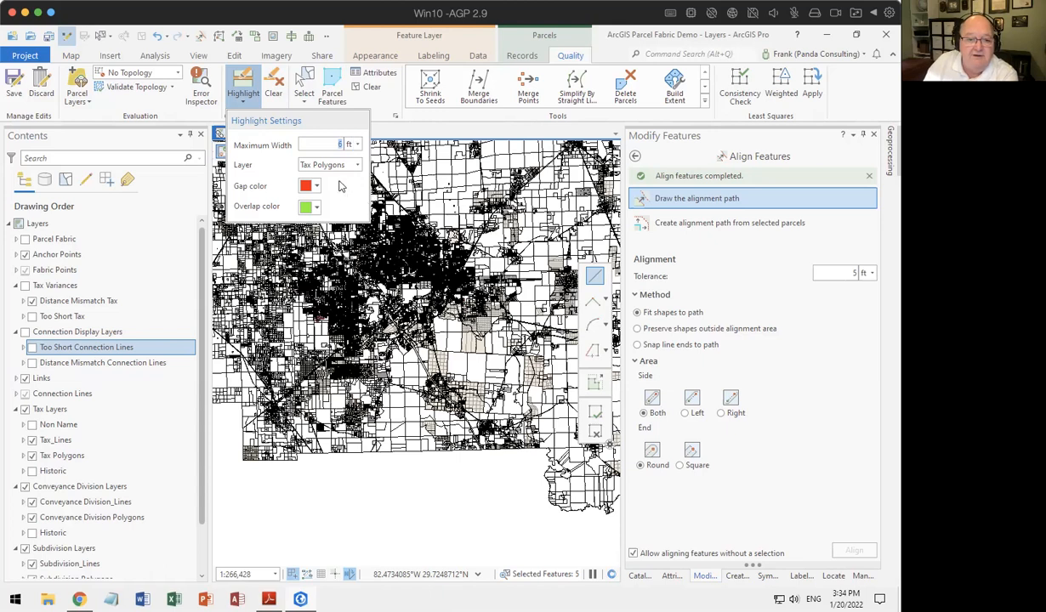
click(358, 165)
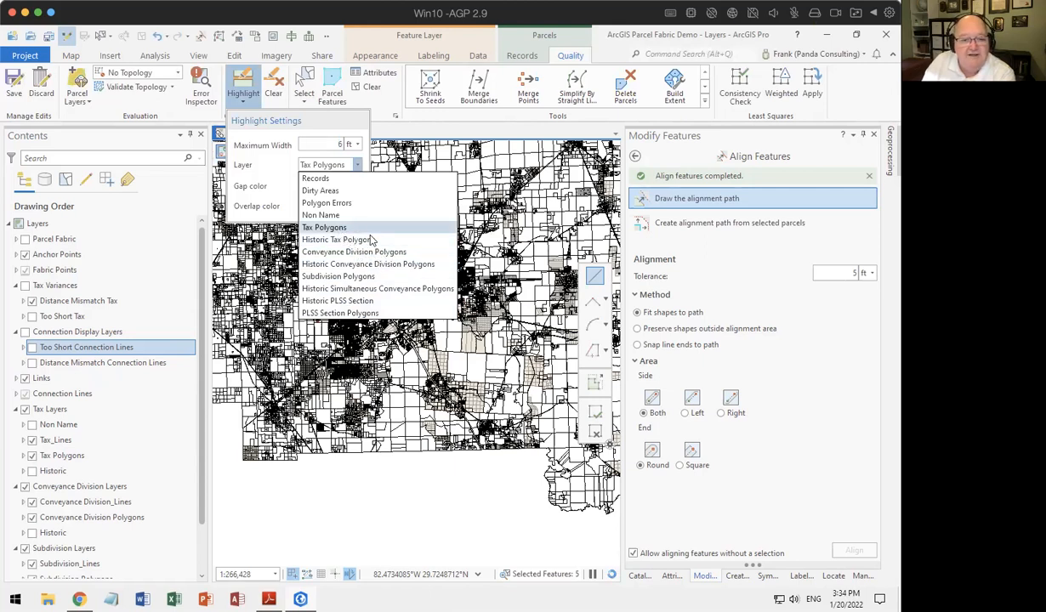
click(612, 46)
scroll(434, 311, up, 5)
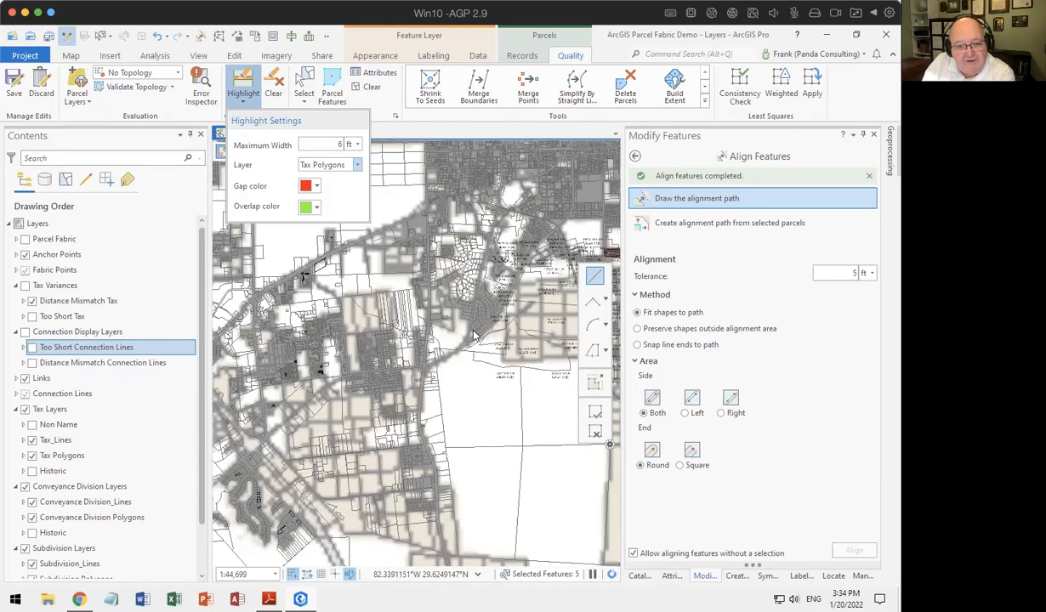
scroll(471, 306, up, 2)
scroll(472, 306, up, 4)
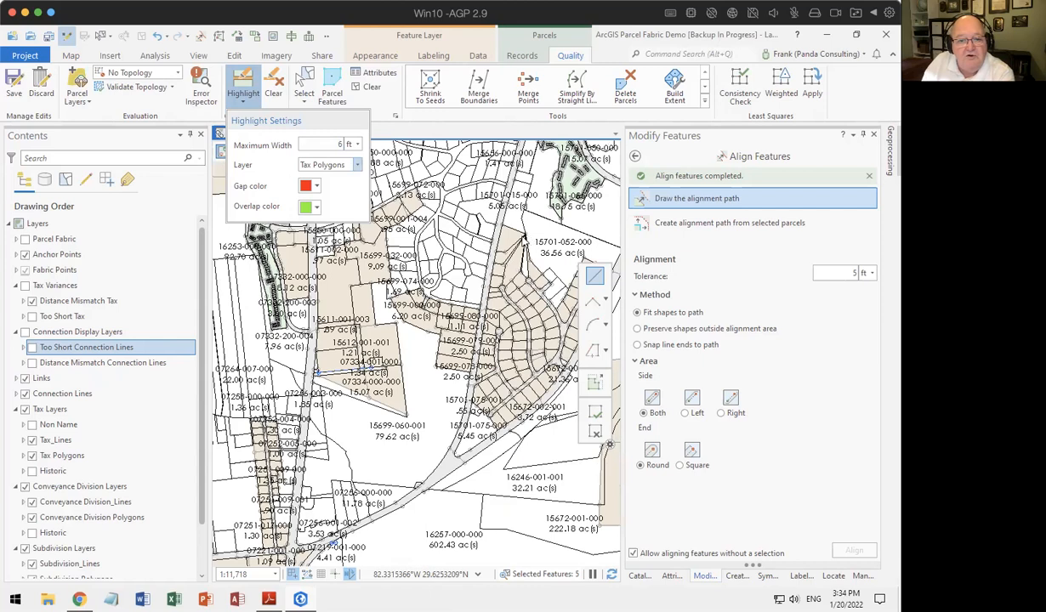
click(617, 50)
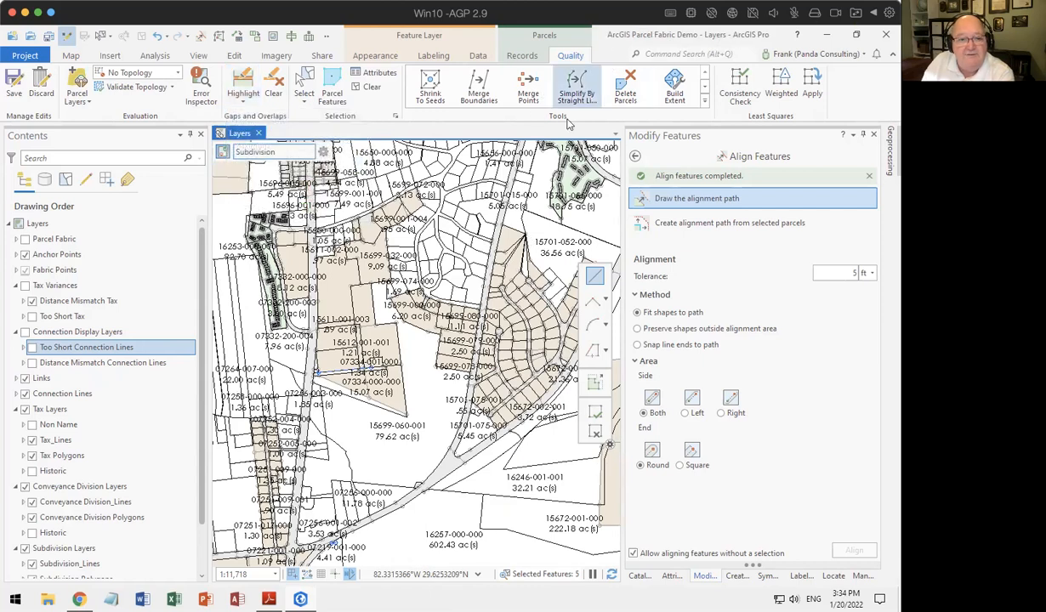
- Clear the alignment sketch and leave Align Features for the list of editing tools
click(502, 265)
click(588, 427)
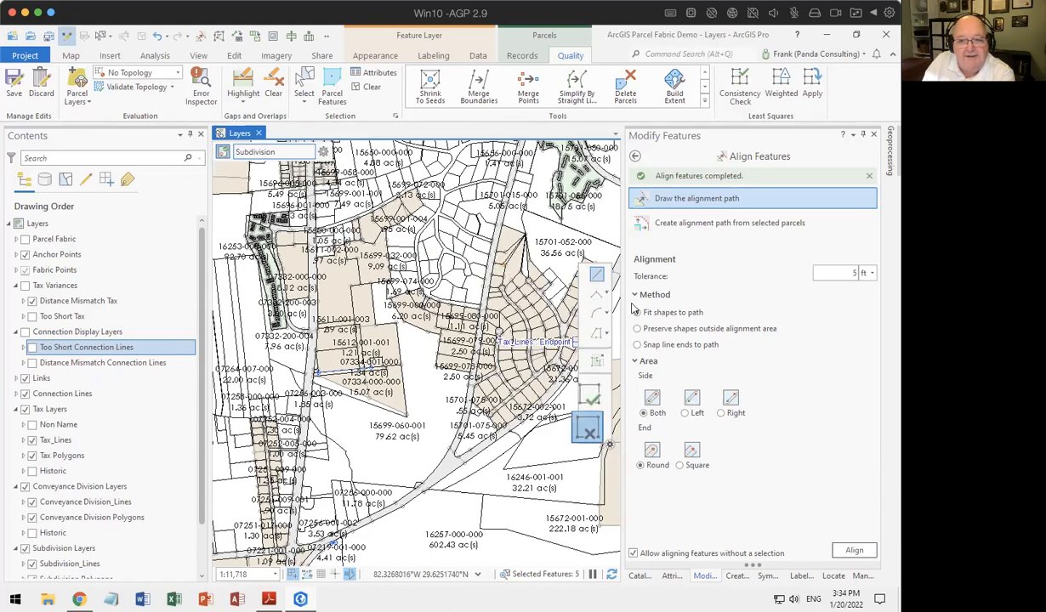
click(634, 156)
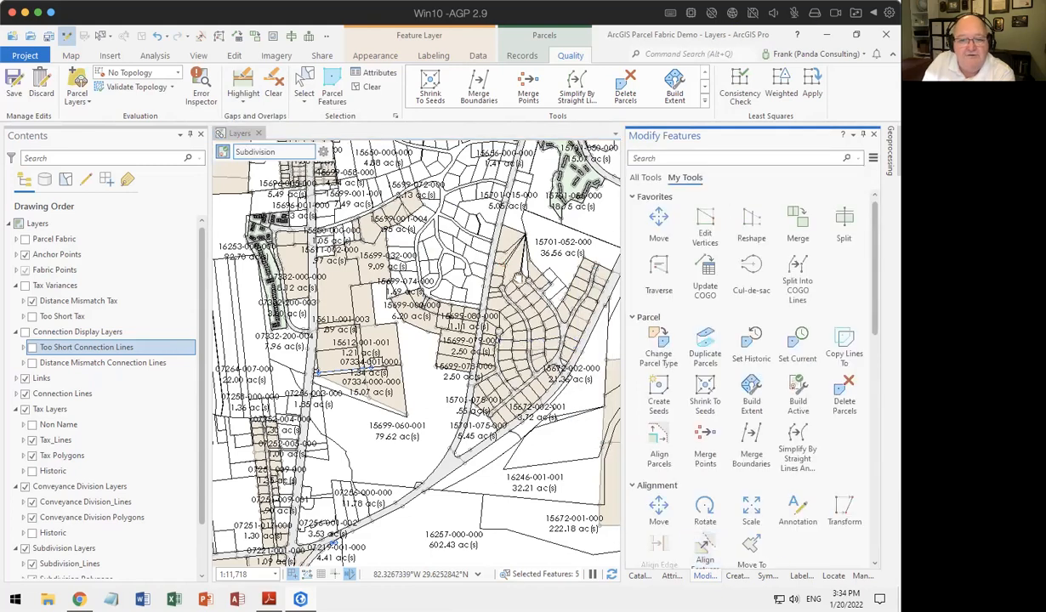
scroll(587, 263, up, 3)
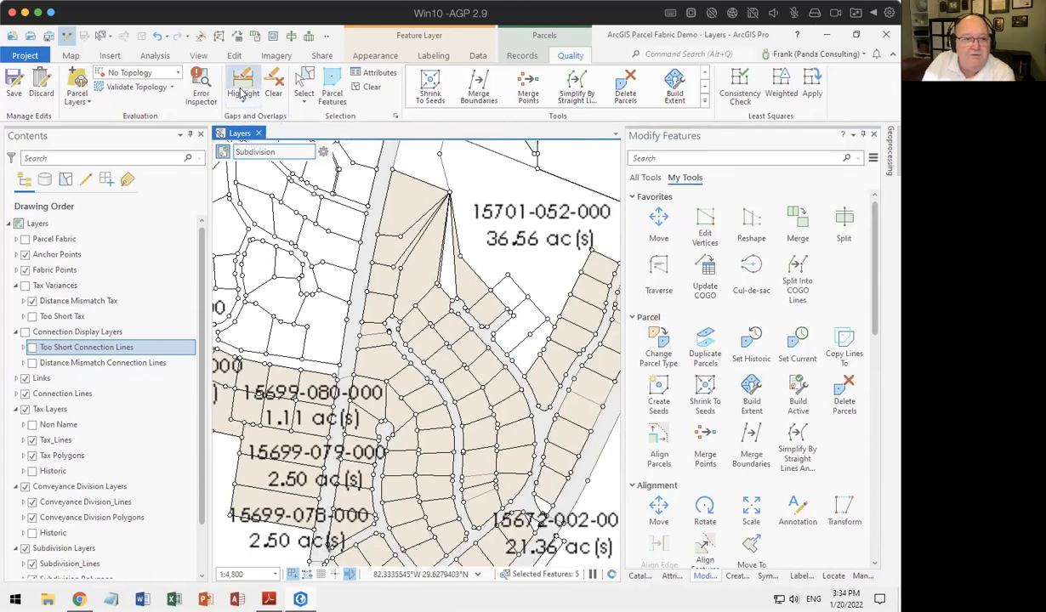
click(242, 95)
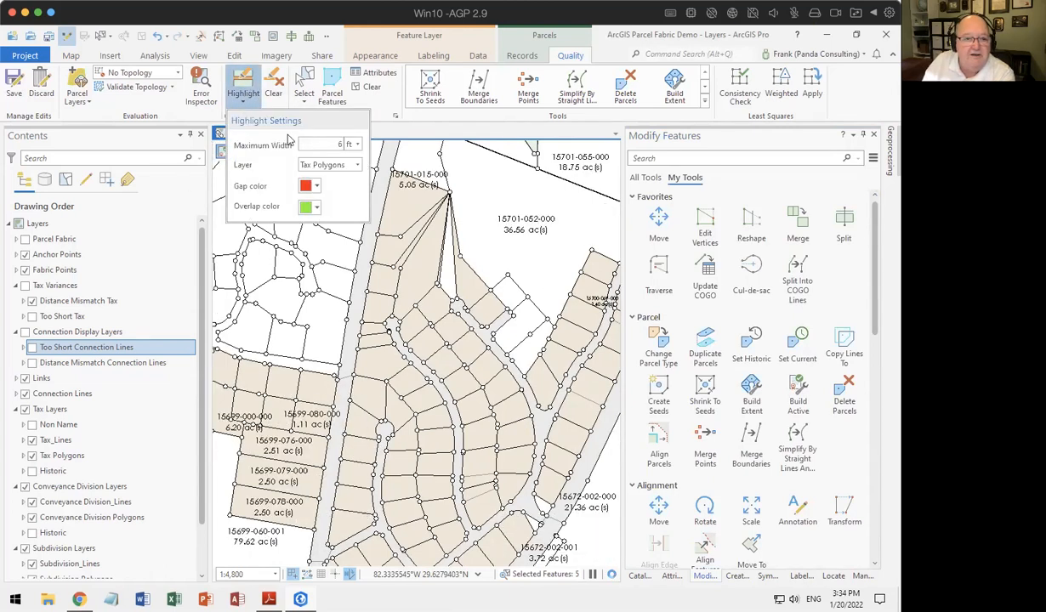
click(242, 92)
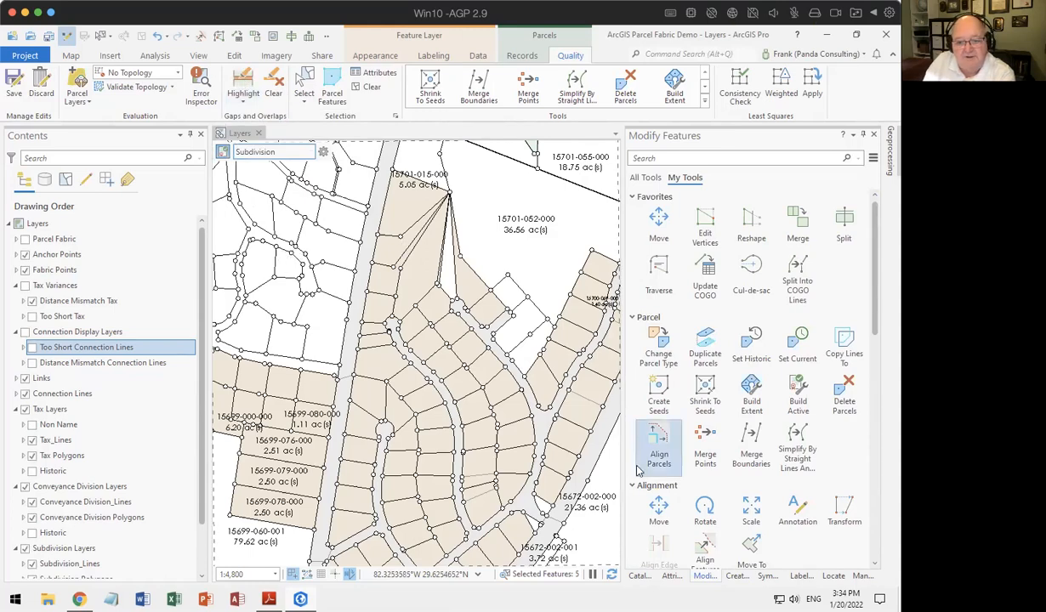
- Set the highlight layer to Conveyance Division Polygons and highlight its gaps and overlaps over a slightly wider extent
scroll(384, 414, down, 2)
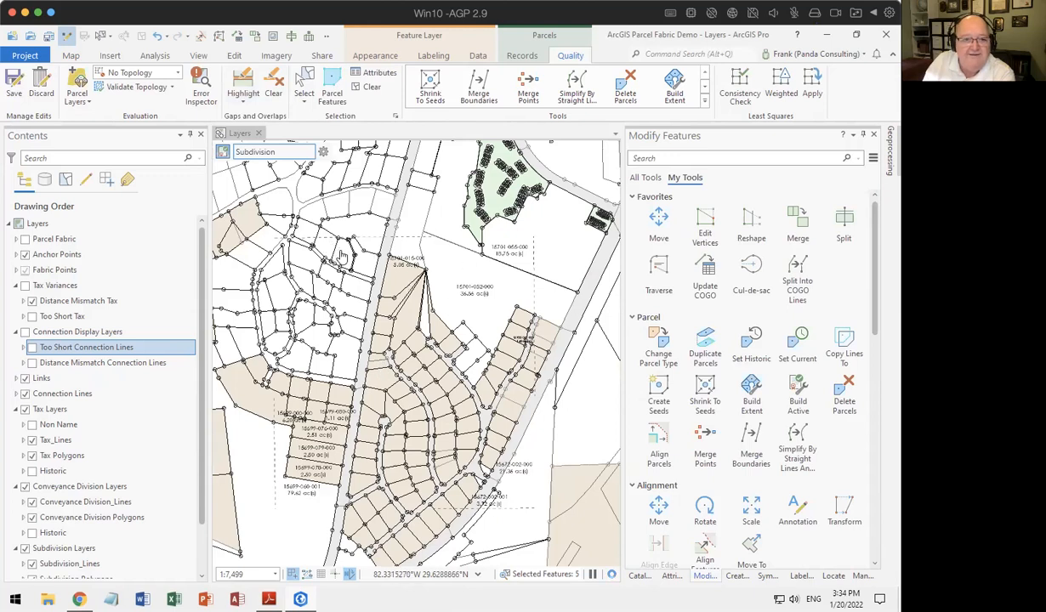
click(241, 101)
click(356, 167)
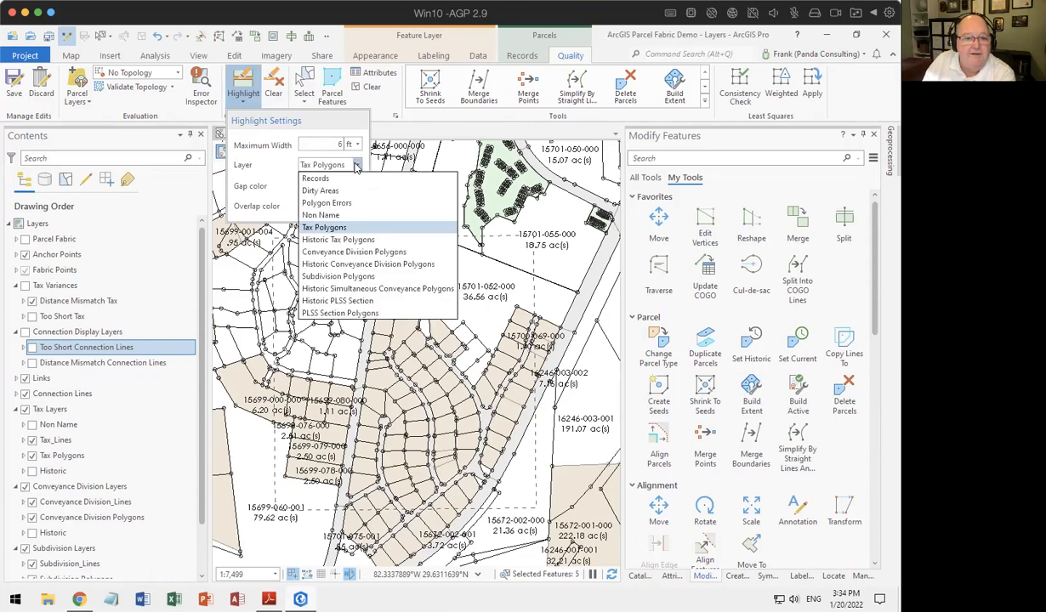
click(351, 253)
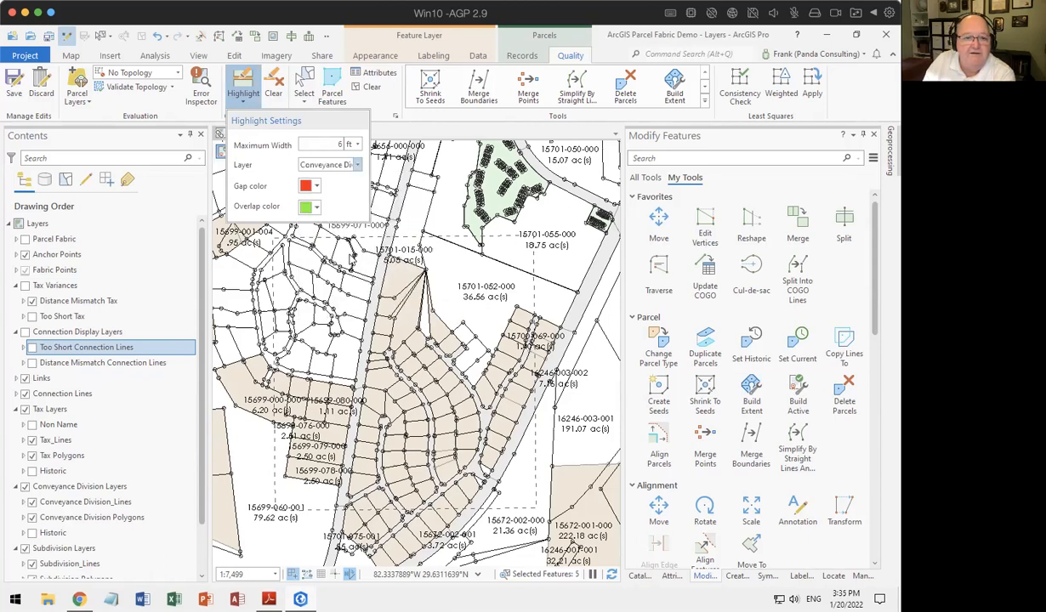
click(241, 81)
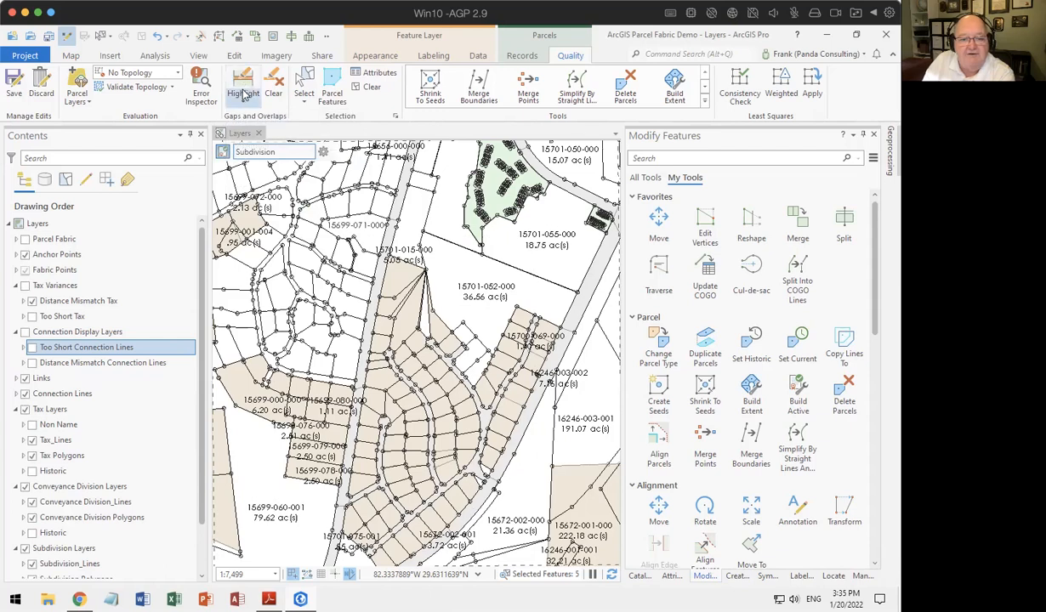
click(242, 85)
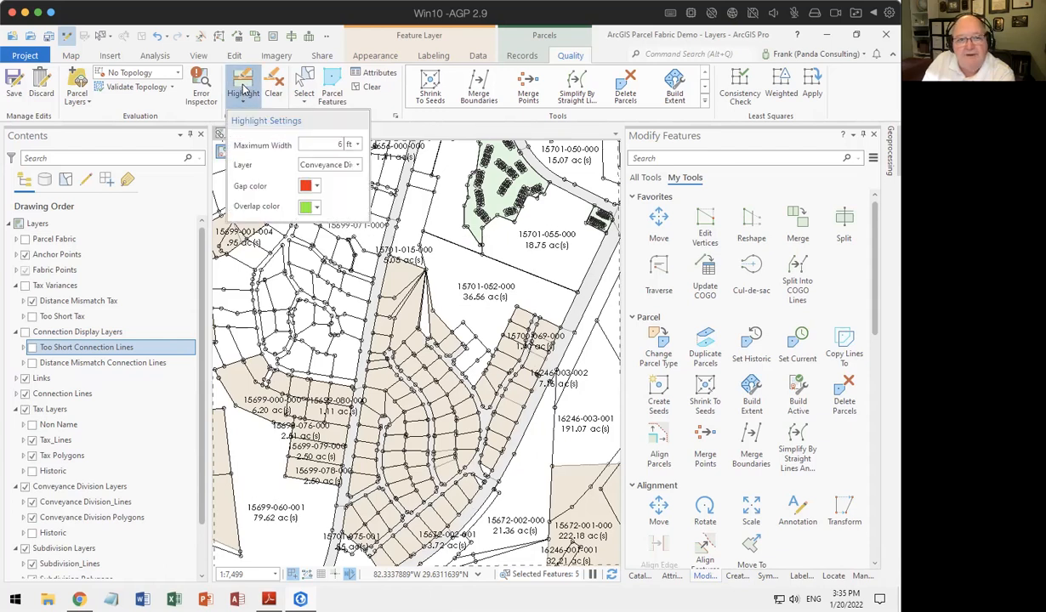
click(241, 85)
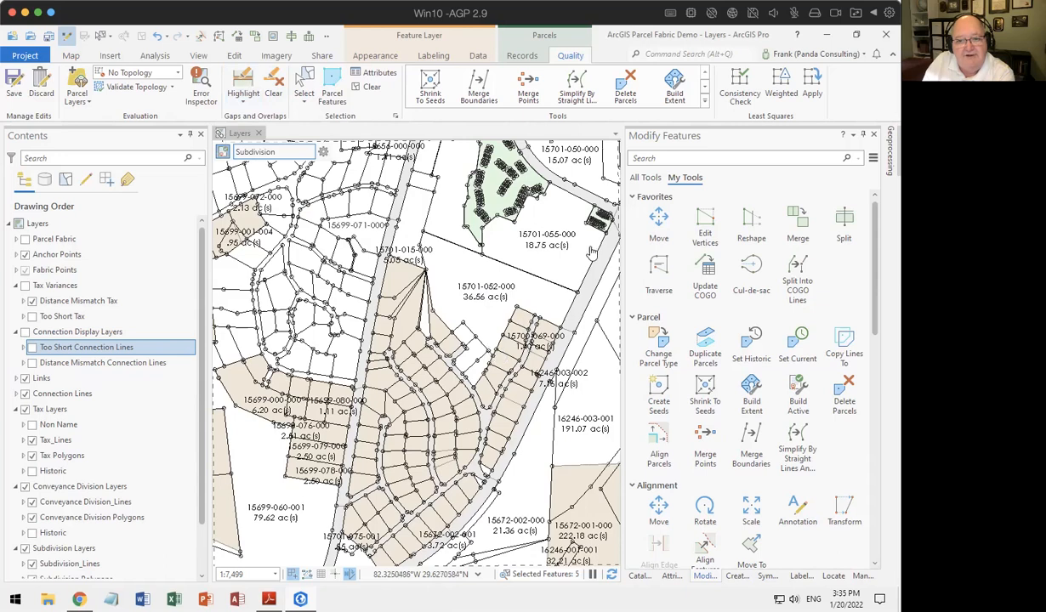
- Set the highlight layer to Subdivision Polygons, highlight its gaps and overlaps, and inspect the area to the west
click(241, 102)
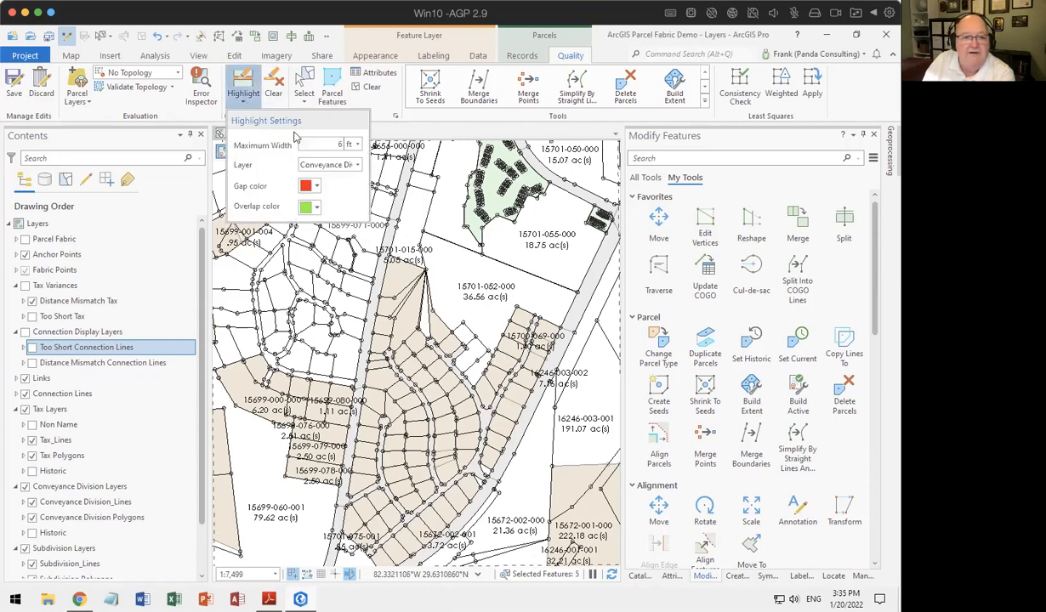
click(358, 167)
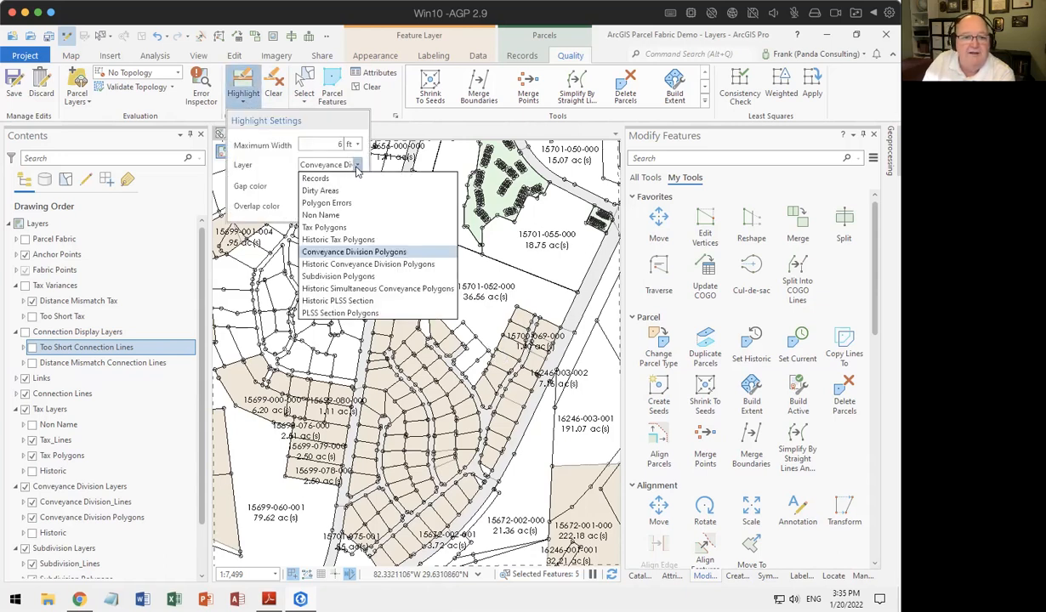
click(350, 271)
click(244, 92)
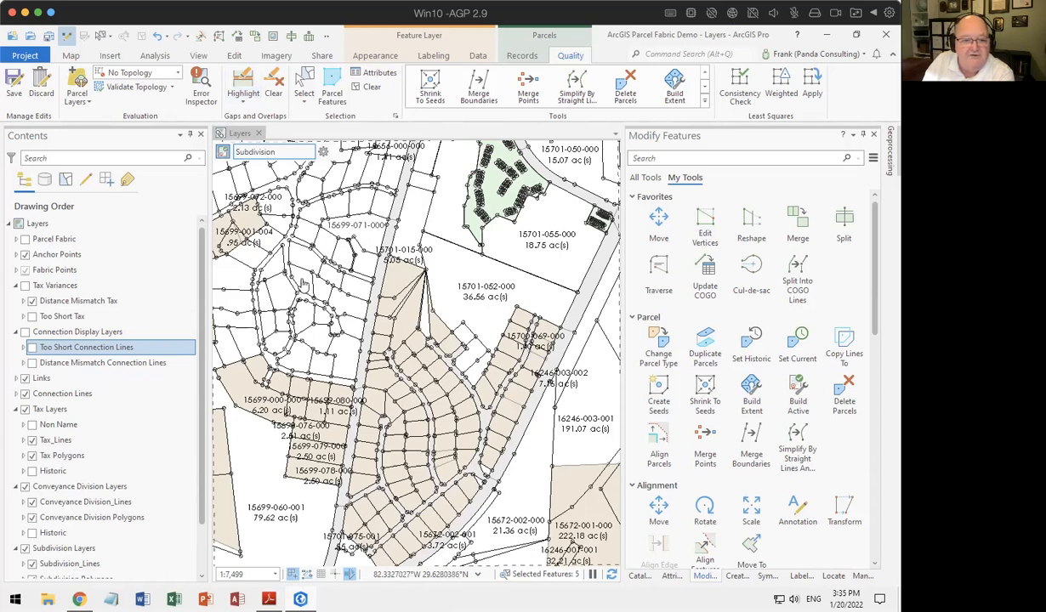
drag(293, 274, 481, 262)
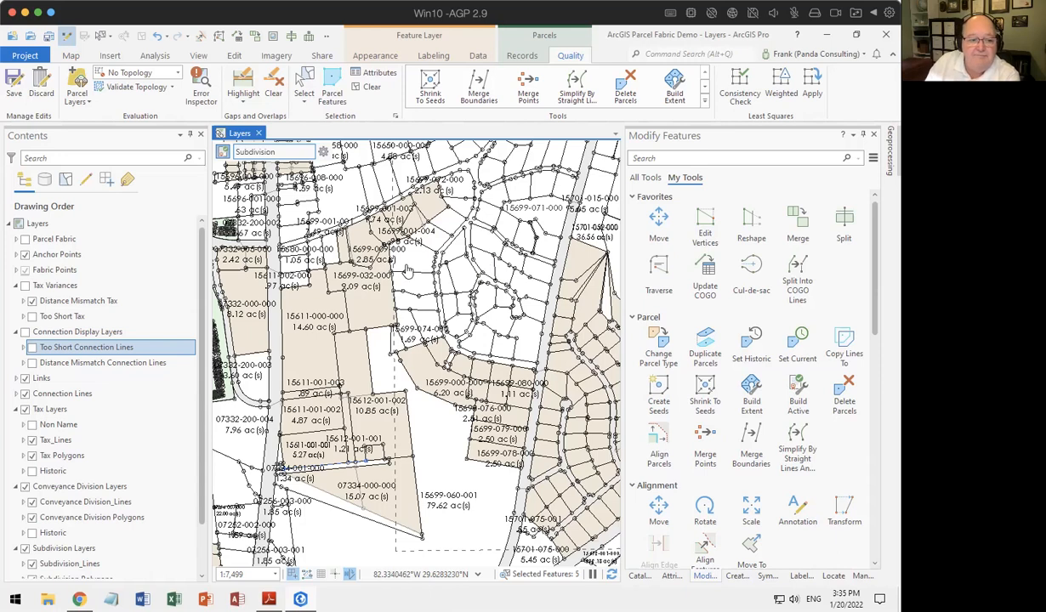
- Collapse the Connection Display Layers group and zoom the map to the Reconstruct bookmark
click(15, 333)
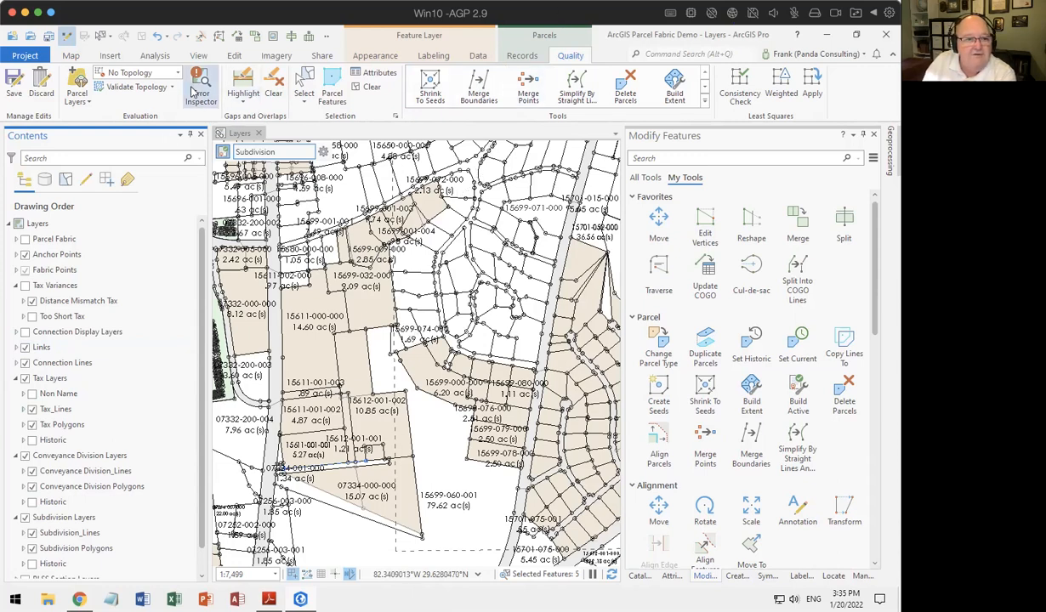
click(73, 57)
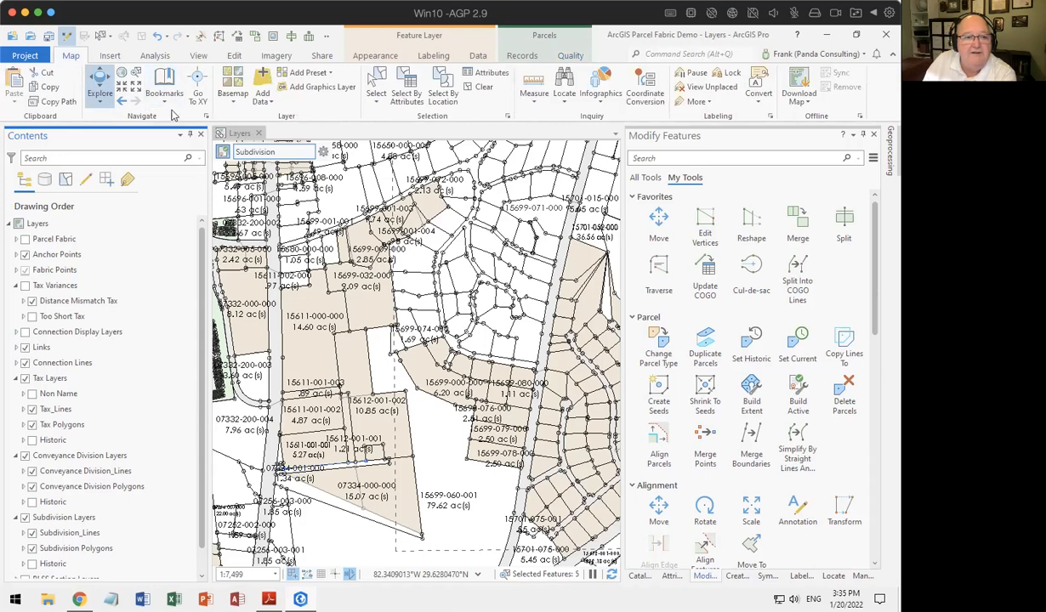
click(165, 85)
click(353, 165)
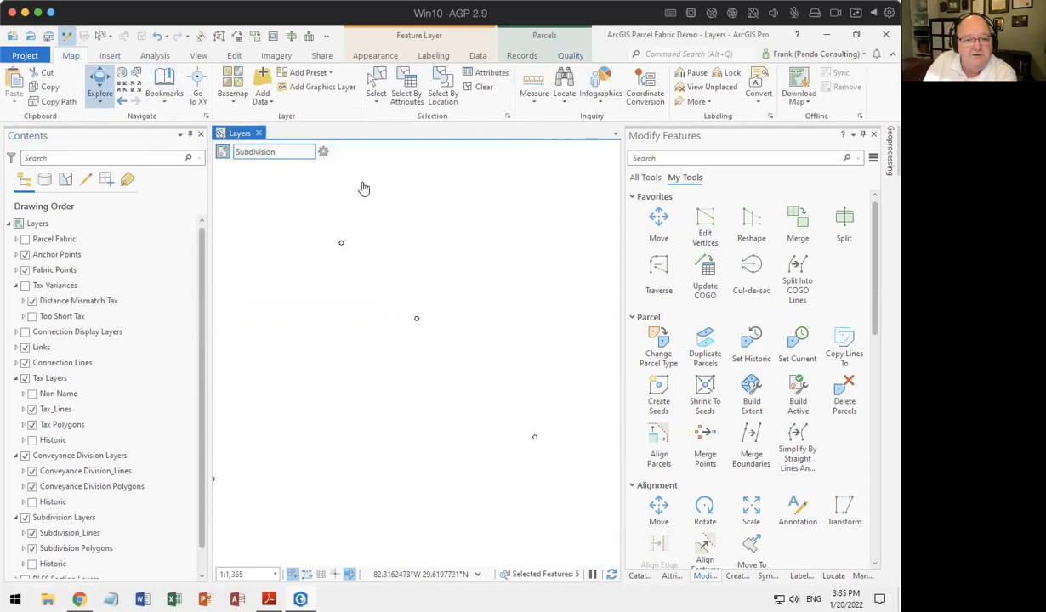
click(164, 93)
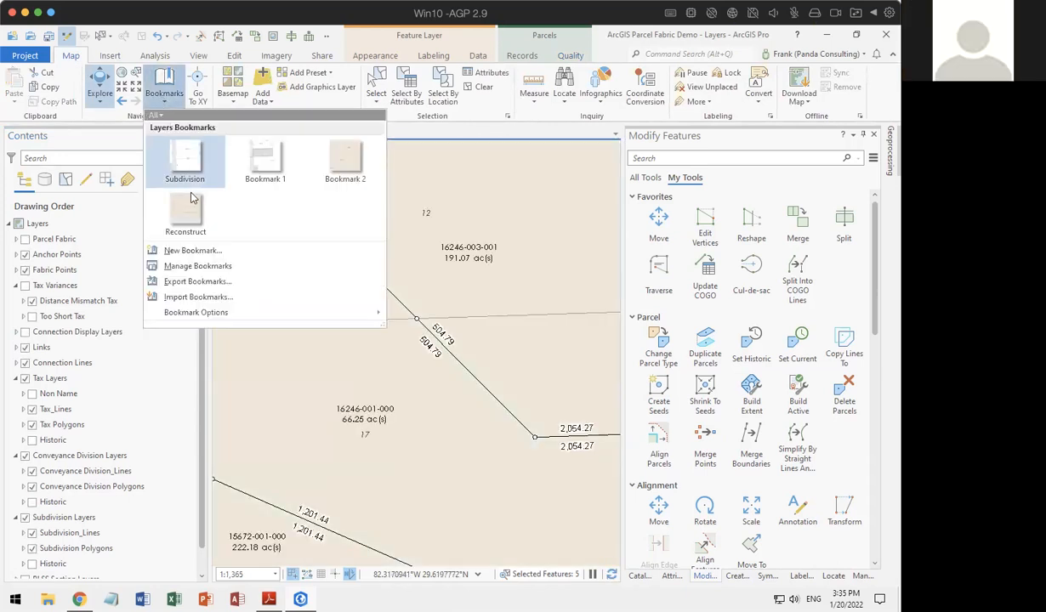
click(187, 217)
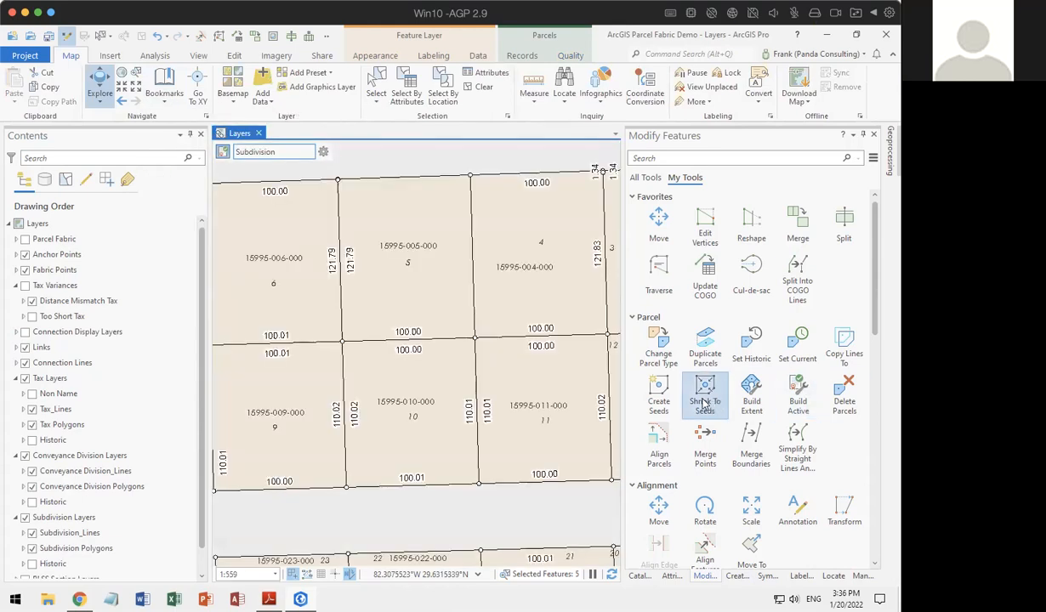
click(676, 389)
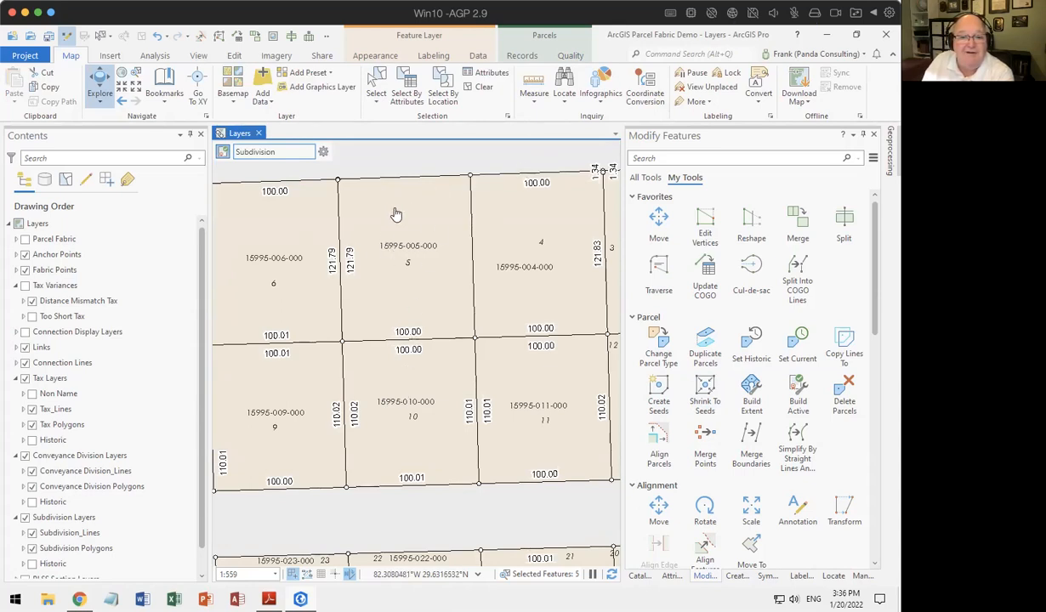
click(522, 54)
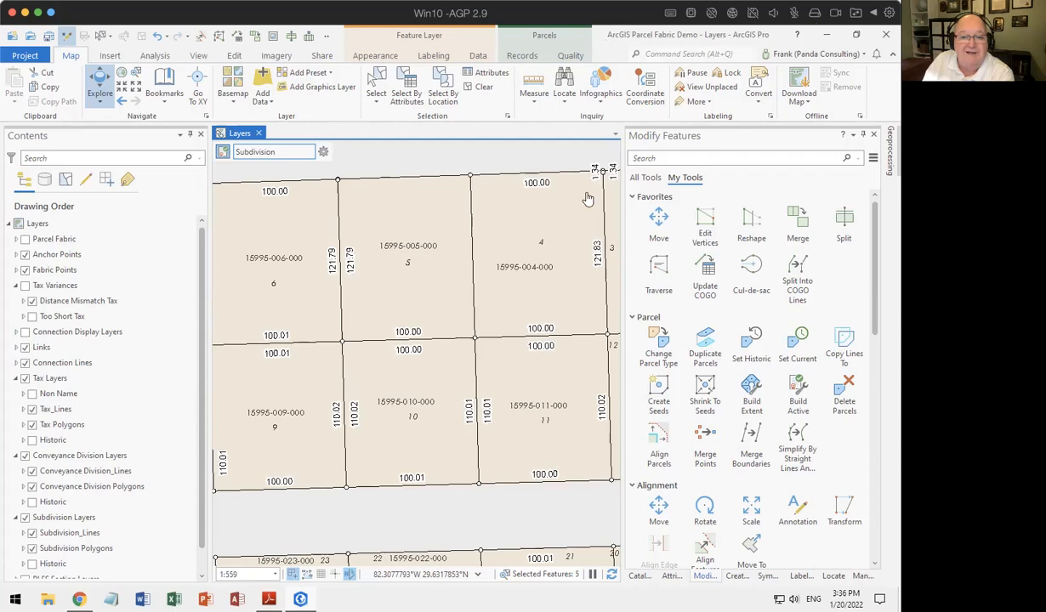
drag(574, 218, 339, 314)
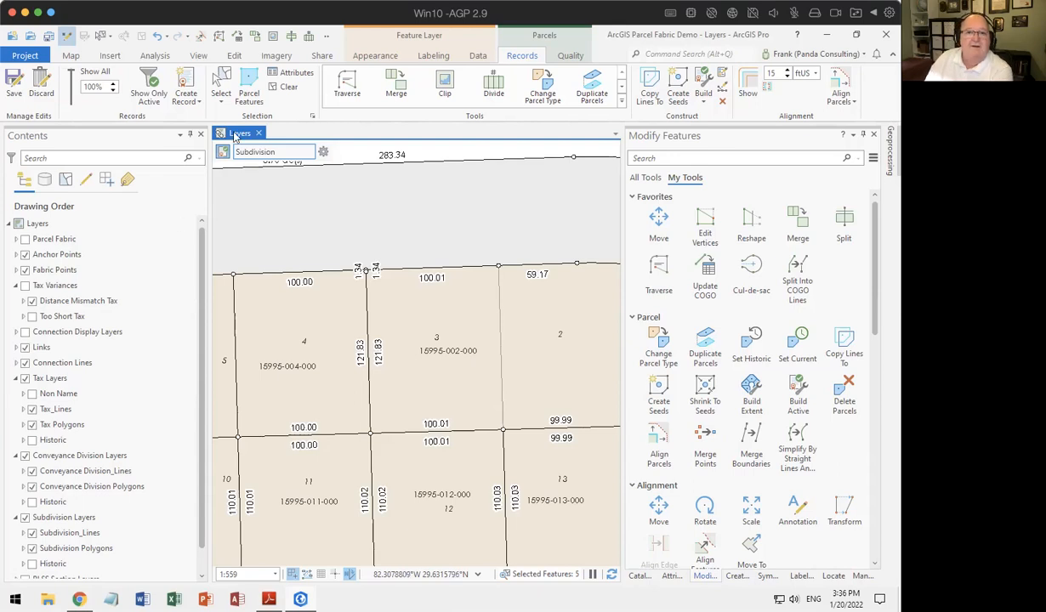
click(566, 56)
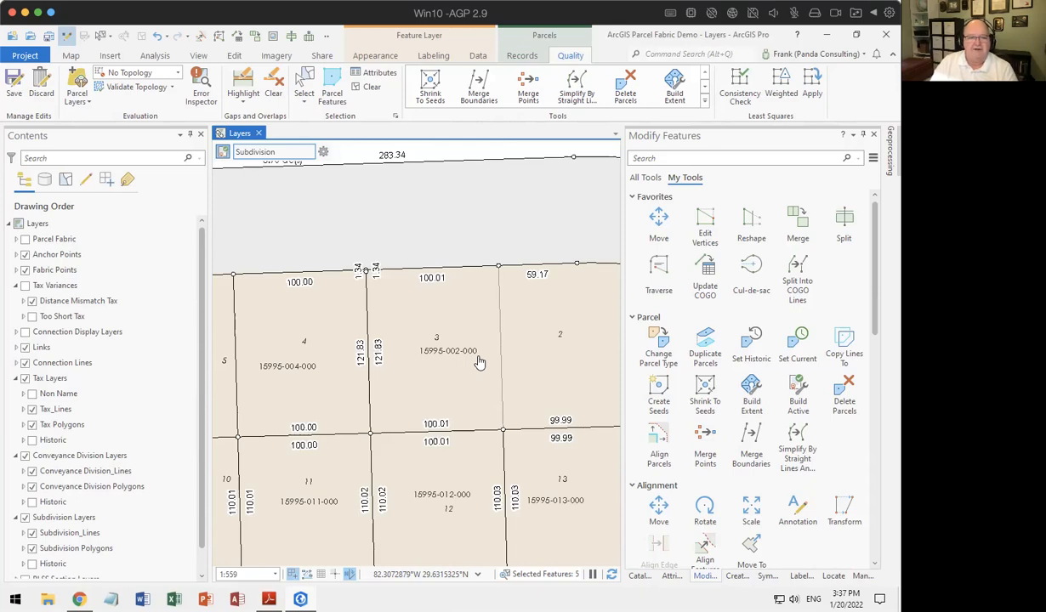
scroll(366, 273, up, 4)
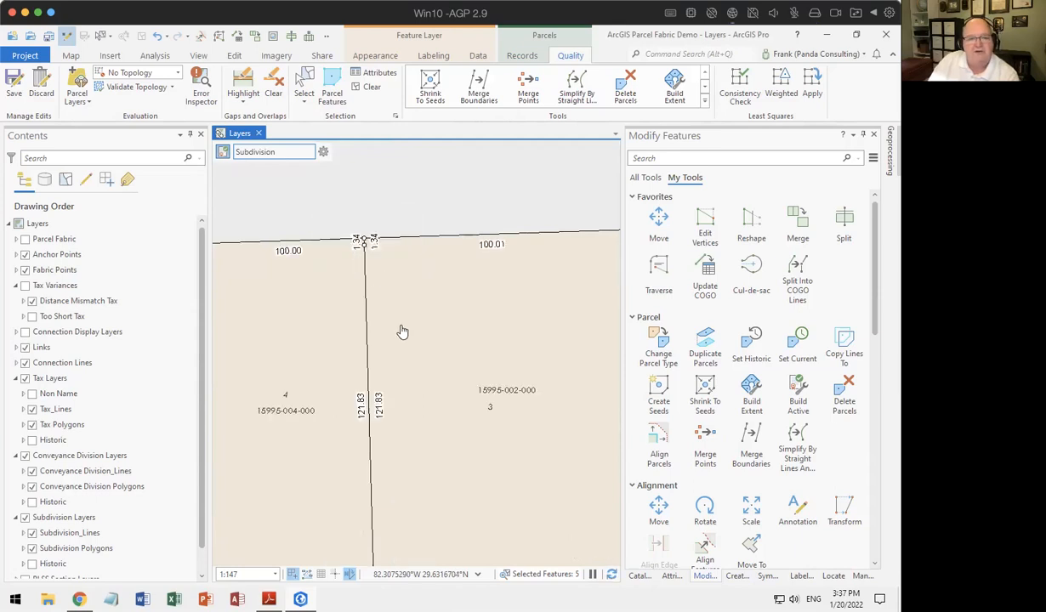
scroll(402, 332, down, 4)
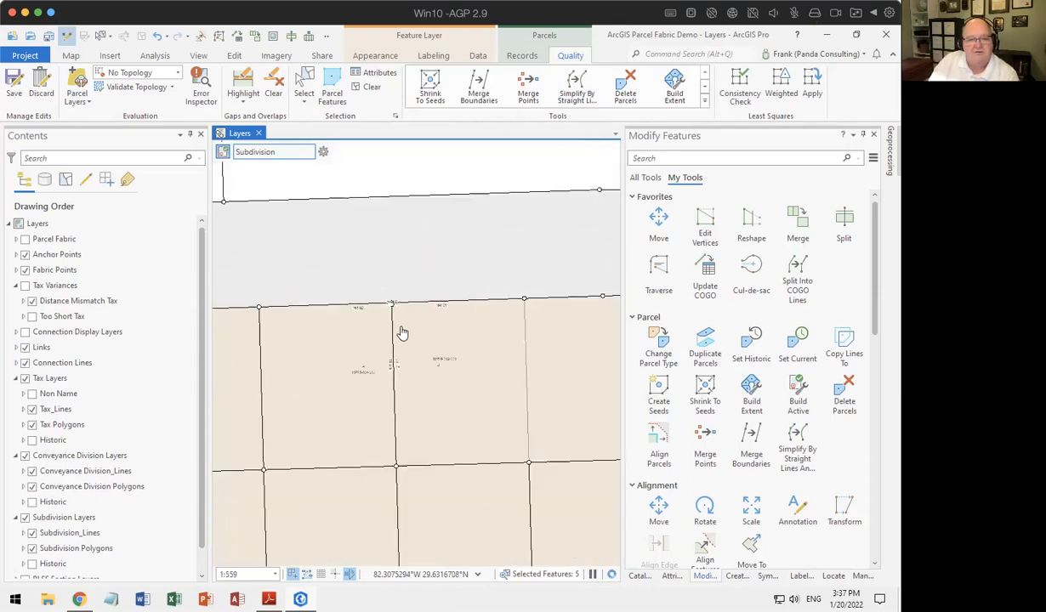
mouse_move(431, 405)
mouse_down()
mouse_move(405, 367)
mouse_move(407, 380)
mouse_up()
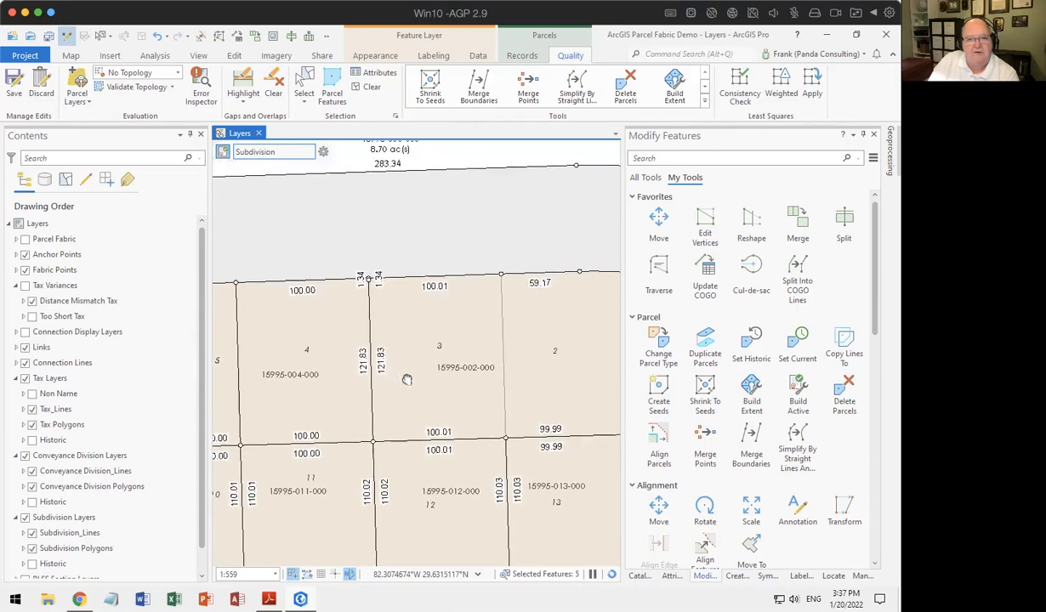
scroll(393, 308, up, 3)
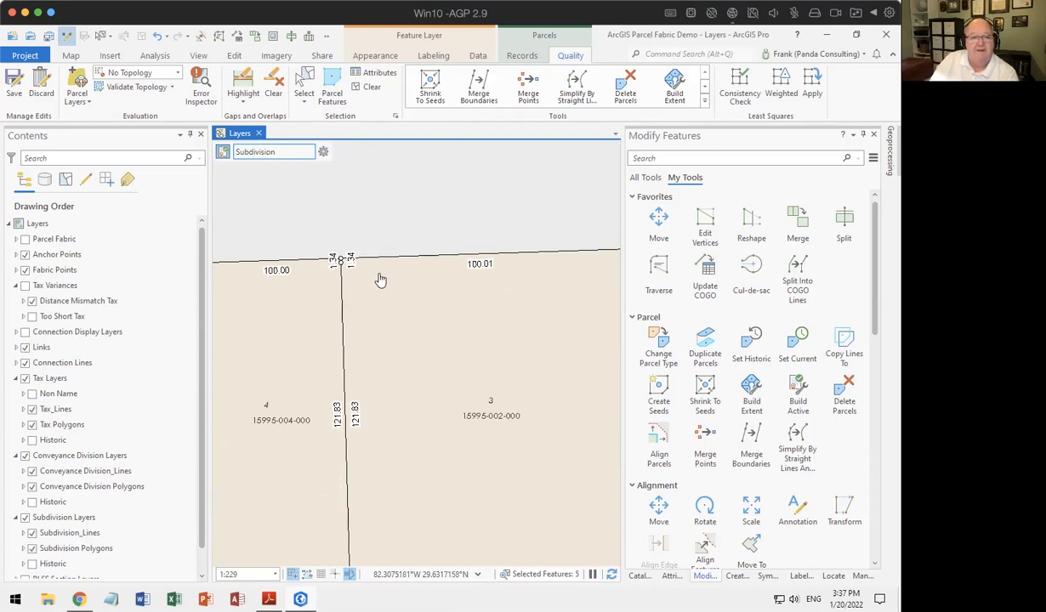
drag(434, 306, 516, 220)
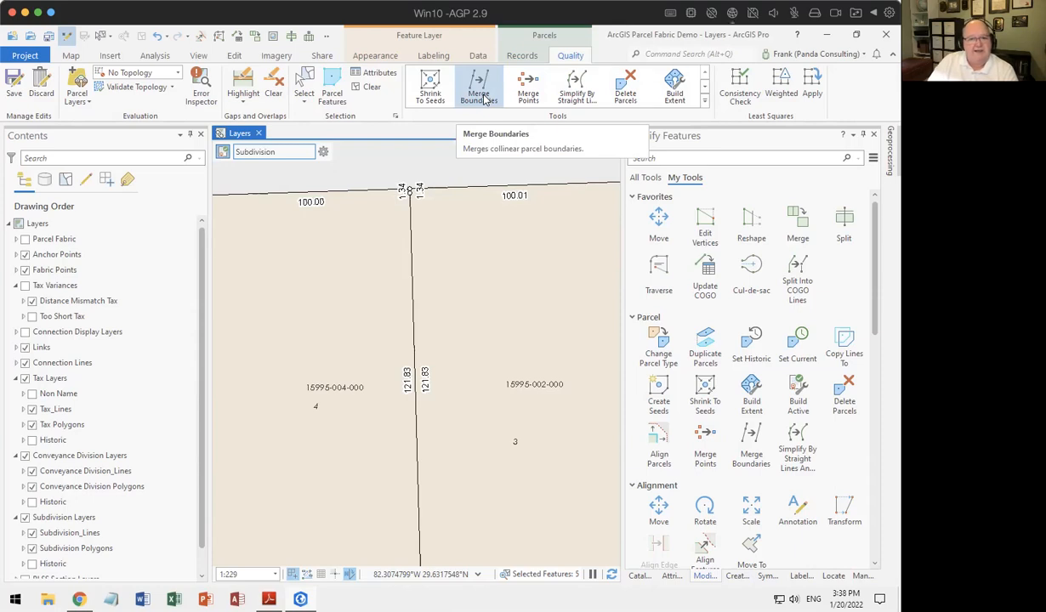
- Select the features at the parcels' shared north corner and review the selected Tax_Lines and Conveyance Division_Lines in the attributes
click(303, 87)
drag(409, 193, 426, 206)
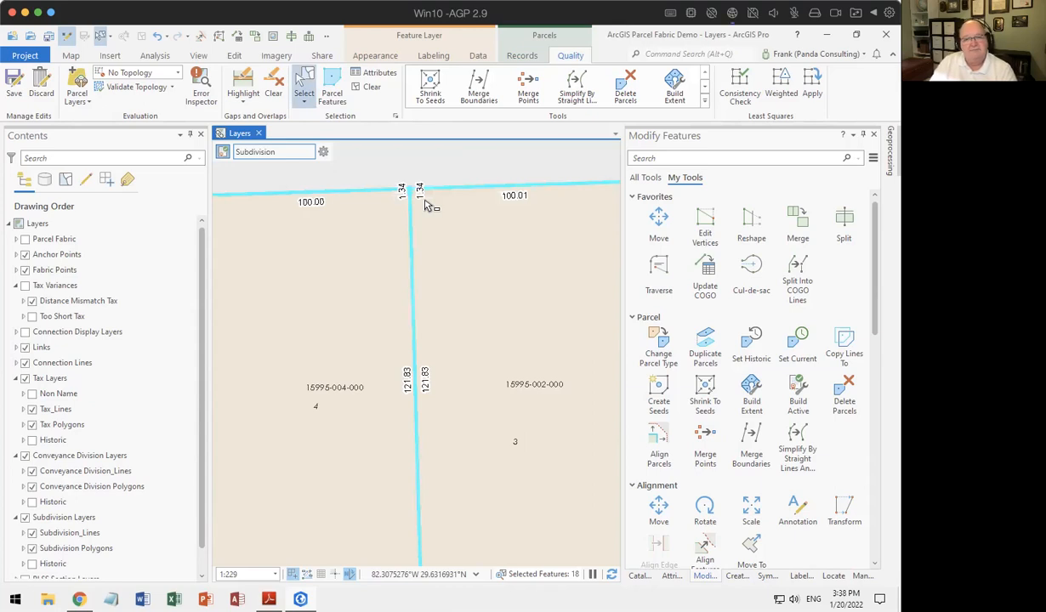
click(670, 576)
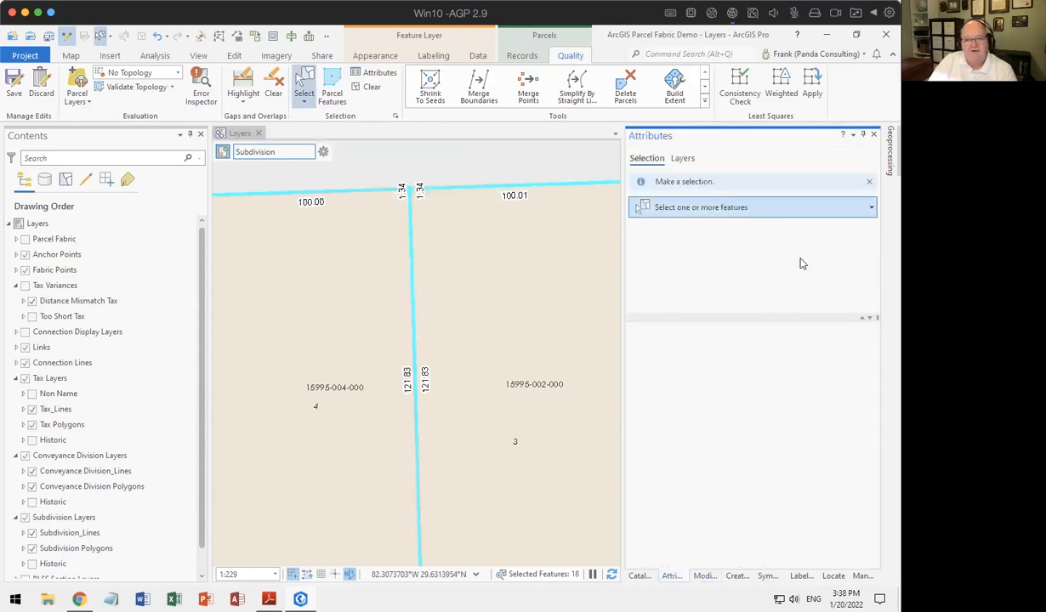
click(680, 242)
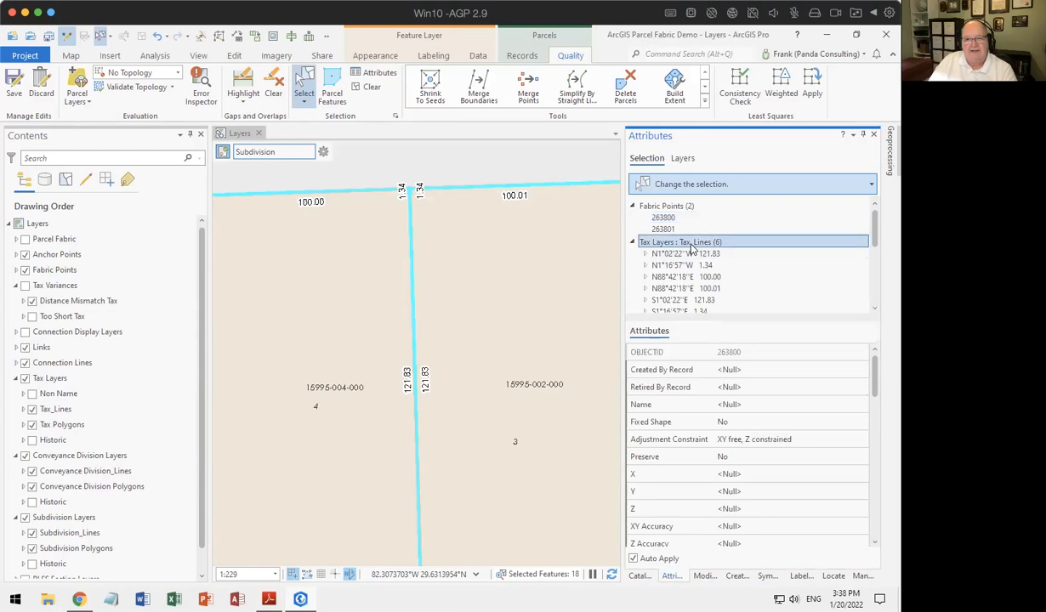
scroll(680, 247, down, 3)
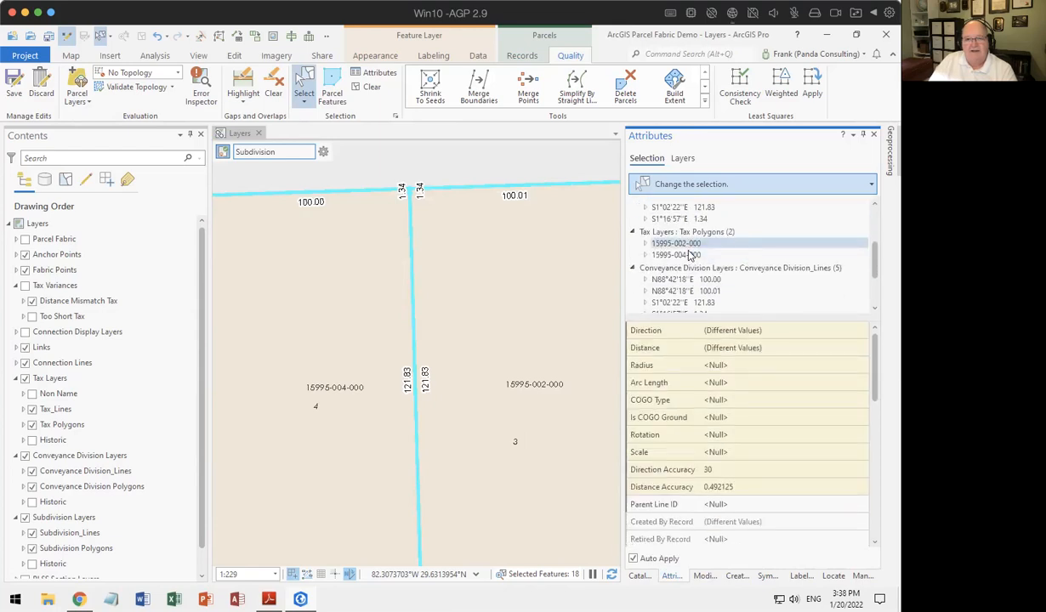
click(693, 269)
scroll(731, 251, down, 2)
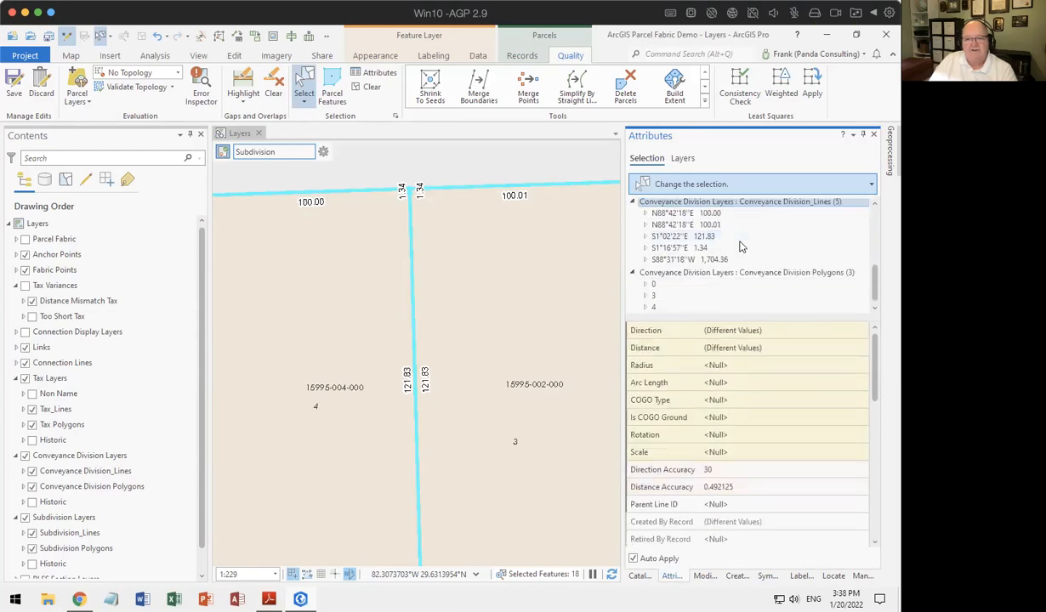
scroll(709, 234, up, 3)
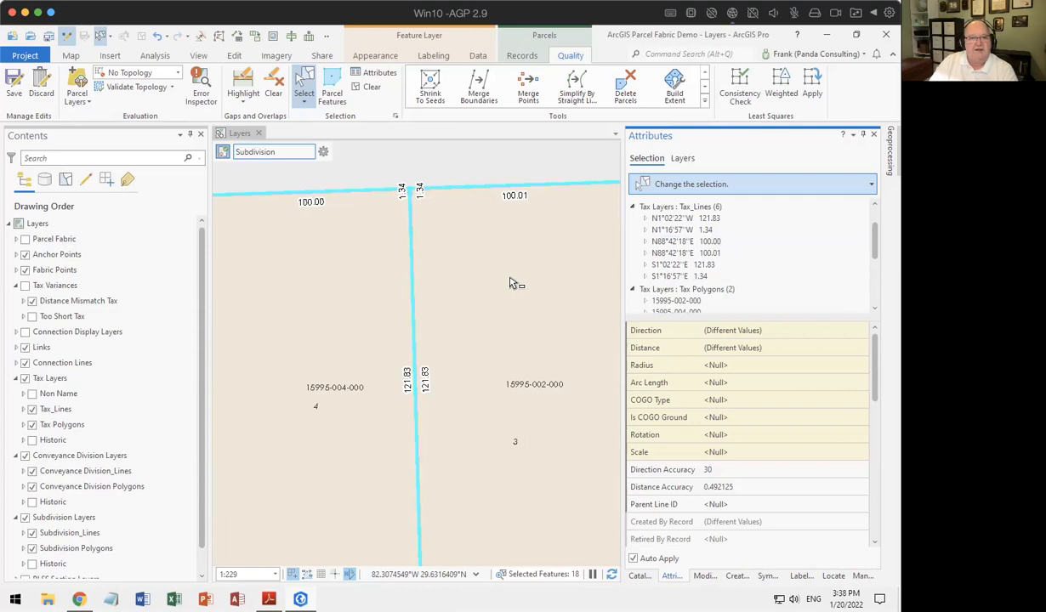
- Read the Merge Collinear Parcel Boundaries help and run the tool on the selected Tax_Lines with a 0.5 meter offset tolerance
click(479, 91)
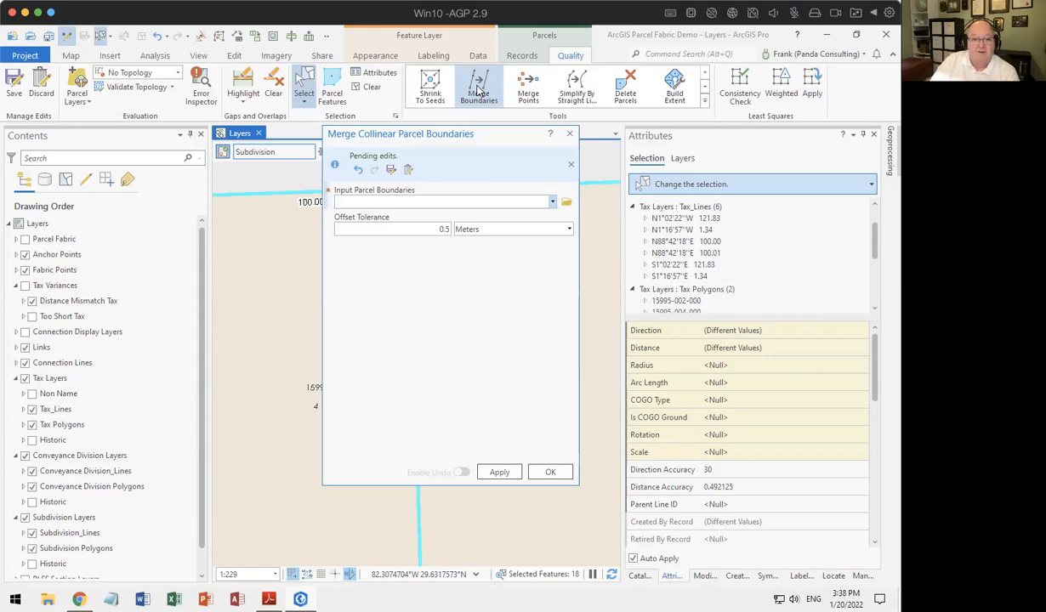
click(553, 202)
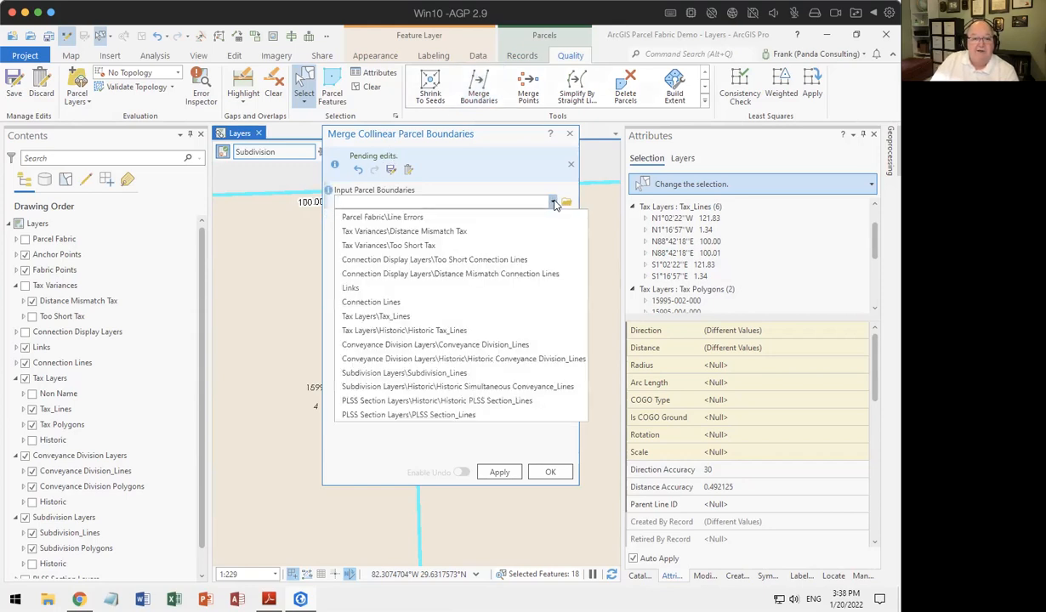
click(436, 315)
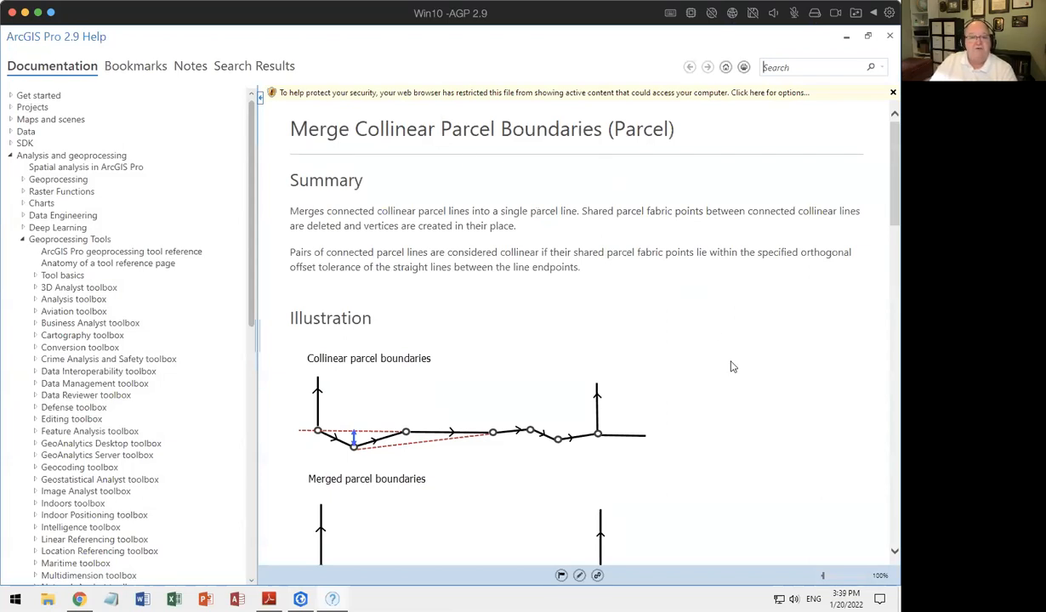
scroll(742, 394, down, 1)
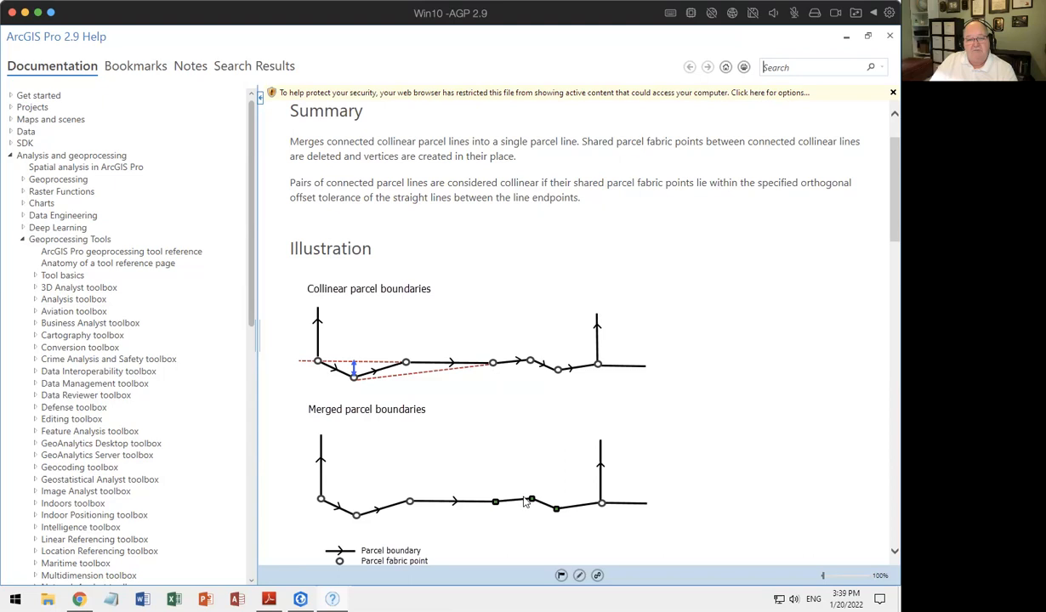
scroll(594, 419, down, 3)
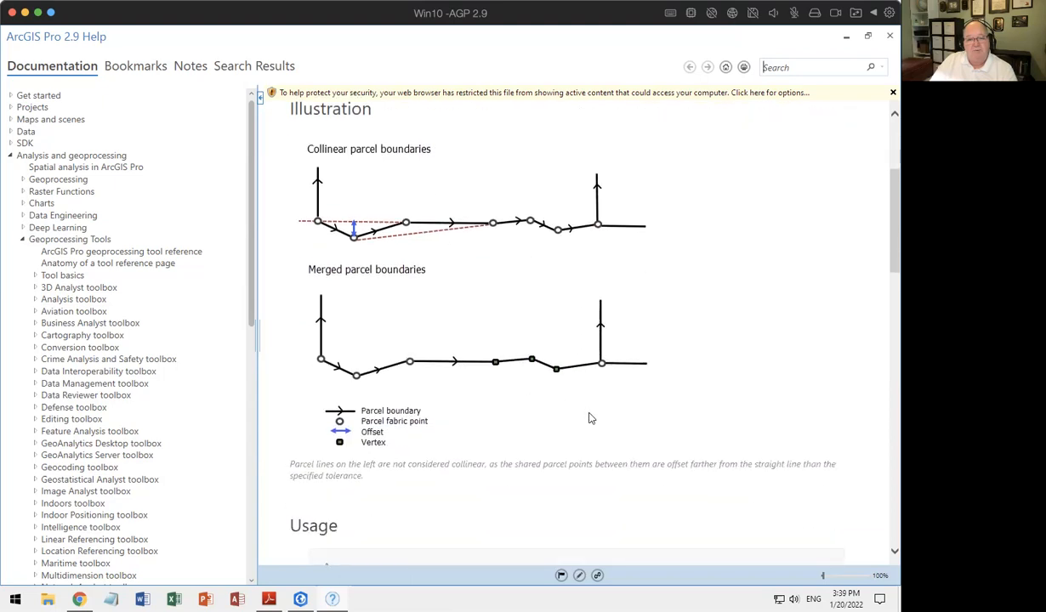
scroll(591, 417, down, 5)
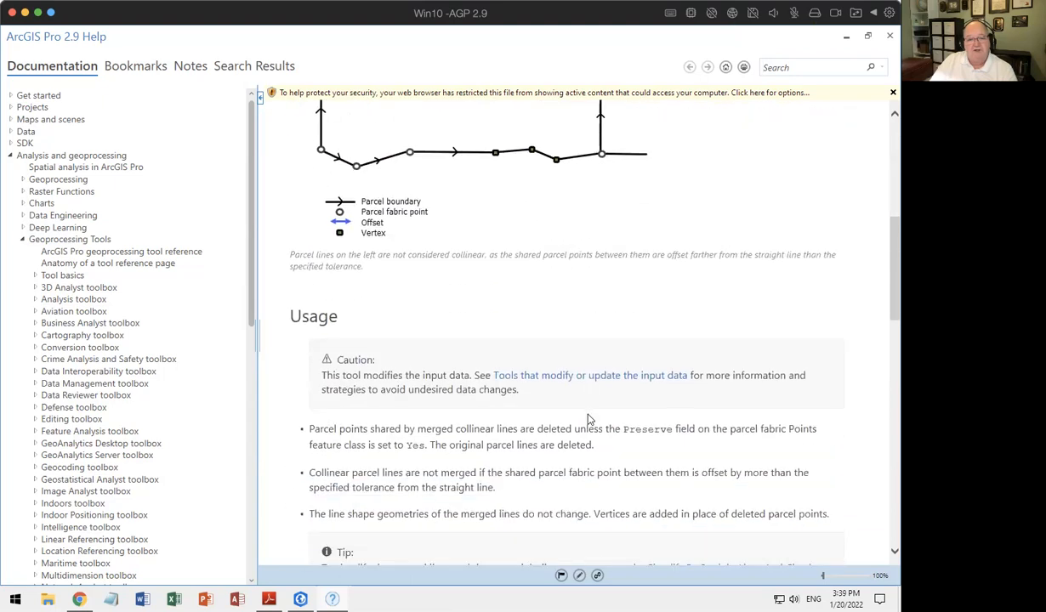
click(889, 35)
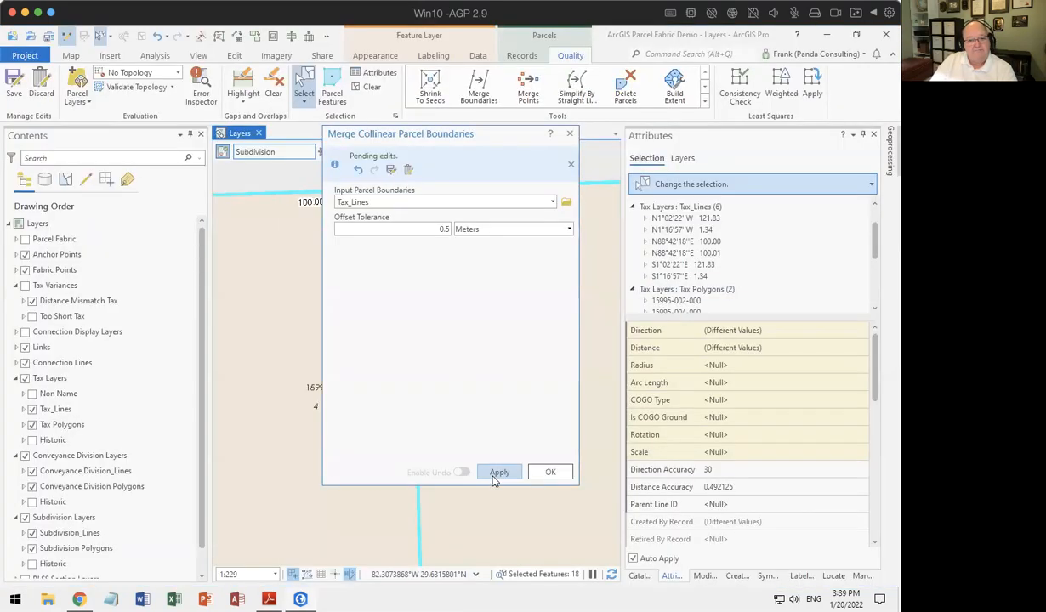
drag(506, 137, 688, 165)
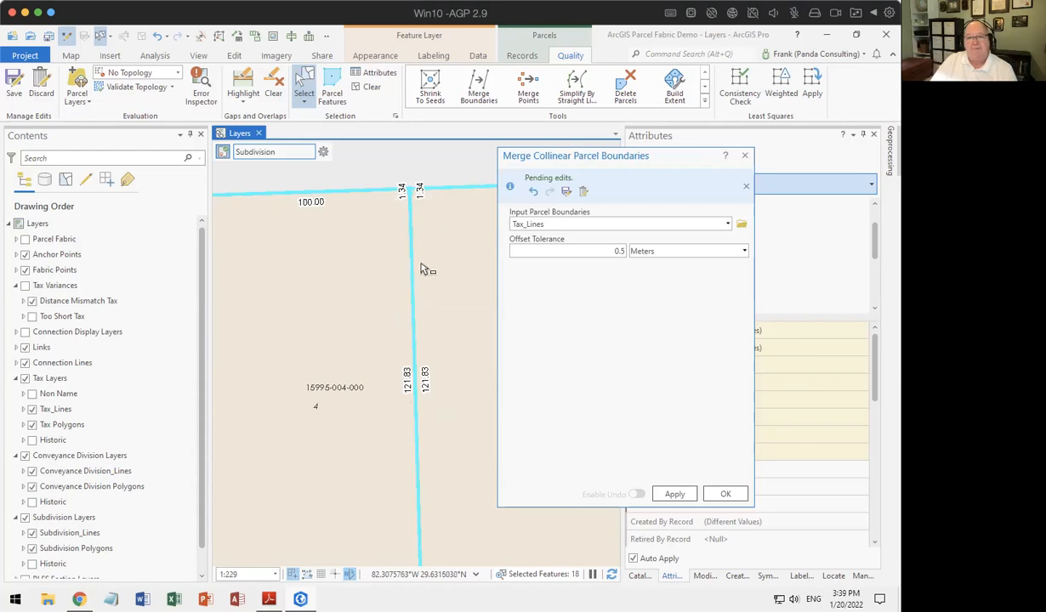
click(664, 495)
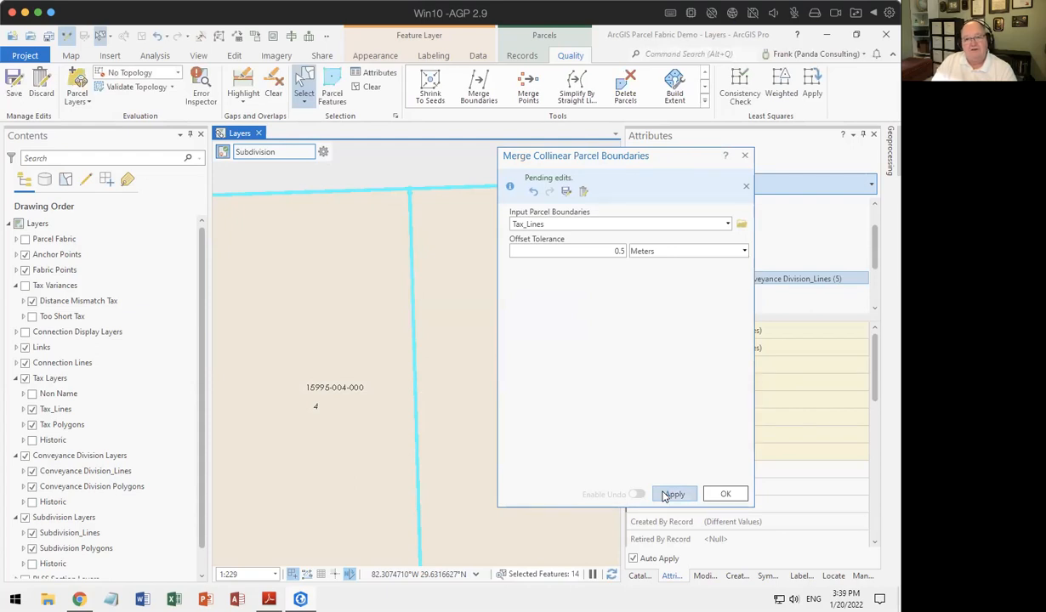
- Inspect the attributes of the two merged tax lines and isolate line 1923254 as the only selected feature
drag(668, 156, 274, 171)
click(666, 218)
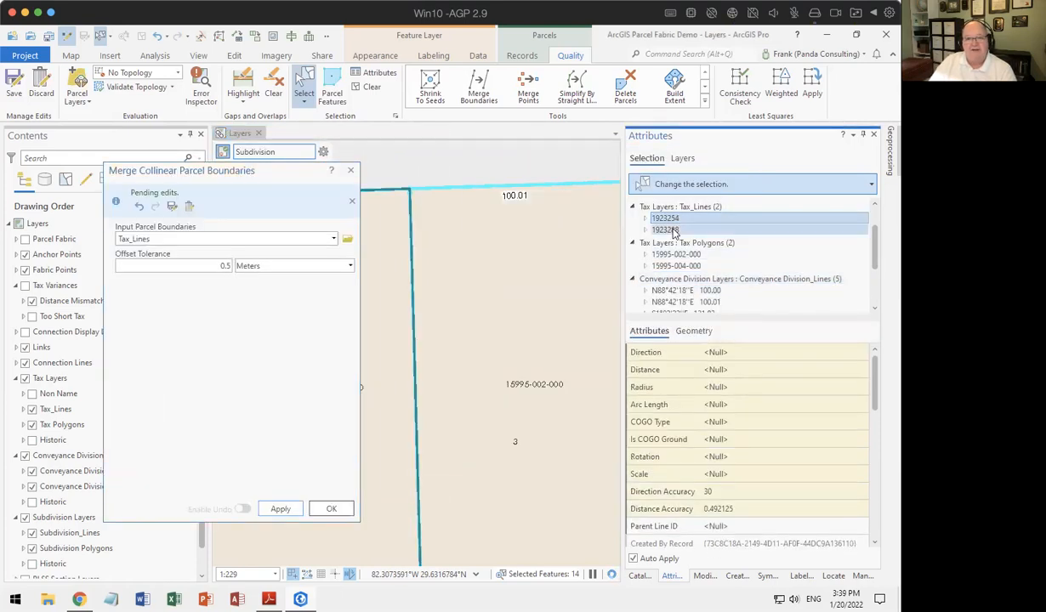
click(672, 230)
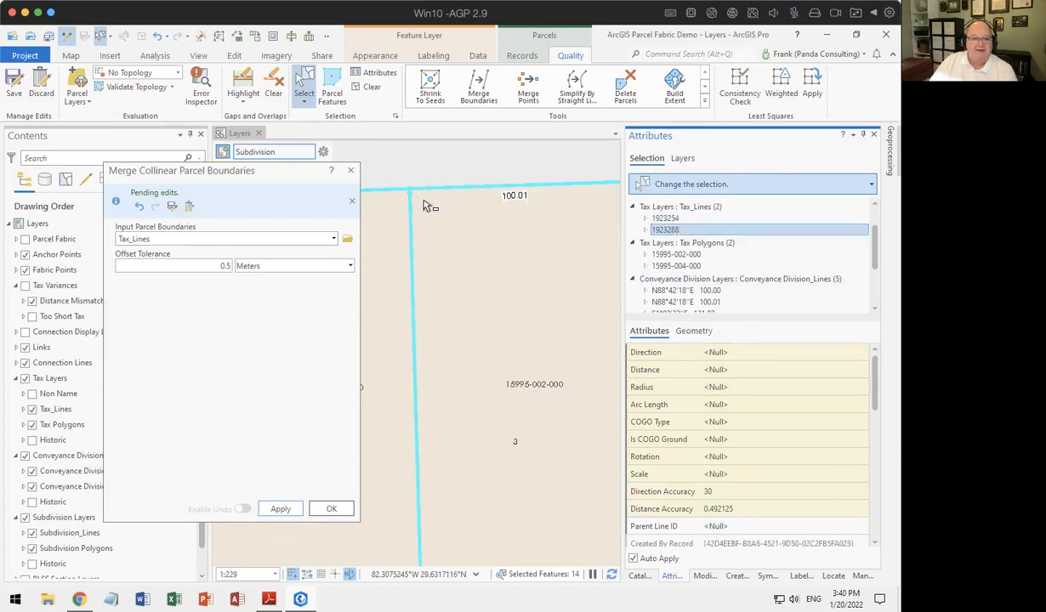
ctrl+click(665, 219)
right_click(665, 220)
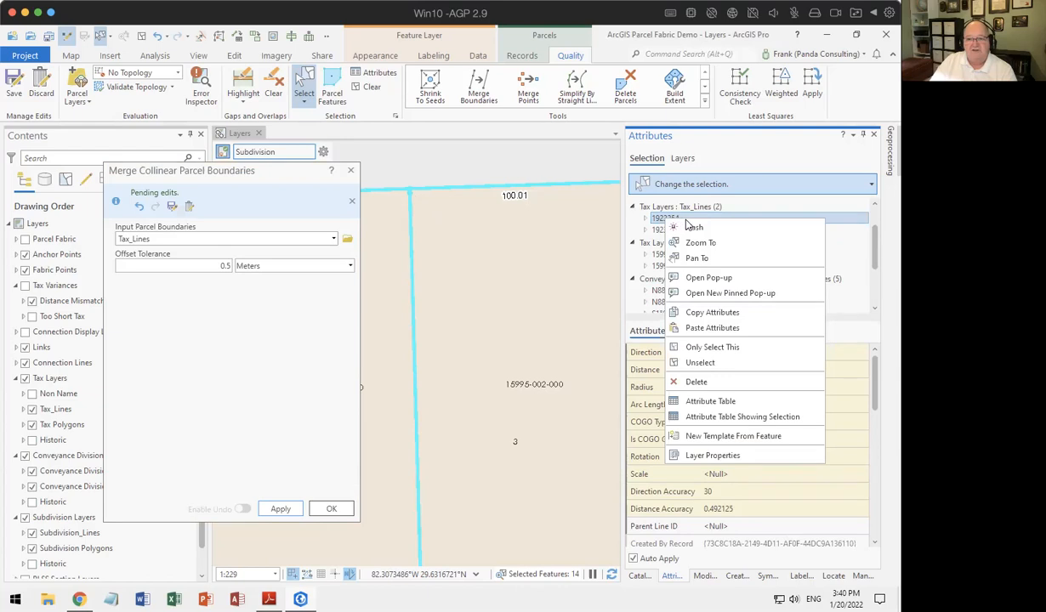
click(710, 347)
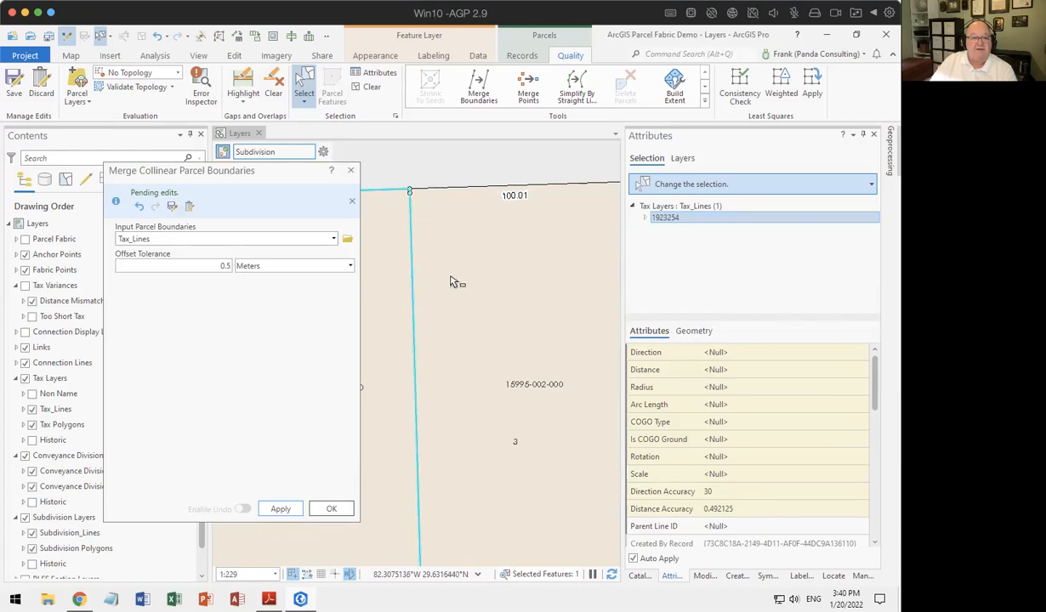
- Undo the collinear boundary merge, clear the selection and close the merge tool
click(165, 38)
click(204, 68)
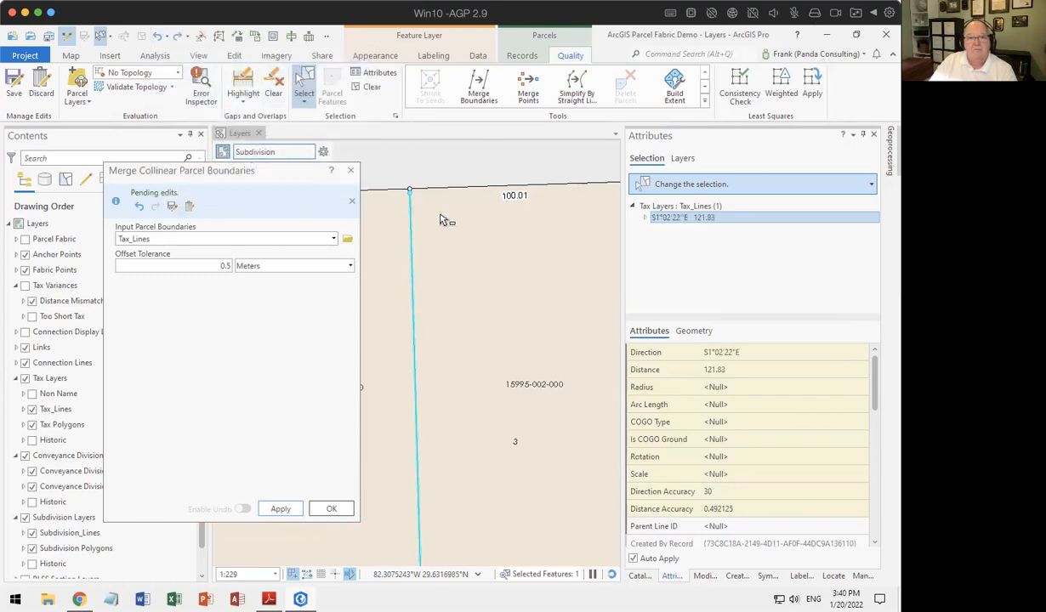
click(369, 87)
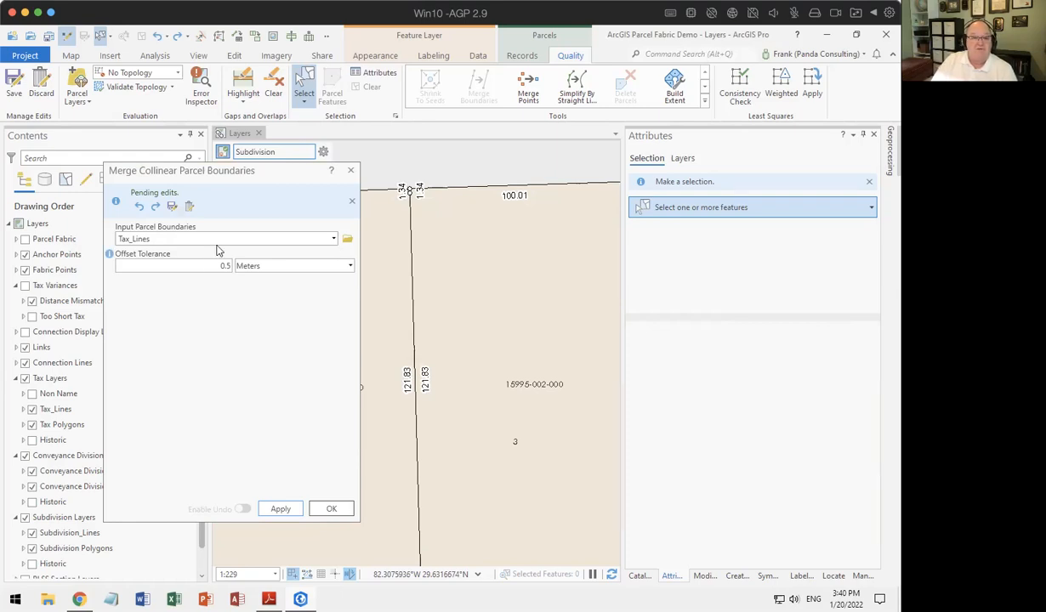
drag(258, 169, 237, 147)
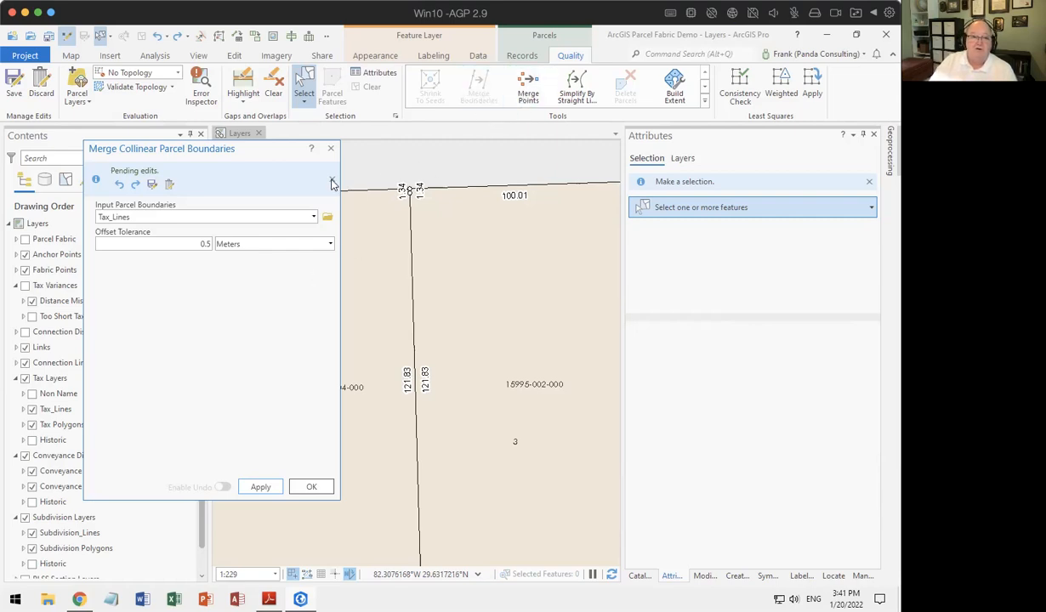
click(331, 148)
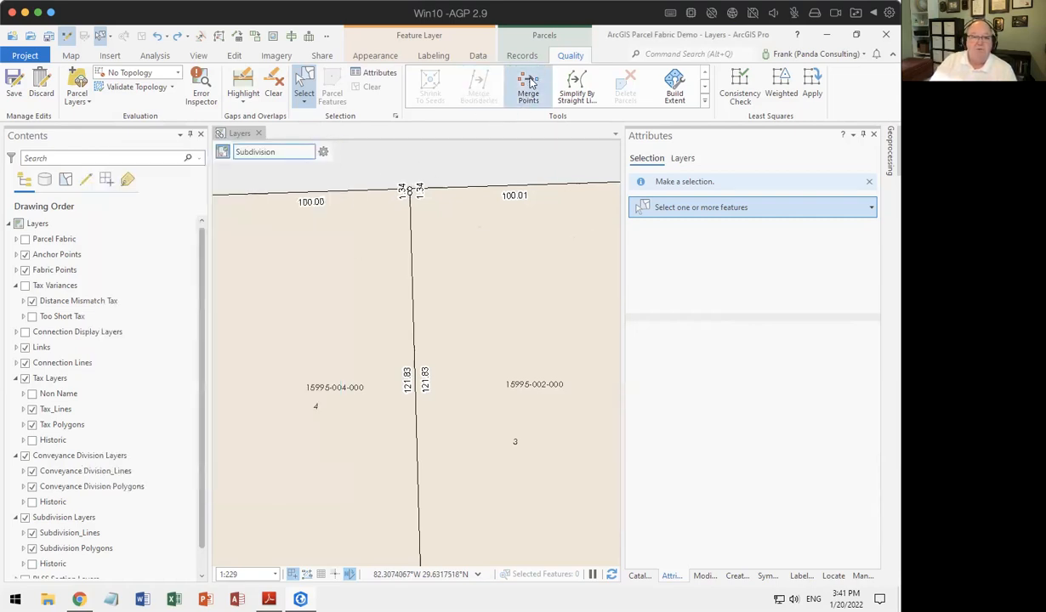
- Merge parcel points 263800 and 263801 at the north corner shared by lots 3 and 4, preserving 263800, and clear the selection
click(530, 82)
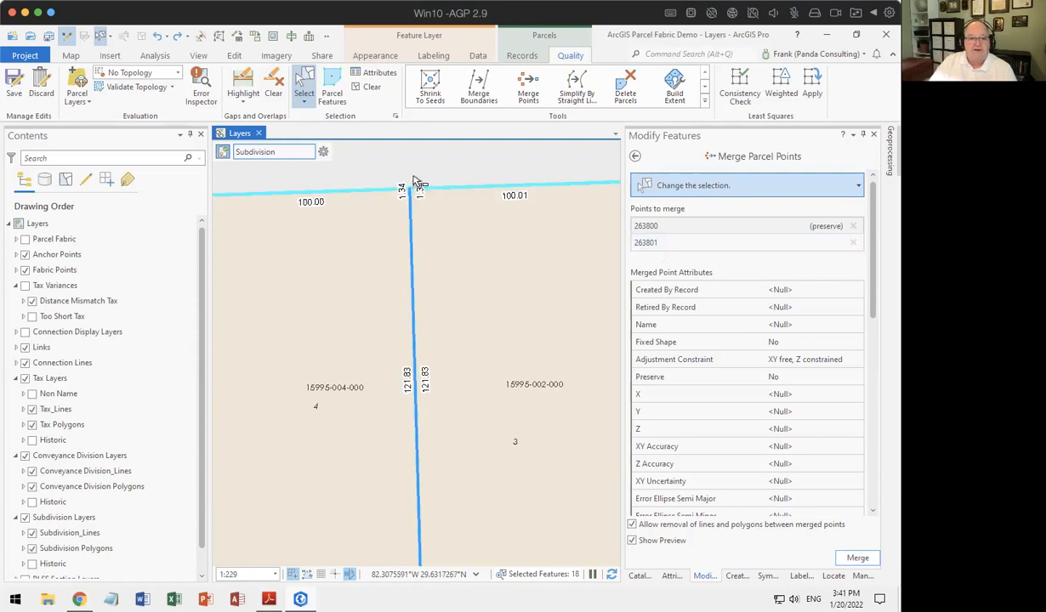
click(648, 243)
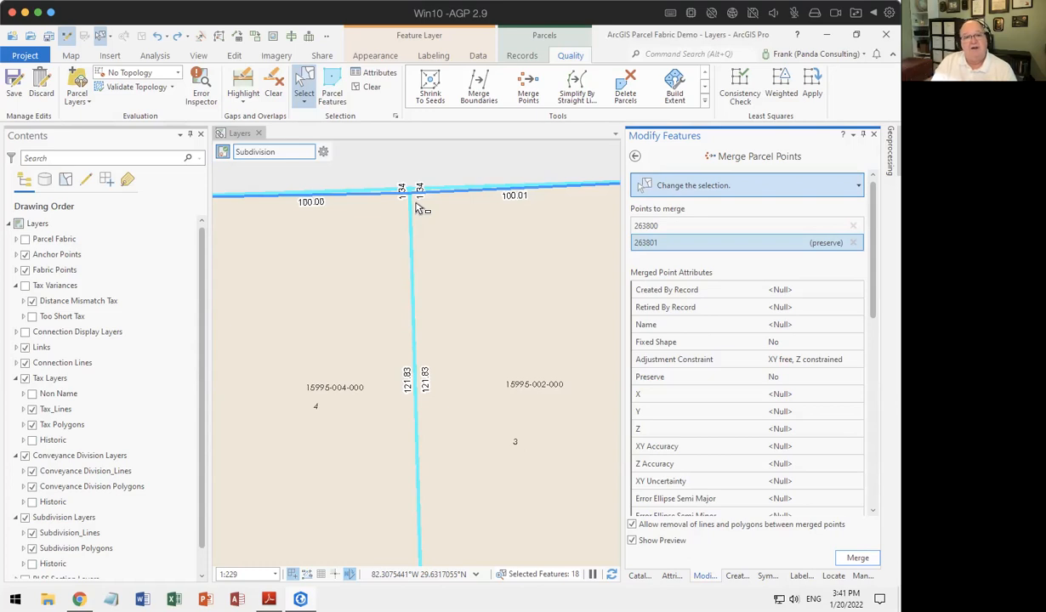
click(654, 228)
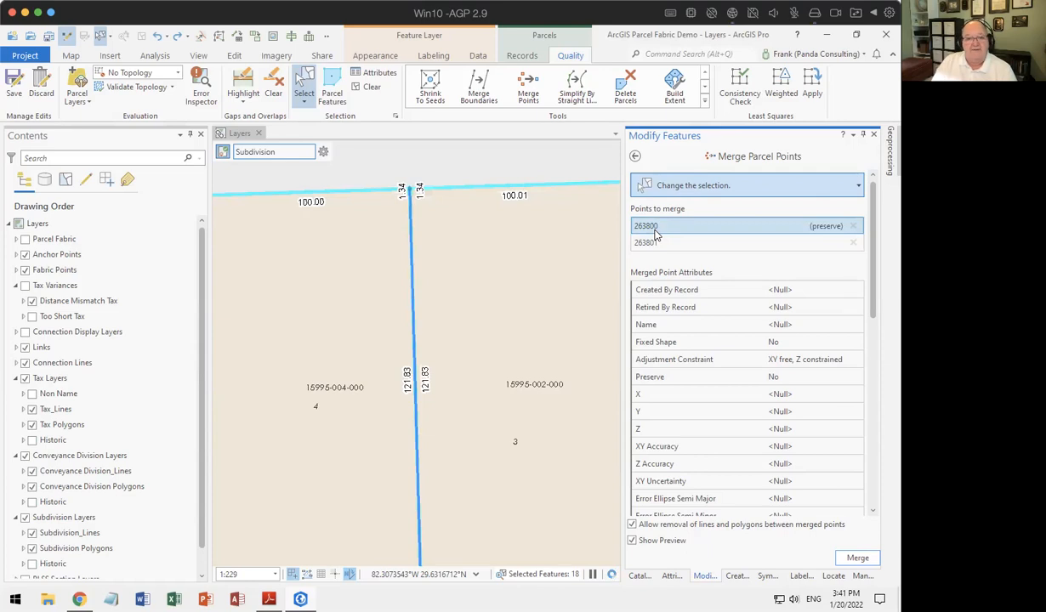
click(857, 558)
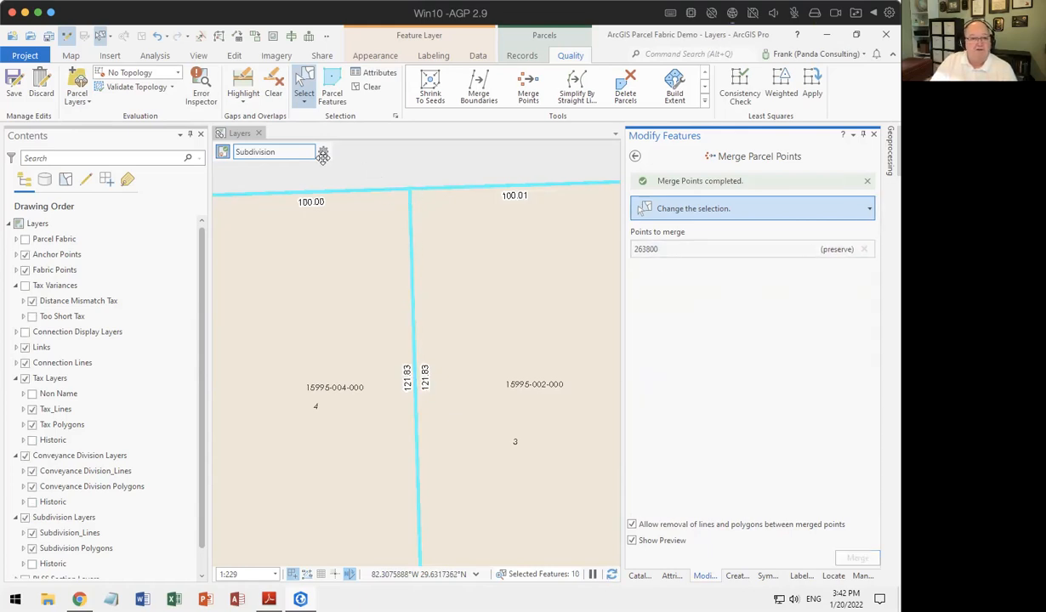
click(369, 87)
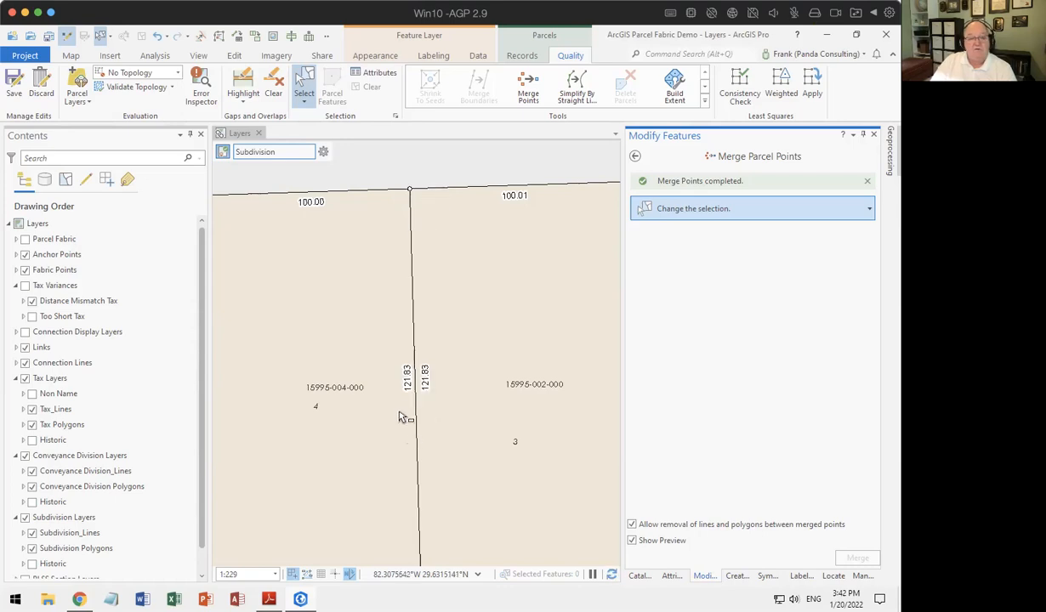
- Update the COGO distance of the boundary shared by lots 3 and 4, open Align Features and clear the selection
drag(387, 294, 441, 328)
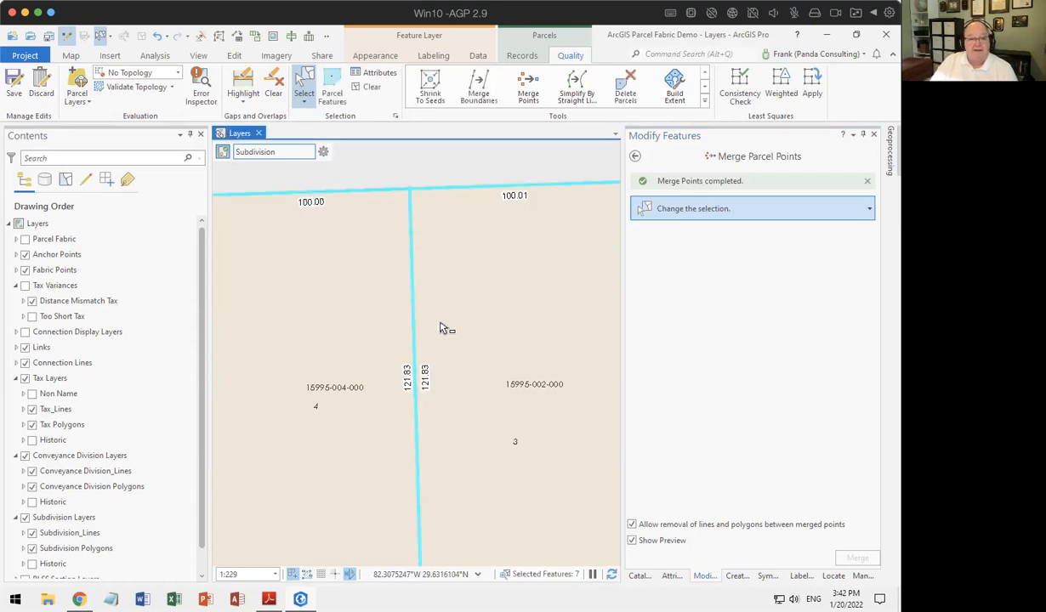
click(238, 38)
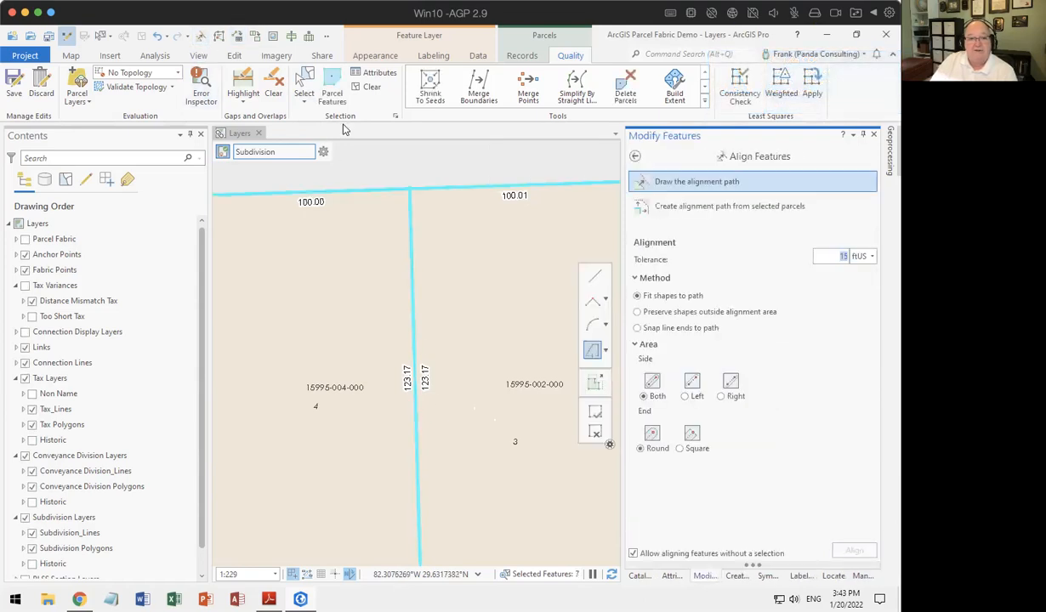
click(366, 88)
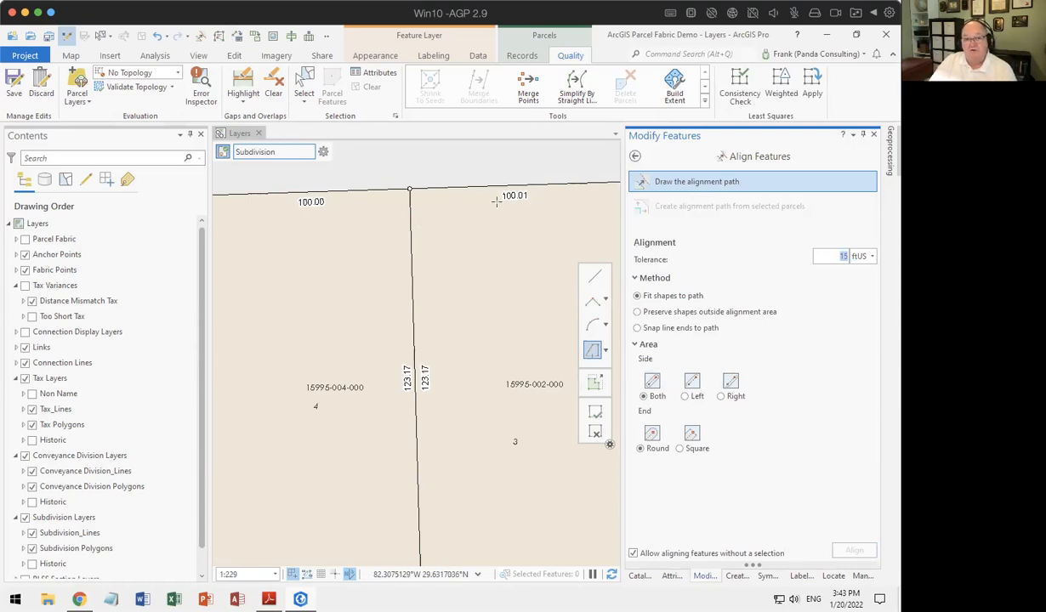
- Inspect the south corner shared by lots 12 and 13 for nearly coincident points
scroll(485, 252, down, 2)
scroll(481, 254, down, 3)
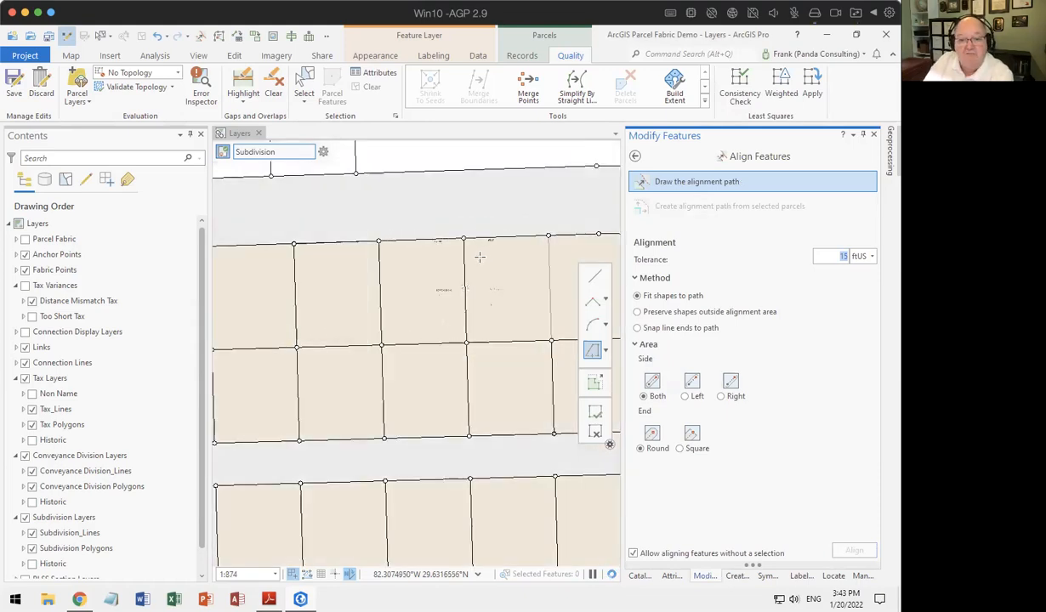
scroll(485, 375, up, 5)
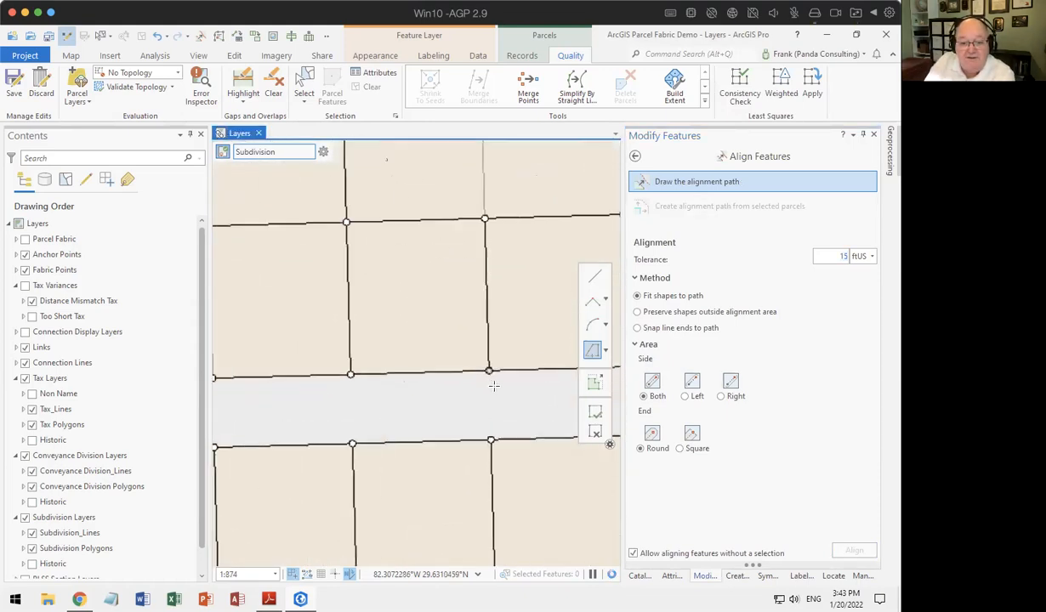
scroll(479, 350, up, 7)
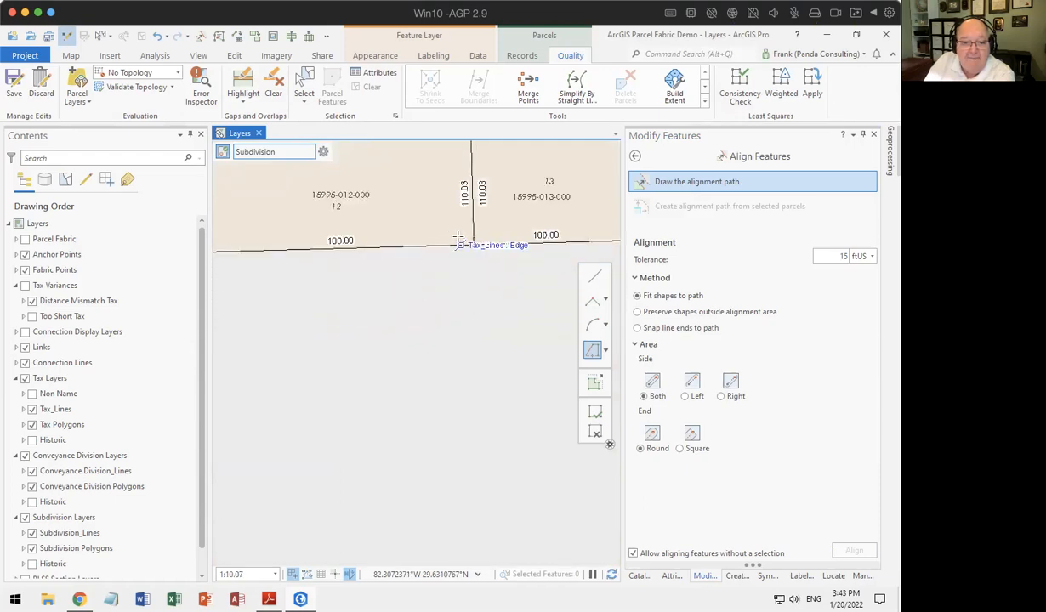
click(528, 91)
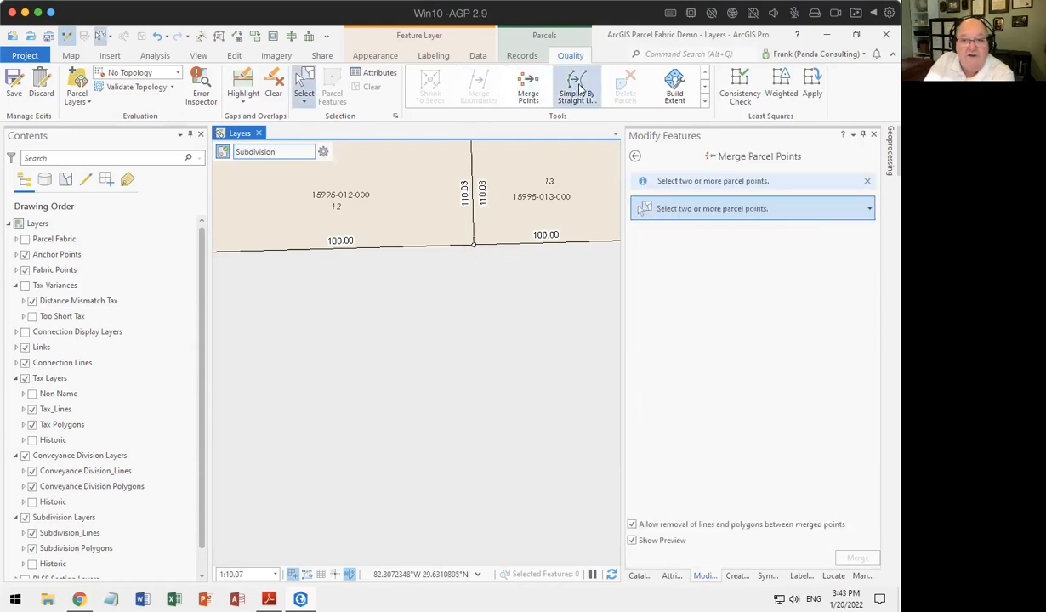
click(675, 87)
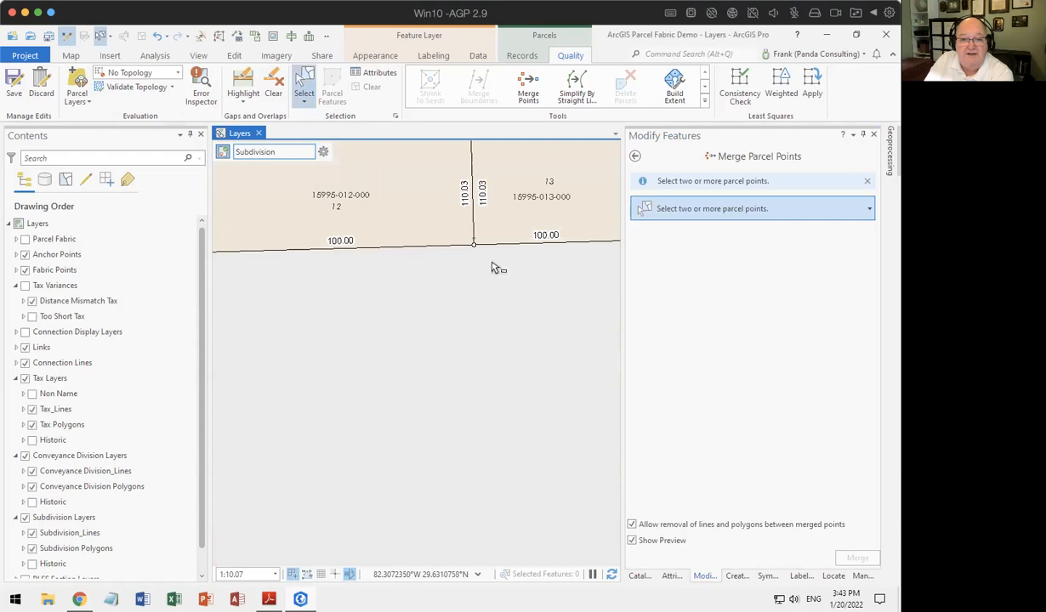
scroll(499, 267, down, 3)
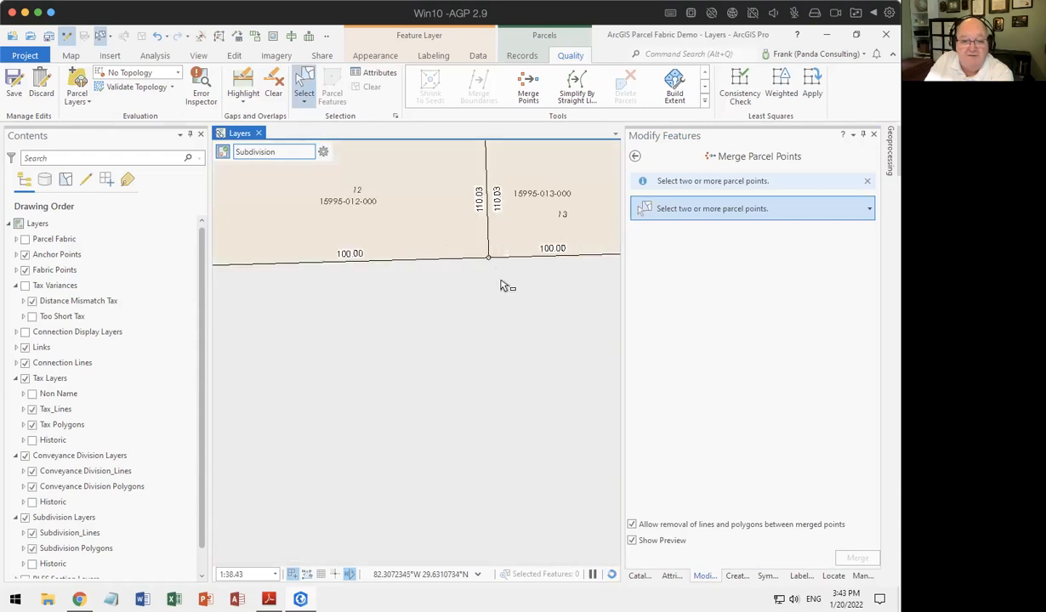
scroll(504, 291, down, 5)
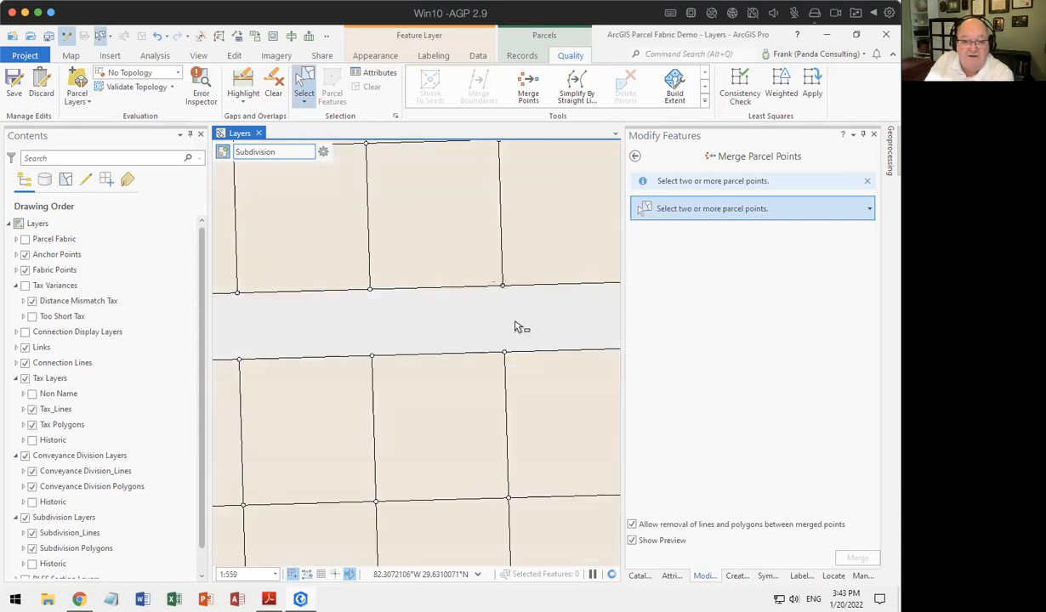
scroll(527, 345, down, 3)
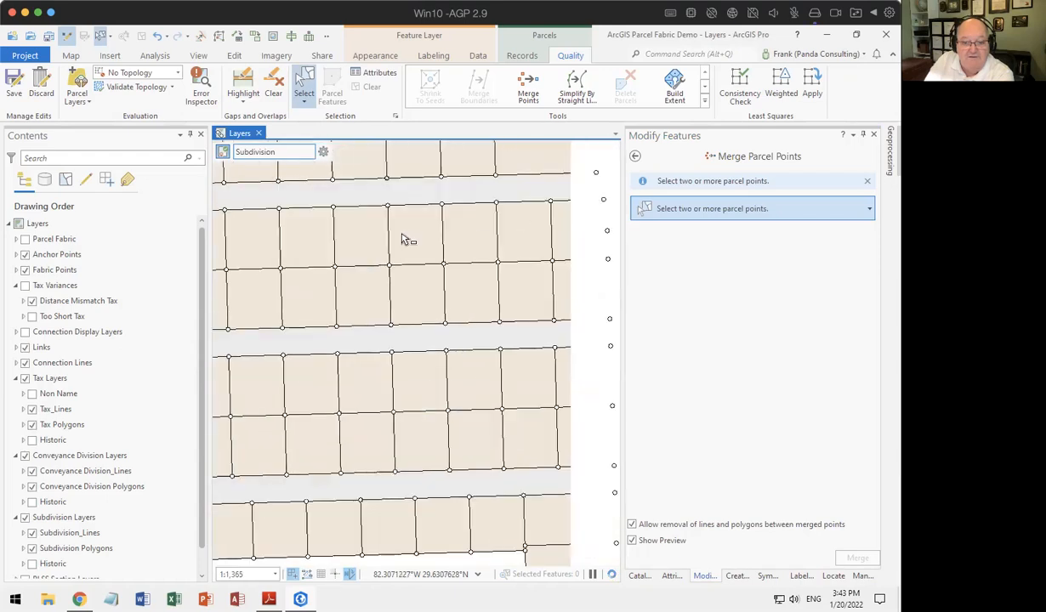
drag(563, 371, 420, 391)
scroll(511, 239, up, 2)
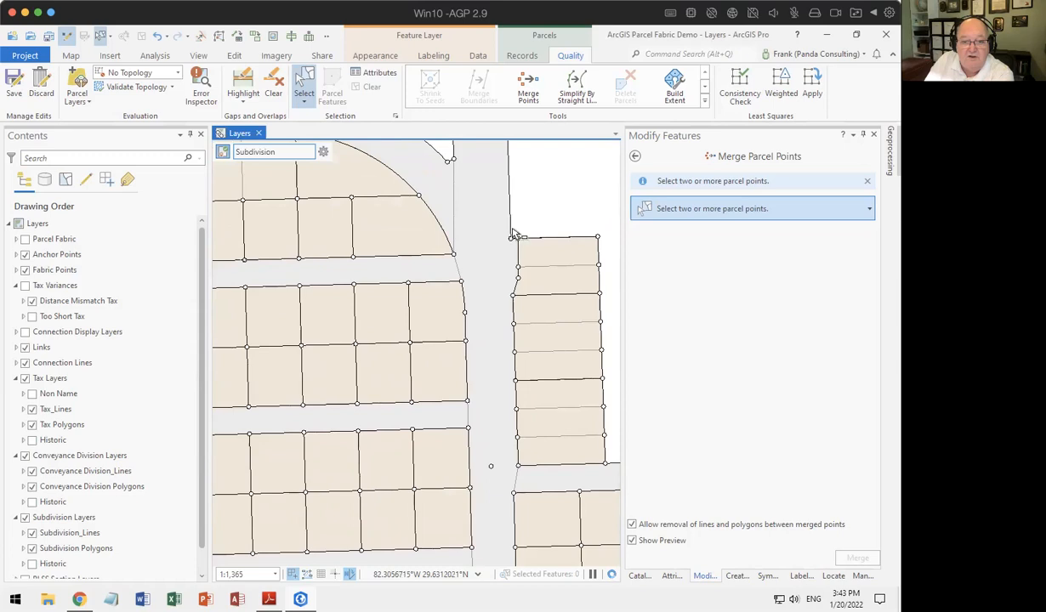
scroll(511, 240, up, 5)
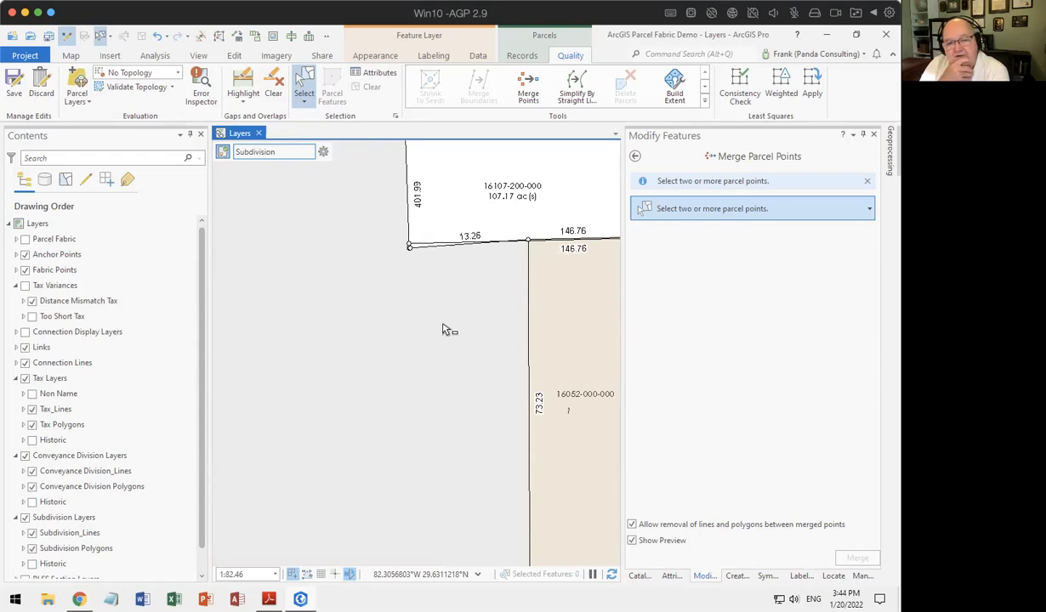
drag(442, 320, 321, 342)
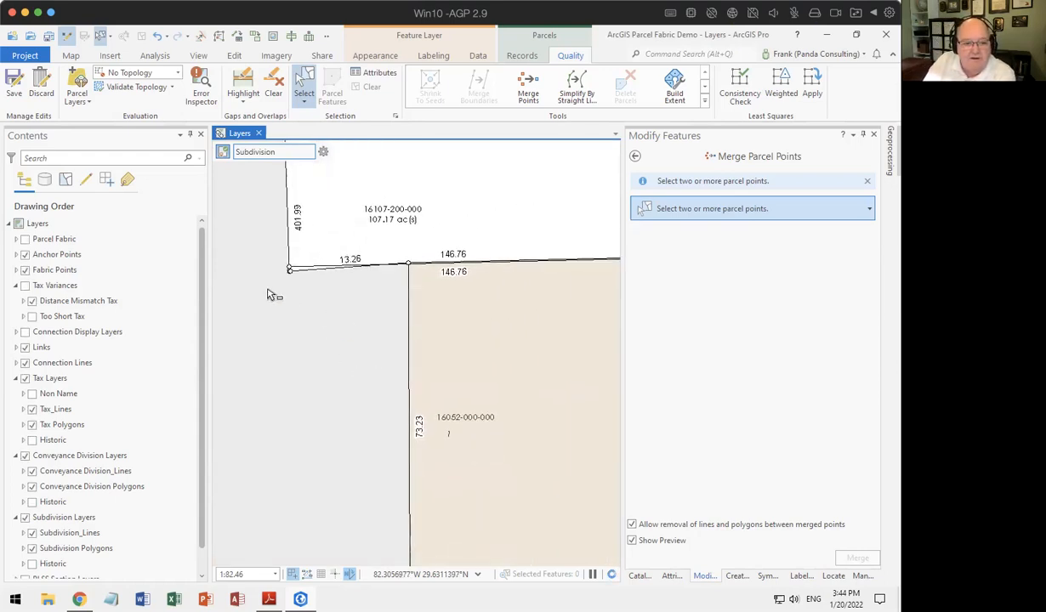
scroll(285, 274, up, 3)
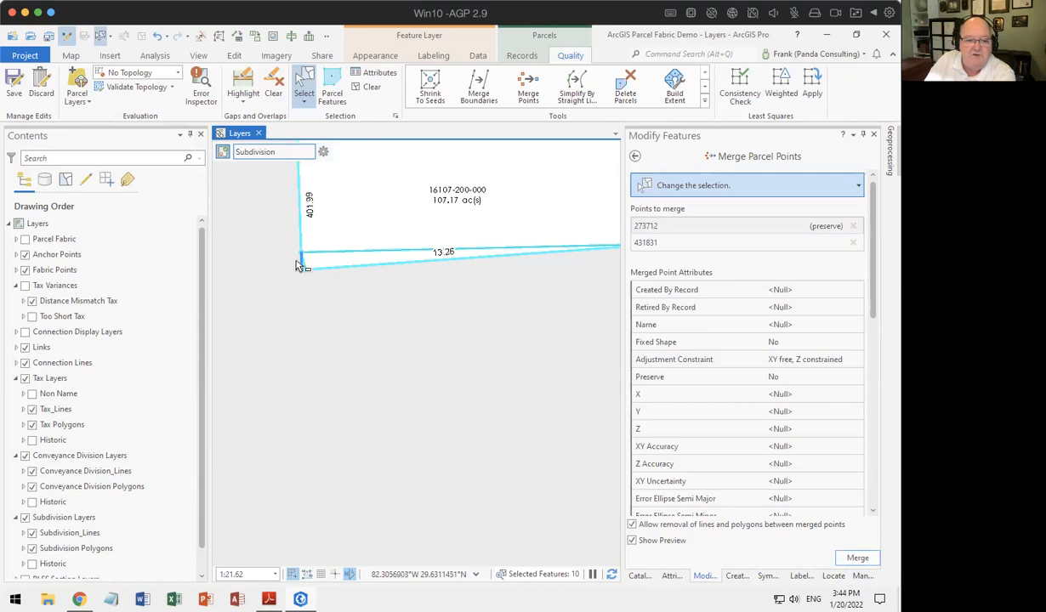
- Compare both candidate points in the preview and merge 273712 with 431831, preserving point 273712
click(643, 243)
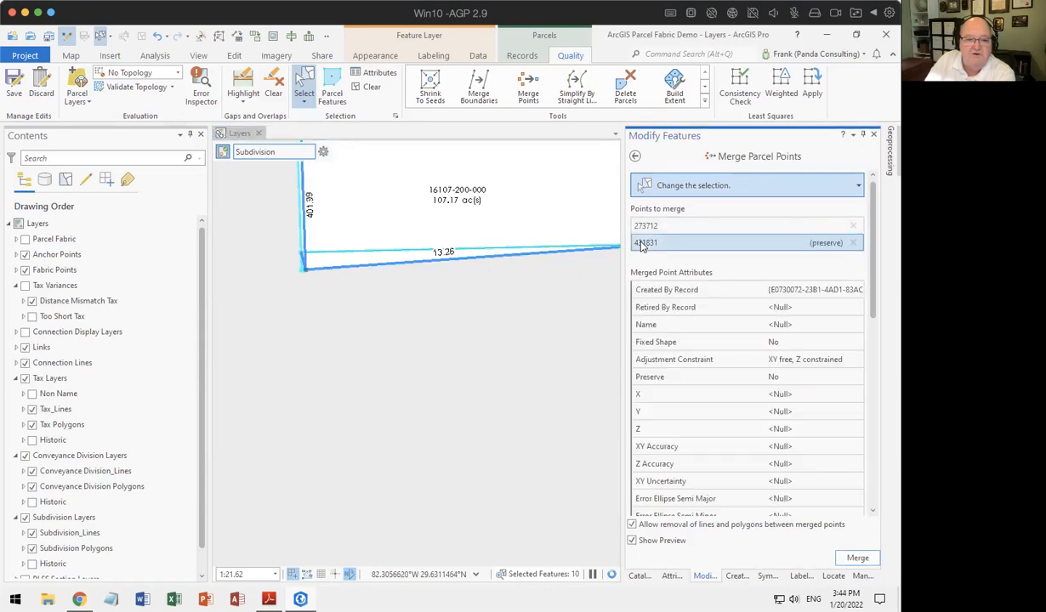
click(643, 226)
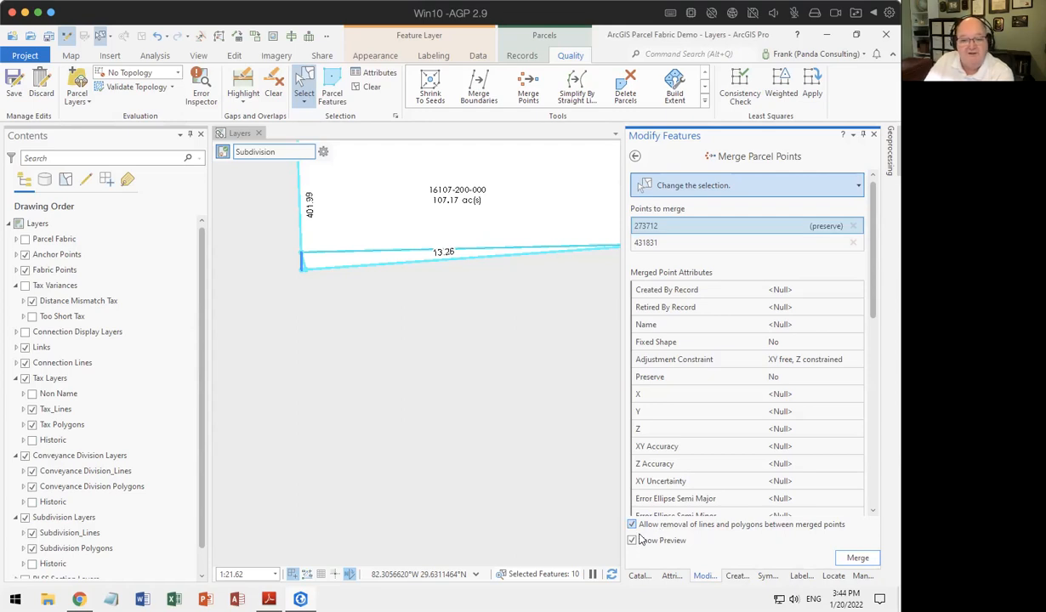
click(857, 559)
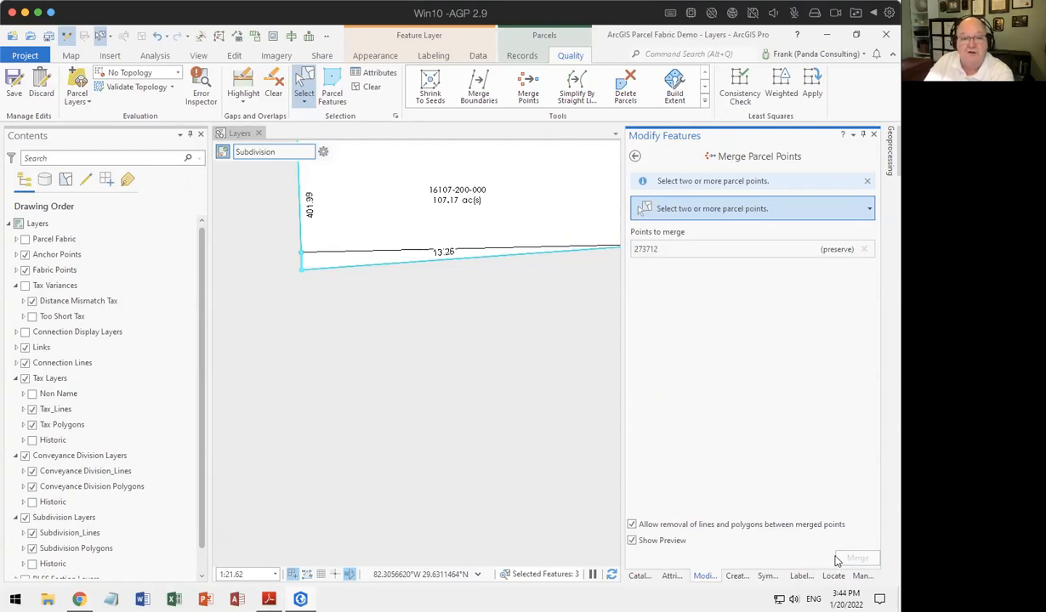
scroll(328, 314, down, 1)
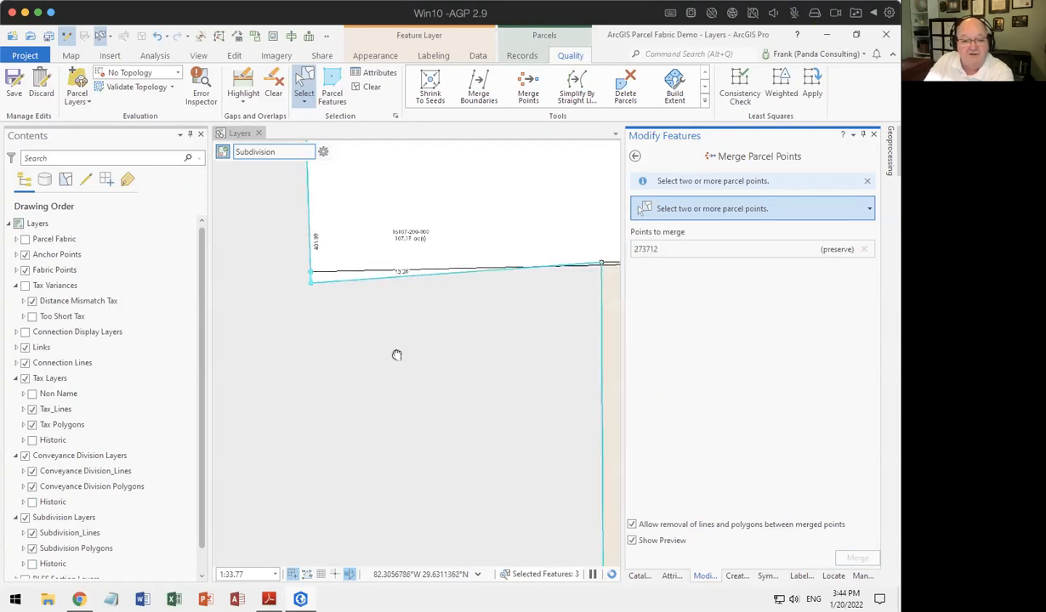
scroll(387, 361, down, 1)
drag(268, 289, 283, 306)
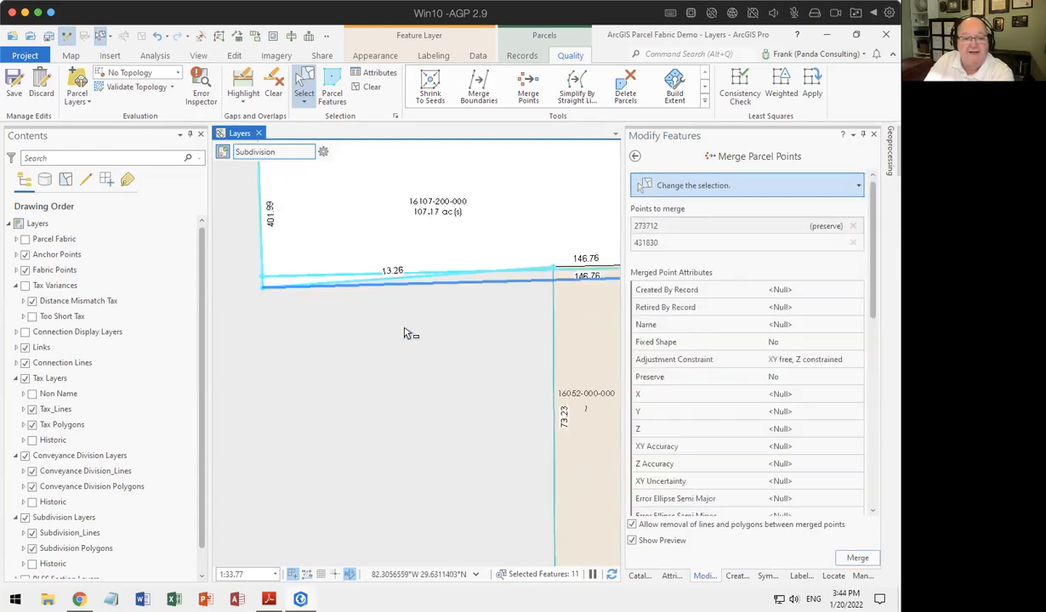
click(644, 247)
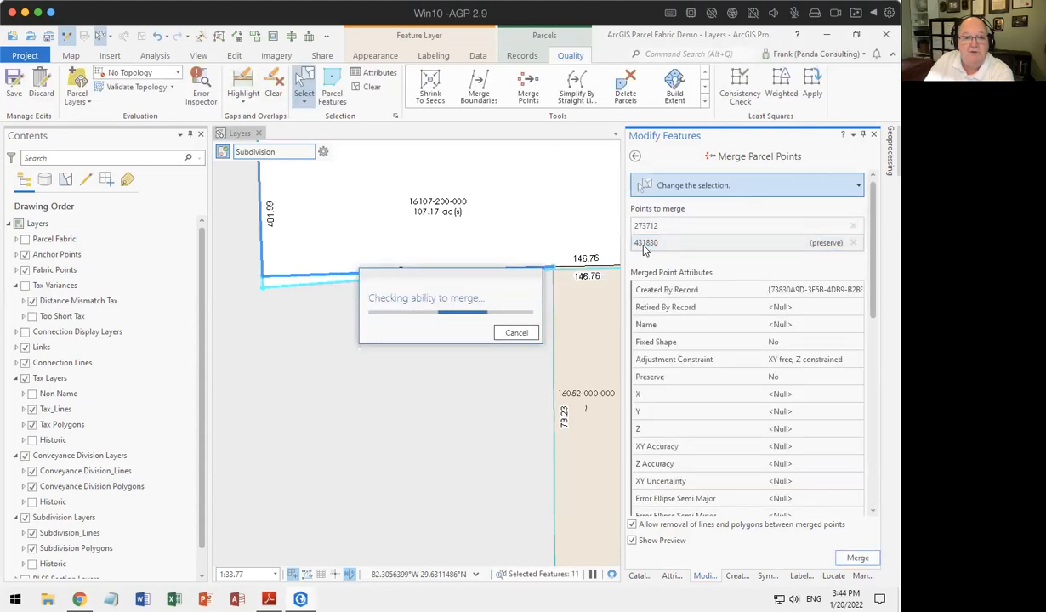
click(858, 558)
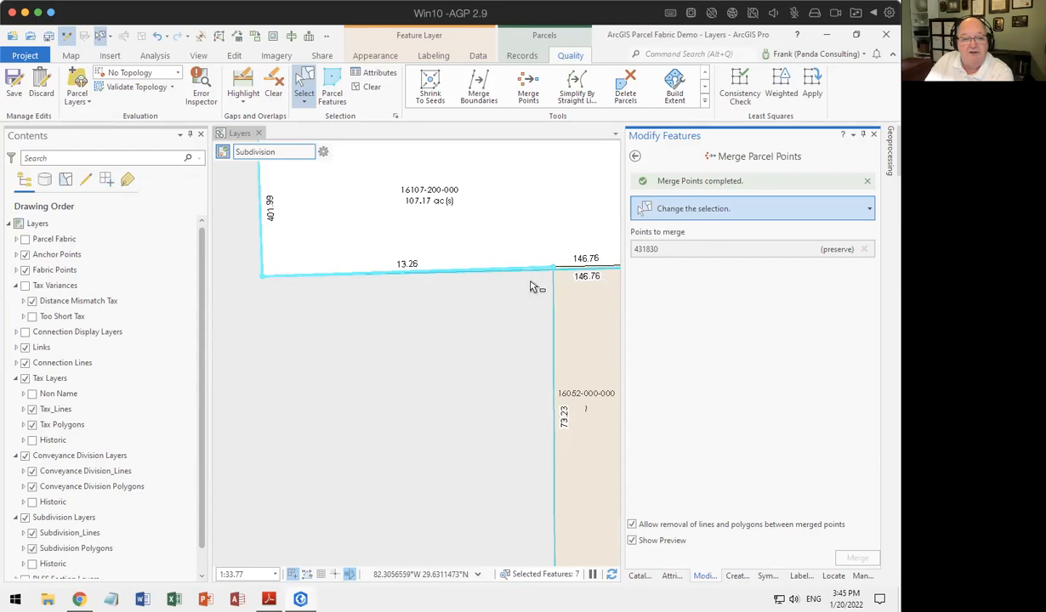
scroll(533, 287, down, 2)
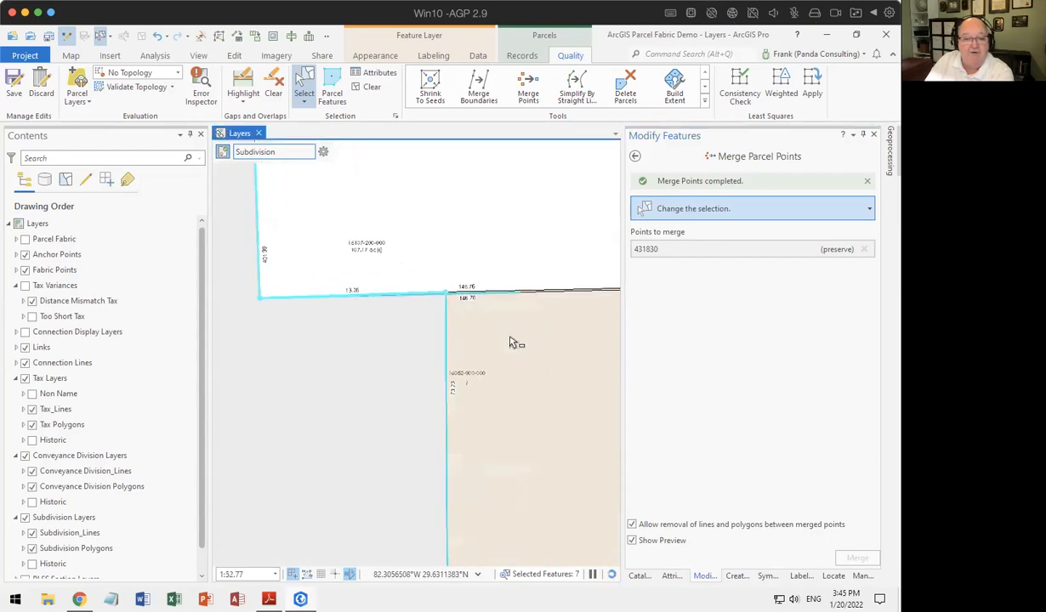
scroll(516, 337, down, 4)
drag(546, 361, 335, 357)
scroll(330, 335, down, 10)
scroll(338, 332, up, 8)
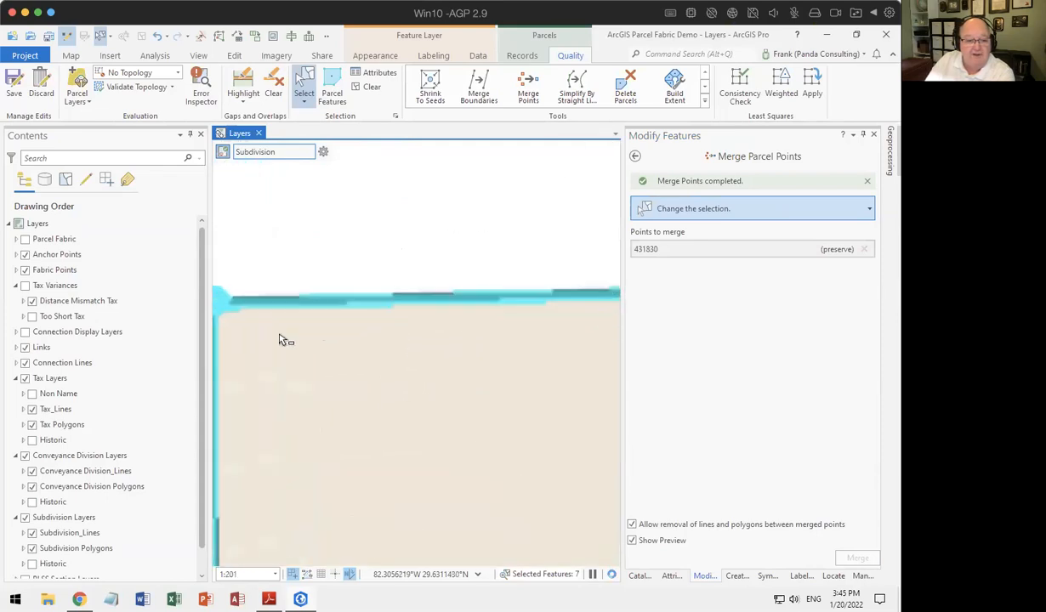
scroll(329, 329, up, 4)
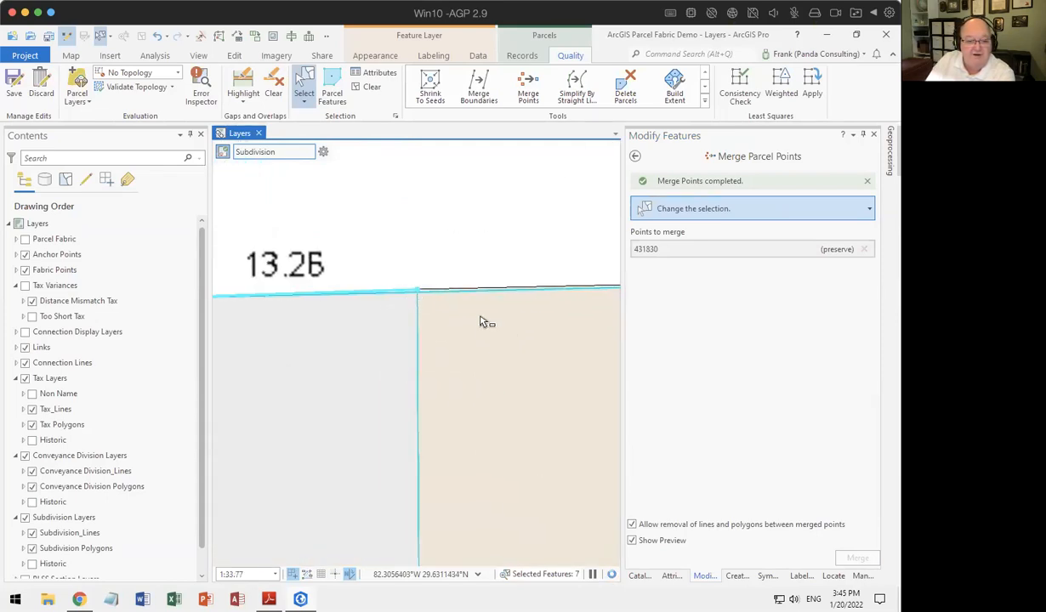
scroll(480, 322, down, 4)
scroll(480, 343, down, 3)
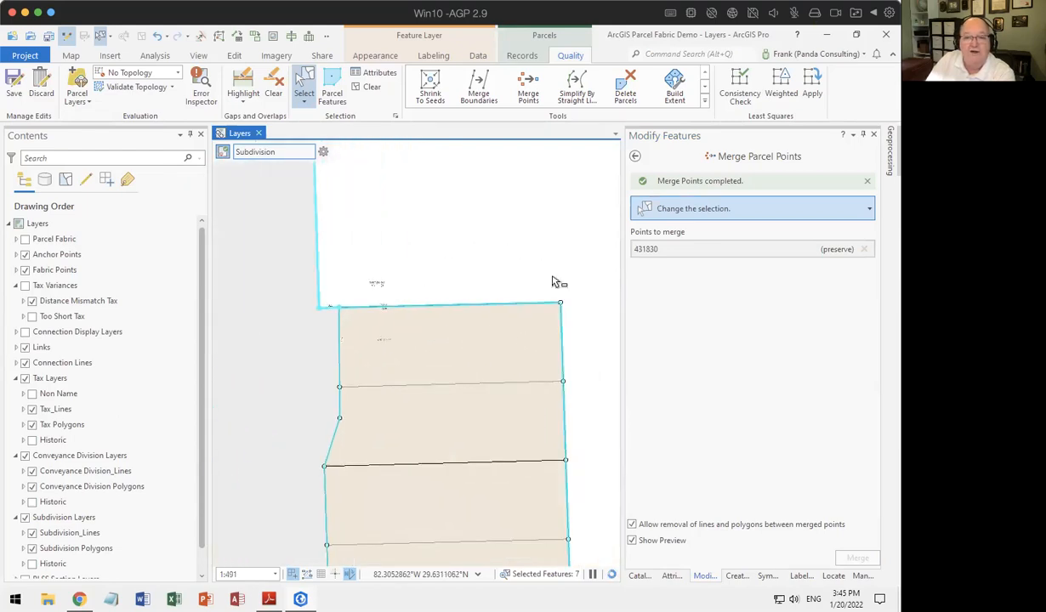
click(635, 158)
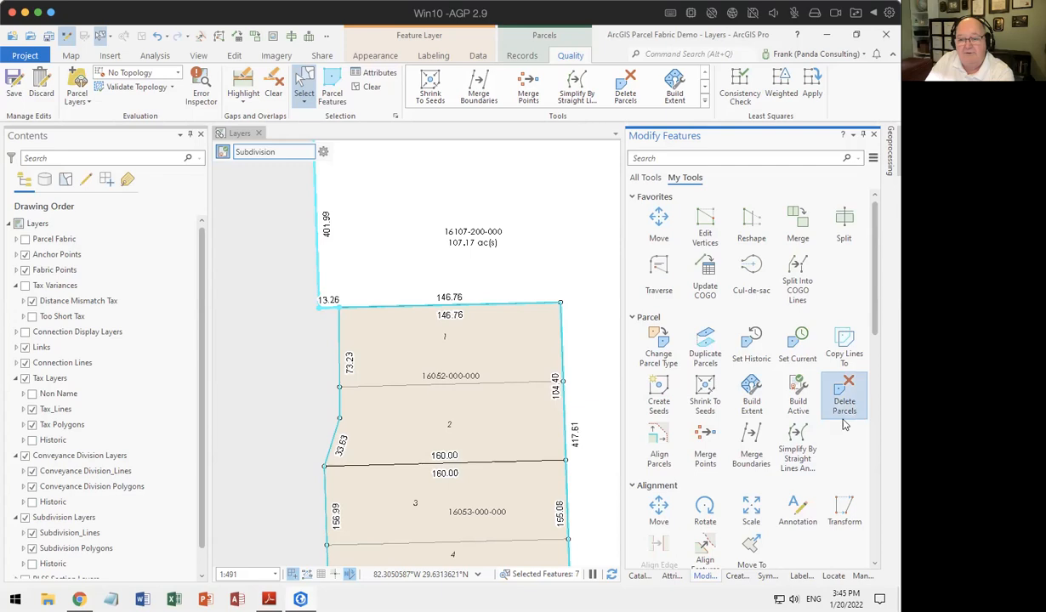
scroll(752, 425, down, 3)
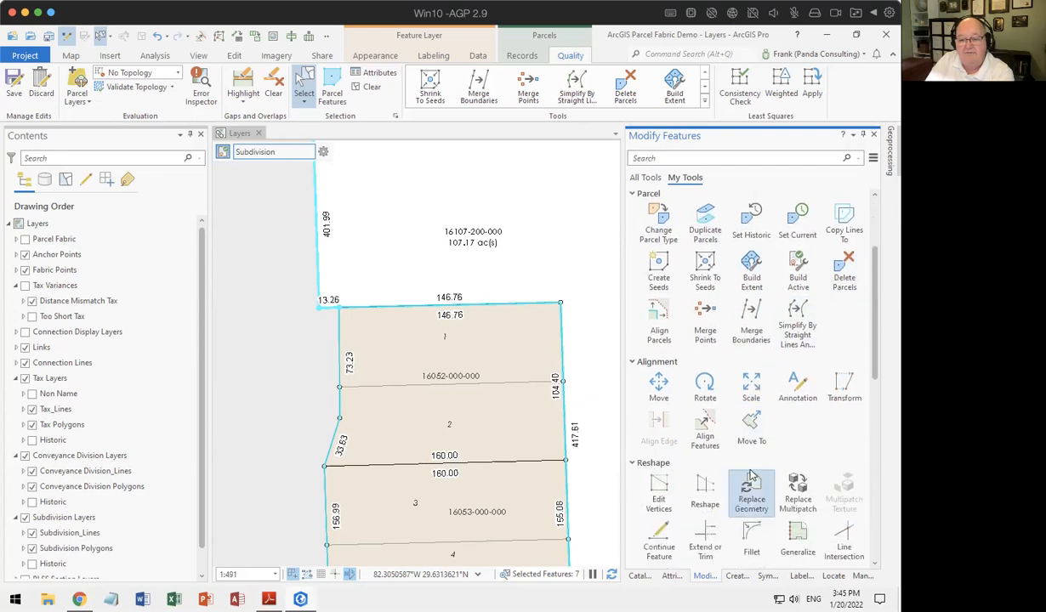
click(702, 421)
click(837, 257)
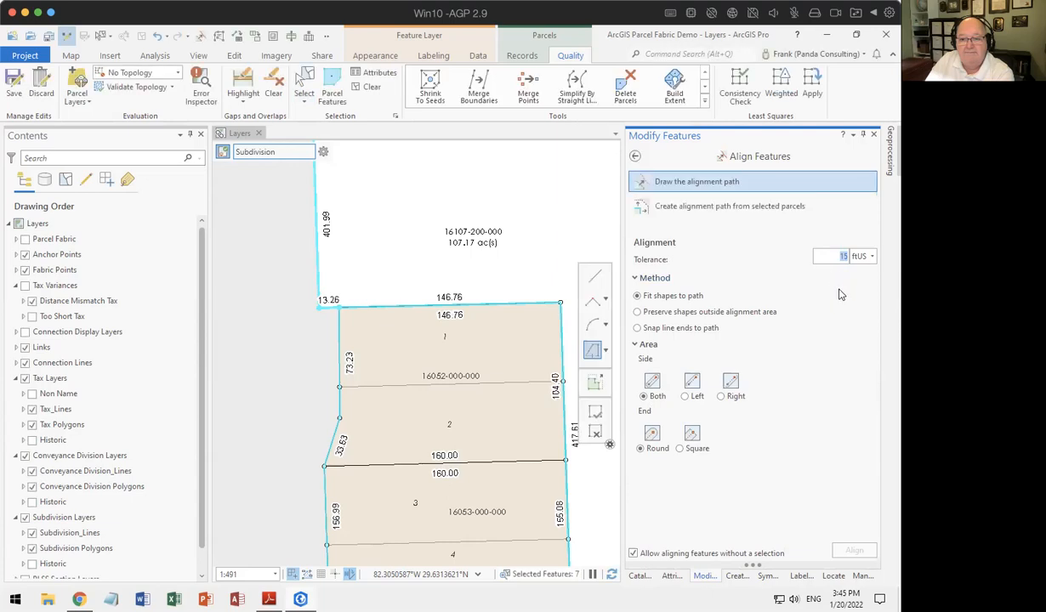
text(5)
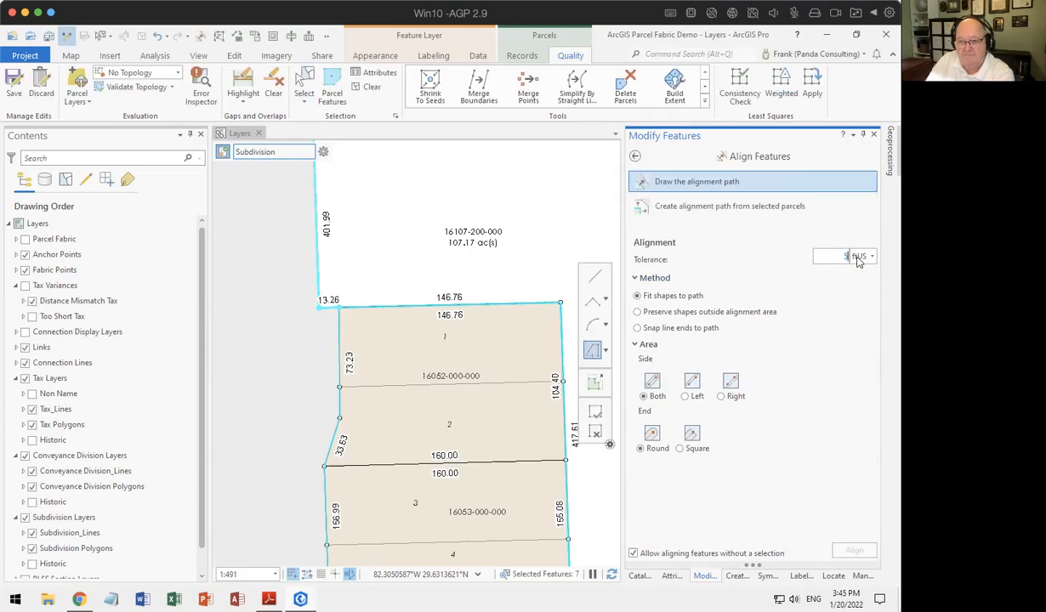
click(594, 276)
click(559, 303)
double_click(318, 308)
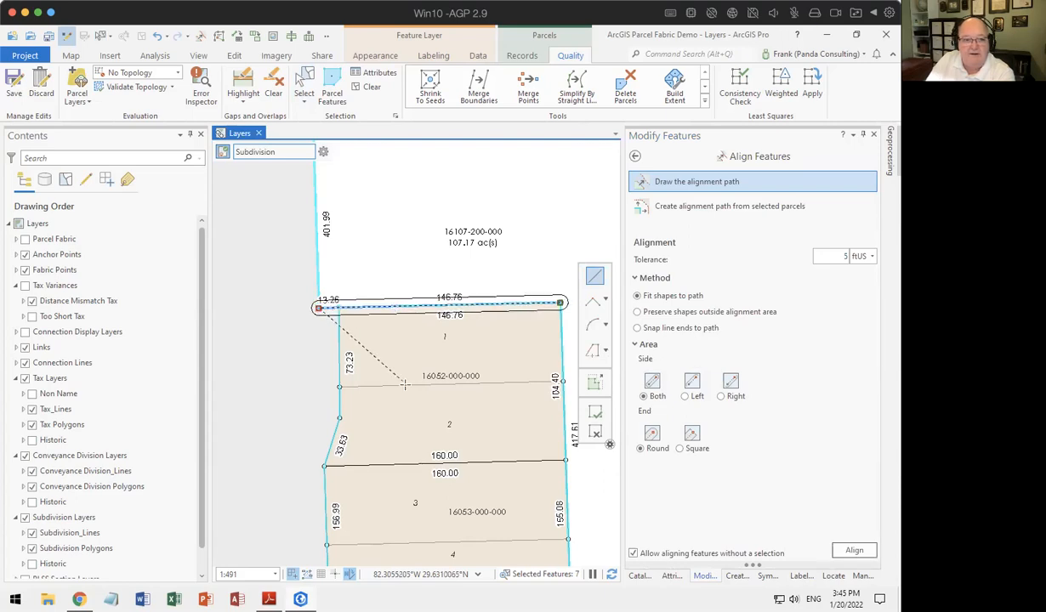
click(854, 550)
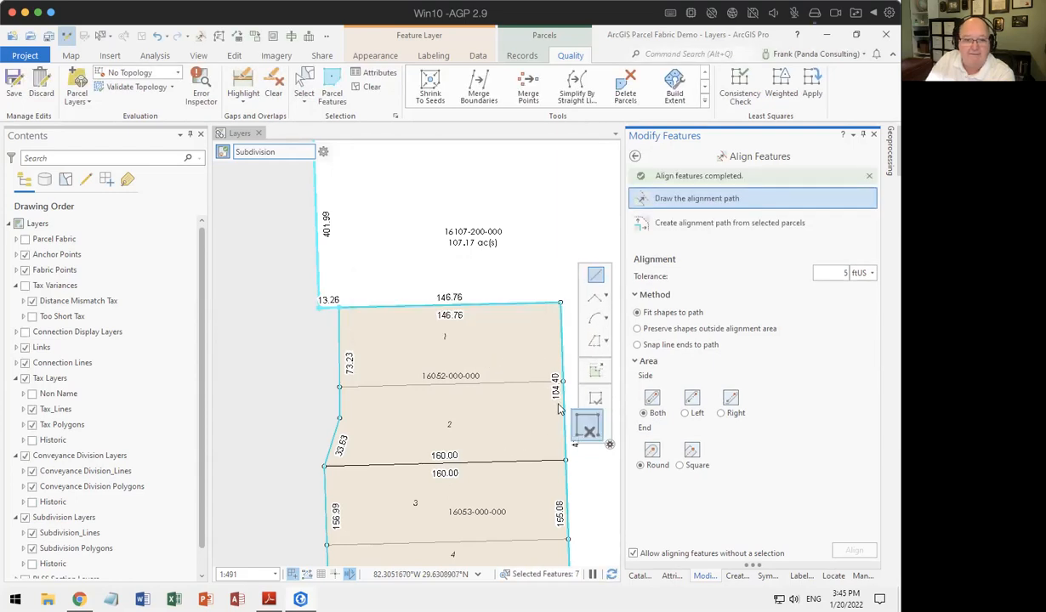
- Clear the selection and examine the aligned boundary closely around lot 1's northwest corner
click(351, 88)
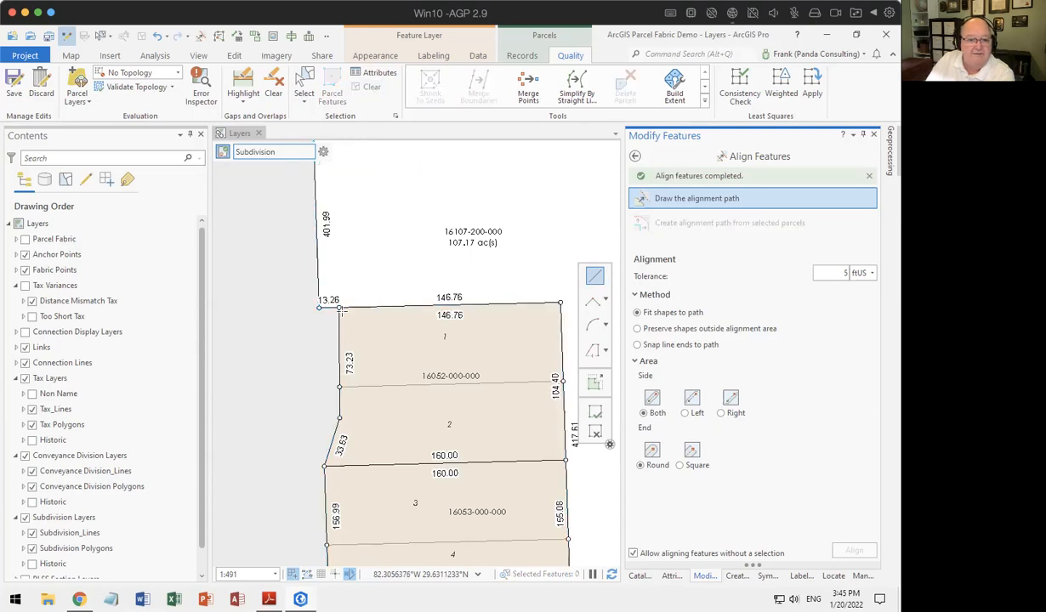
scroll(338, 307, up, 2)
scroll(338, 308, up, 8)
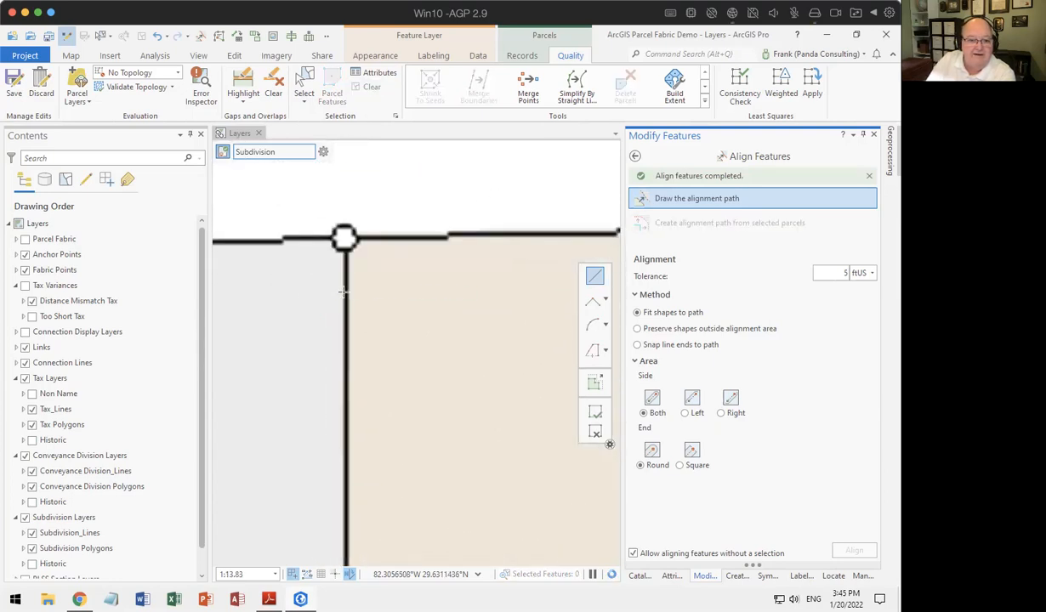
scroll(346, 244, up, 3)
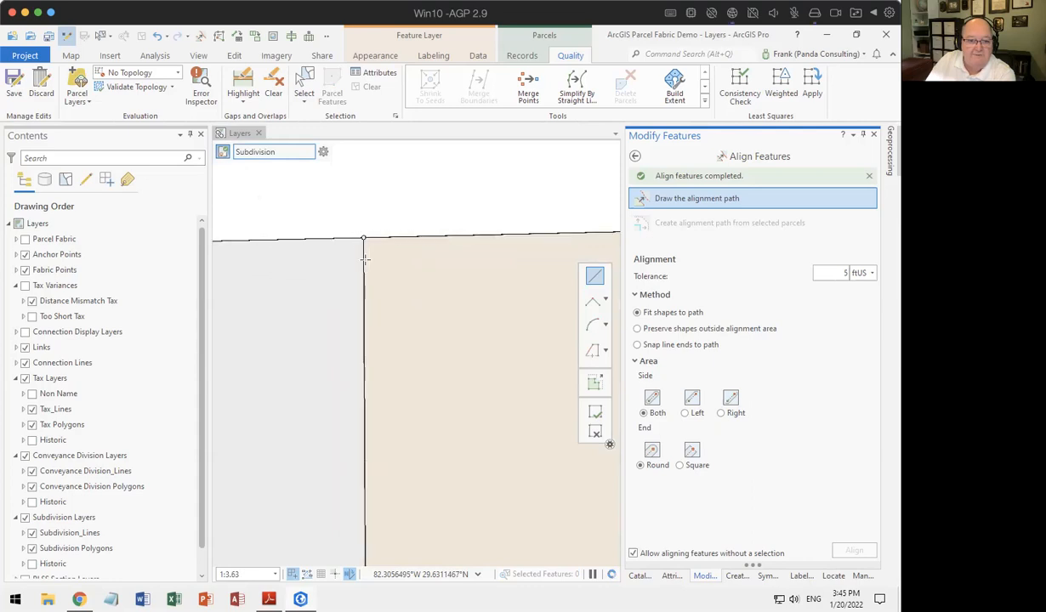
scroll(387, 261, down, 2)
drag(321, 281, 488, 303)
scroll(494, 299, down, 1)
scroll(494, 299, down, 3)
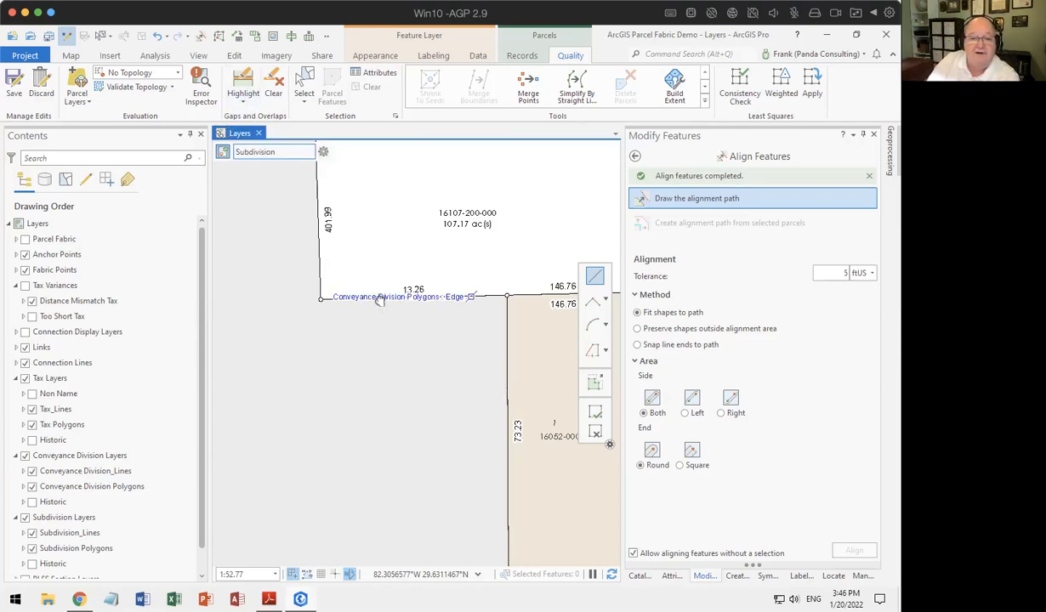
drag(575, 297, 411, 298)
scroll(411, 298, down, 5)
drag(444, 447, 423, 292)
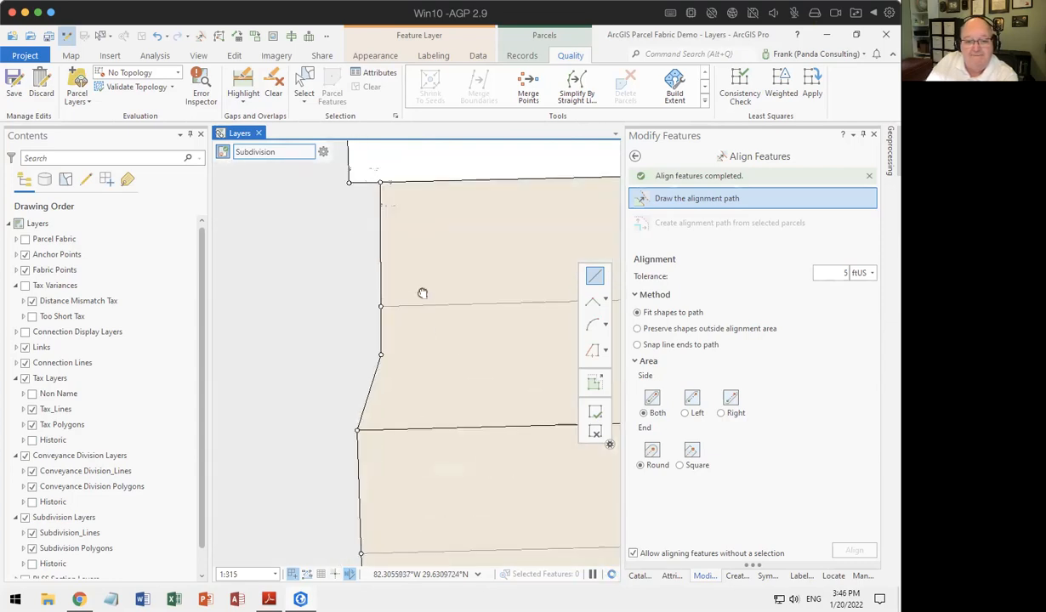
drag(453, 425, 381, 264)
scroll(394, 283, down, 4)
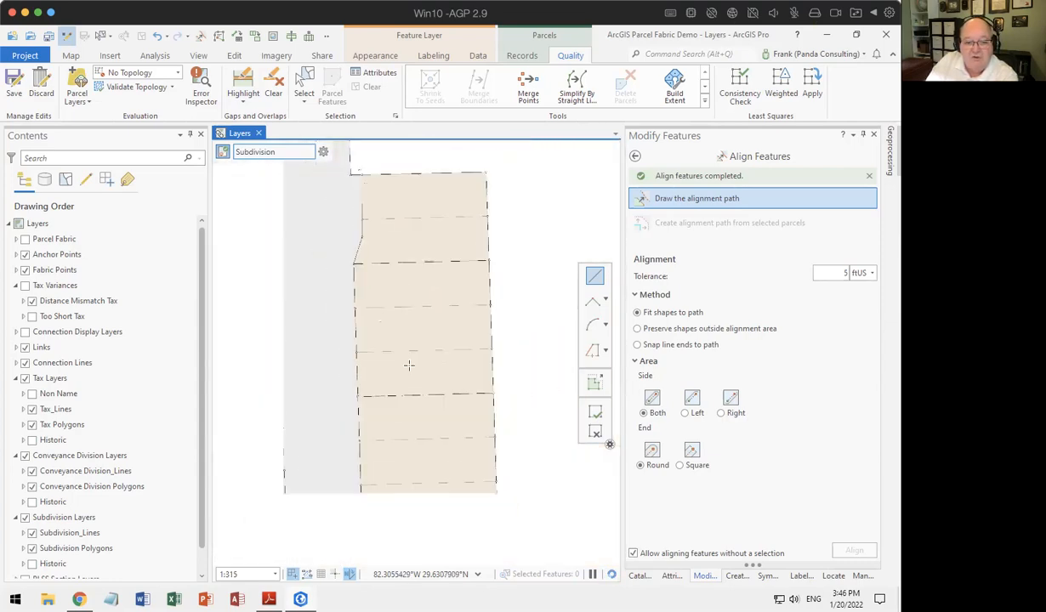
drag(420, 413, 411, 318)
drag(460, 428, 409, 233)
drag(505, 299, 273, 263)
drag(438, 229, 457, 153)
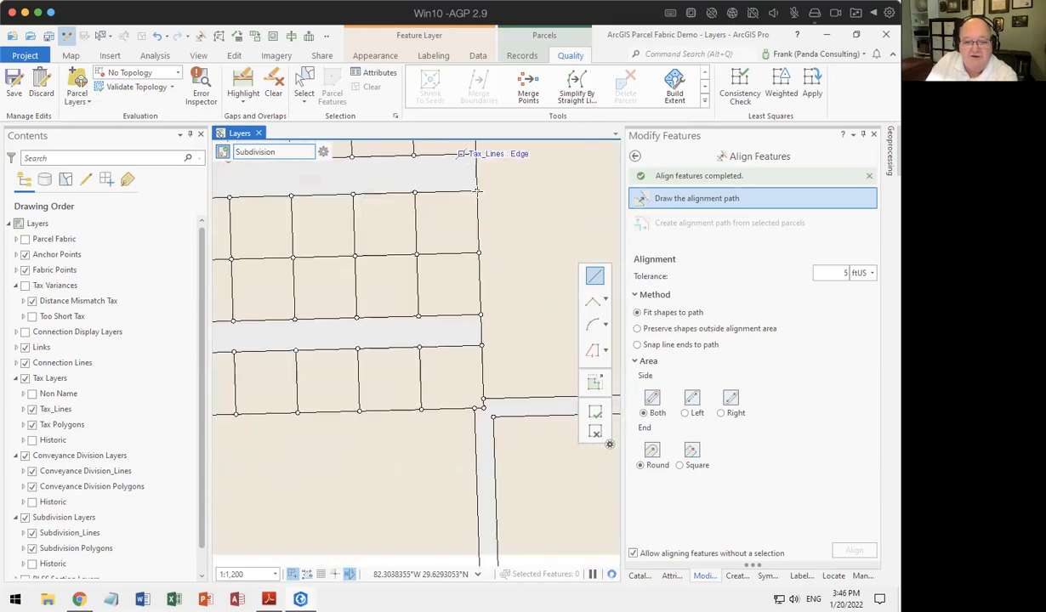
mouse_move(472, 451)
mouse_down()
mouse_move(457, 200)
mouse_move(545, 270)
mouse_up()
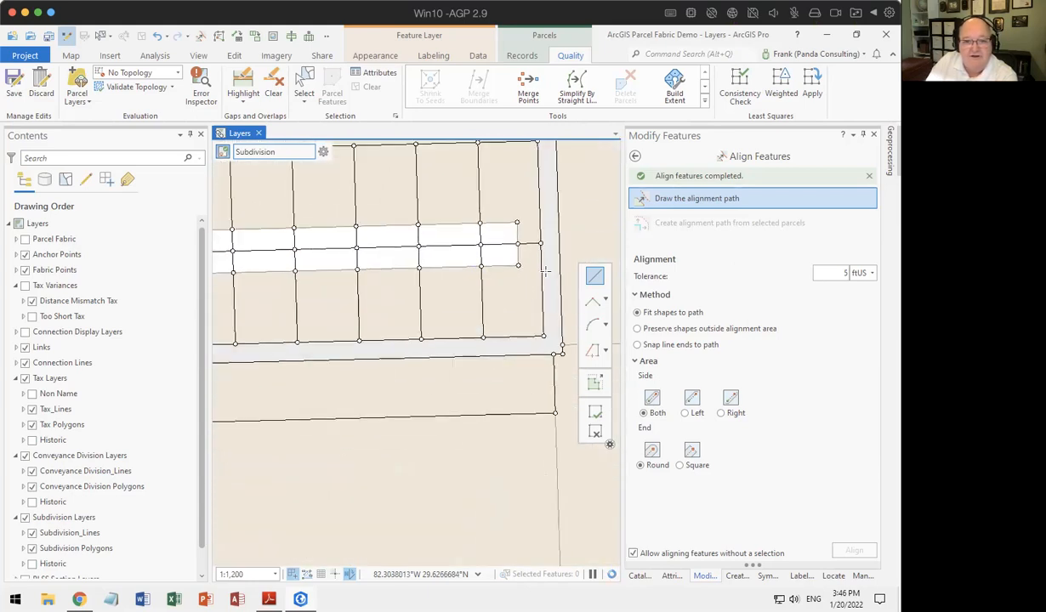
scroll(449, 425, down, 2)
drag(463, 406, 583, 146)
mouse_move(464, 529)
mouse_down()
mouse_move(469, 374)
mouse_move(449, 310)
mouse_up()
drag(454, 428, 416, 353)
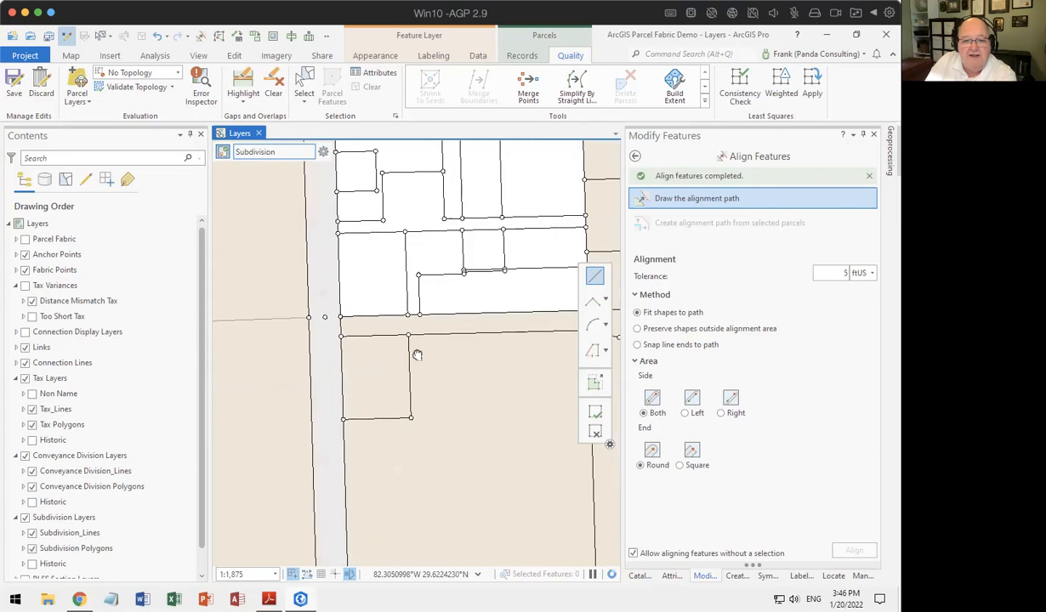
drag(509, 408, 438, 331)
scroll(525, 255, up, 5)
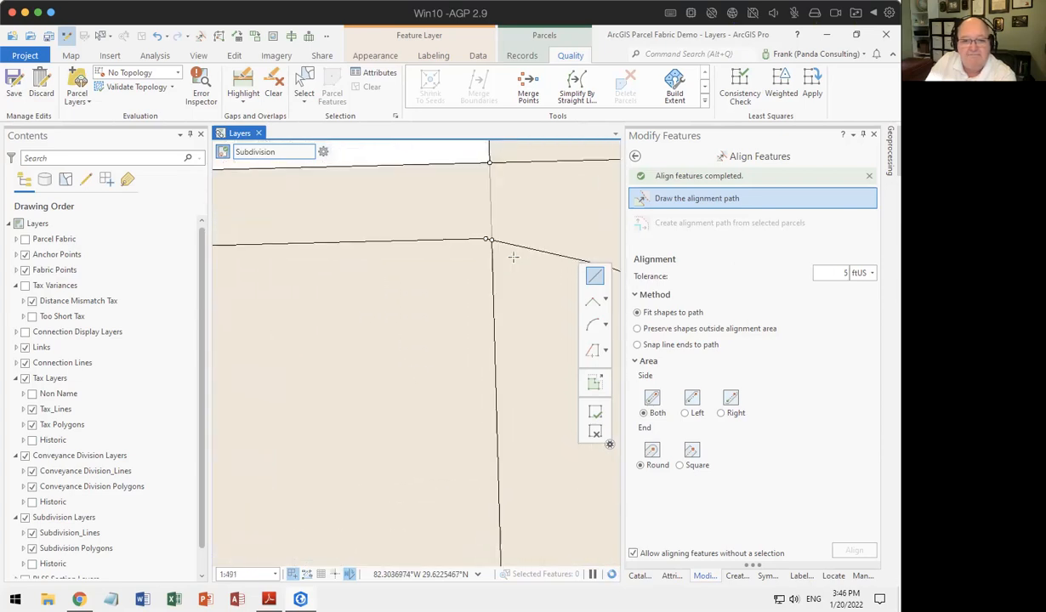
scroll(500, 277, down, 4)
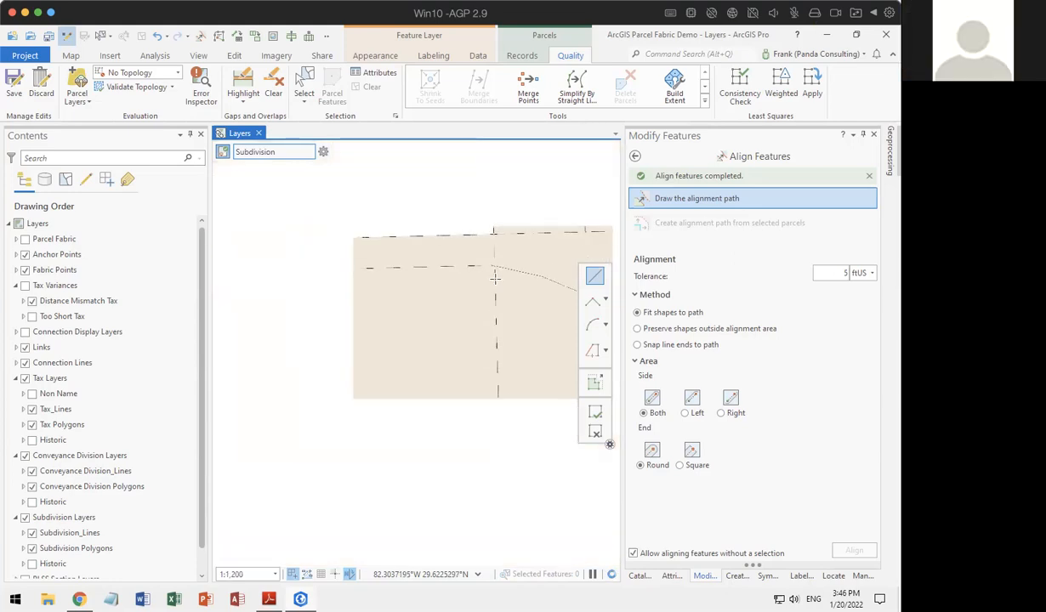
drag(475, 413, 483, 318)
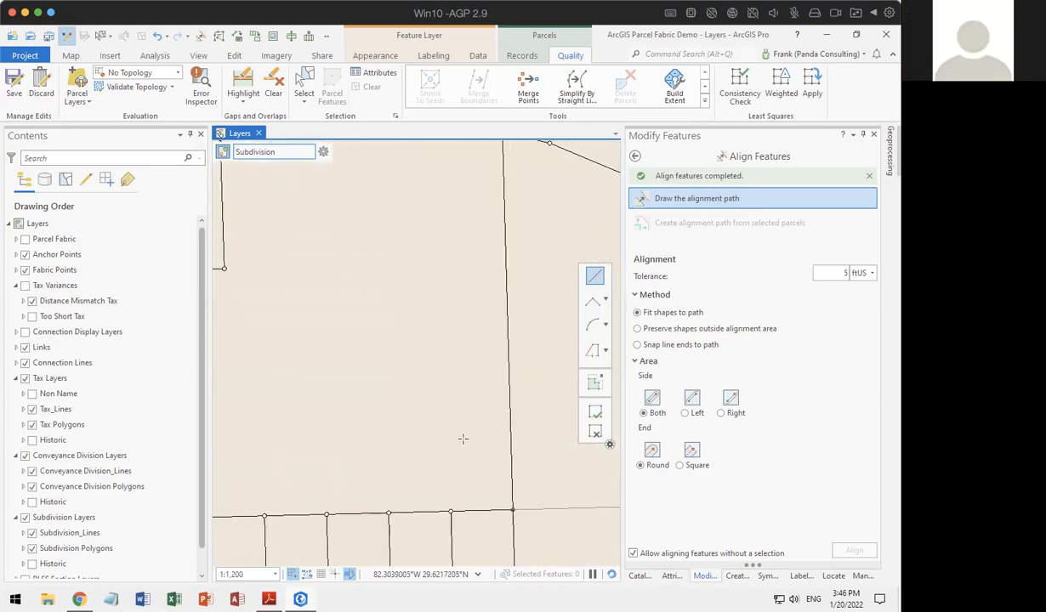
drag(468, 479, 544, 326)
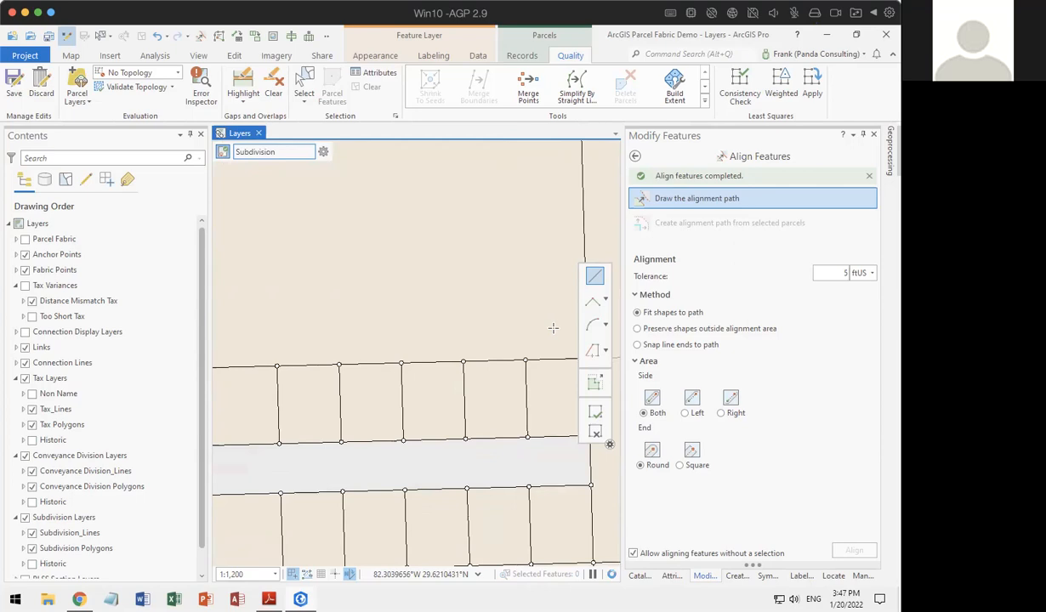
scroll(553, 327, down, 3)
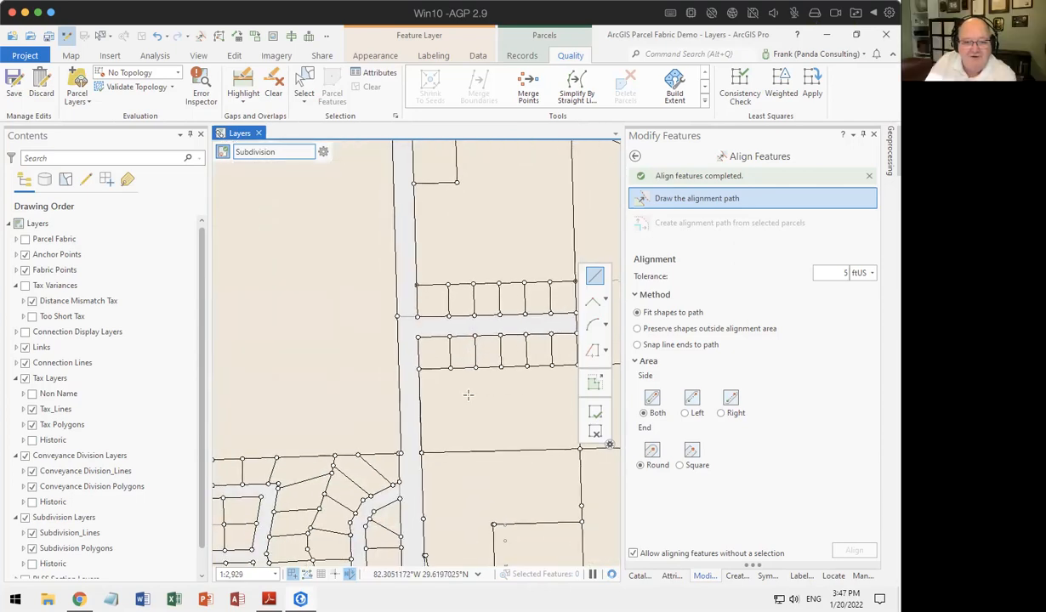
drag(477, 403, 422, 296)
drag(415, 451, 429, 332)
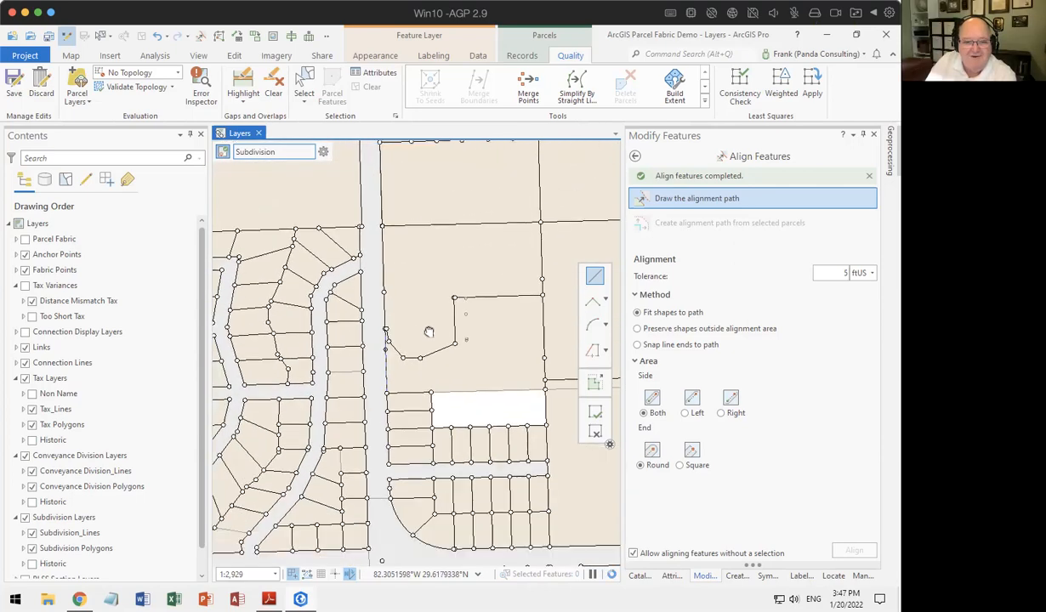
scroll(477, 324, up, 5)
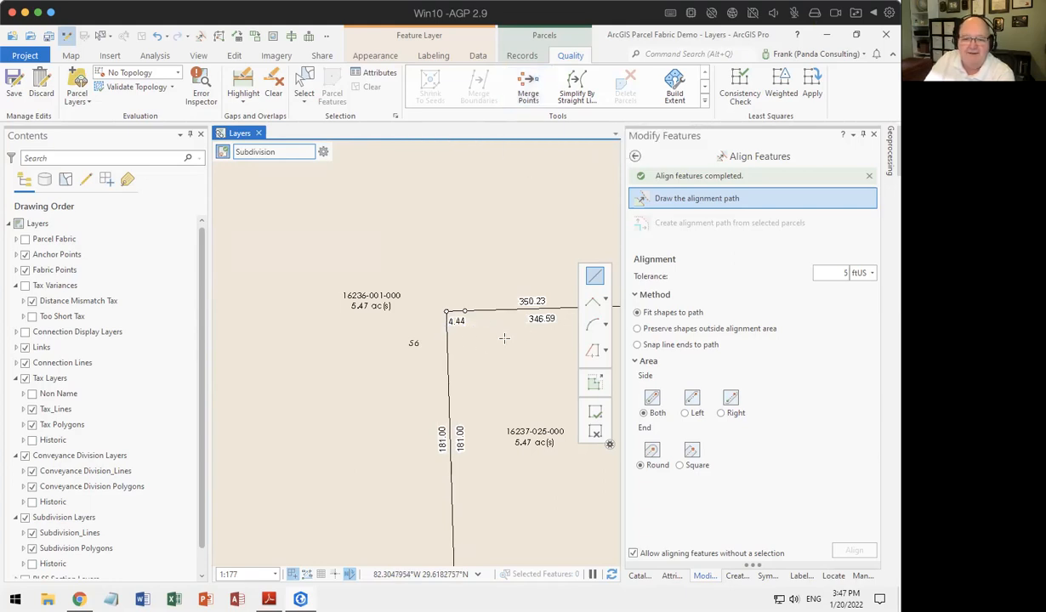
click(528, 85)
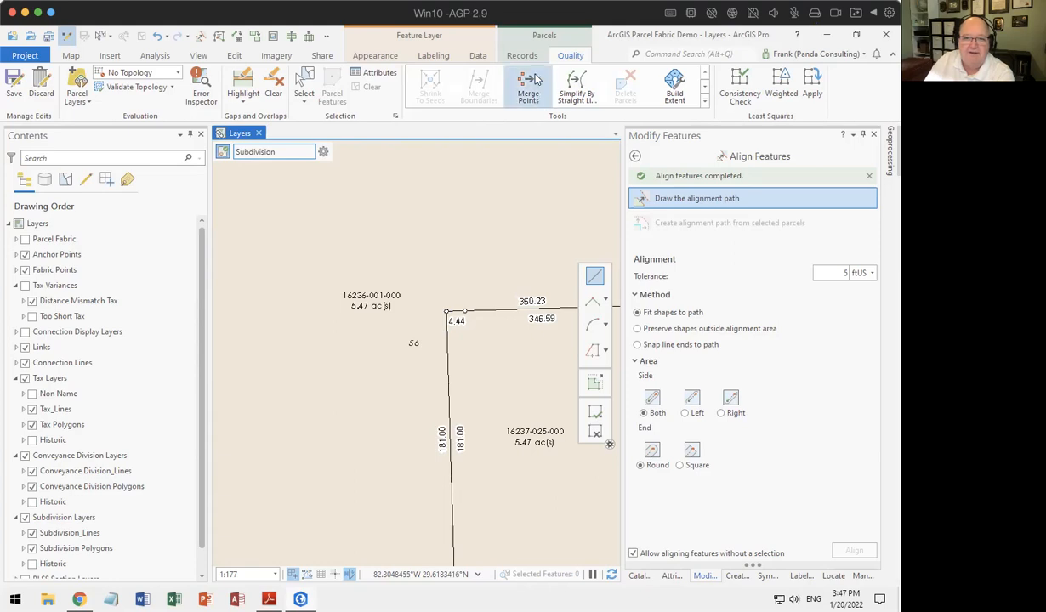
drag(435, 289, 480, 327)
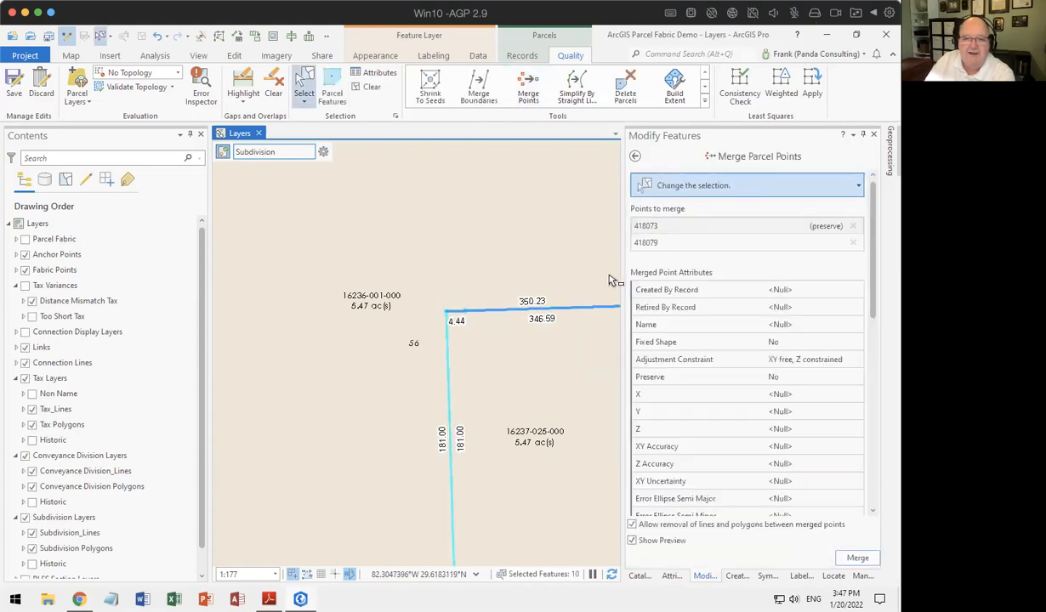
click(652, 244)
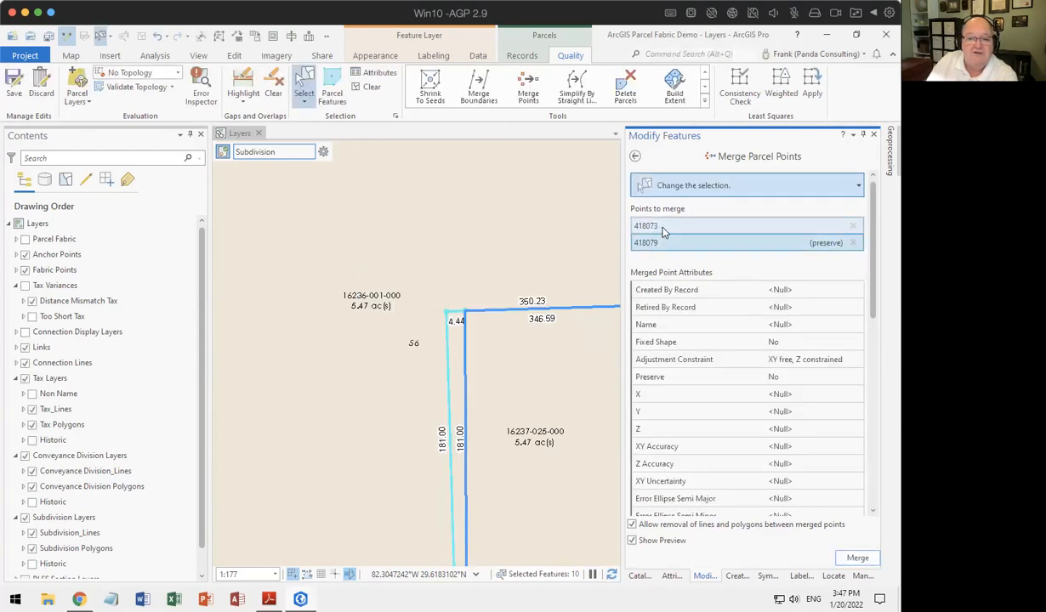
click(652, 227)
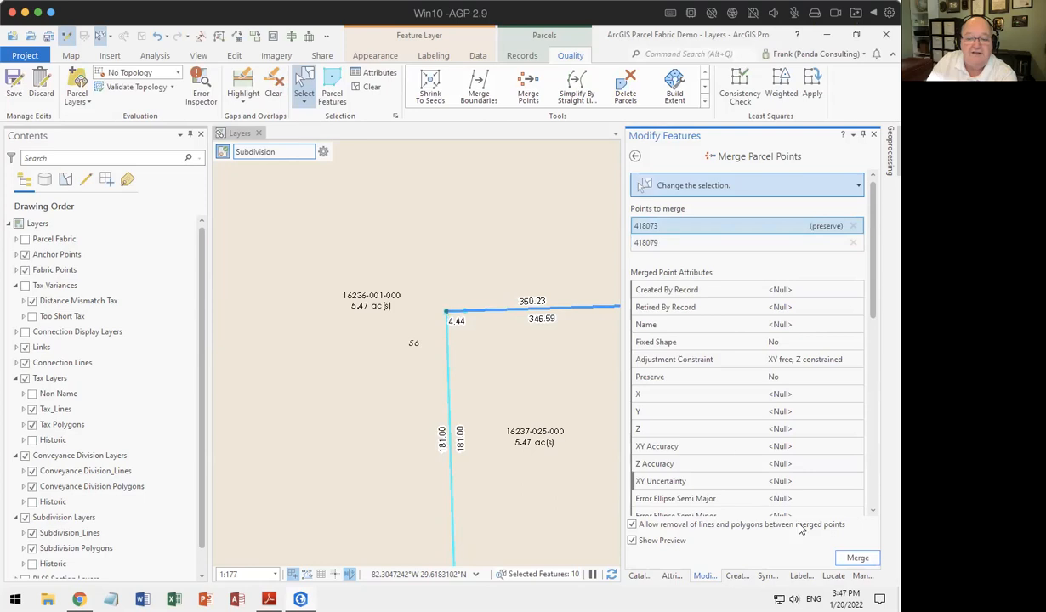
click(858, 560)
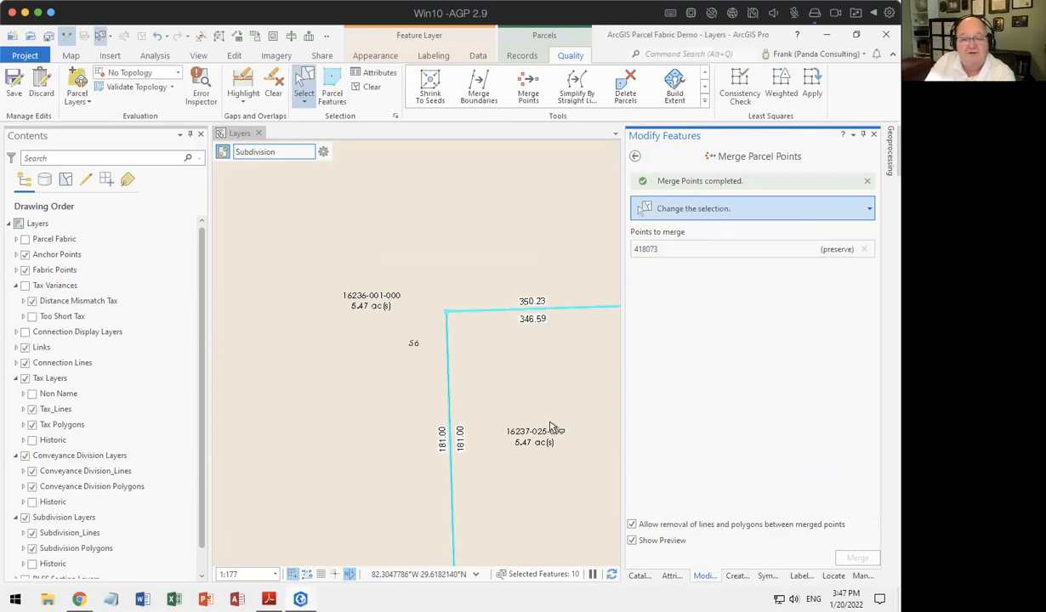
- Look over the parcels surrounding the merged corner and clear the selection
scroll(523, 409, down, 3)
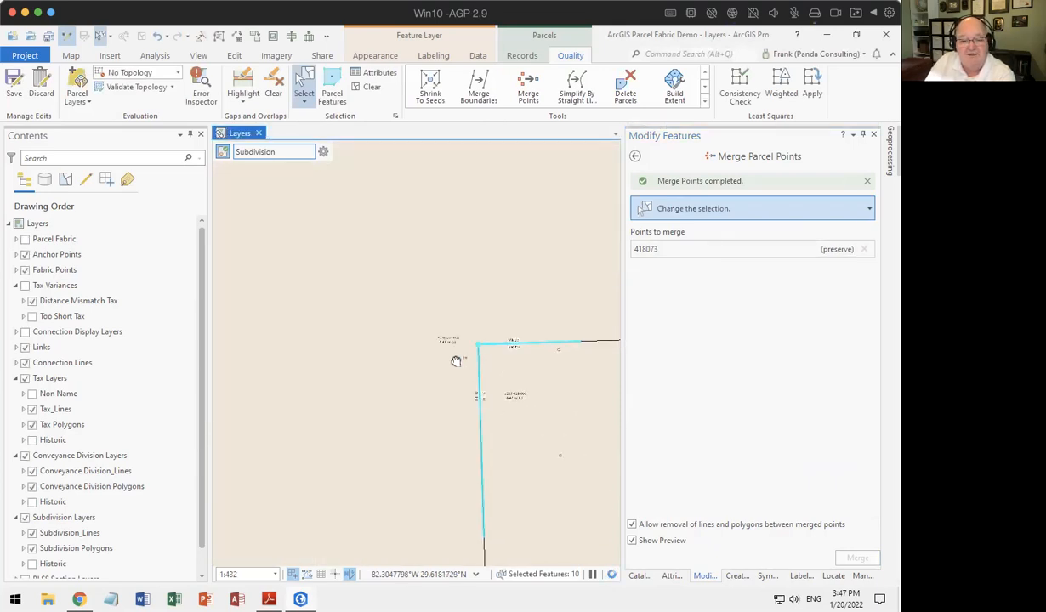
scroll(508, 362, down, 2)
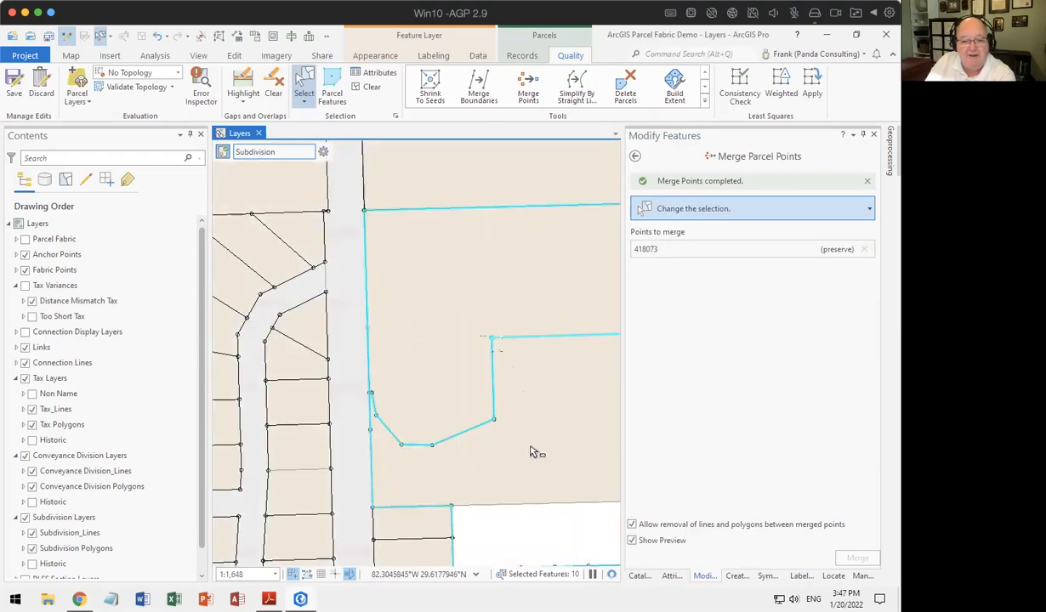
drag(525, 412, 553, 343)
drag(520, 444, 500, 315)
scroll(500, 314, down, 6)
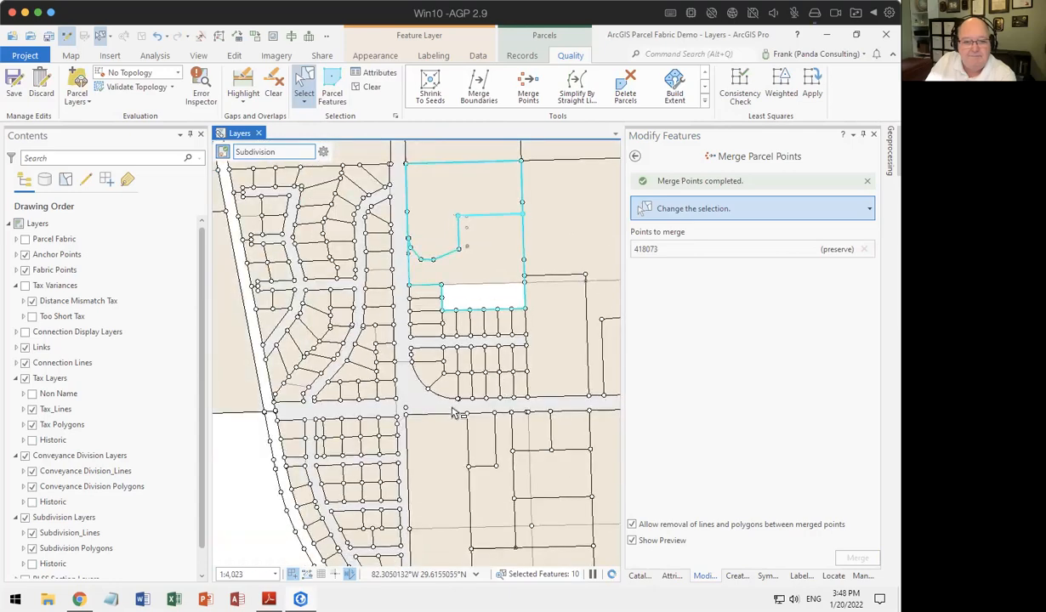
drag(459, 374, 454, 542)
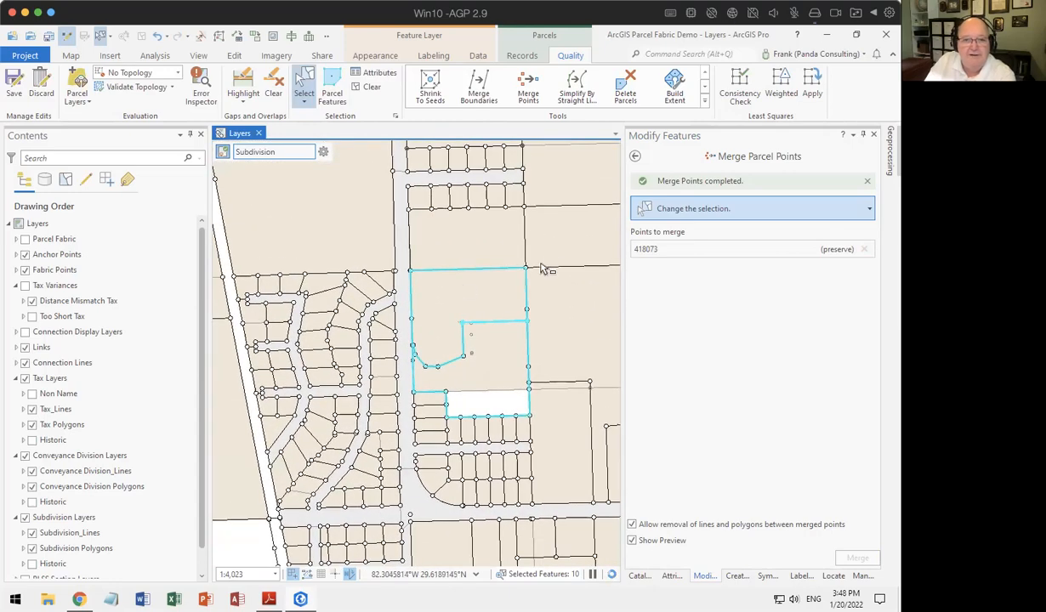
click(371, 88)
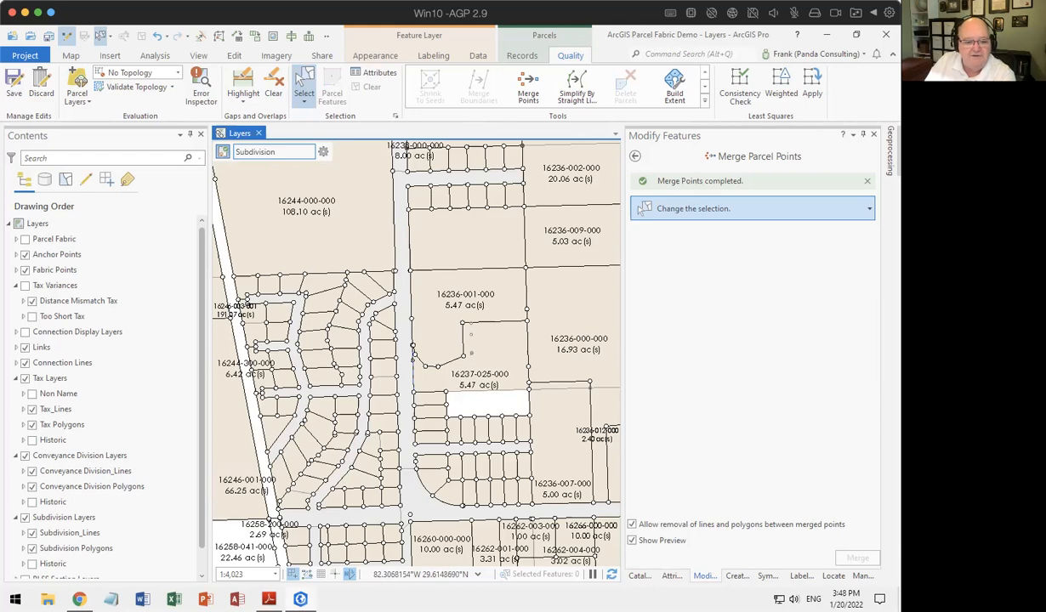
- Switch to the parcel fabric adjustments PDF in Adobe Reader and advance to the Merge Boundaries slide
key(alt+Tab)
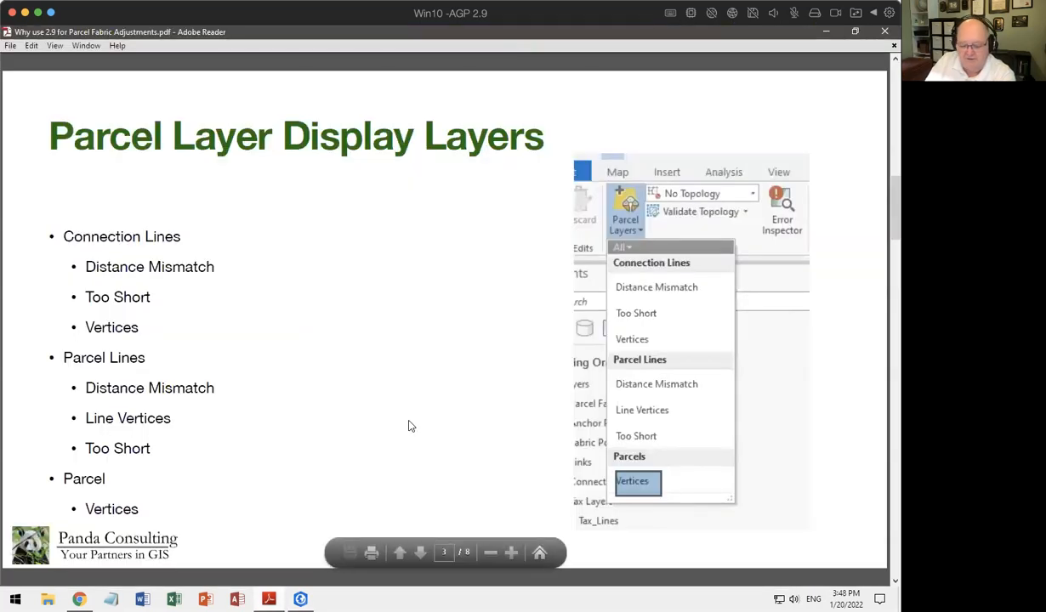
key(Page_Down)
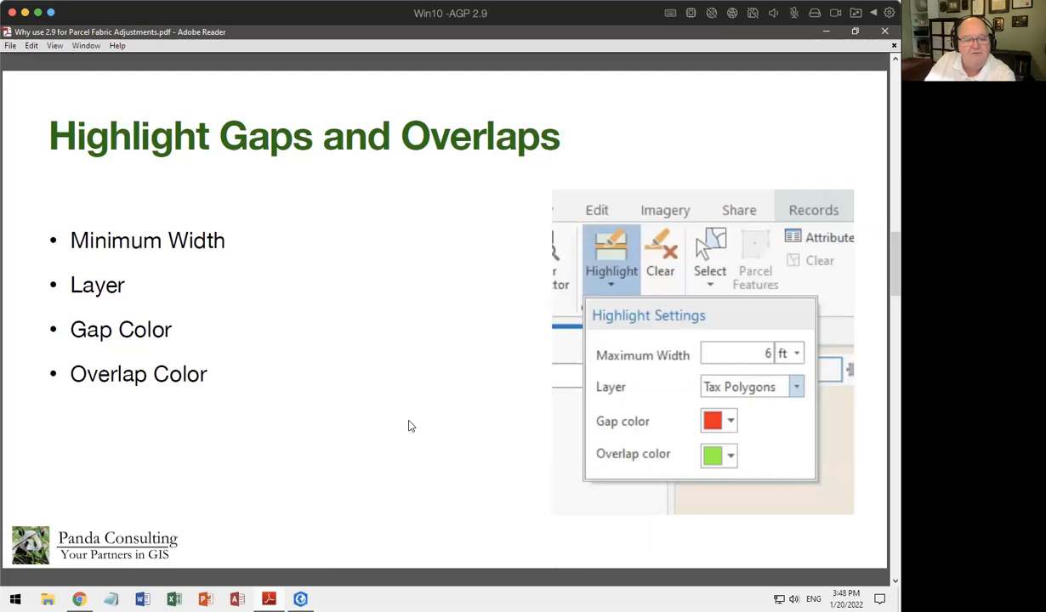
key(Page_Down)
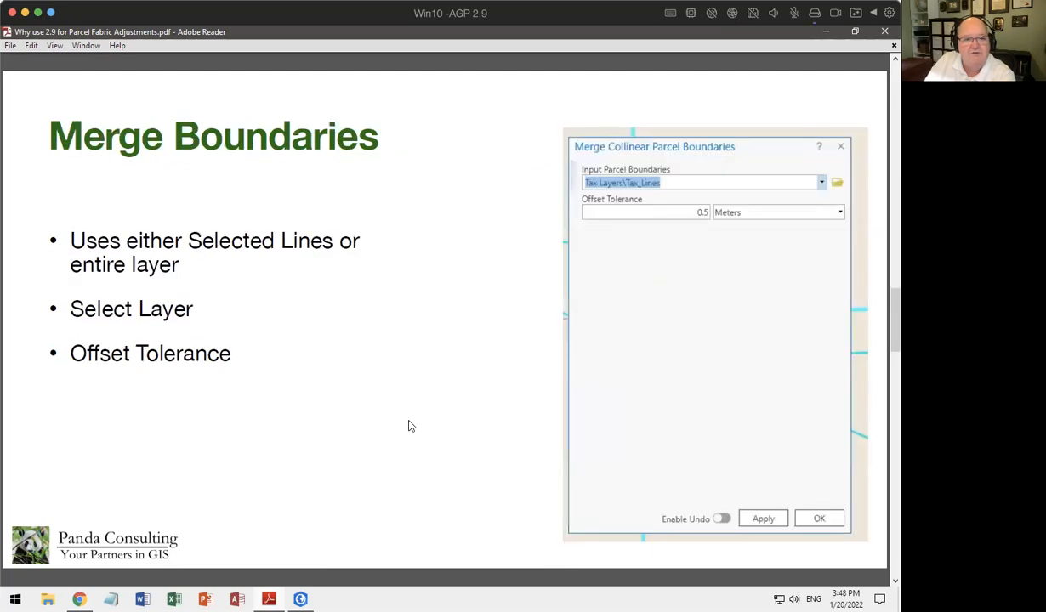
- Page through the quality tool slides and go back to the Parcel Layer Display Layers slide
key(Page_Down)
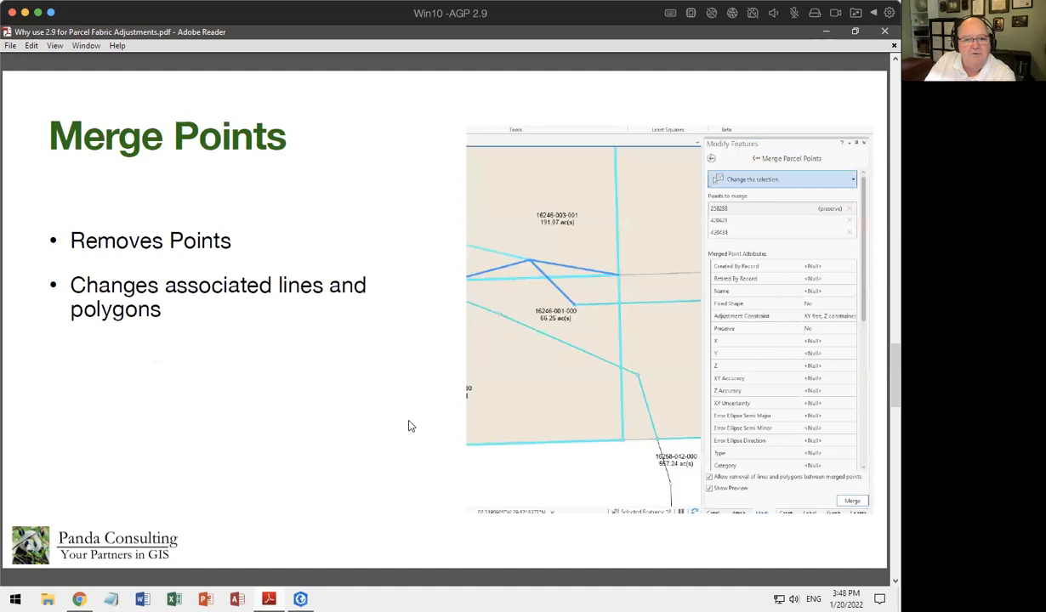
key(Page_Down)
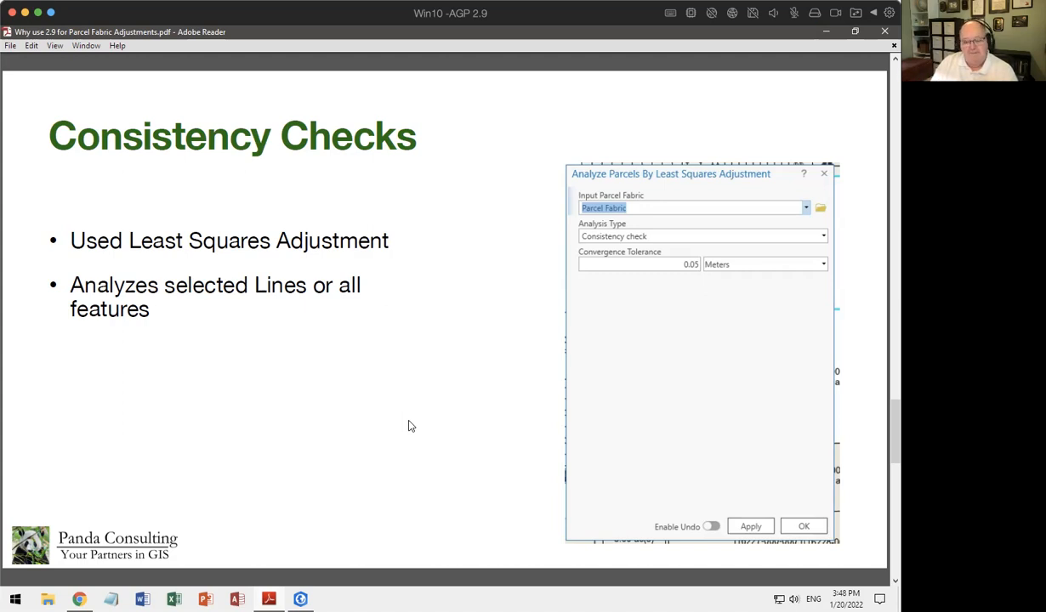
key(Page_Up)
key(Page_Up)
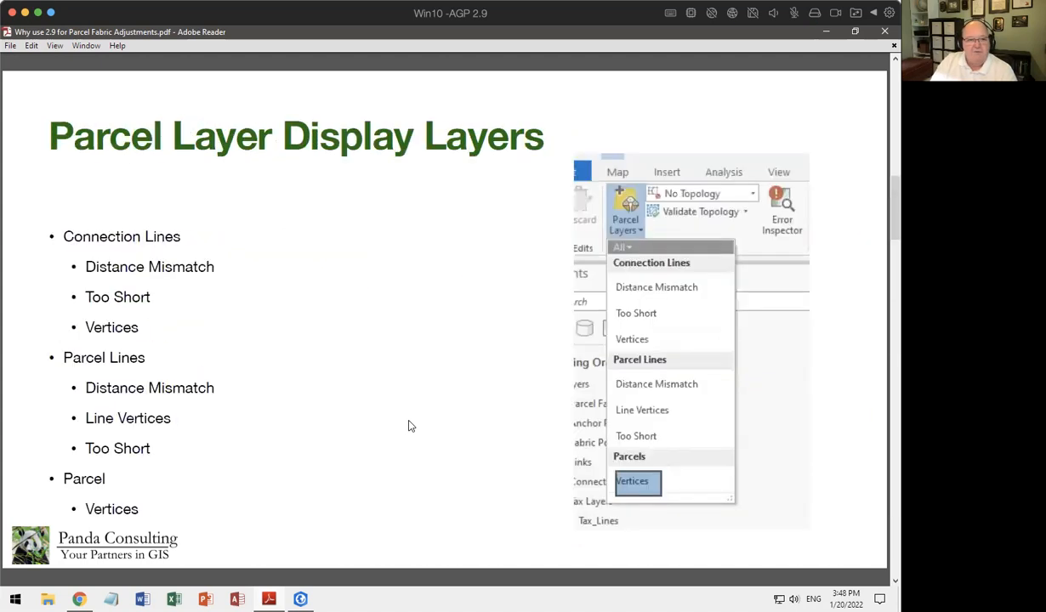
key(Page_Down)
key(Page_Up)
key(Page_Down)
key(Page_Up)
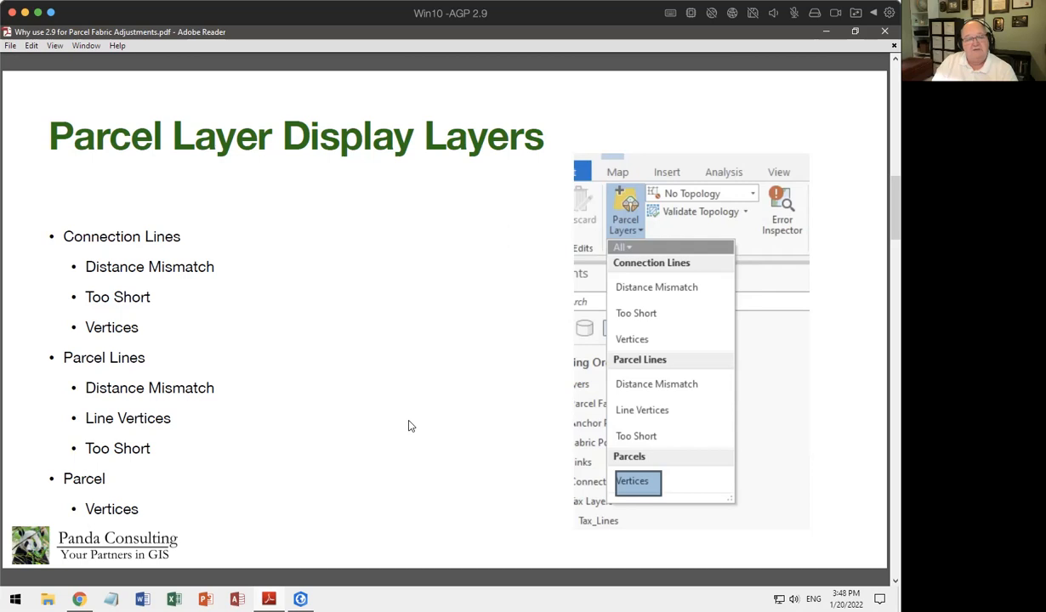
- Review the Highlight Gaps and Overlaps and Merge Boundaries slides, ending on the Merge Points slide
key(Page_Down)
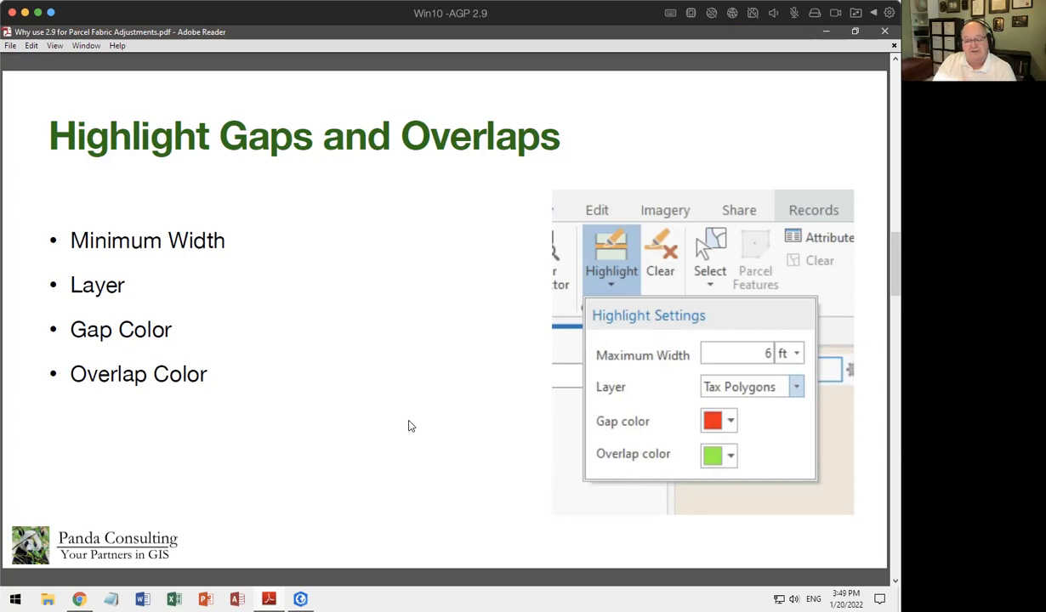
key(Page_Down)
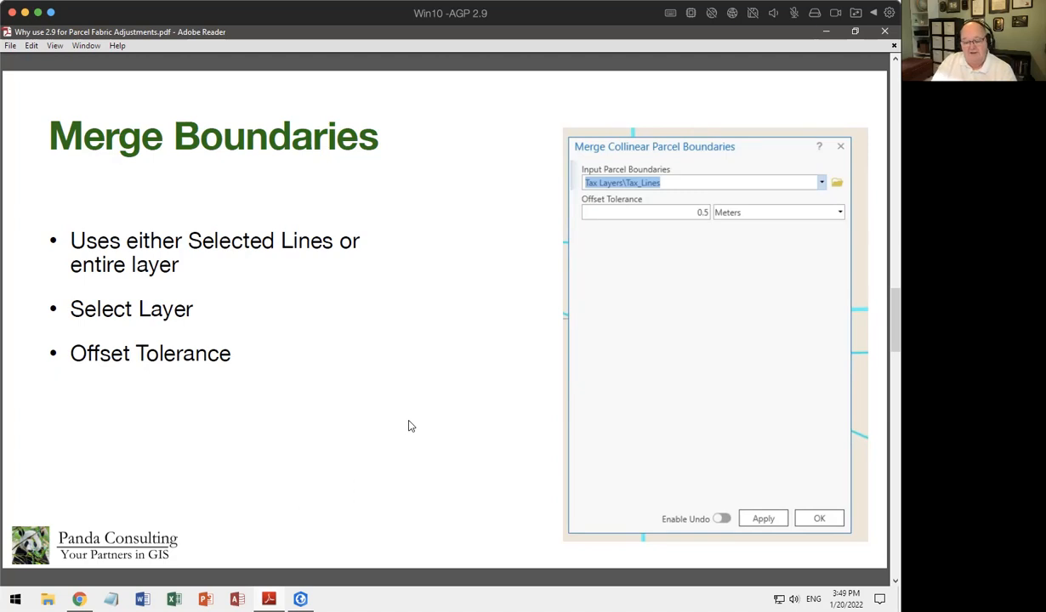
key(Page_Down)
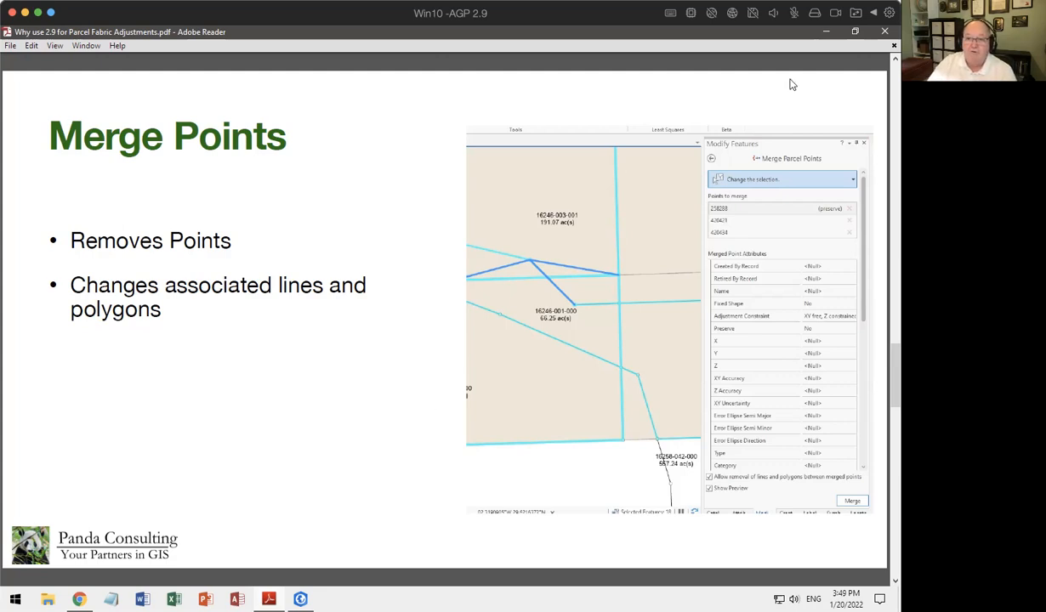
click(827, 29)
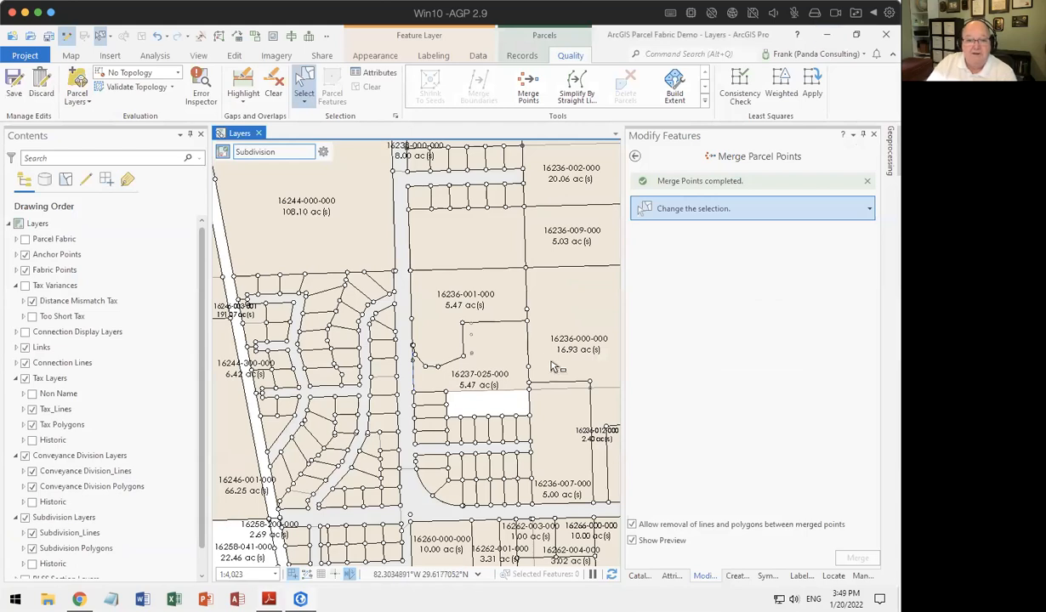
scroll(544, 342, up, 5)
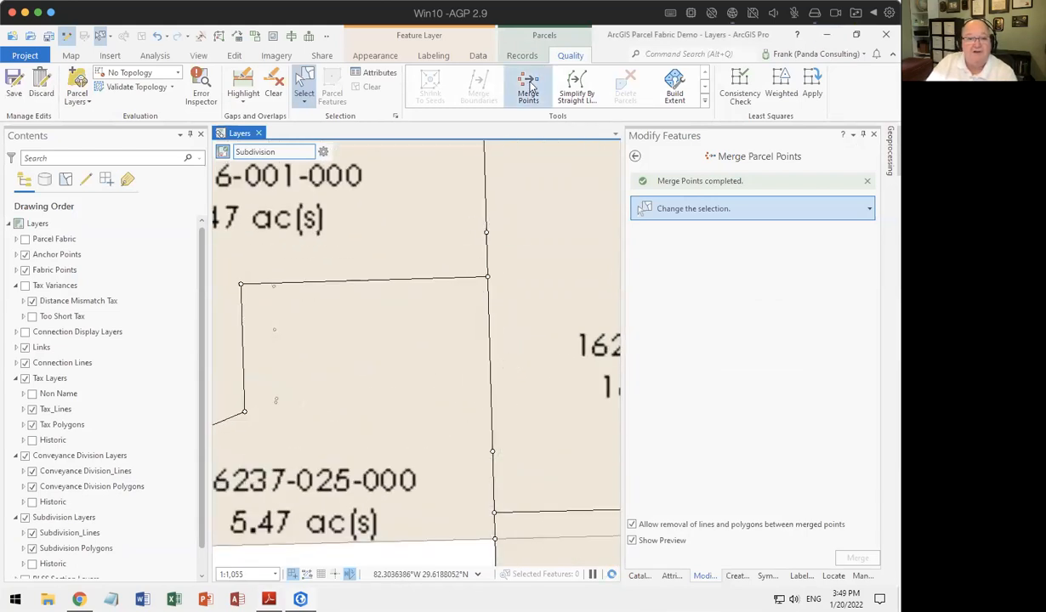
drag(466, 223, 511, 283)
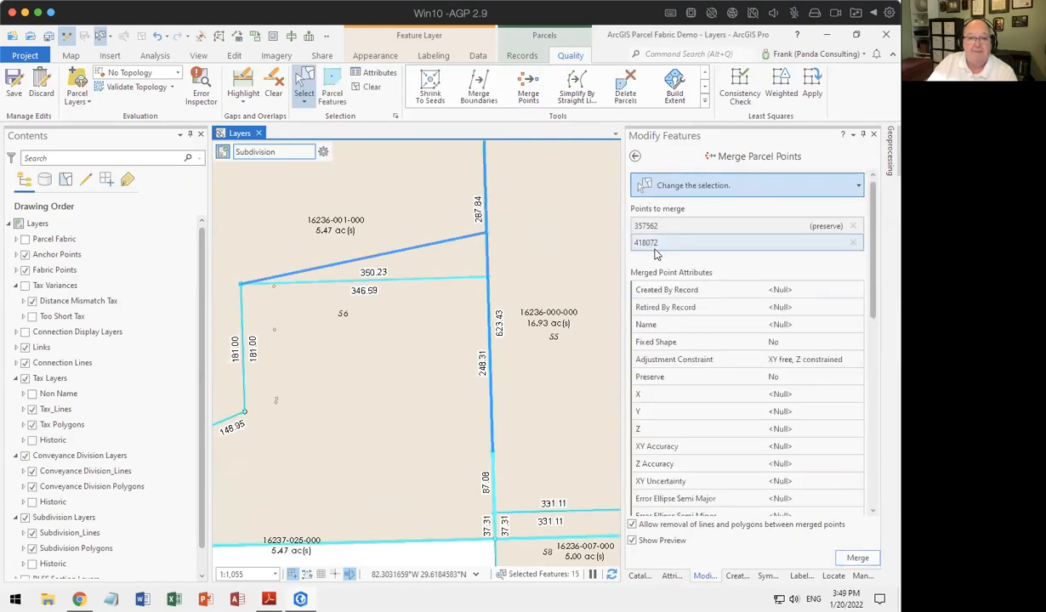
click(661, 243)
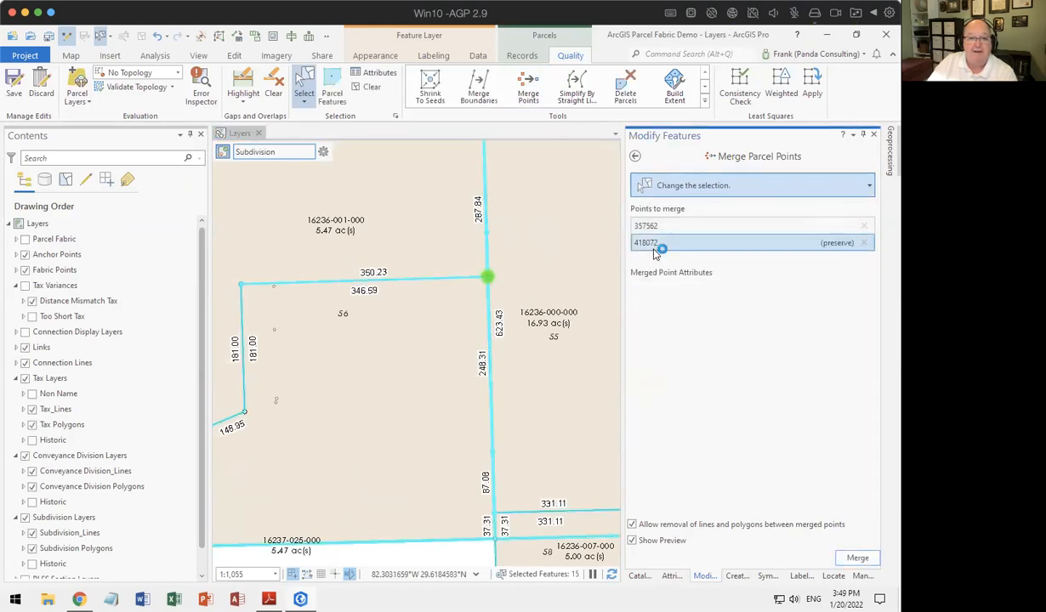
click(868, 559)
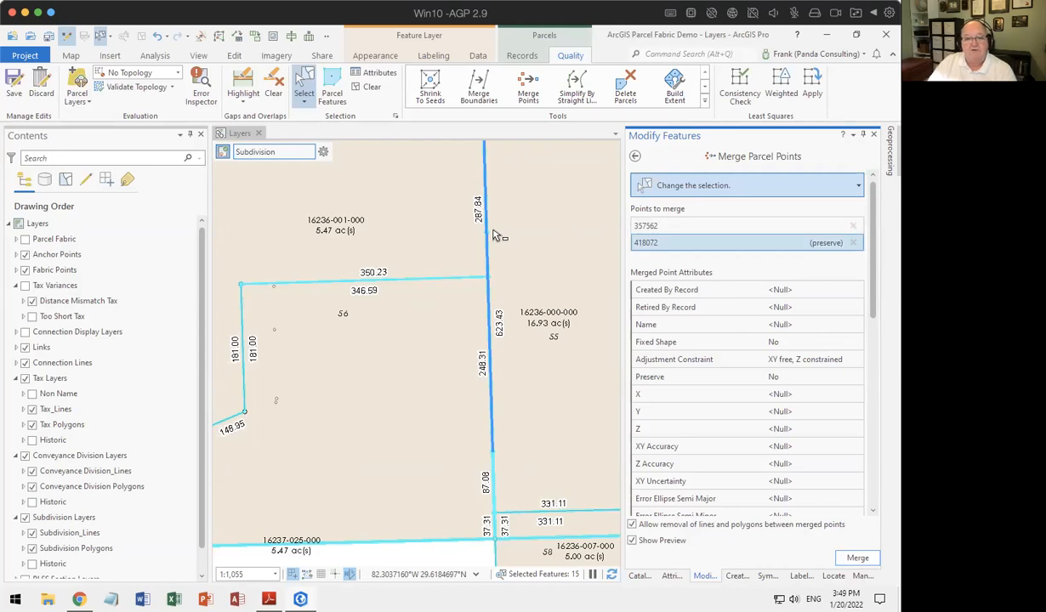
click(857, 559)
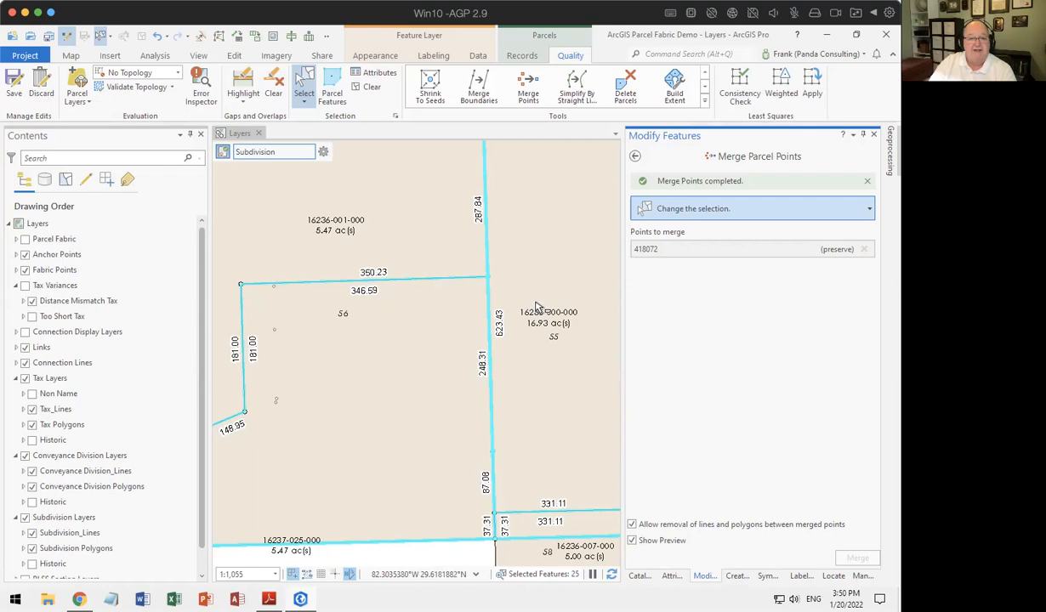
scroll(531, 303, down, 2)
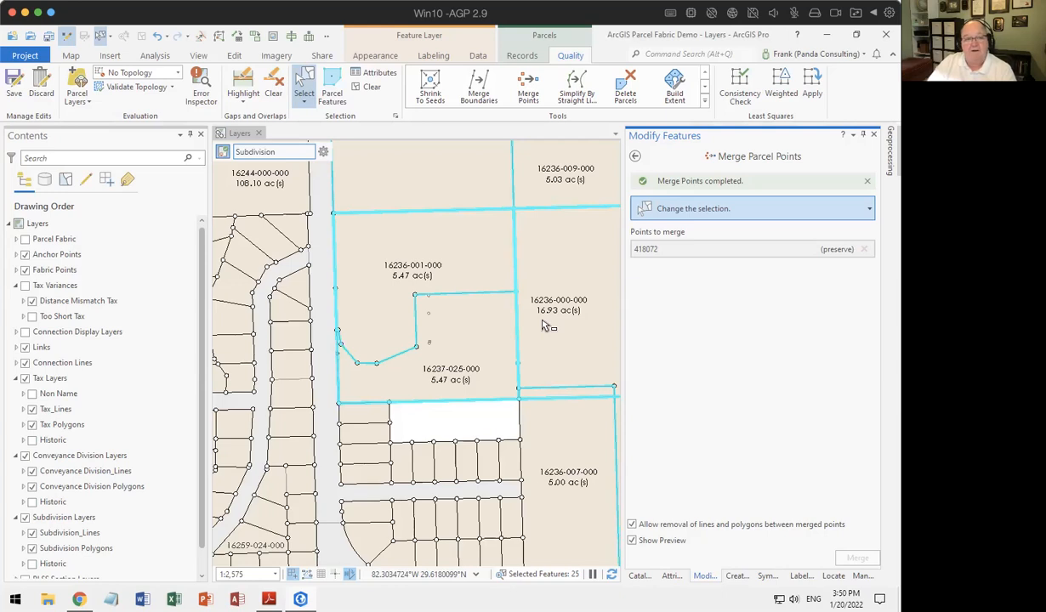
drag(505, 534, 380, 321)
scroll(380, 321, up, 4)
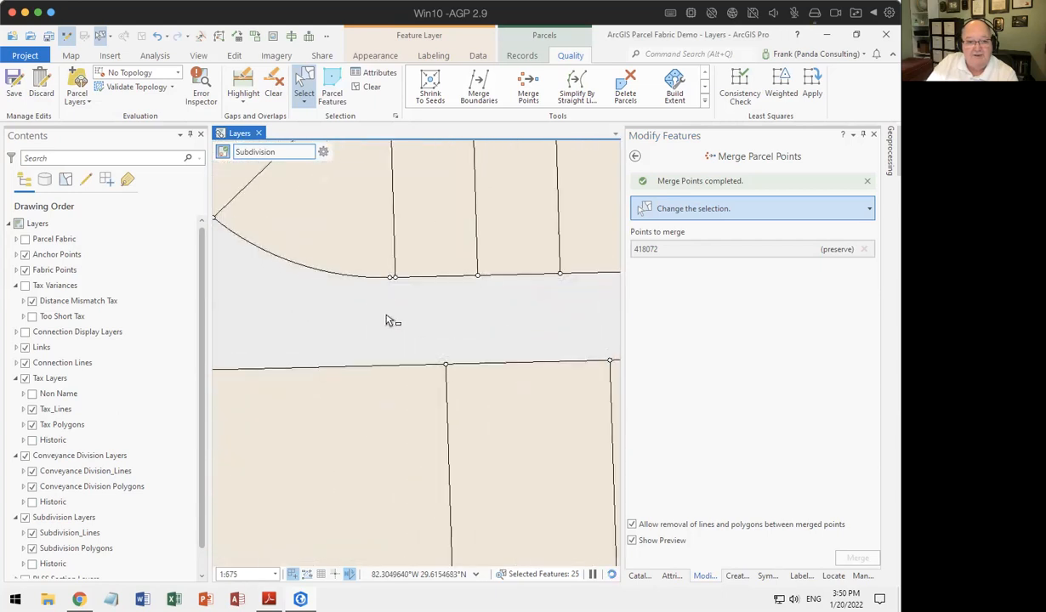
scroll(405, 338, down, 5)
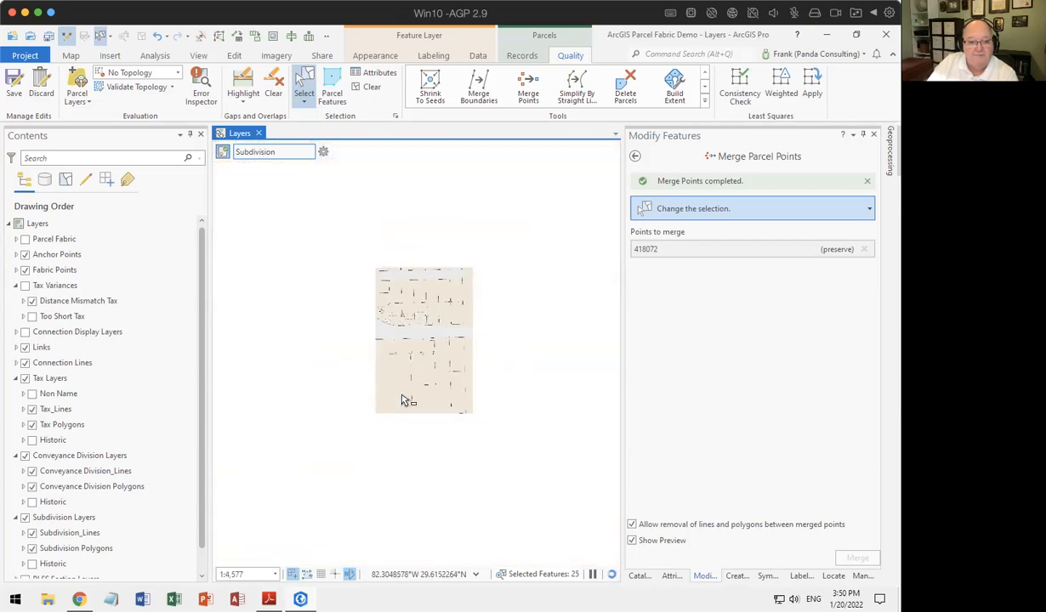
drag(419, 203, 455, 583)
drag(427, 335, 501, 465)
drag(420, 230, 595, 323)
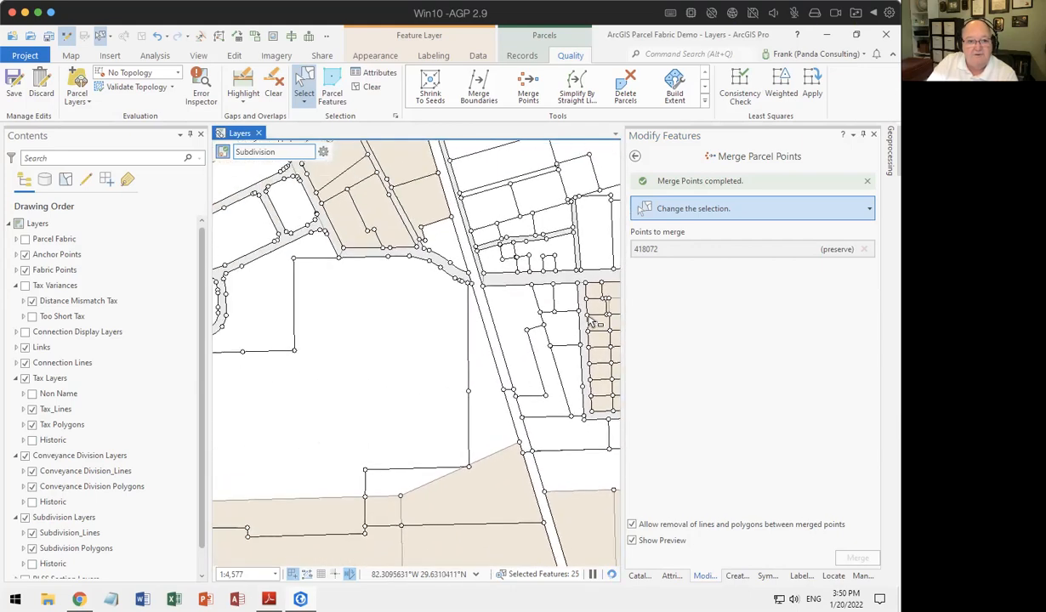
scroll(464, 288, up, 1)
scroll(464, 288, up, 4)
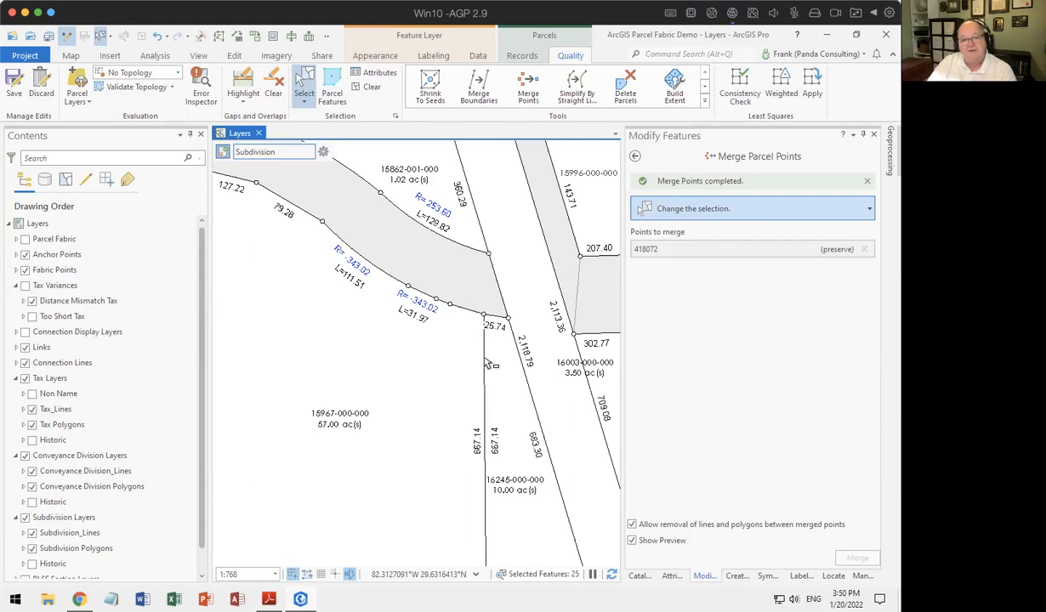
drag(386, 275, 487, 341)
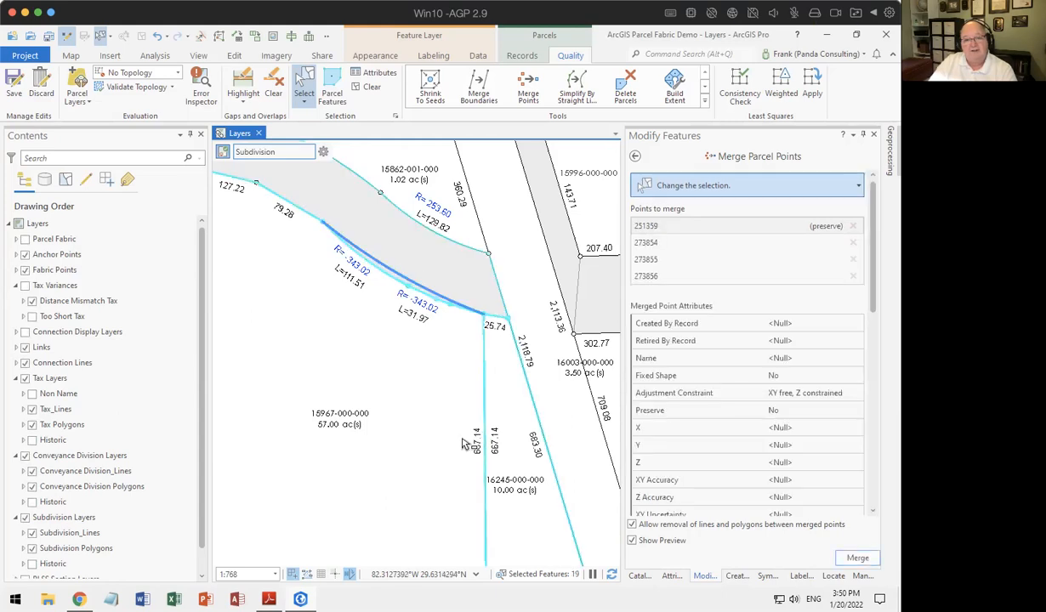
click(678, 244)
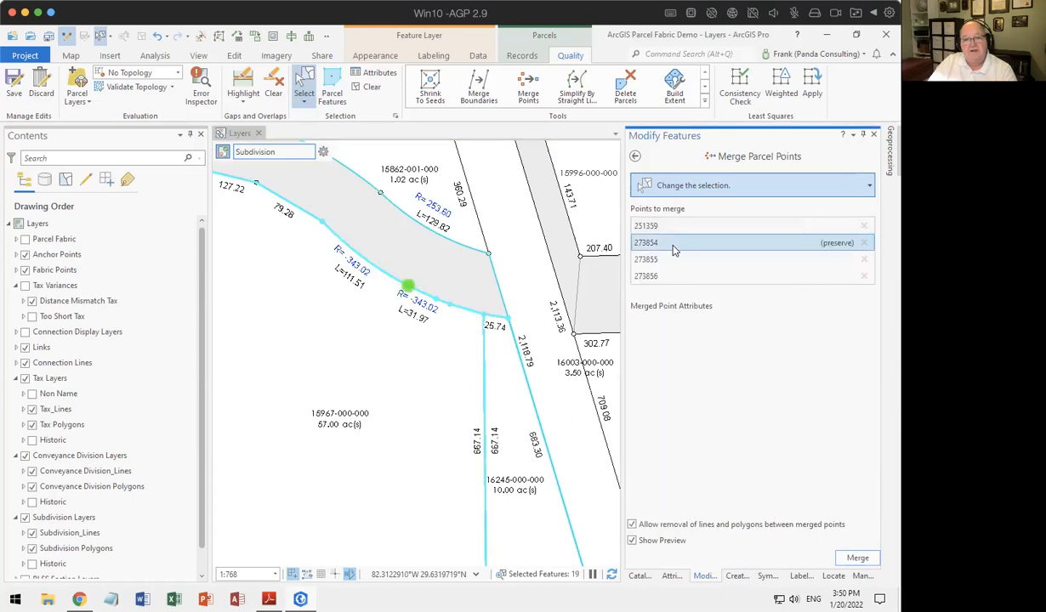
click(654, 264)
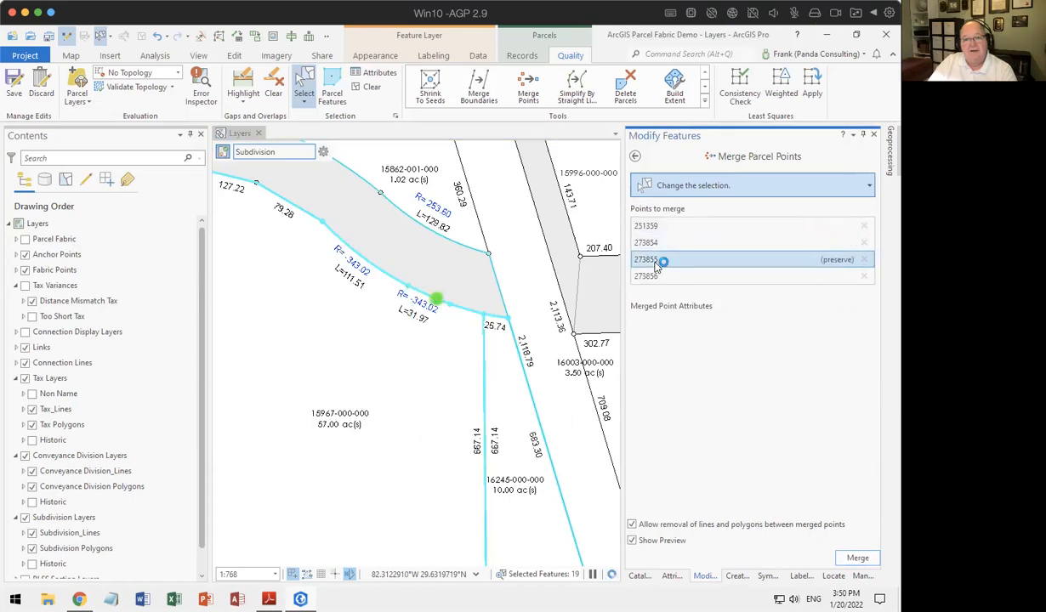
click(653, 278)
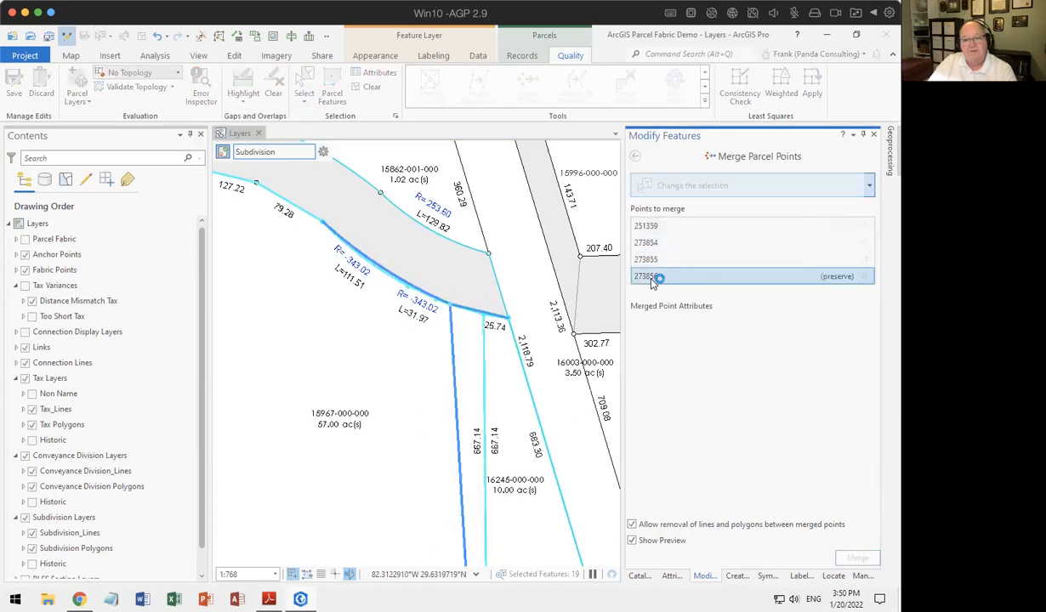
click(654, 226)
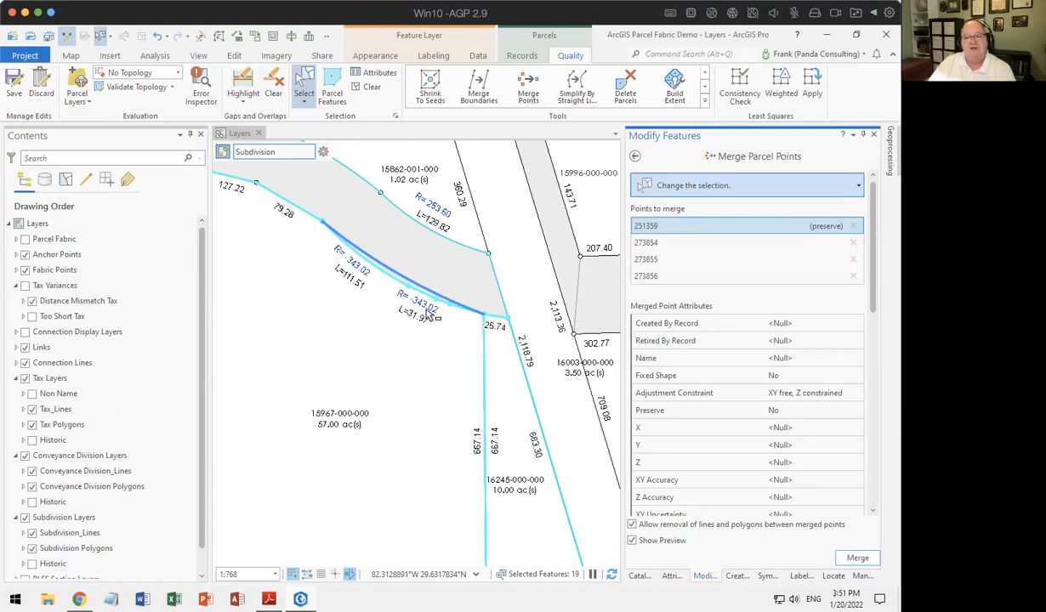
click(859, 559)
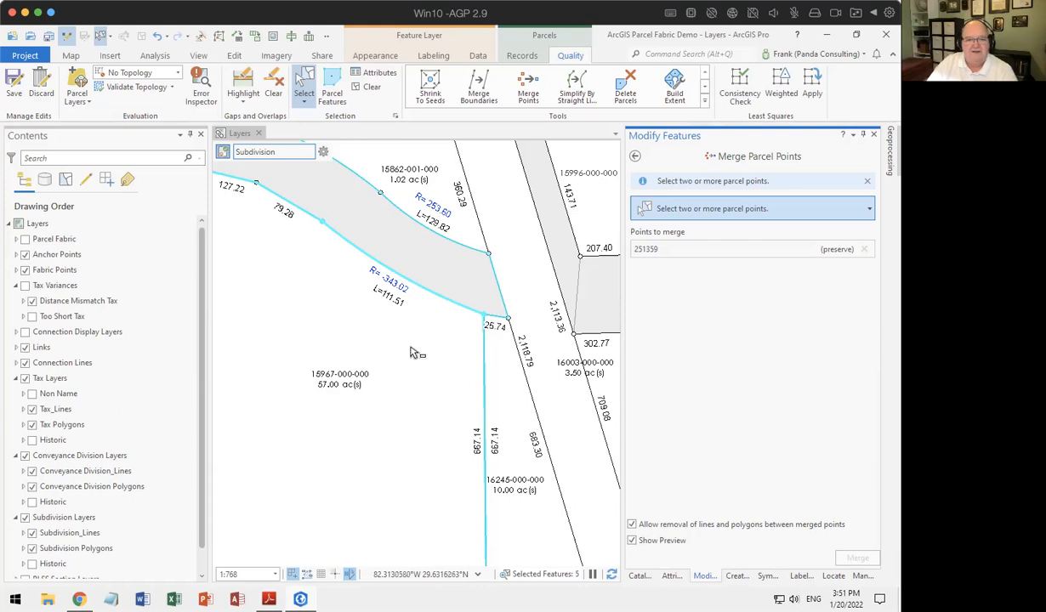
- Look over the merged curve's surroundings, then switch to the PDF in Adobe Reader and advance to the Consistency Checks slide
scroll(410, 348, down, 3)
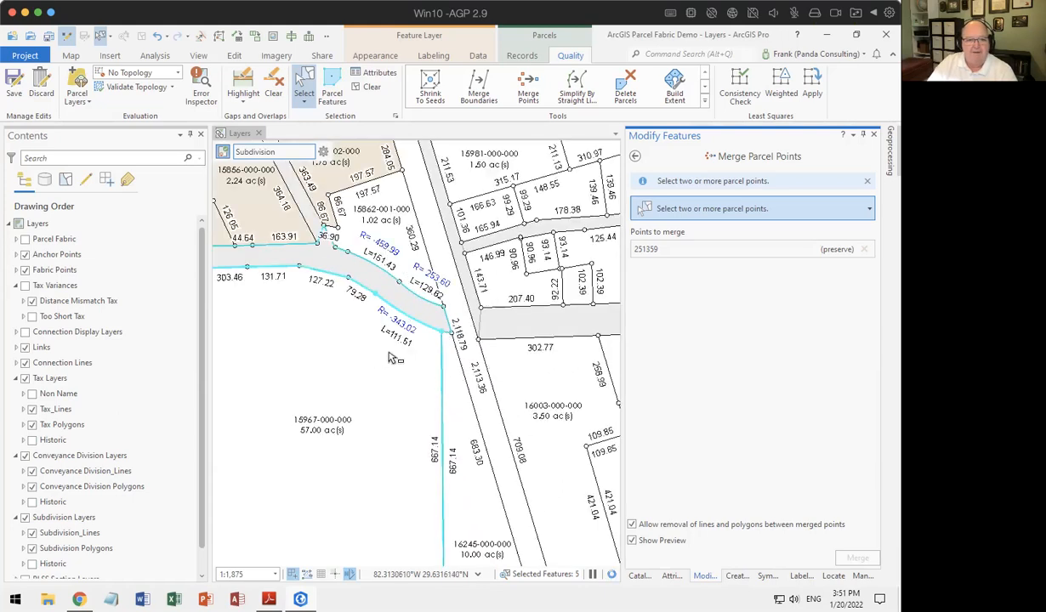
drag(379, 359, 339, 244)
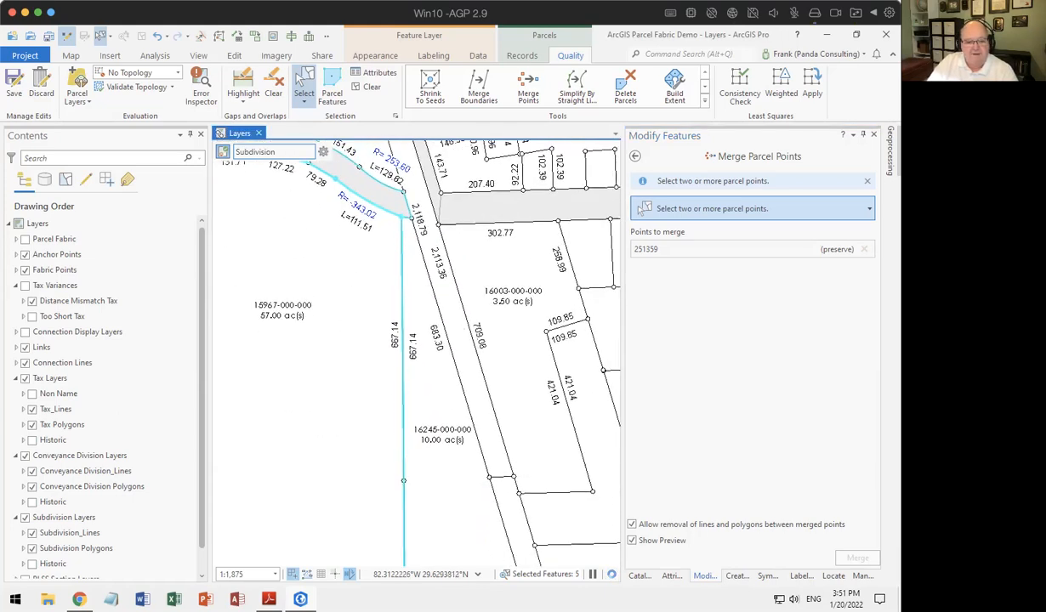
key(alt+Tab)
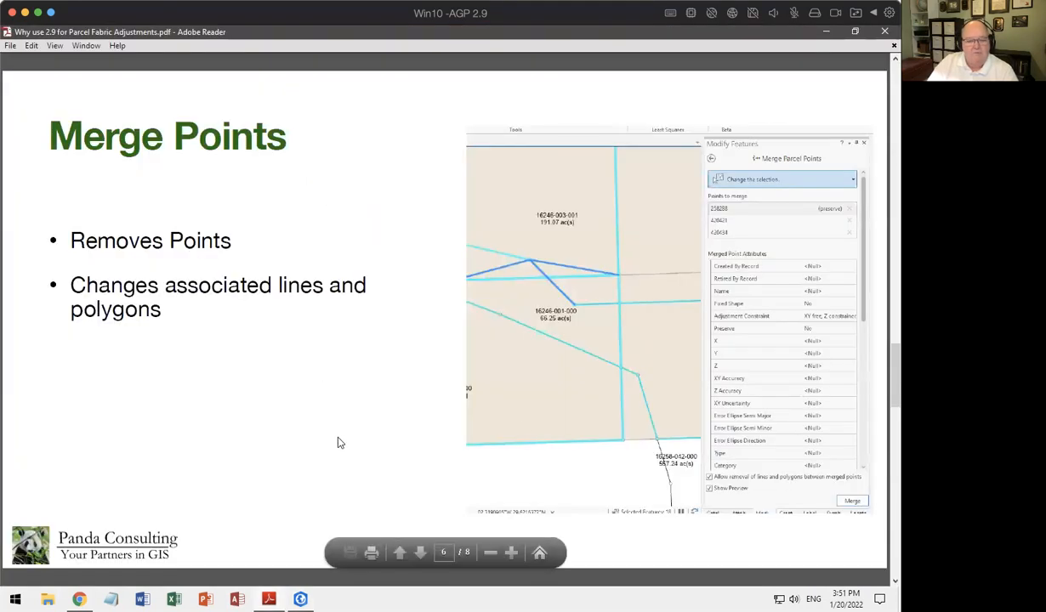
key(Page_Down)
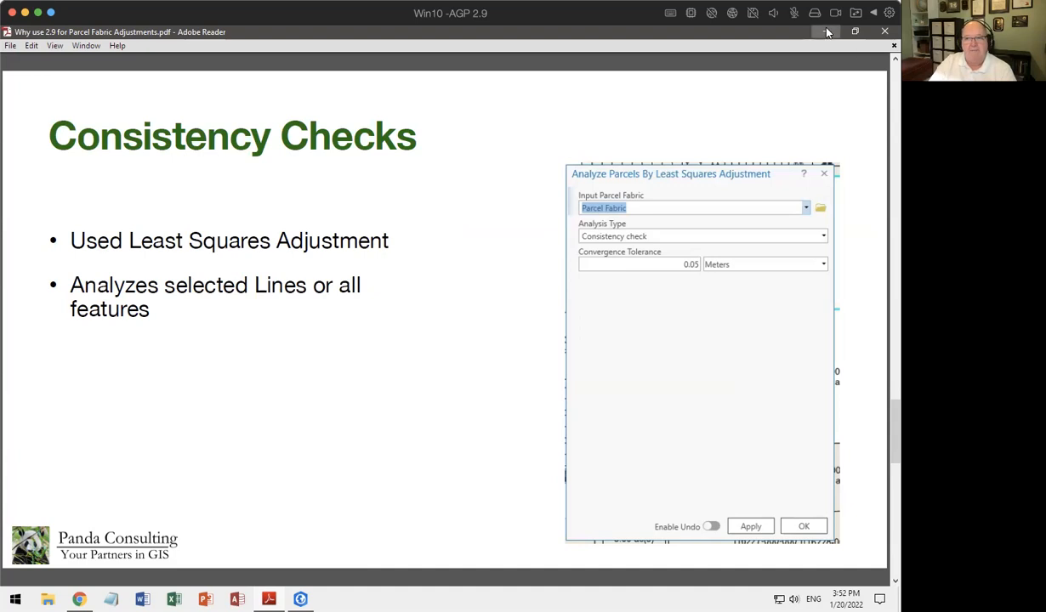
click(828, 32)
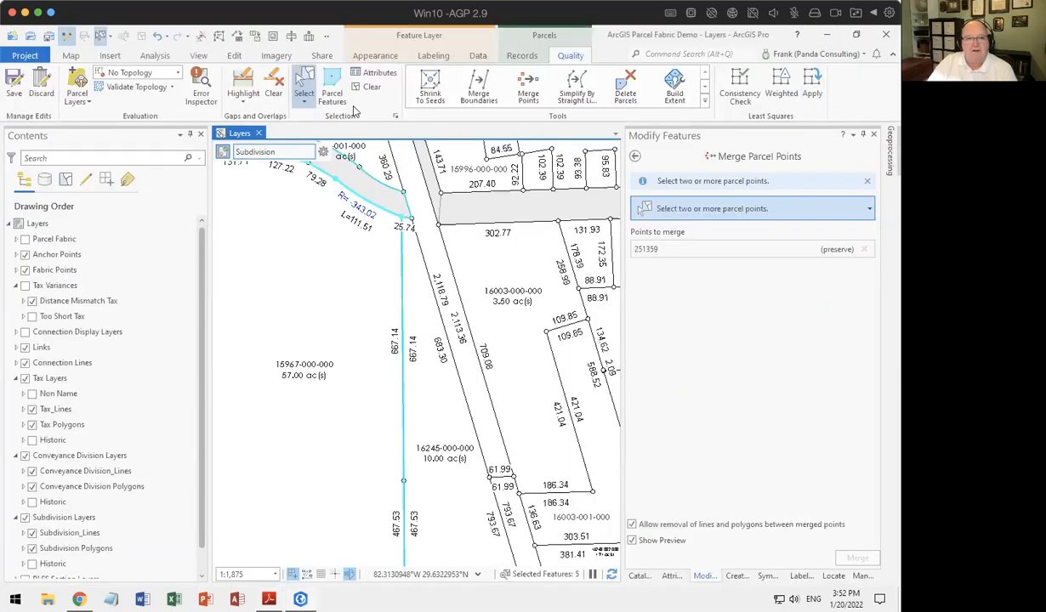
click(371, 87)
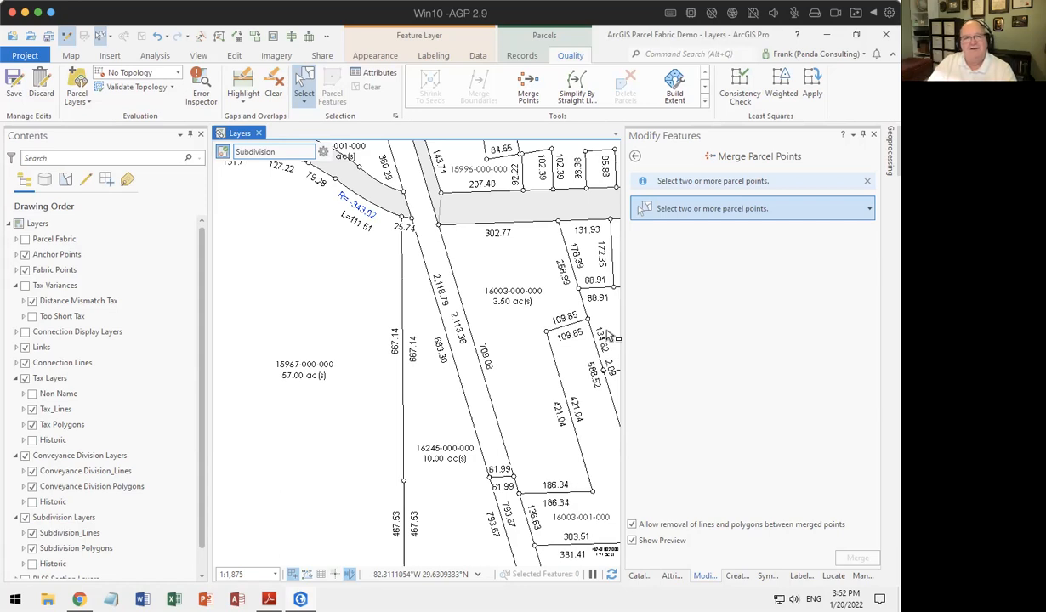
drag(482, 183, 551, 453)
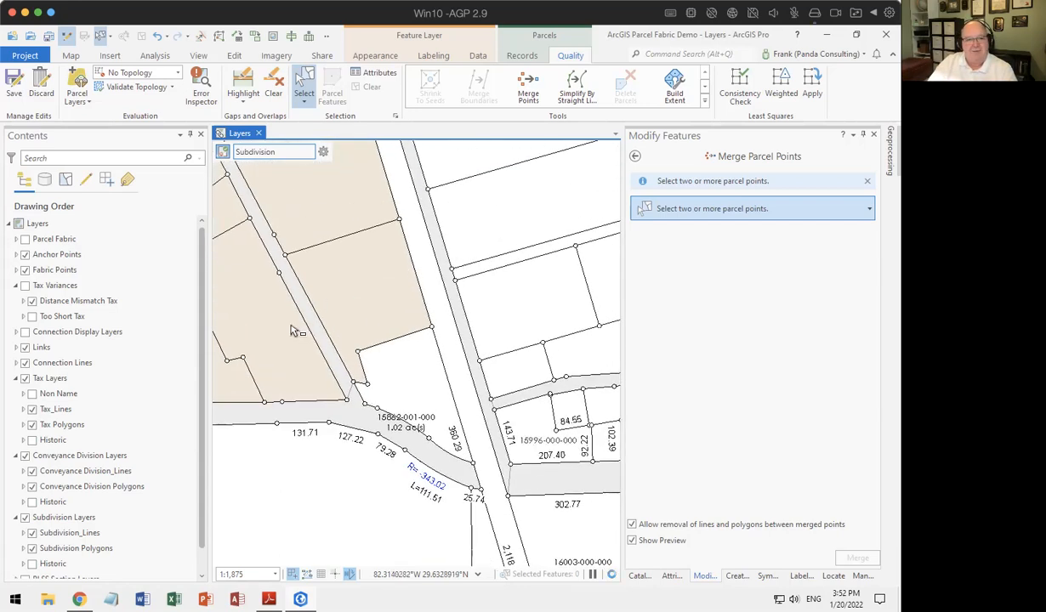
drag(291, 330, 536, 346)
drag(337, 303, 527, 327)
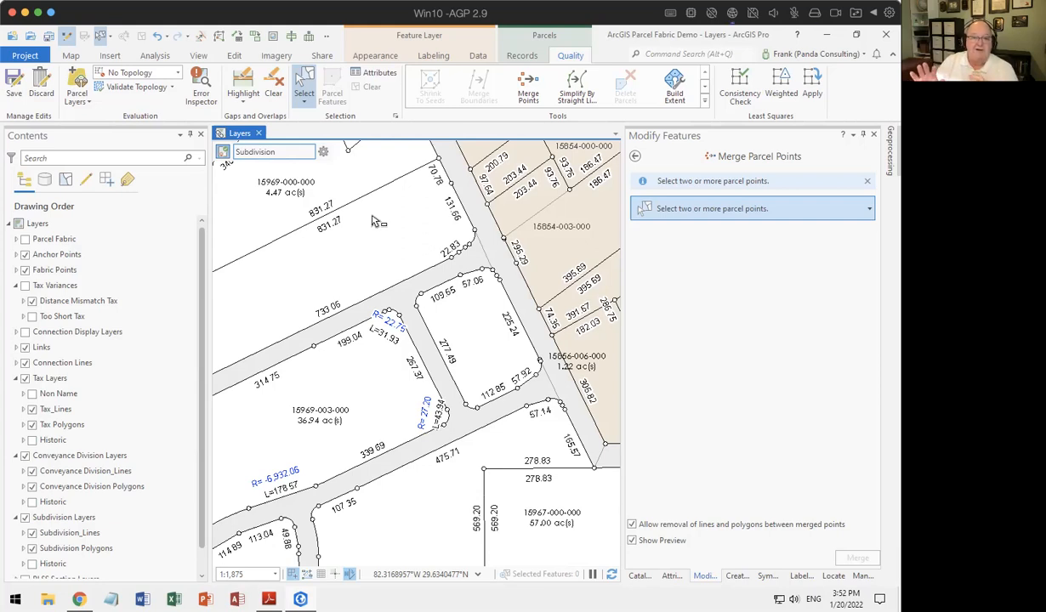
scroll(523, 201, up, 5)
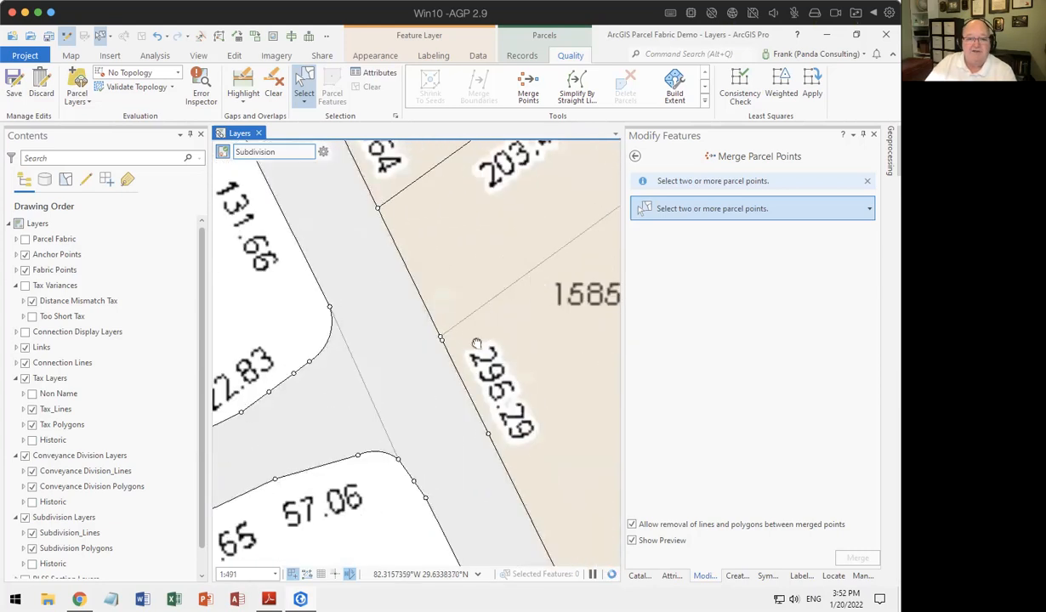
drag(392, 306, 424, 337)
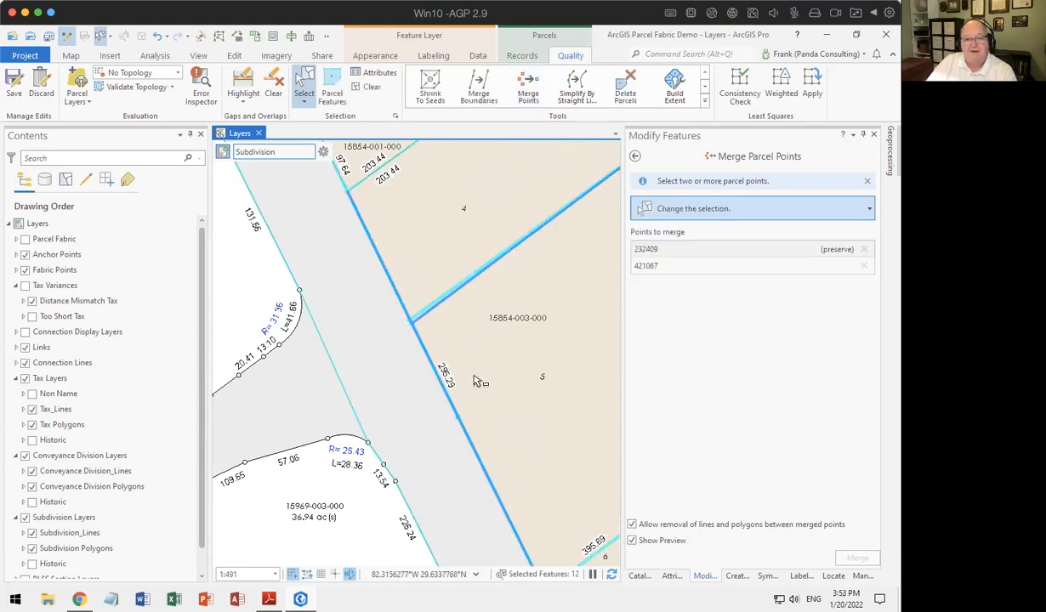
click(660, 244)
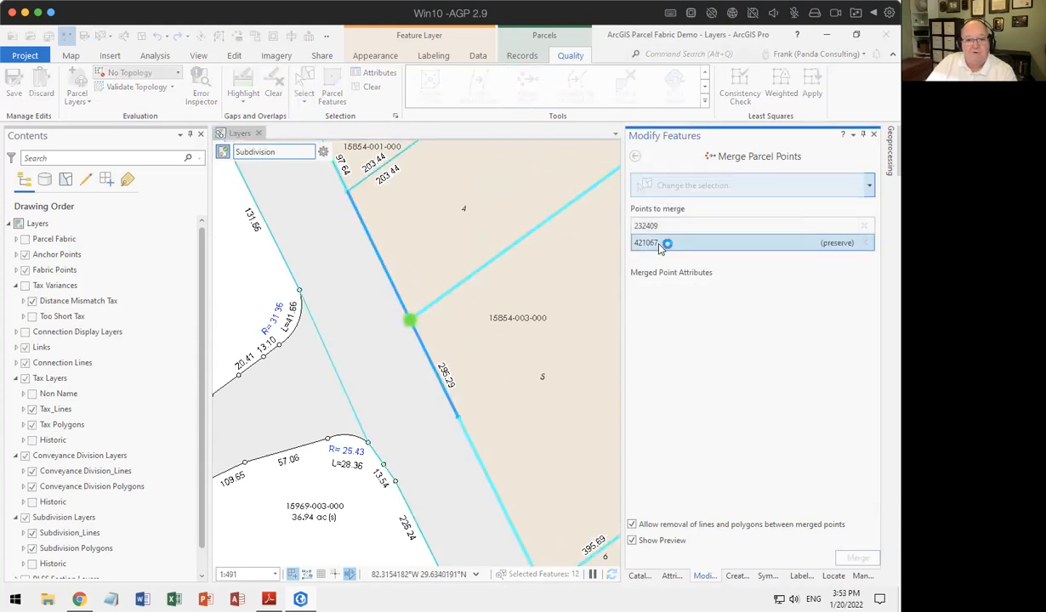
click(857, 558)
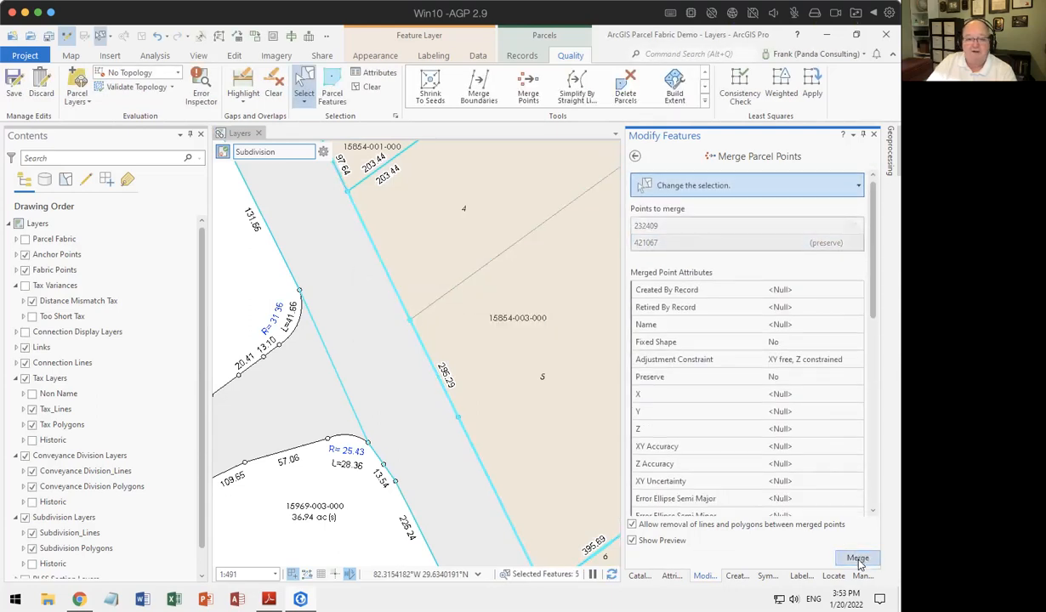
click(369, 87)
- Look over the parcels to the south, then switch to the PDF in Adobe Reader and advance to the closing slide
scroll(423, 376, down, 3)
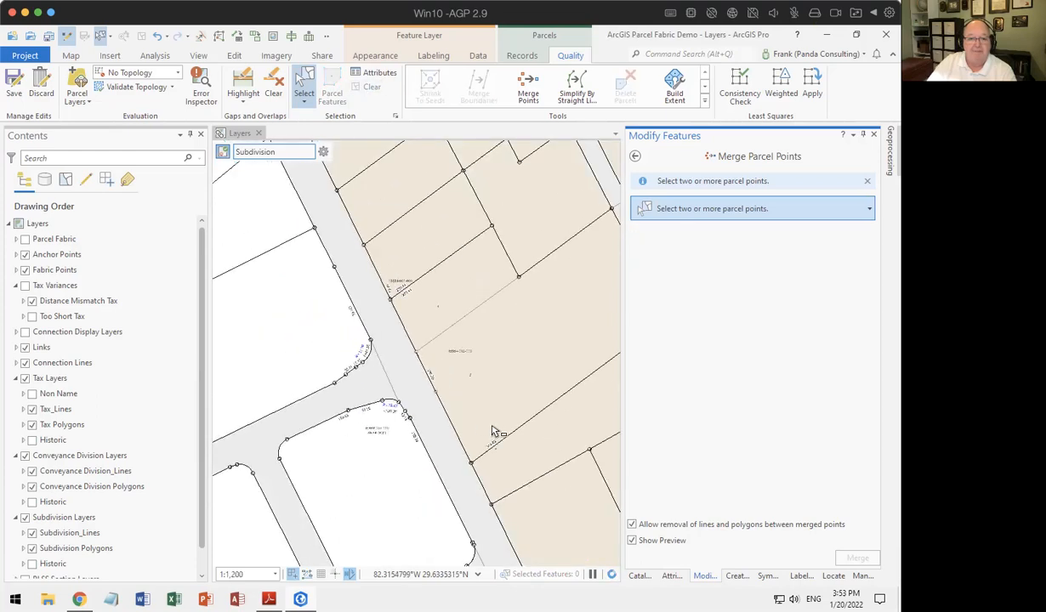
key(Down)
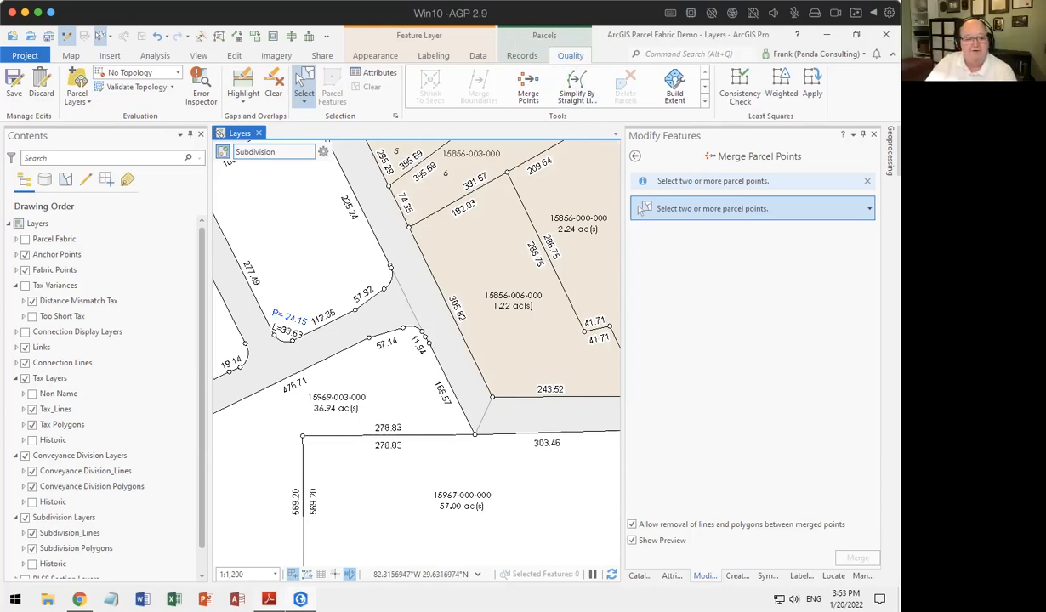
click(268, 599)
scroll(413, 419, down, 2)
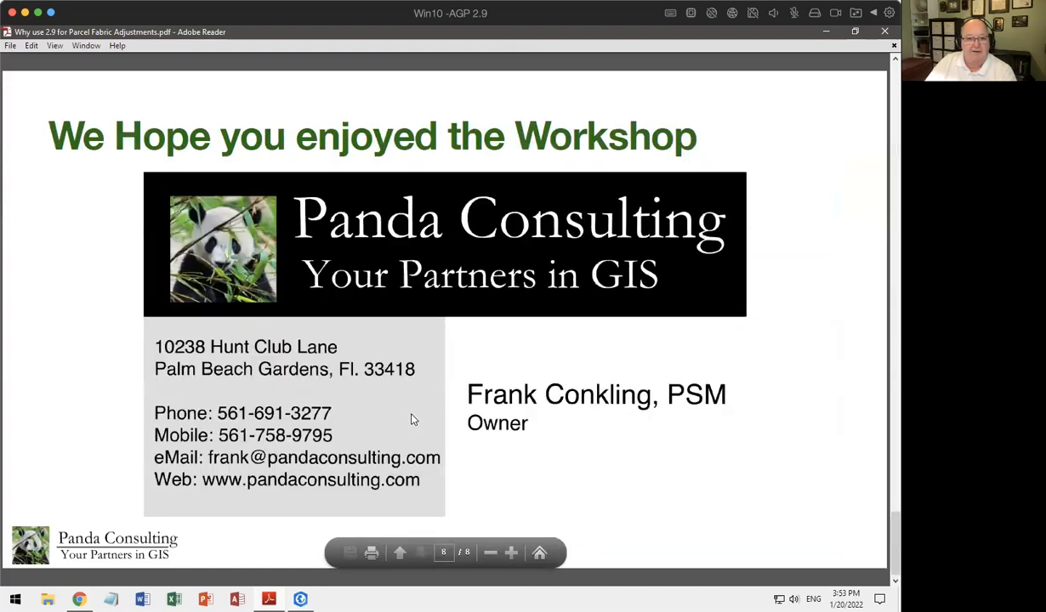